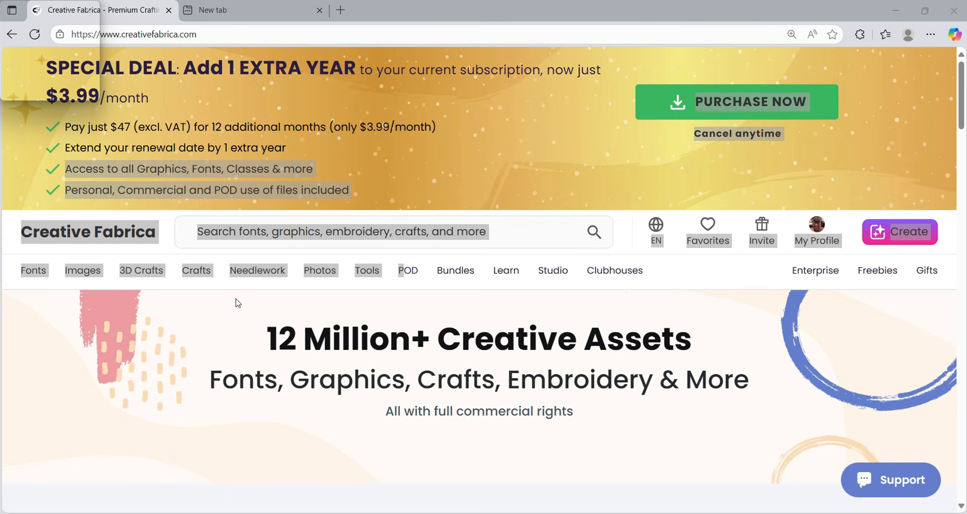
- Clear the stray text selection and bring up the recent-searches list in the Creative Fabrica search box
left_click(213, 317)
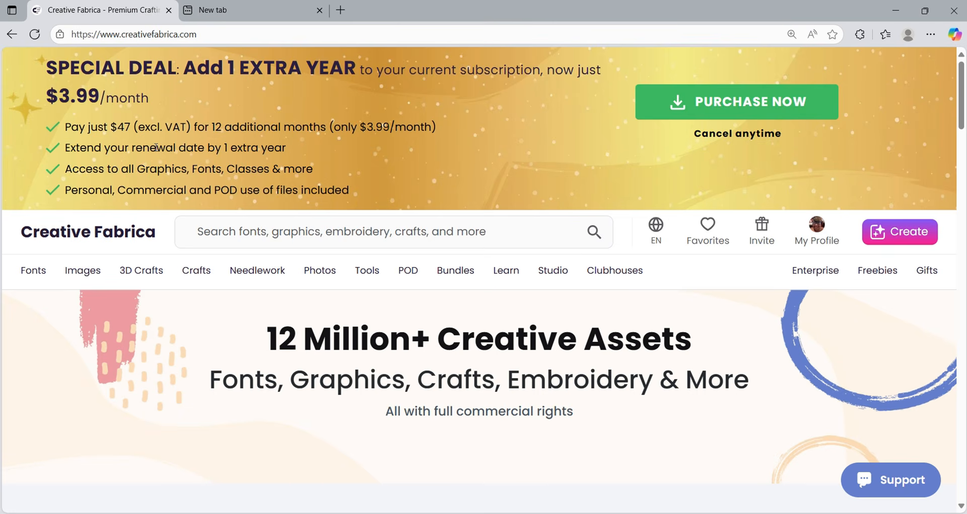
left_click(234, 237)
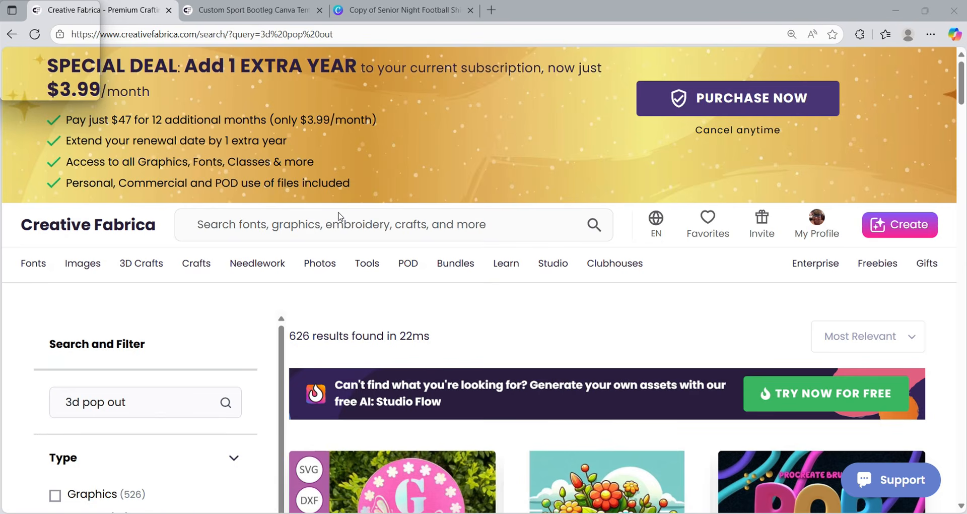
- Search Creative Fabrica for 'custom sport' and scroll down the results
left_click(341, 219)
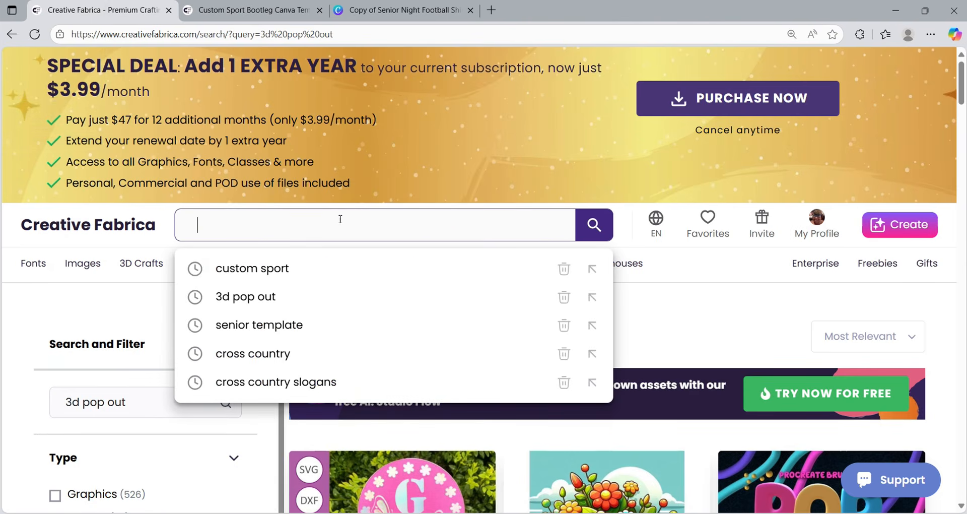
type("custom sport")
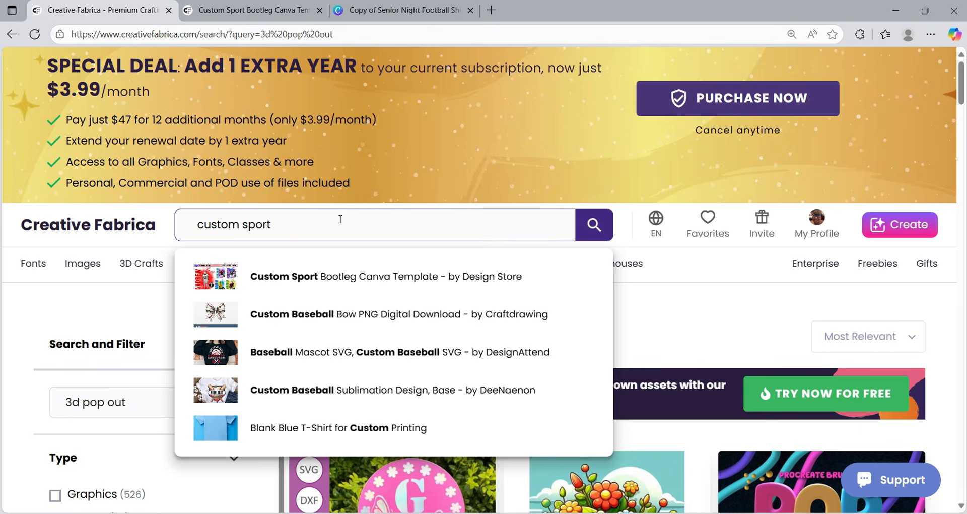
key("Return")
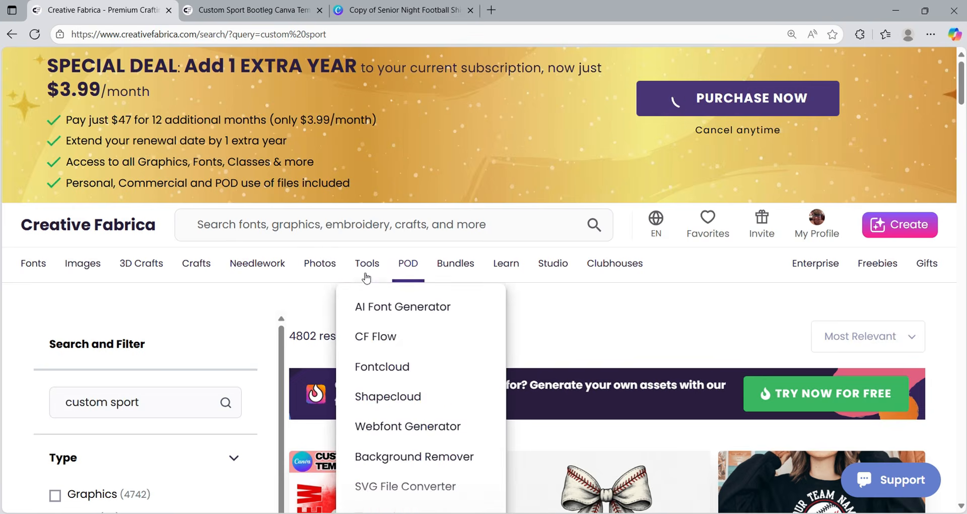
scroll(303, 357, "down", 5)
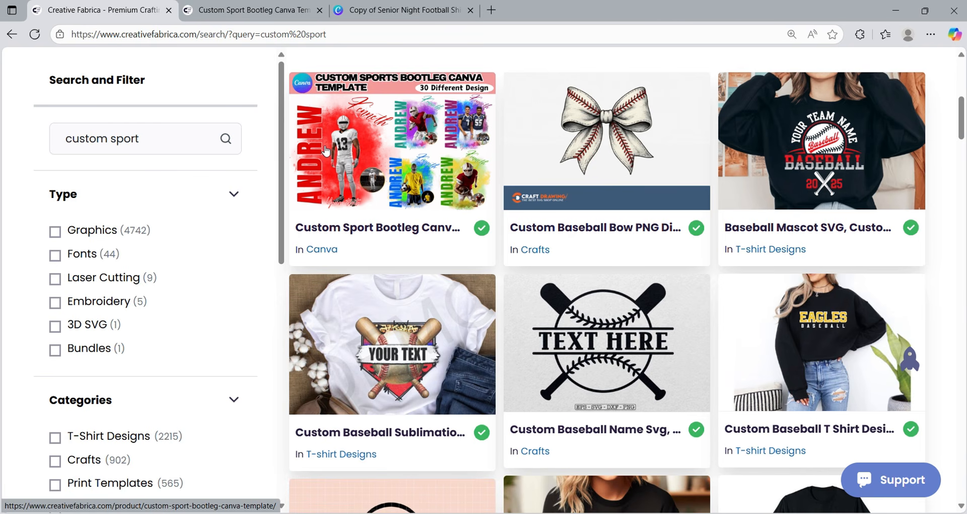
- Open the Custom Sport Bootleg listing and page through its previews to the download-instructions slide
left_click(372, 168)
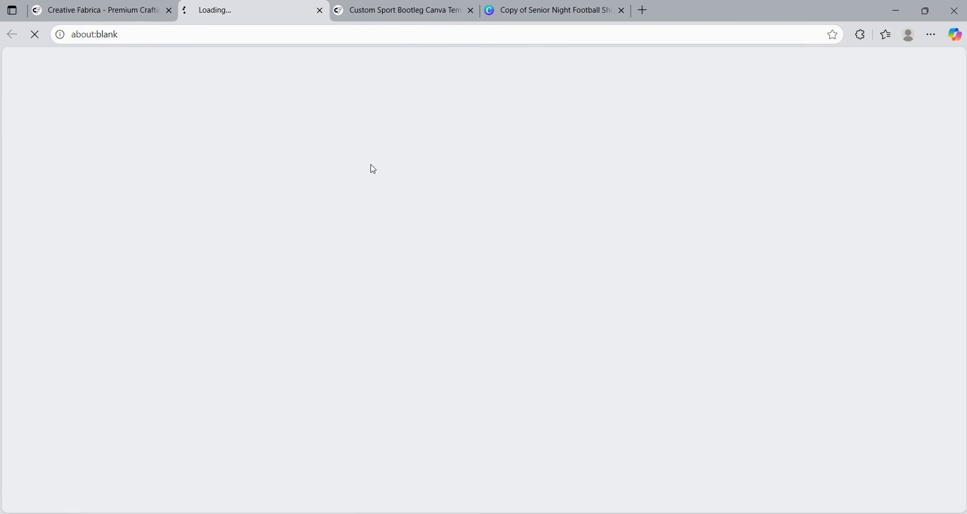
scroll(626, 324, "down", 6)
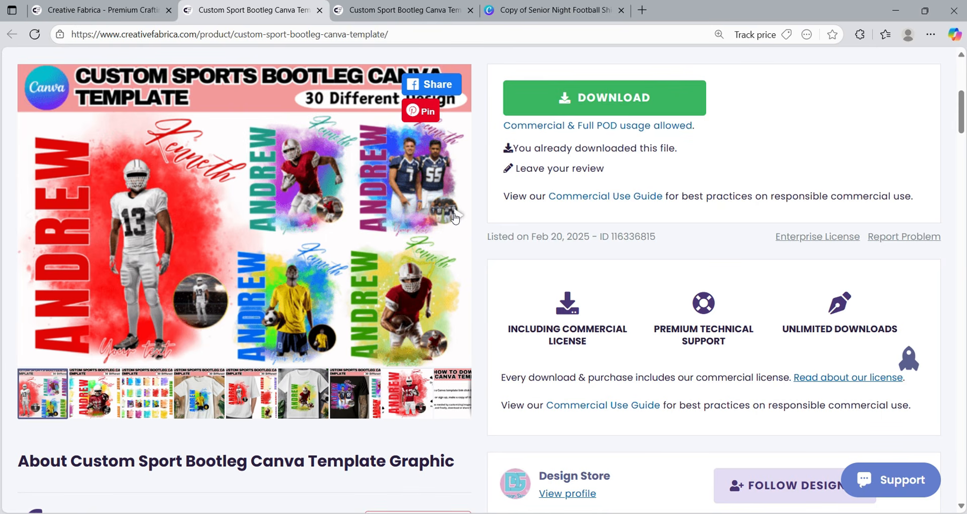
left_click(456, 216)
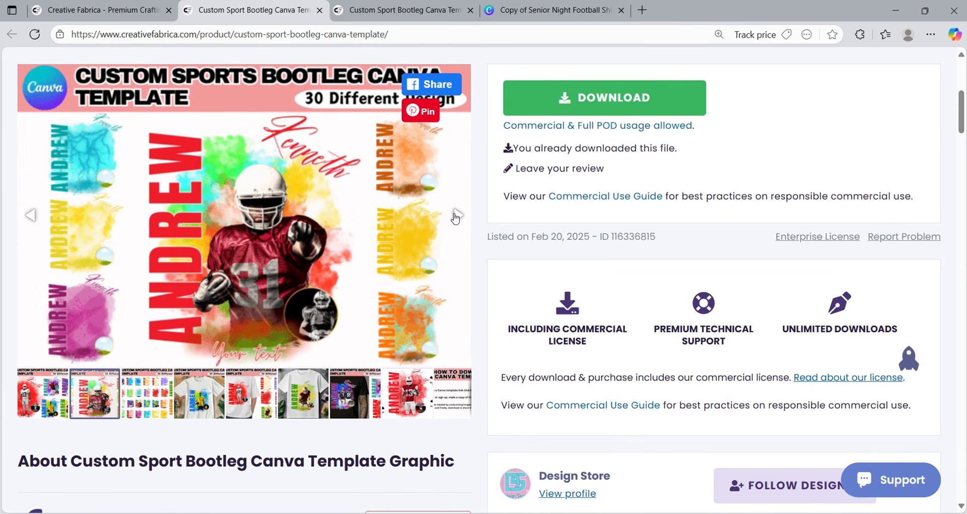
left_click(456, 216)
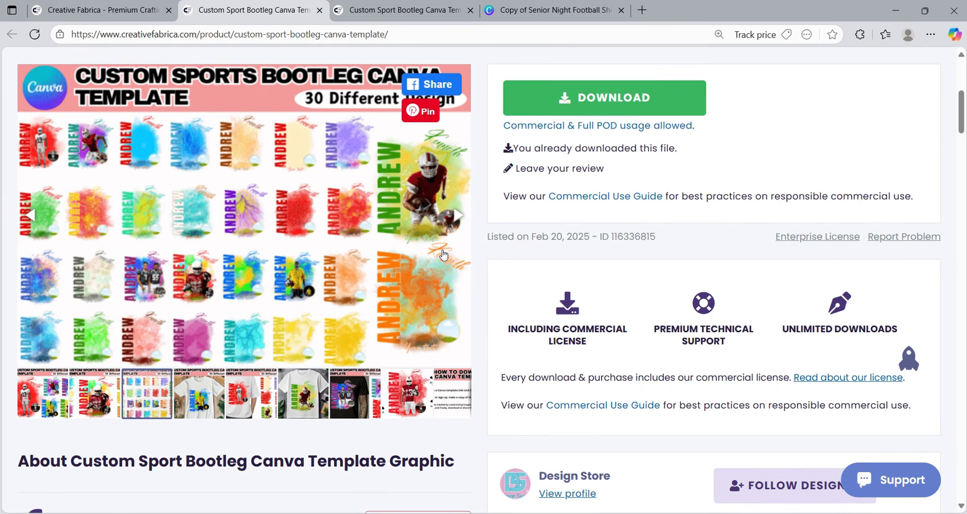
left_click(458, 216)
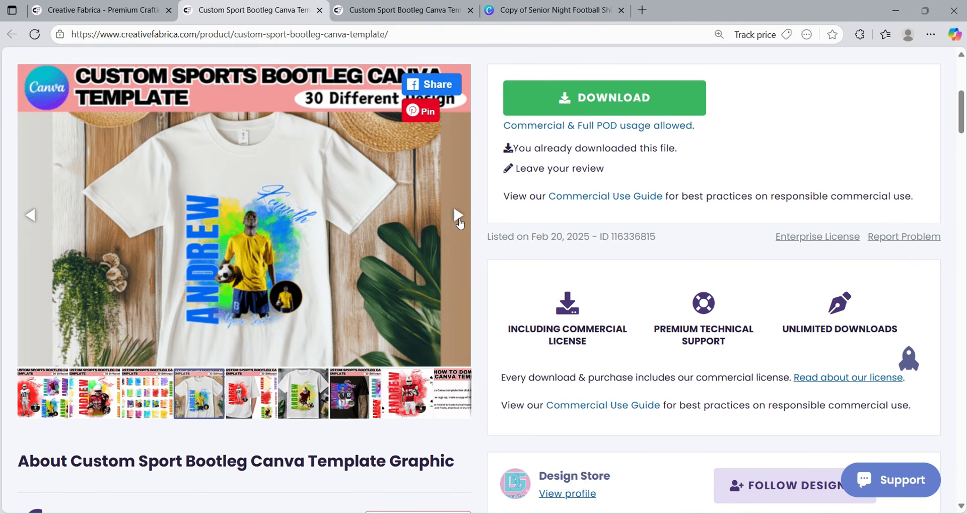
left_click(459, 220)
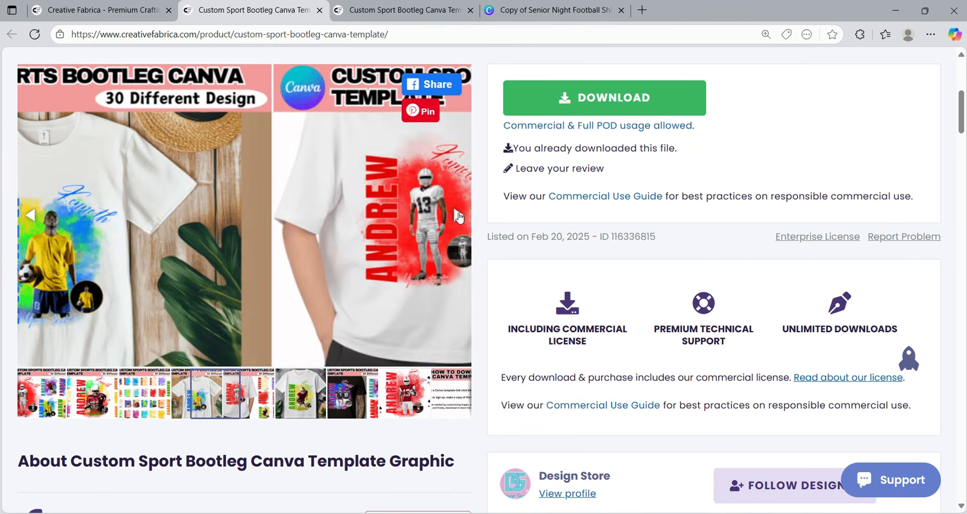
left_click(458, 216)
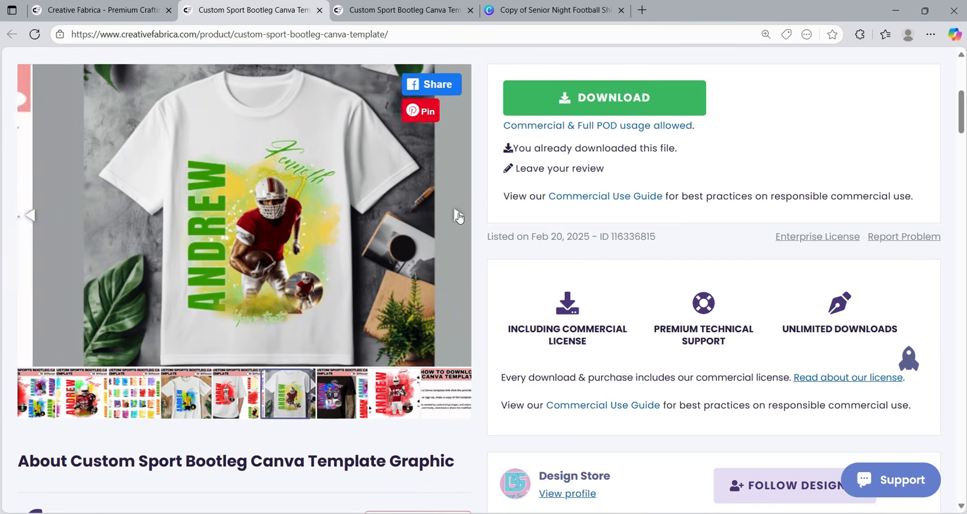
left_click(458, 216)
left_click(458, 217)
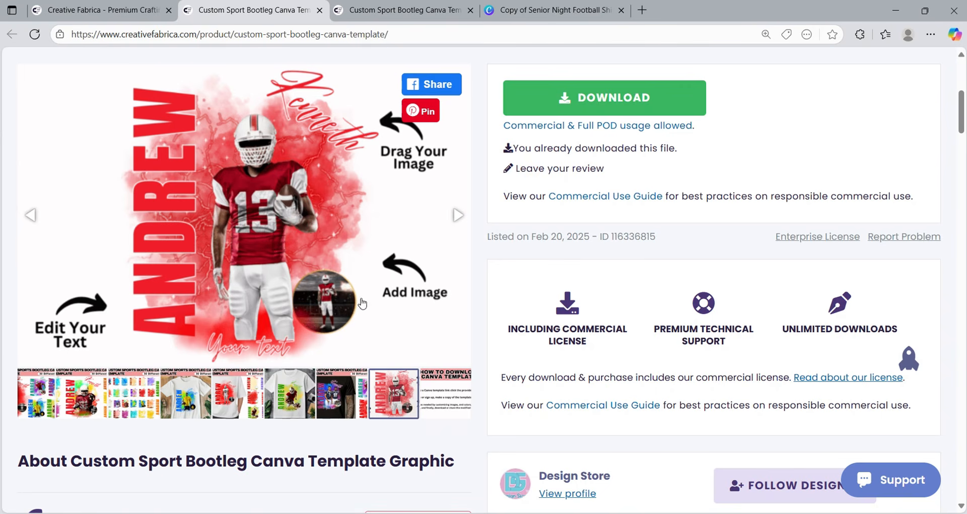
left_click(458, 215)
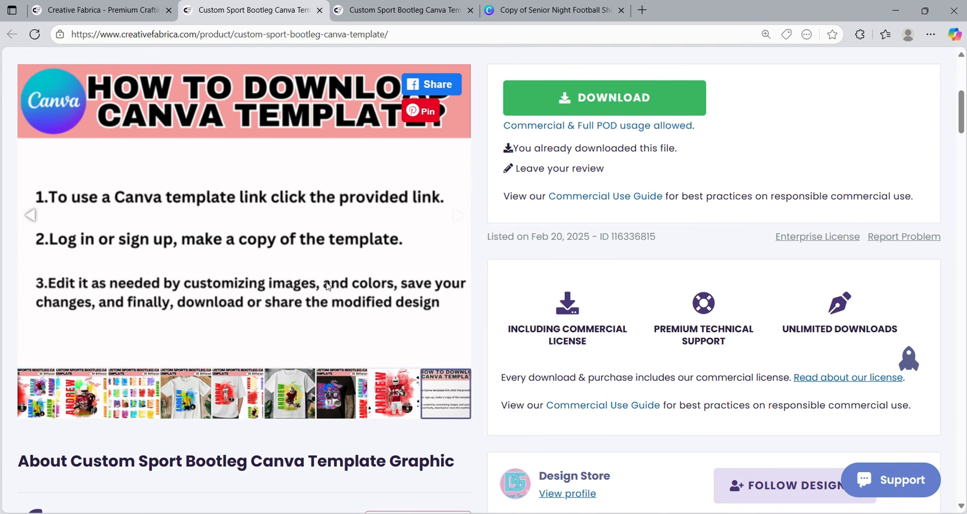
- Add the template to favorites and scroll back up to the Download button
scroll(327, 286, "down", 5)
left_click(393, 218)
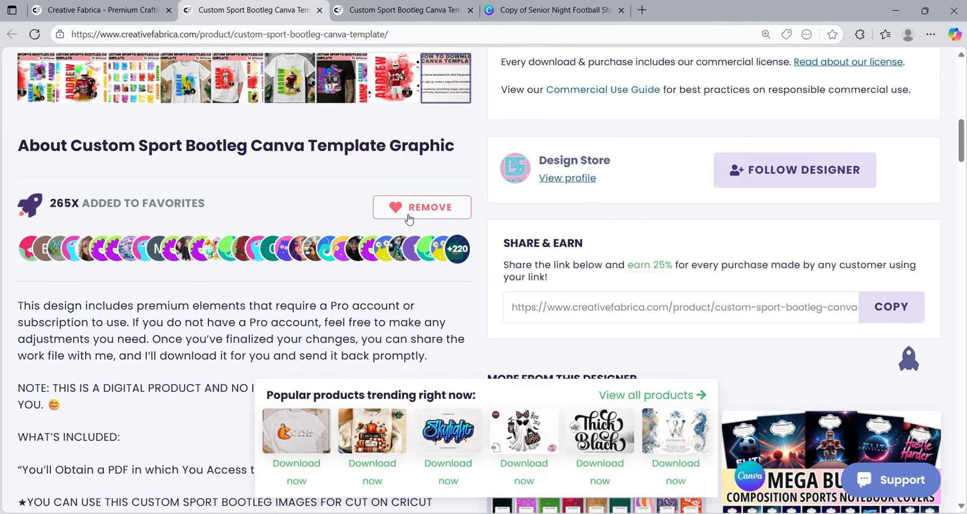
scroll(406, 216, "up", 6)
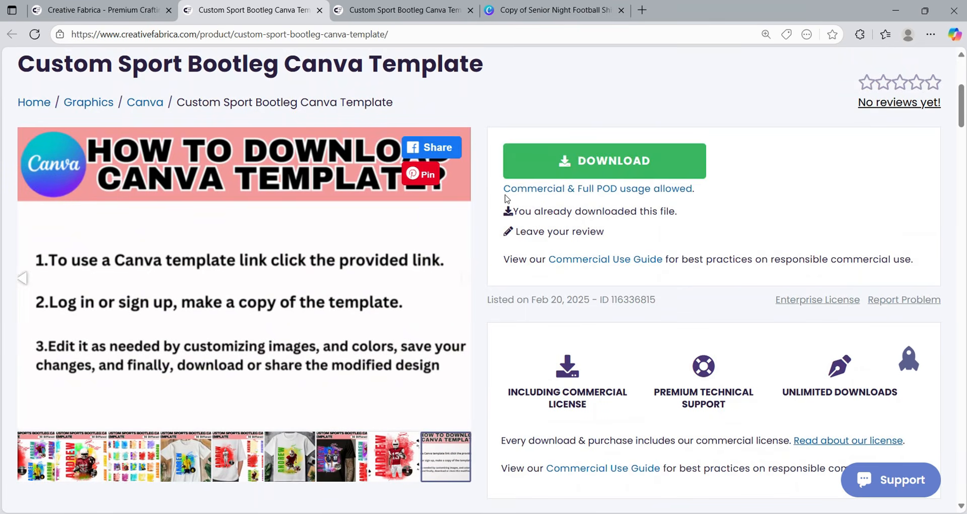
- Save Custom-Sport-Bootleg-Canva-Template-116336815.zip into the pop out tutorial folder using Save as
left_click(561, 173)
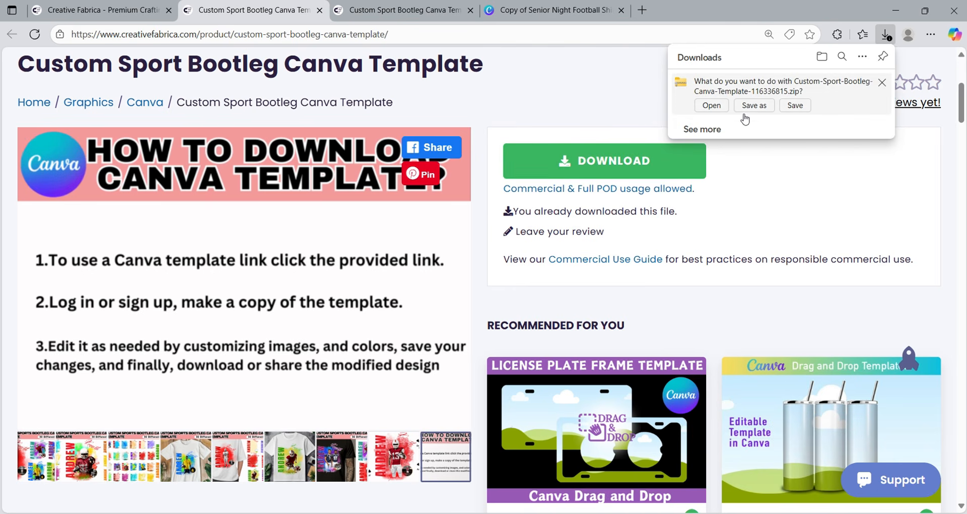
left_click(754, 106)
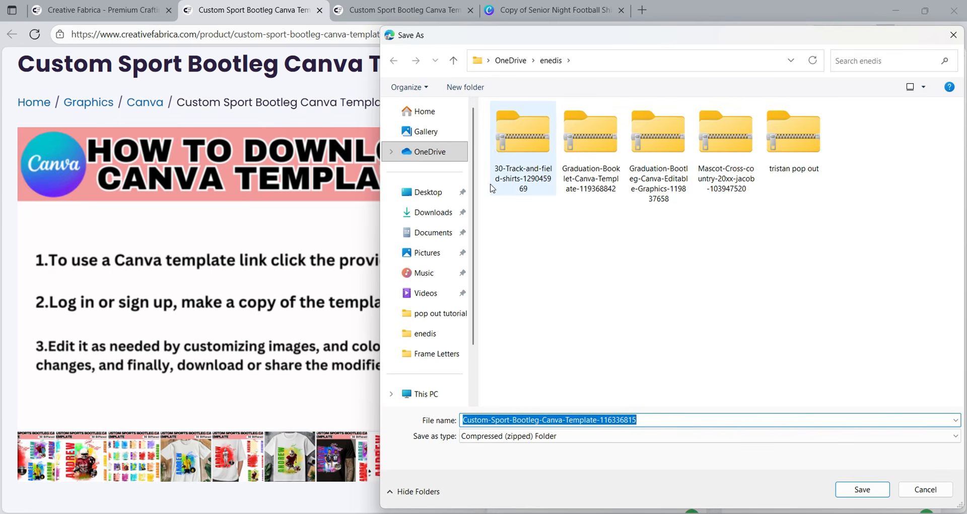
left_click(453, 312)
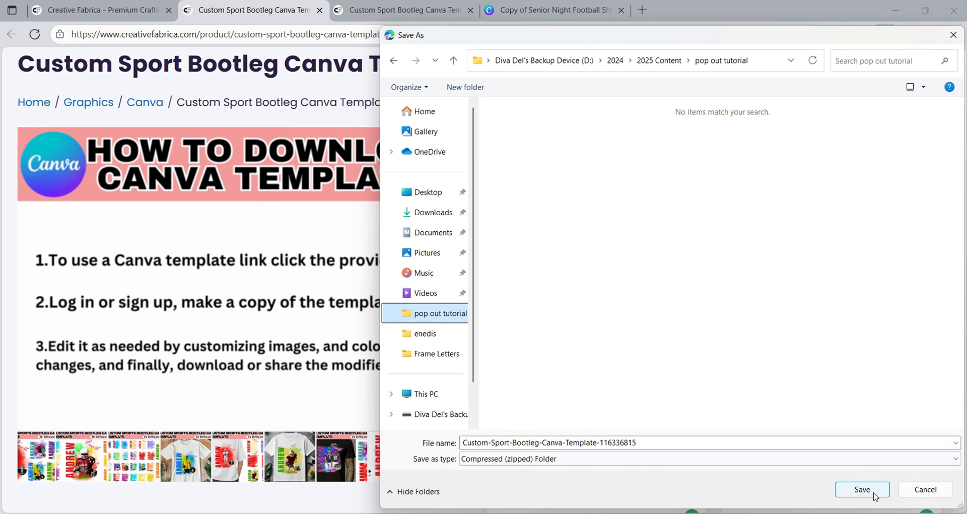
left_click(873, 494)
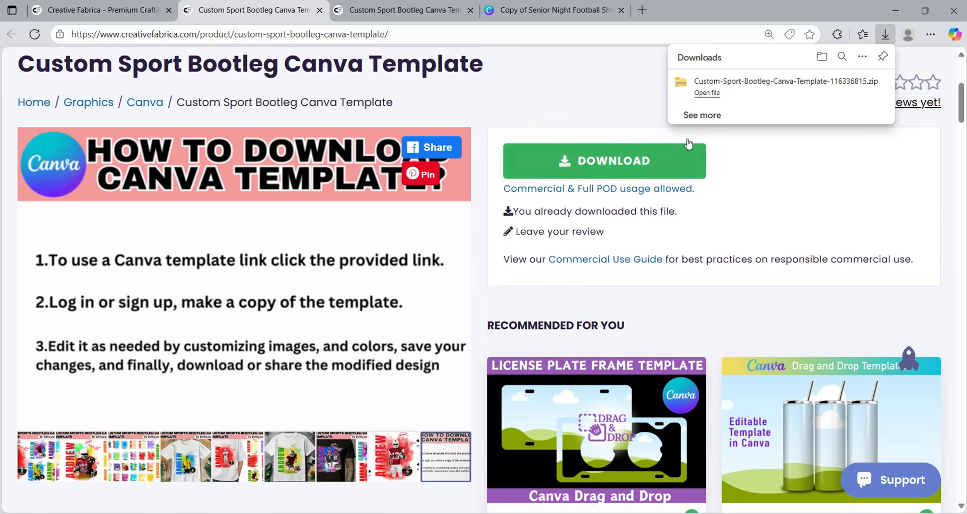
- Open the downloaded zip from the Downloads panel and launch the custom sports bootleg PDF
left_click(708, 93)
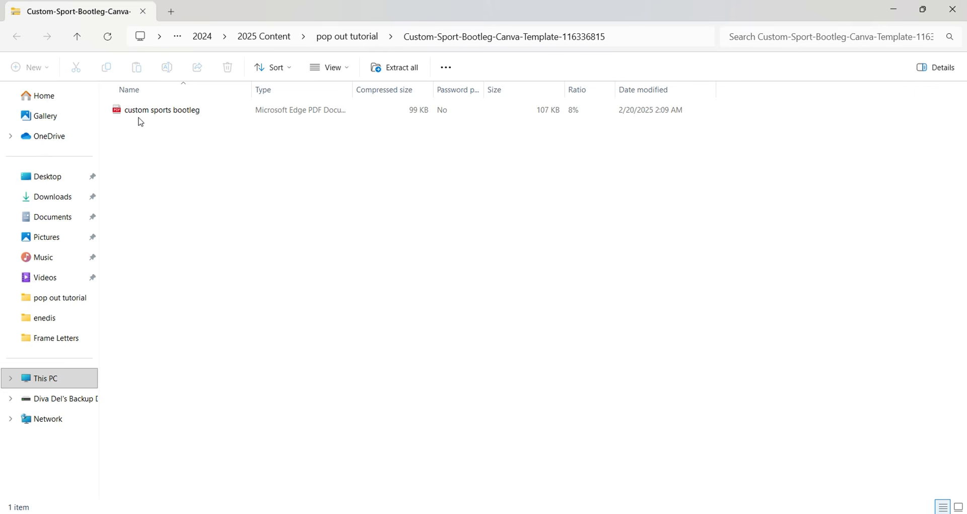
double_click(164, 112)
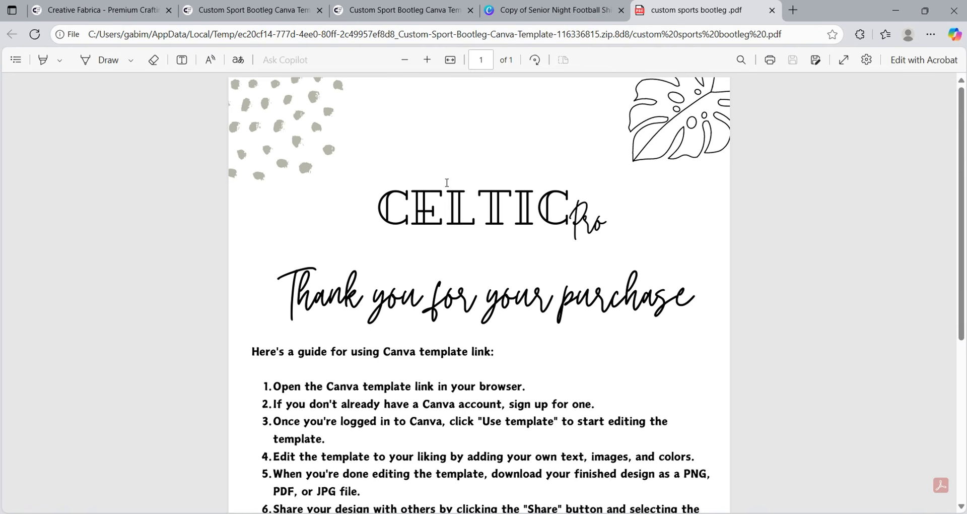
- Scroll down the PDF guide and follow its CLICK ME link to the Canva template
scroll(483, 203, "down", 3)
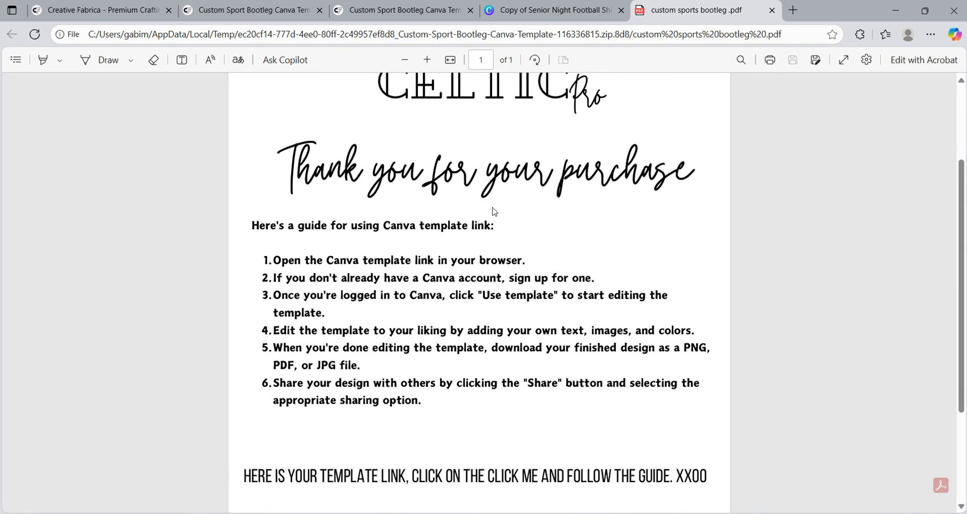
scroll(495, 211, "down", 3)
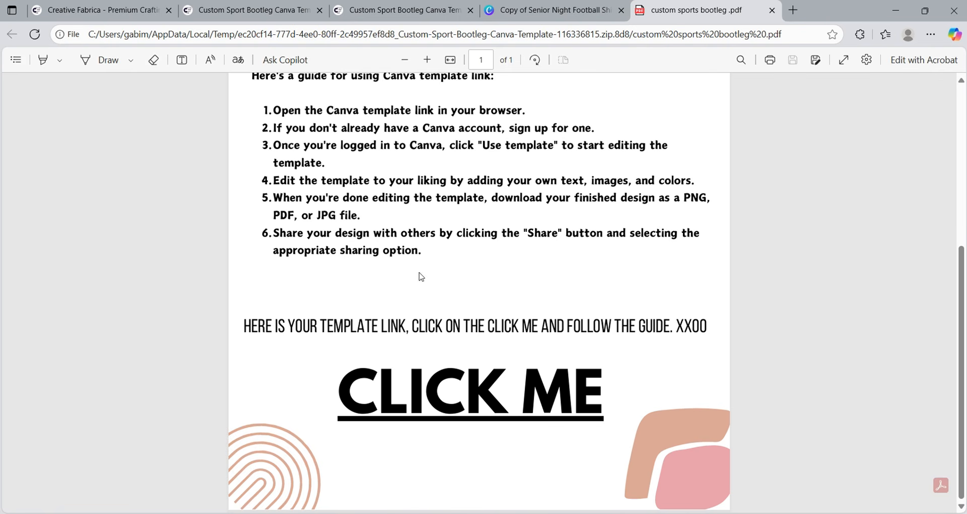
left_click(525, 401)
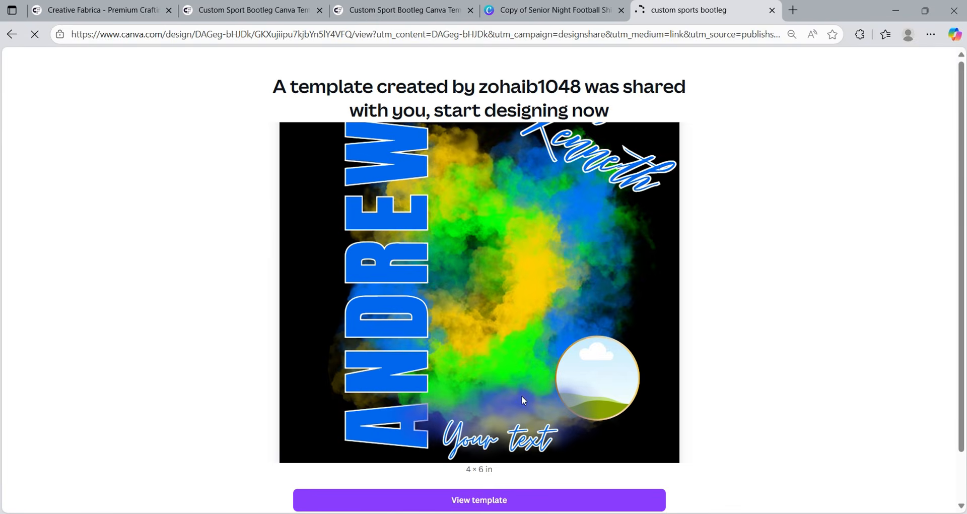
- View the shared 4 × 6 in template and open it in the Canva editor
scroll(453, 313, "down", 1)
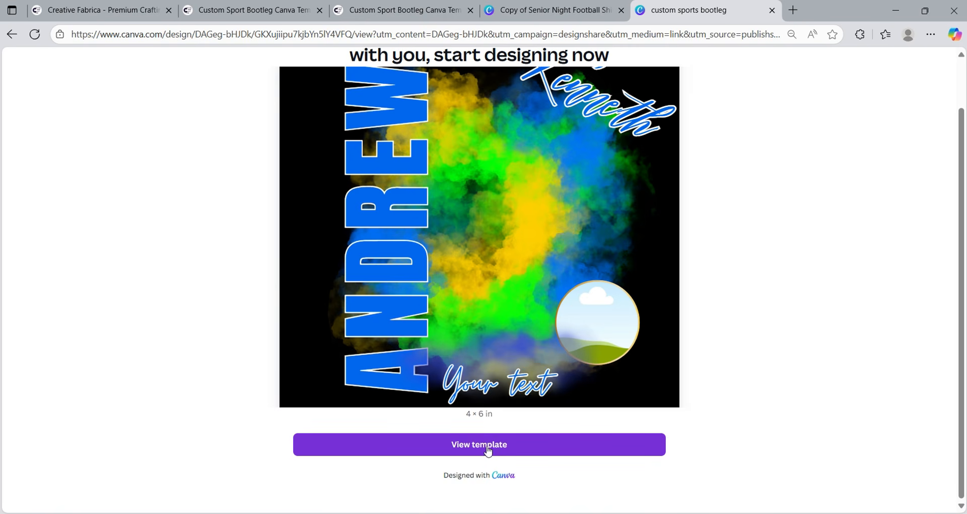
left_click(487, 450)
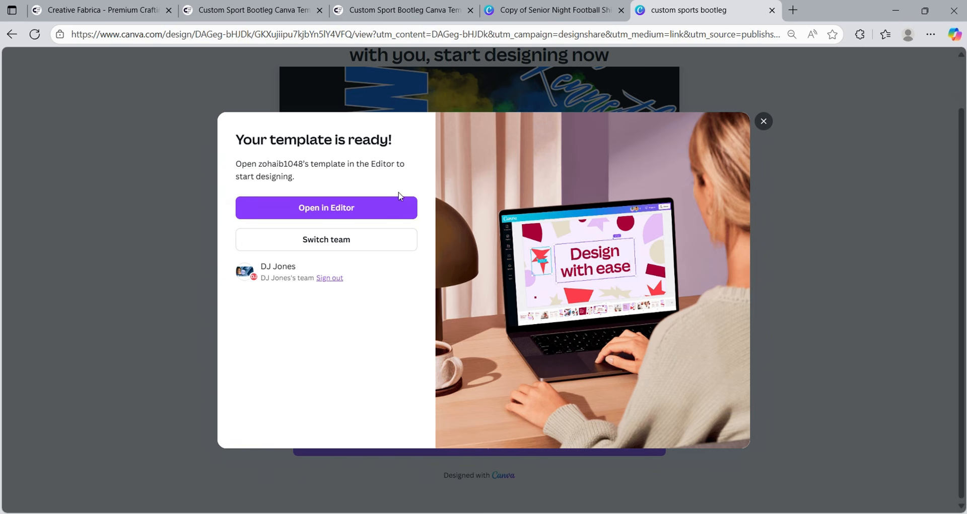
left_click(328, 211)
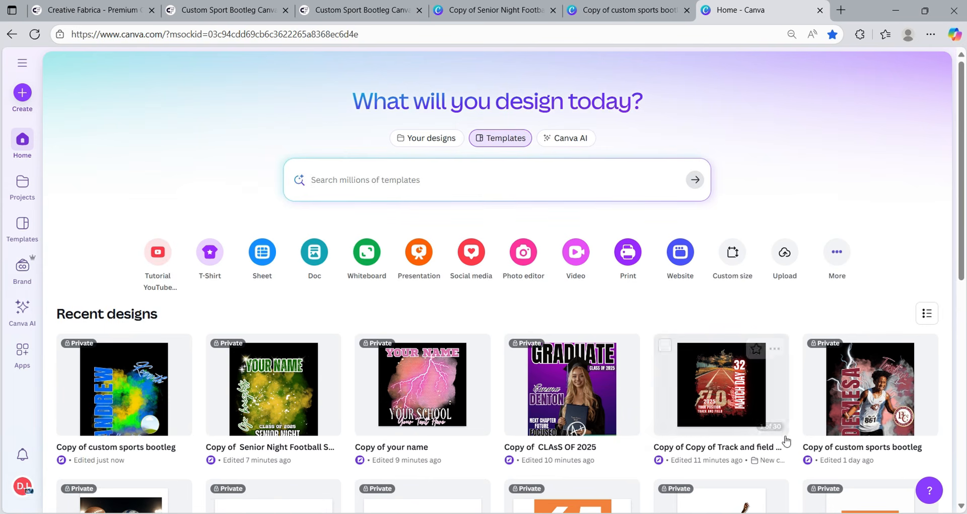
- Open the earlier bootleg copy, close the Home tab, check the Demesa poster, then return to Andrew
left_click(852, 400)
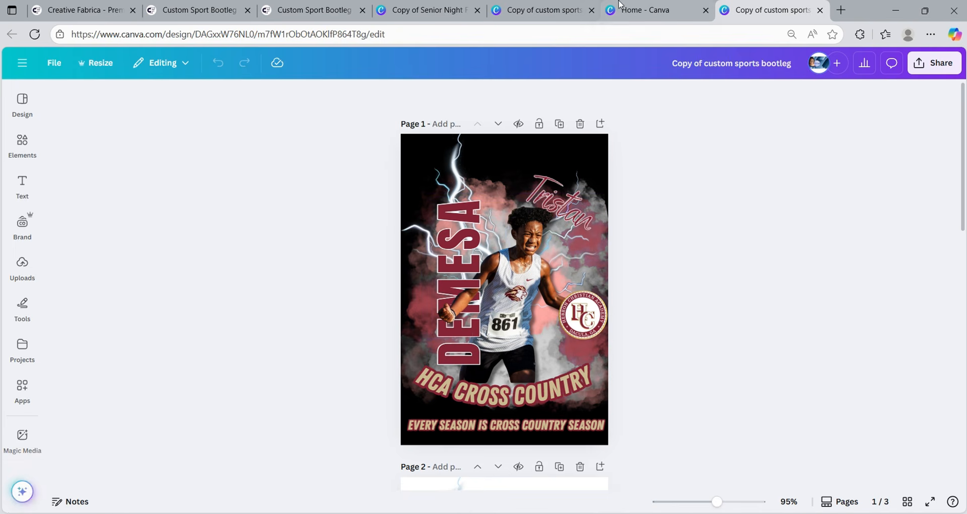
left_click(538, 13)
left_click(640, 11)
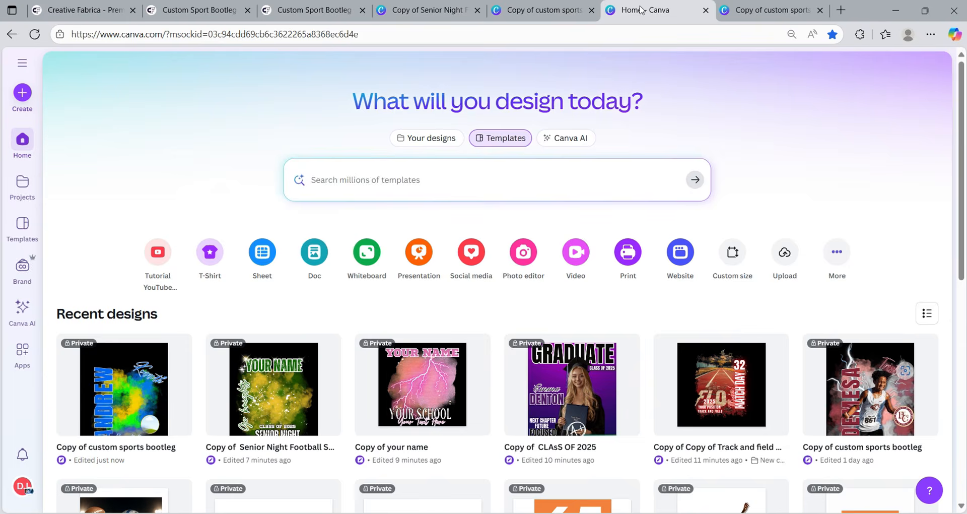
left_click(537, 11)
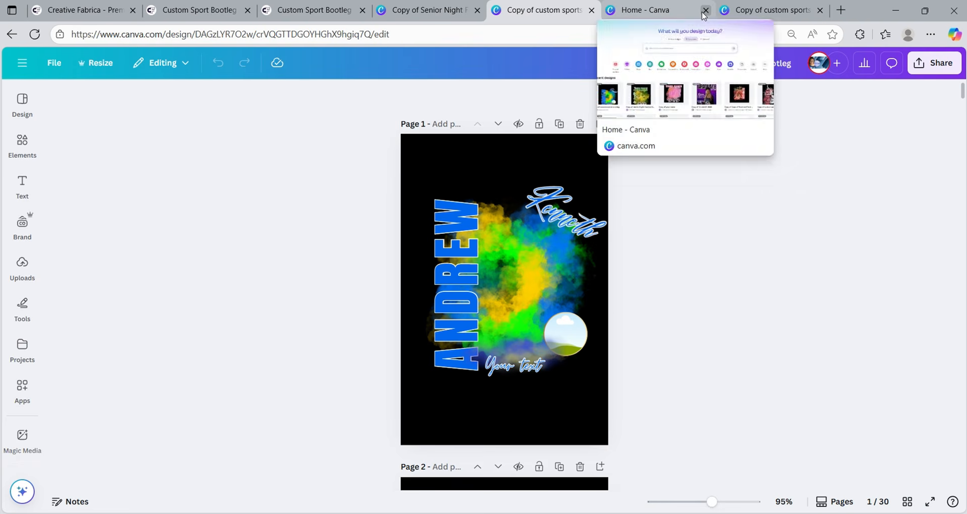
left_click(705, 13)
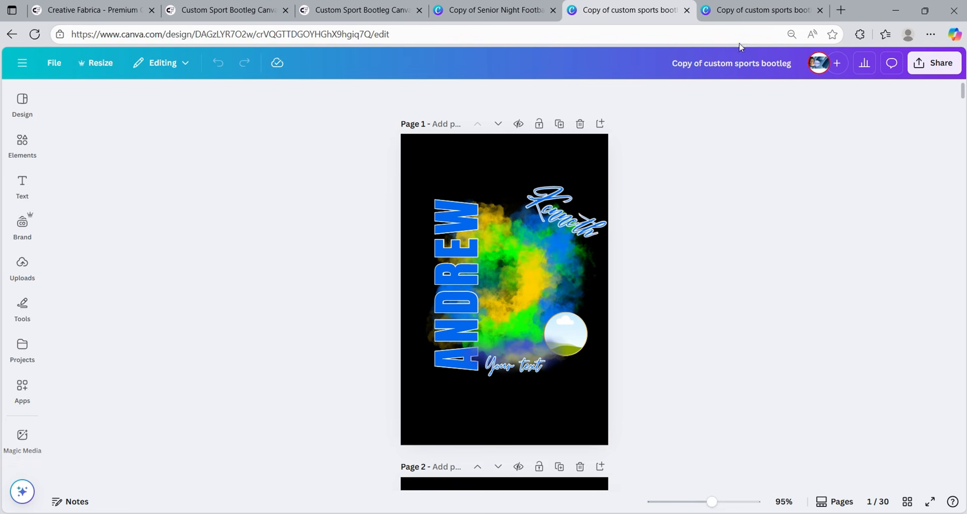
left_click(758, 11)
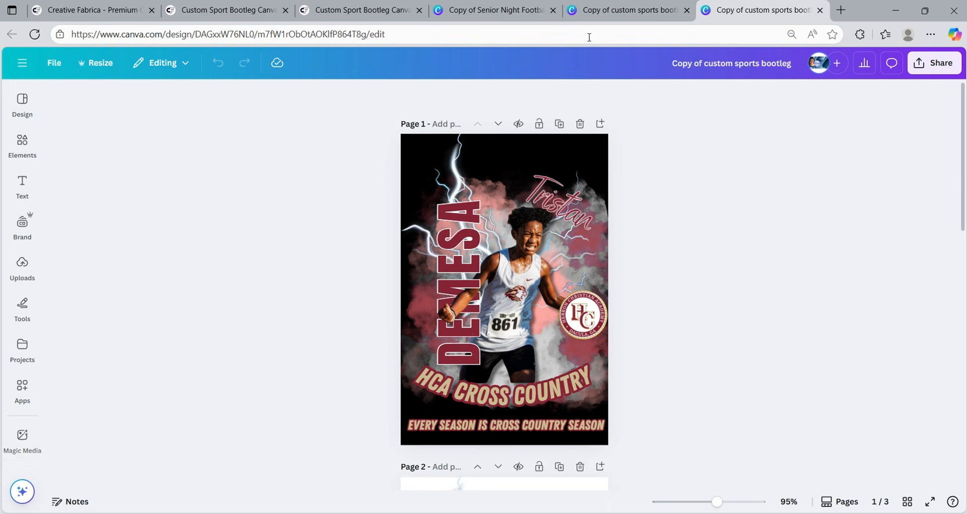
left_click(606, 18)
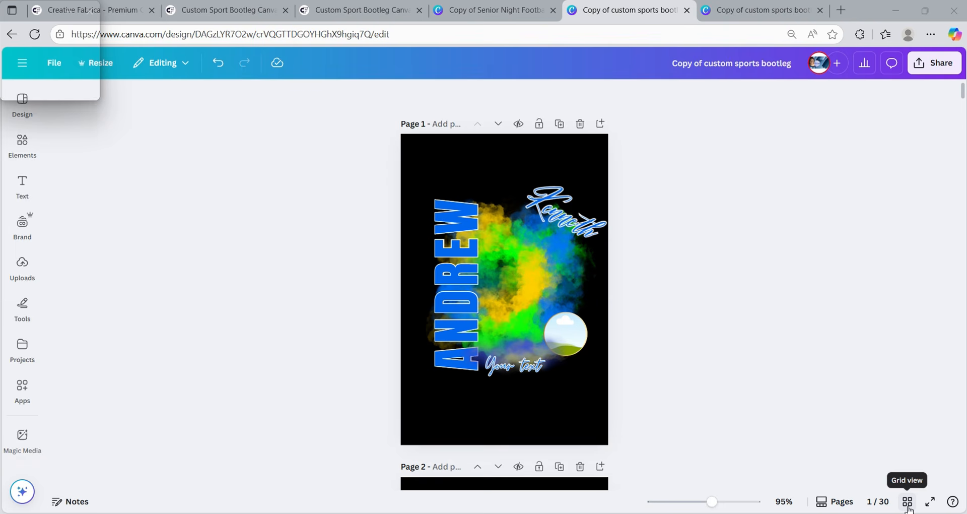
- Show all 30 pages in grid view and scroll through the thumbnails
left_click(908, 506)
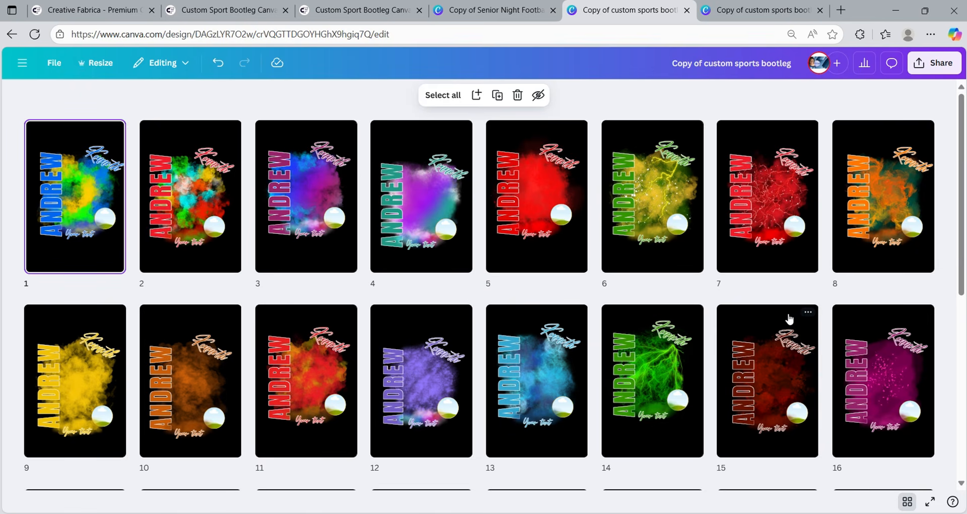
scroll(788, 317, "down", 1)
scroll(788, 317, "down", 7)
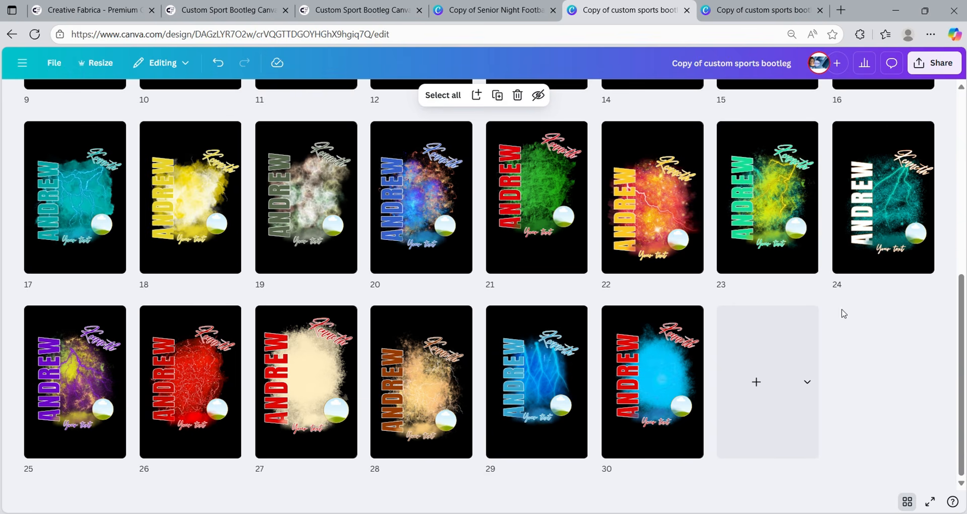
scroll(840, 311, "up", 6)
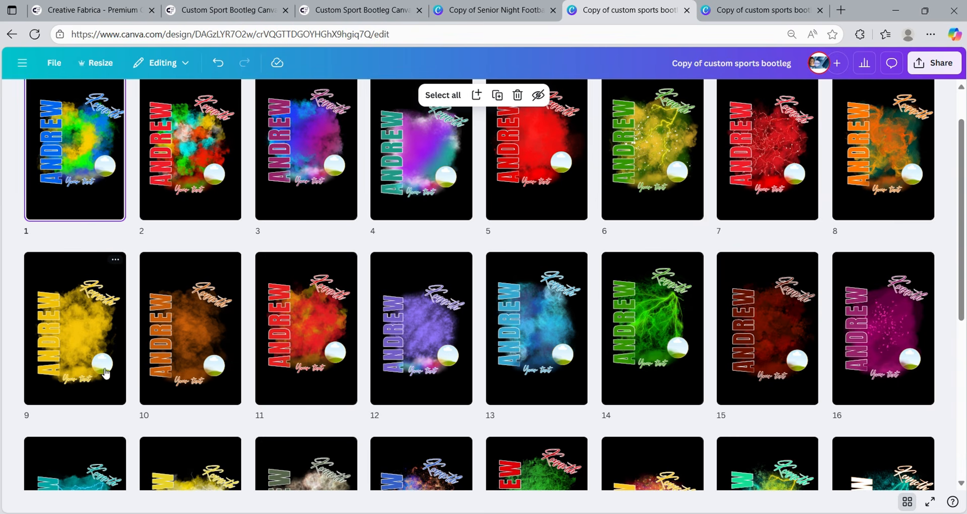
scroll(523, 308, "down", 3)
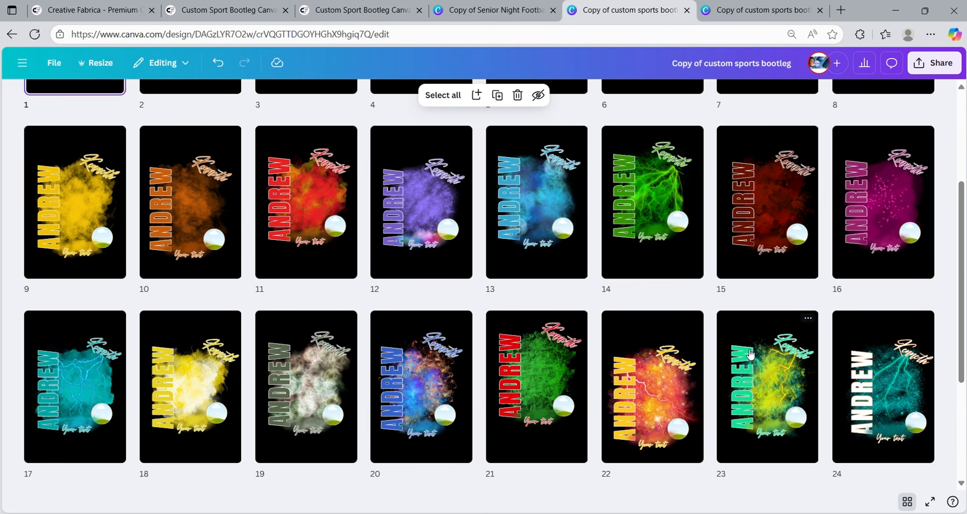
scroll(750, 355, "down", 1)
scroll(750, 354, "down", 3)
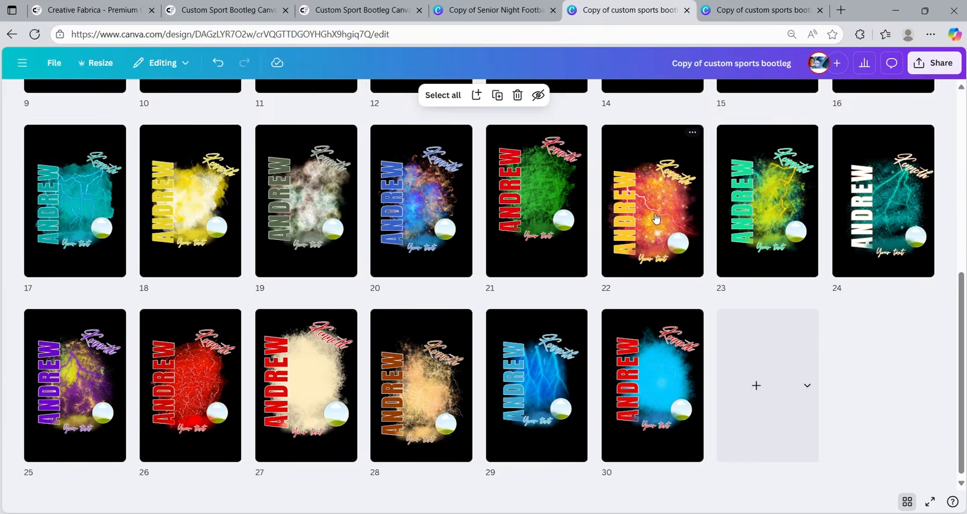
- Scroll back up, select page 11, and bring up the File menu
scroll(655, 218, "up", 1)
scroll(661, 259, "up", 4)
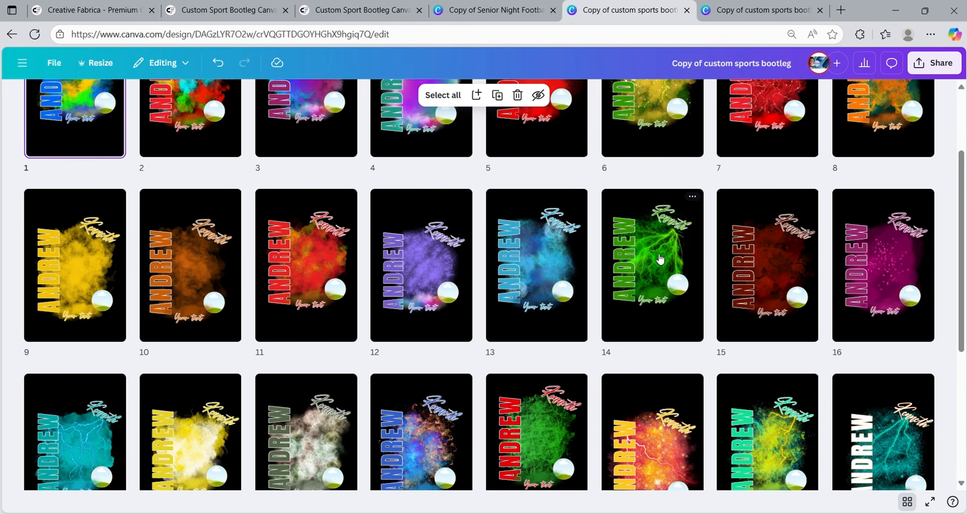
scroll(634, 330, "up", 3)
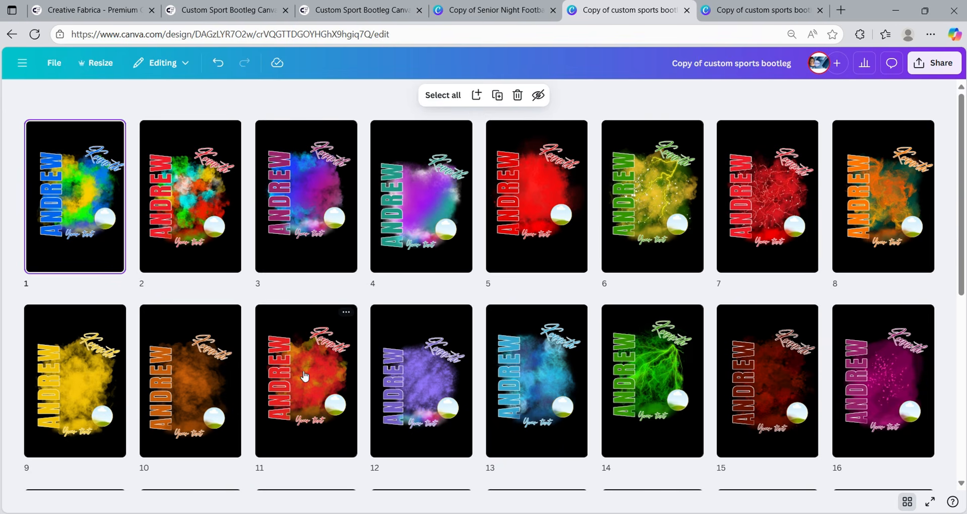
left_click(311, 401)
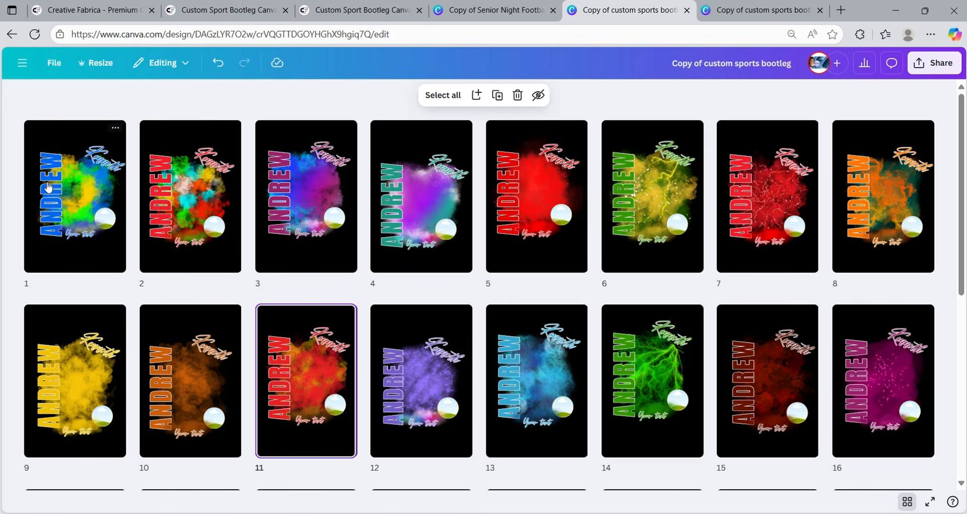
left_click(58, 64)
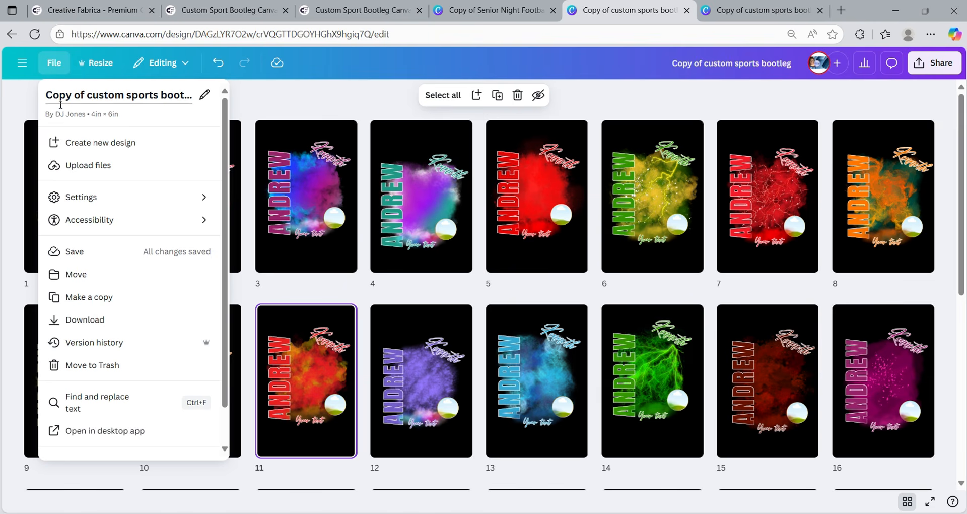
- Move the design into the New course folder, close the File menu, and select pages 1 through 8
left_click(71, 275)
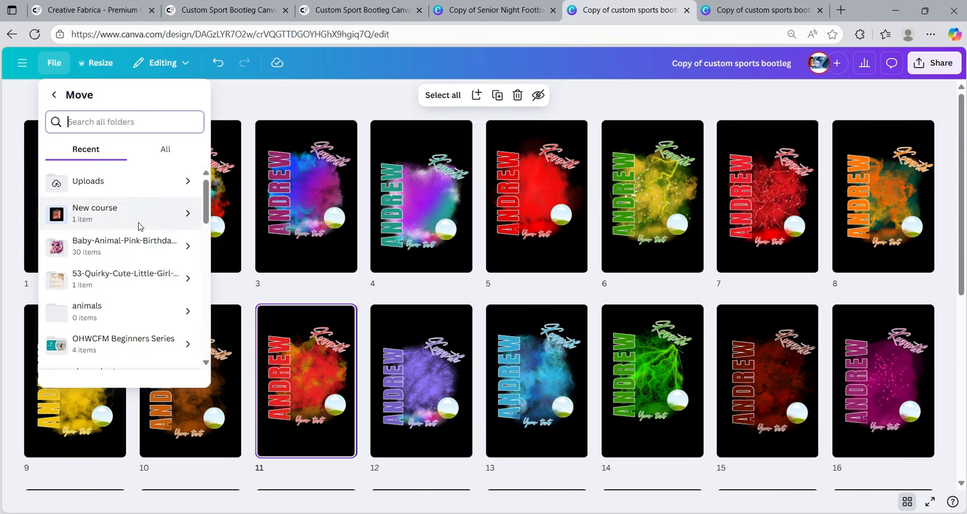
left_click(129, 216)
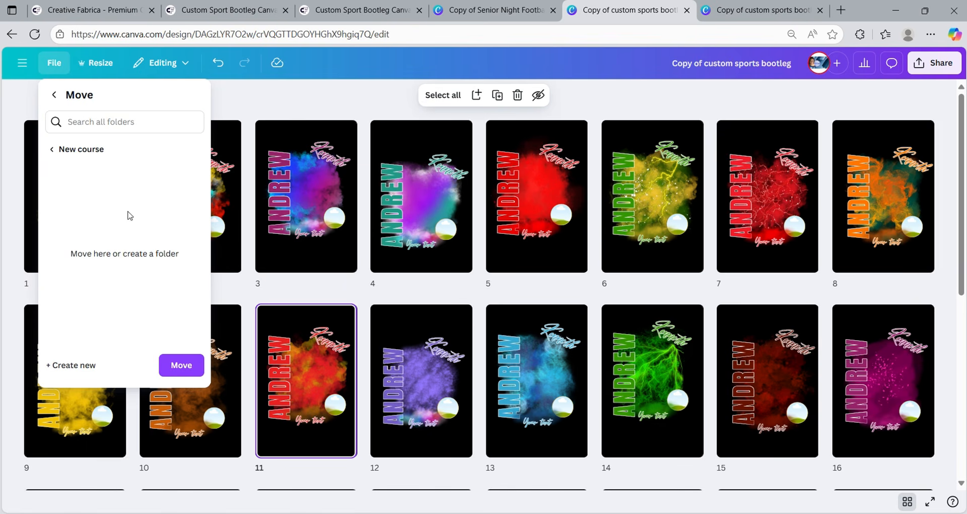
left_click(182, 366)
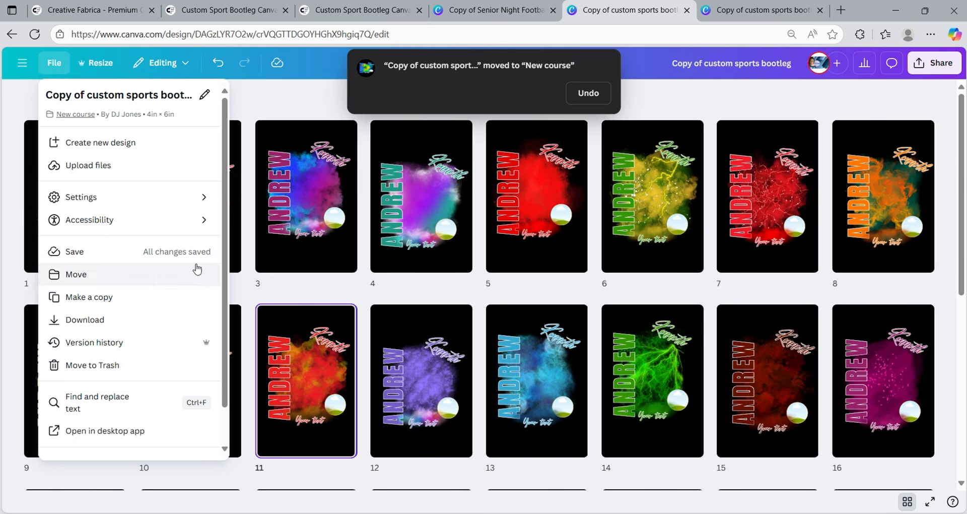
left_click(267, 91)
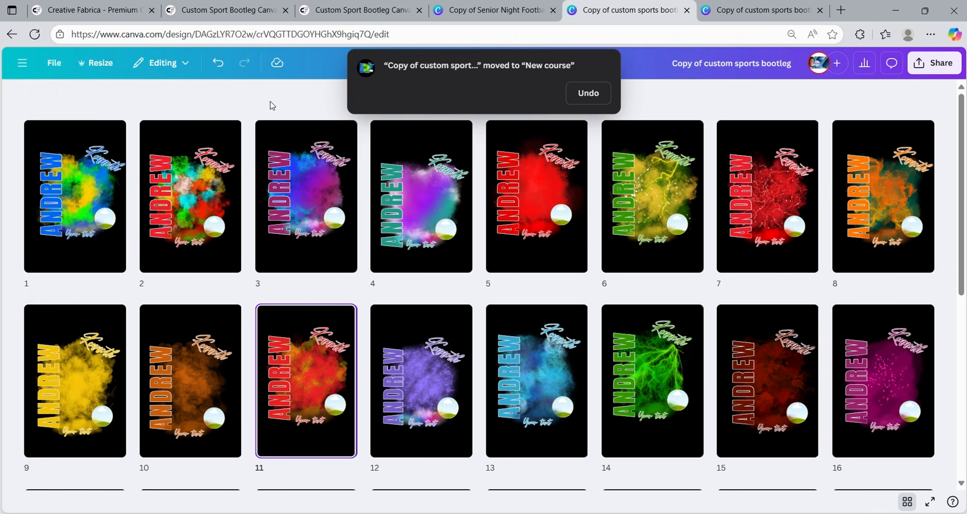
left_click_drag(35, 105, 925, 218)
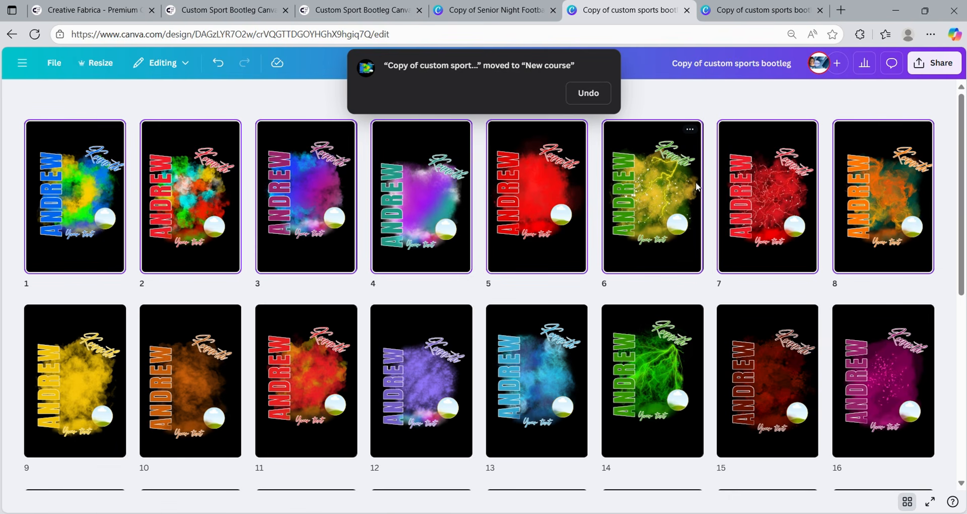
- Delete the other 29 page variations in batches, keeping only the red-orange smoke page 1
key("Delete")
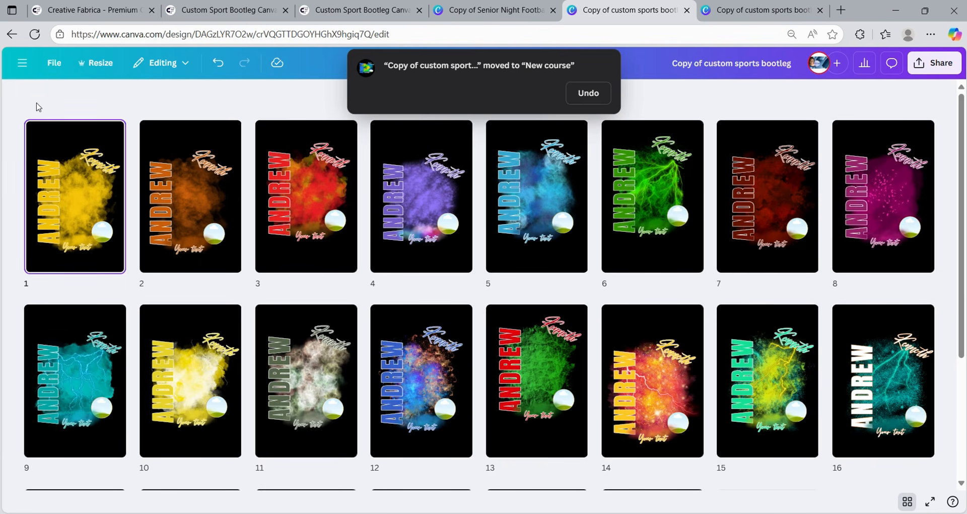
left_click_drag(39, 107, 231, 476)
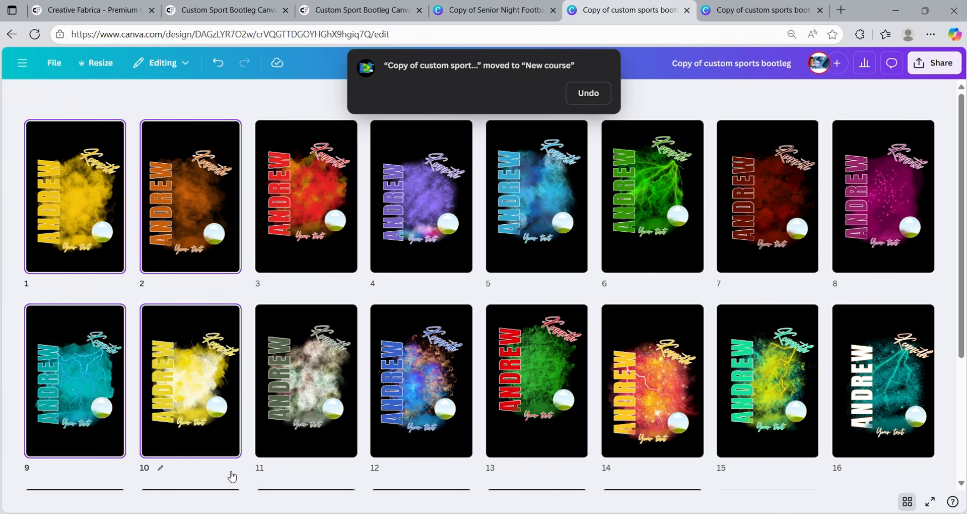
key("Delete")
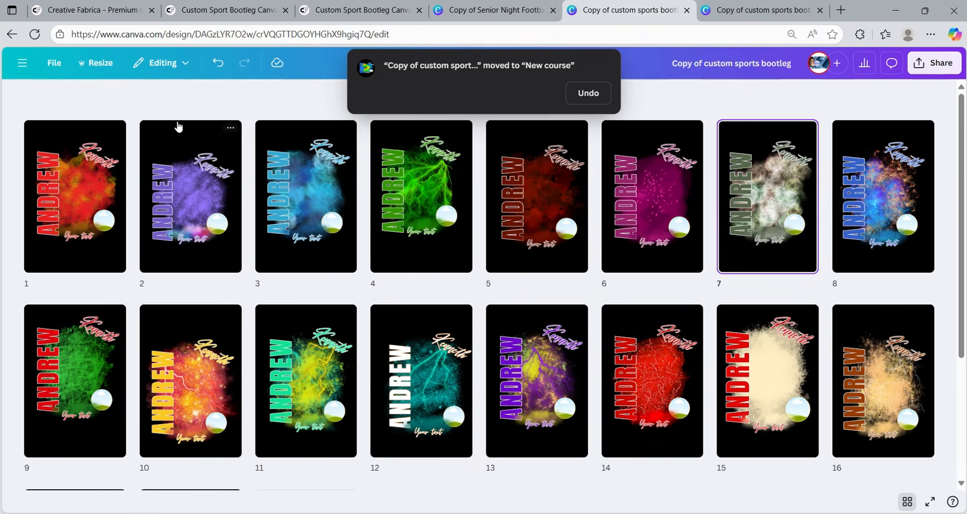
left_click_drag(162, 110, 937, 332)
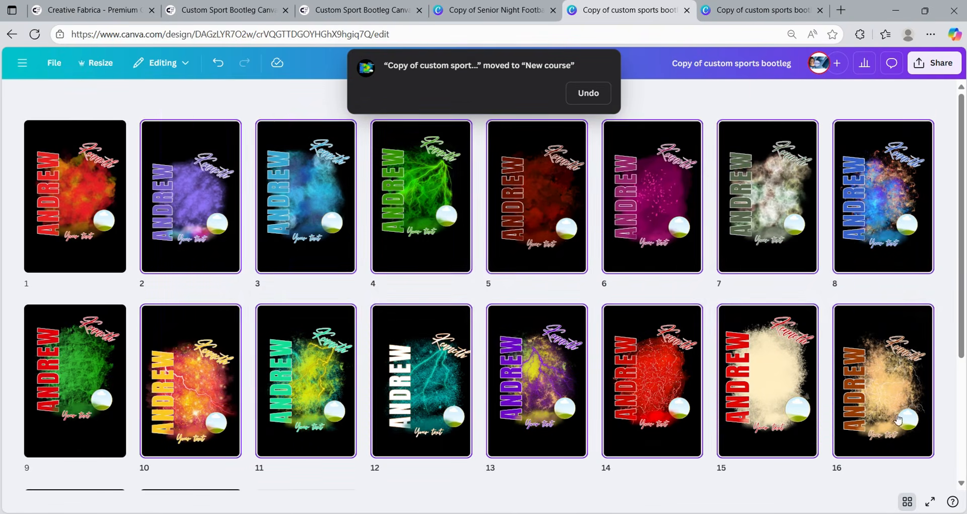
key("Delete")
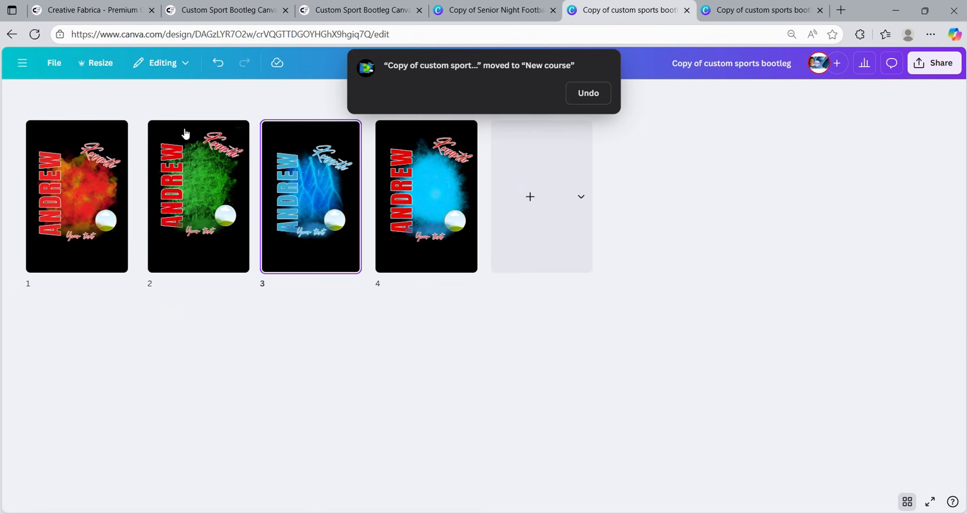
left_click_drag(528, 273, 193, 146)
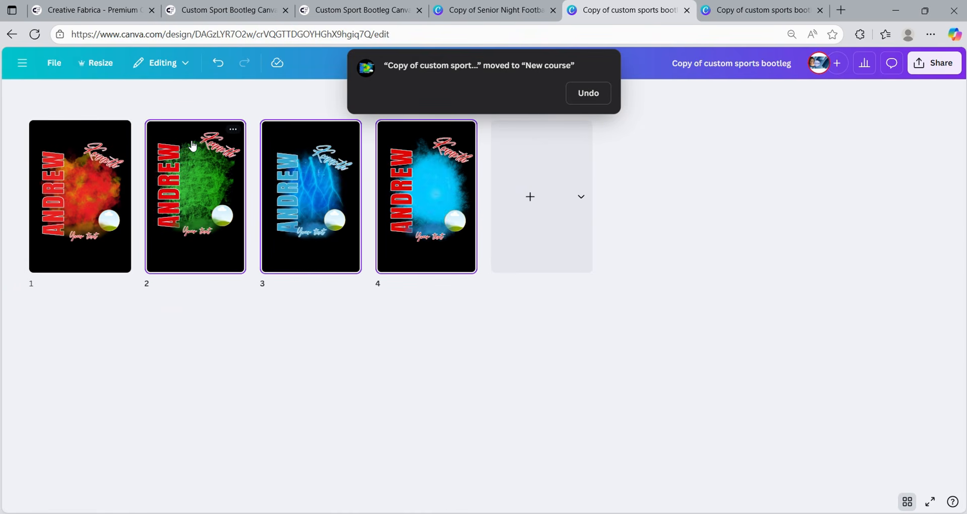
key("Delete")
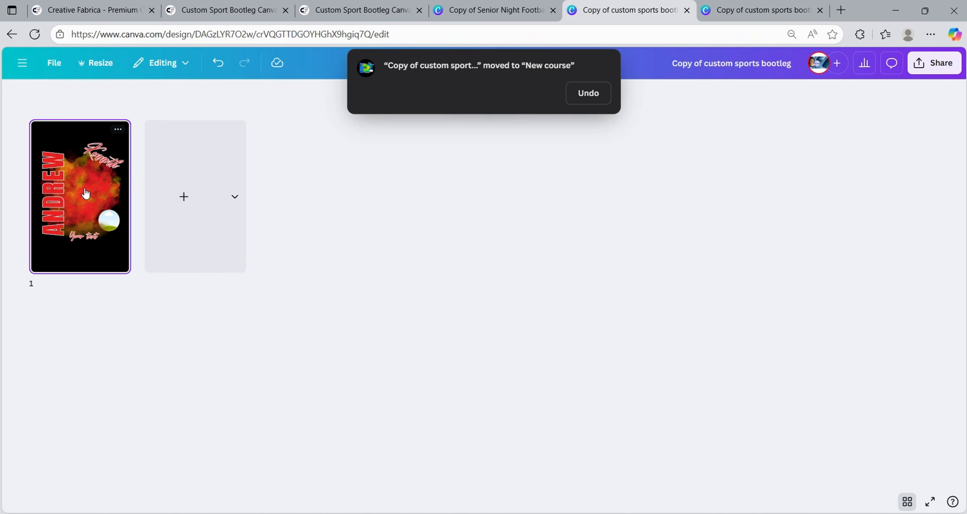
- Open page 1 for editing, check the Demesa reference, and open fonts for ANDREW (Anton 68.1)
double_click(86, 193)
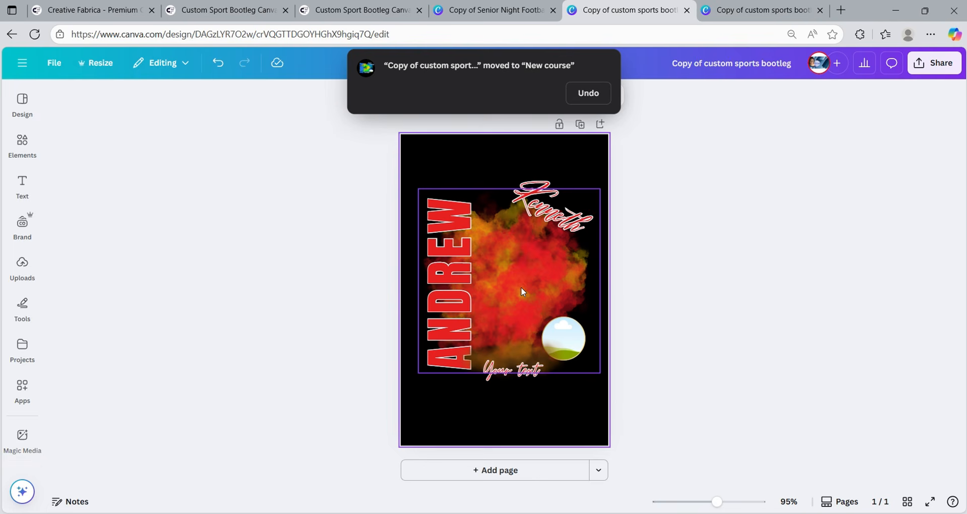
left_click(760, 10)
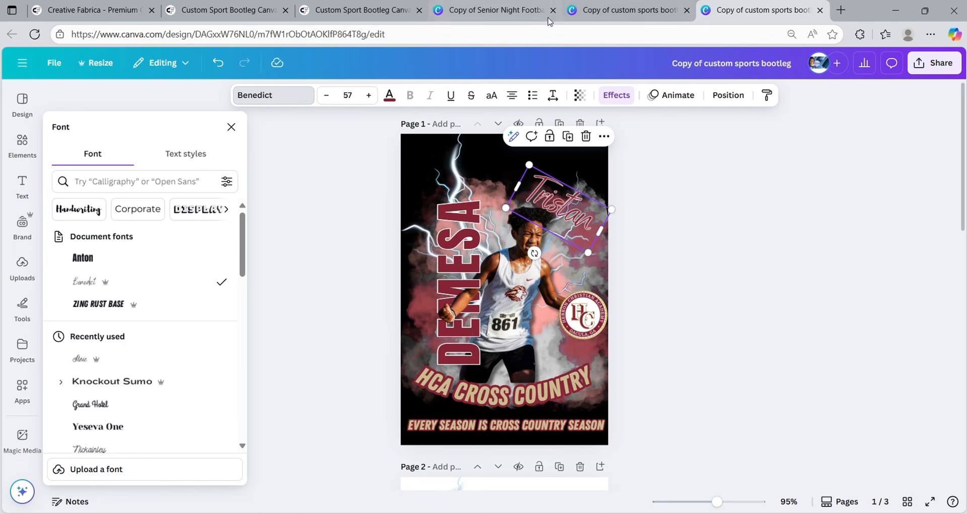
left_click(615, 12)
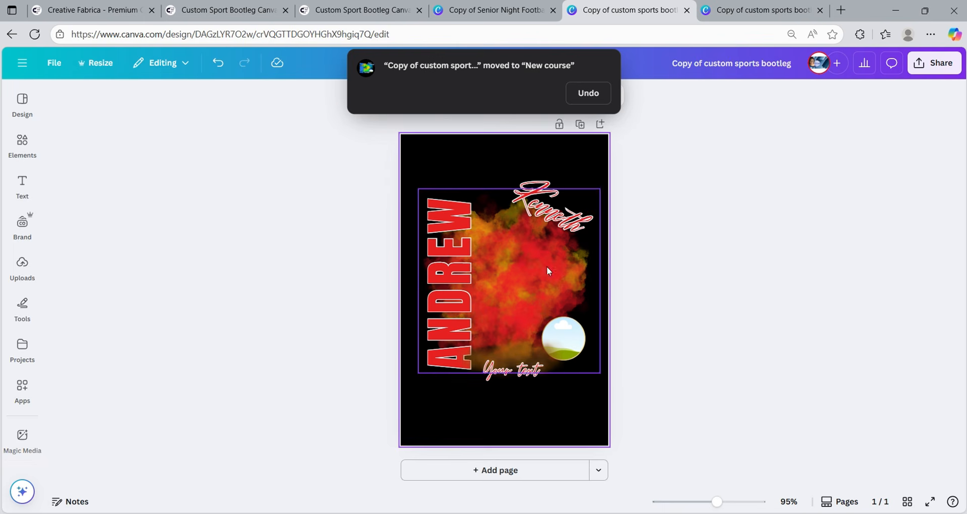
left_click(456, 212)
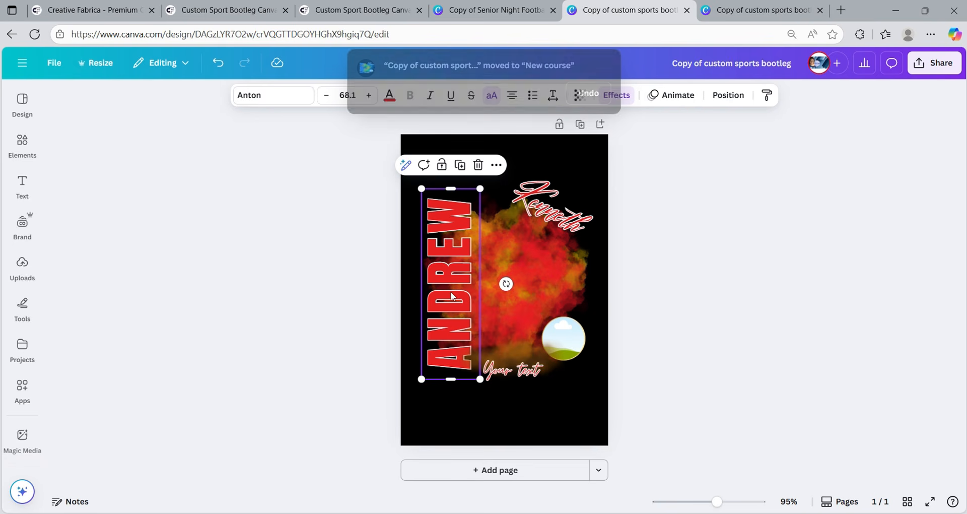
left_click(276, 104)
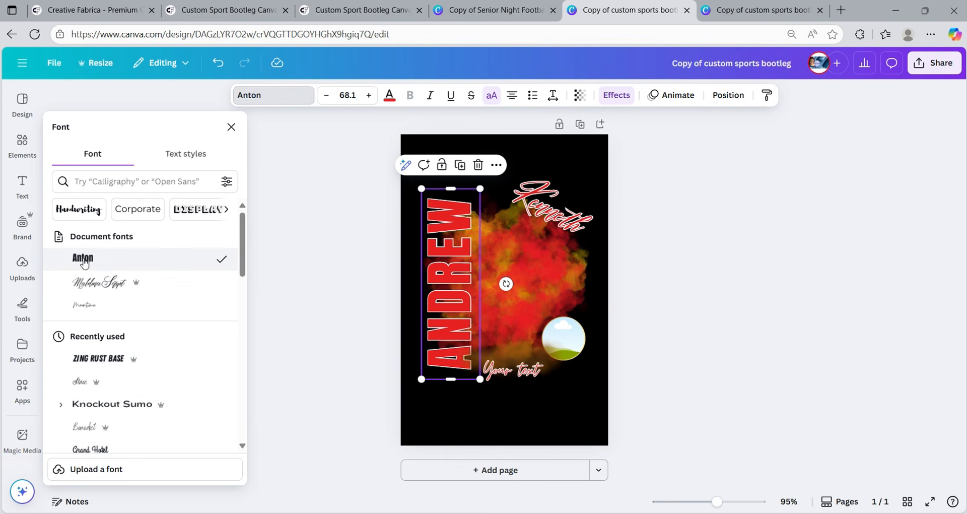
double_click(446, 319)
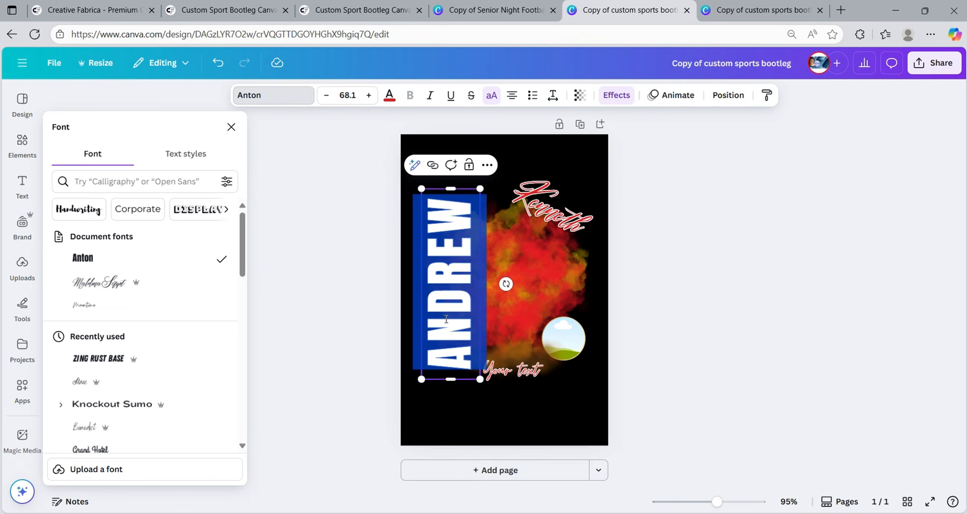
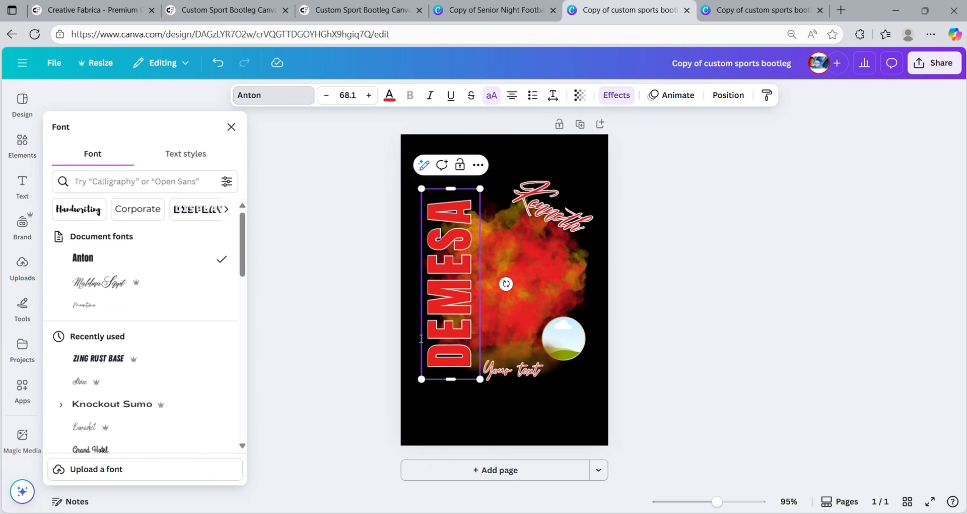
left_click(774, 15)
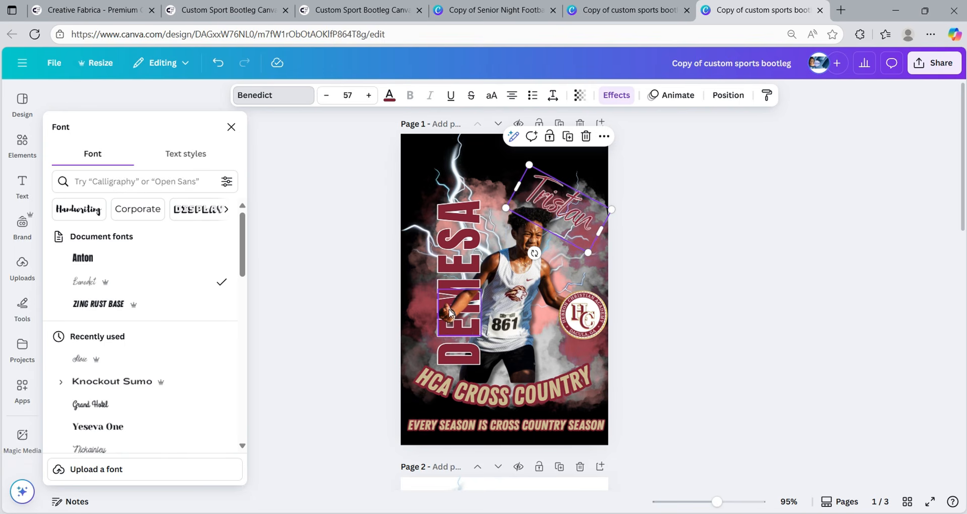
left_click(600, 14)
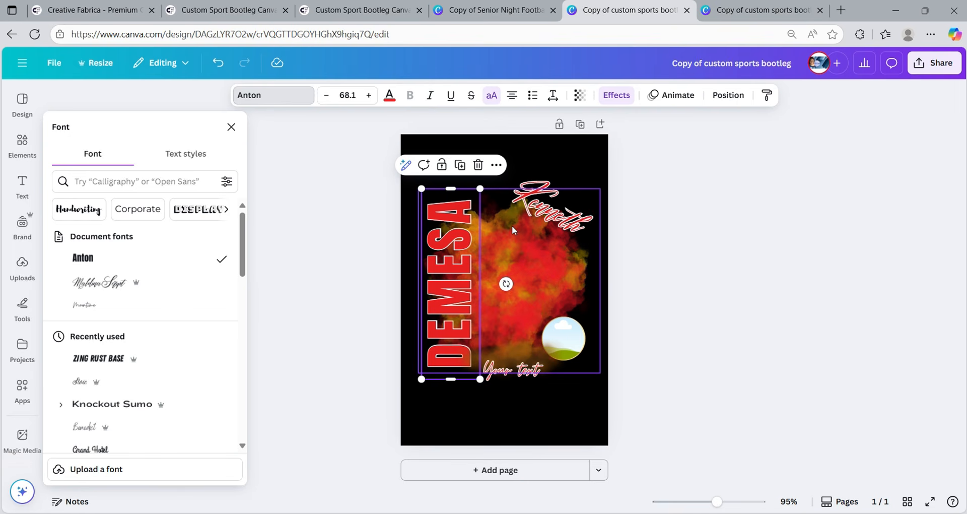
- Switch the Kenneth script text from Maldina Script to Benedict by searching 'BENED'
left_click(560, 213)
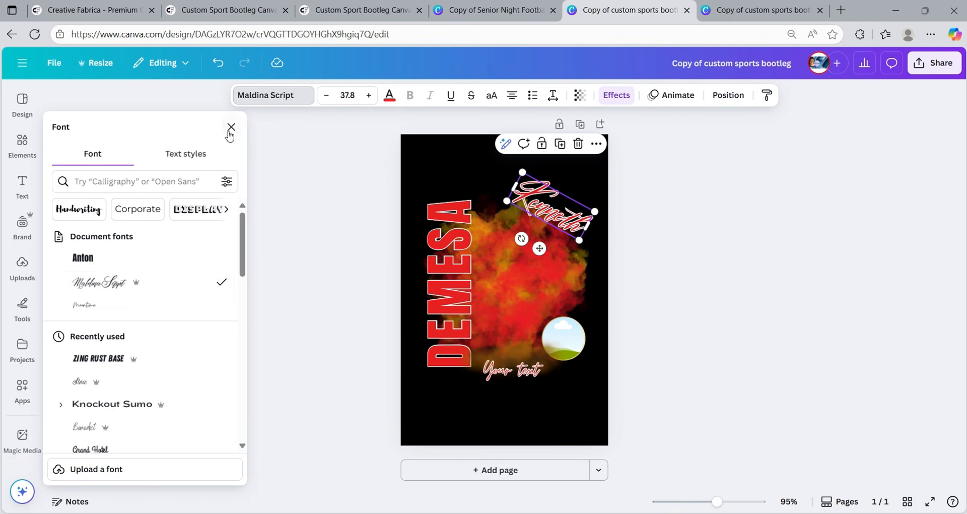
left_click(265, 104)
left_click(265, 104)
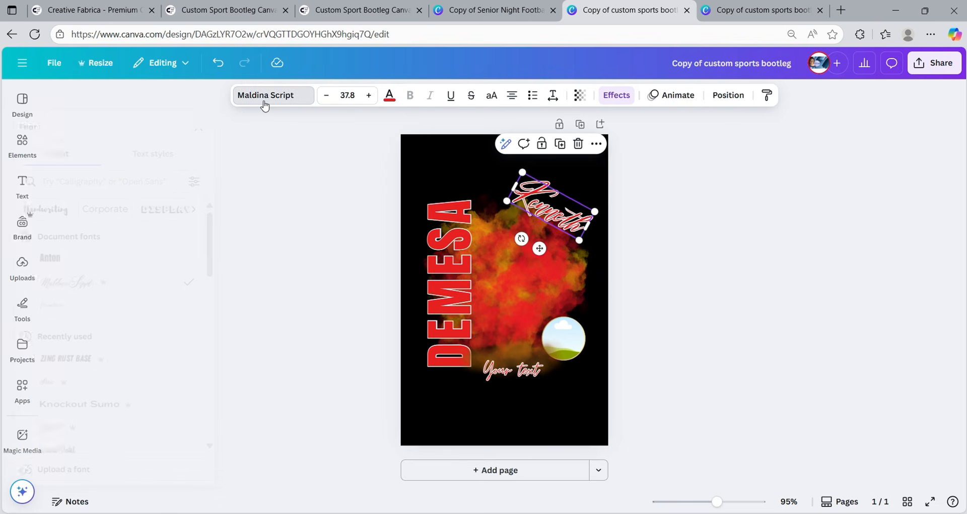
left_click(265, 105)
left_click(265, 105)
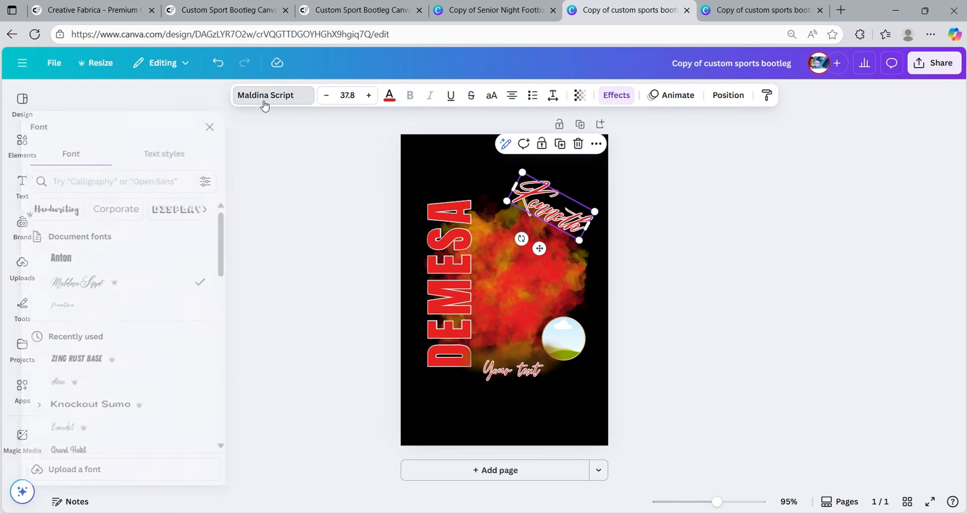
left_click(165, 180)
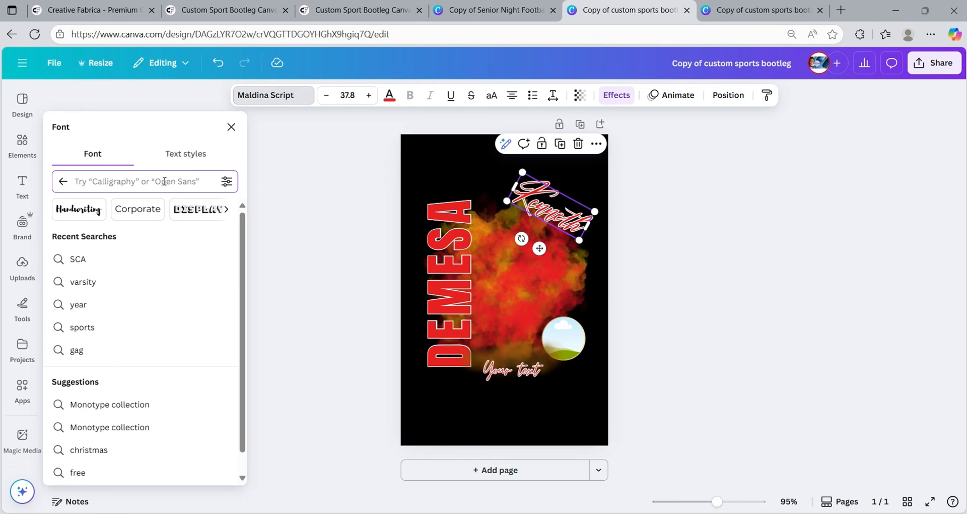
type("BEN")
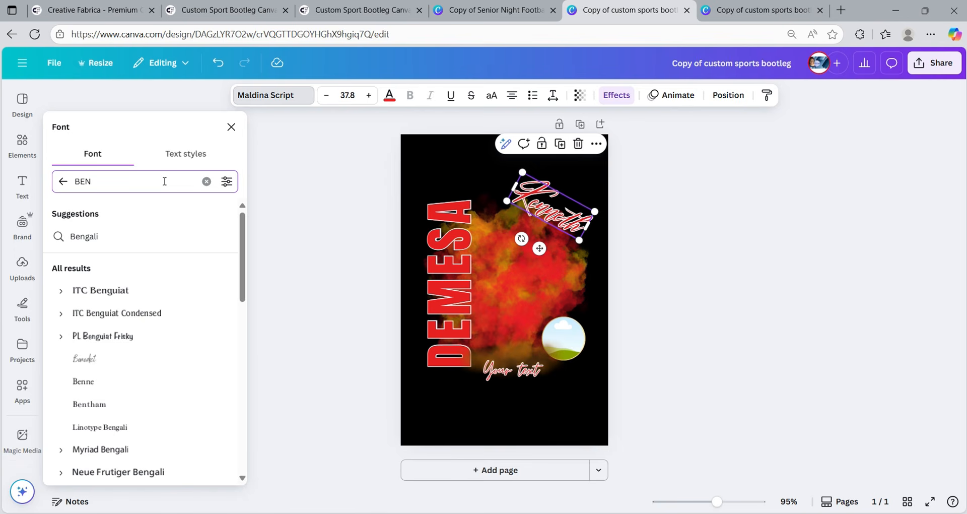
type("EDI")
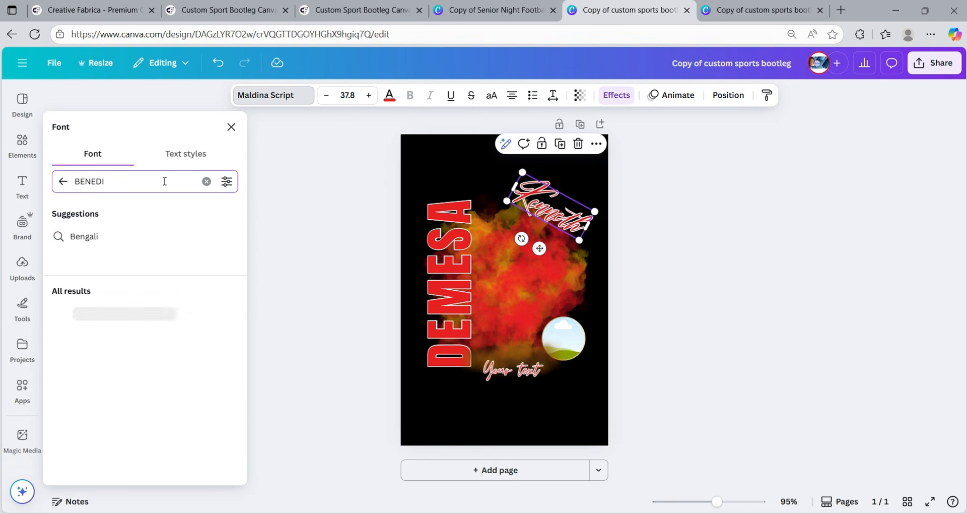
left_click(94, 243)
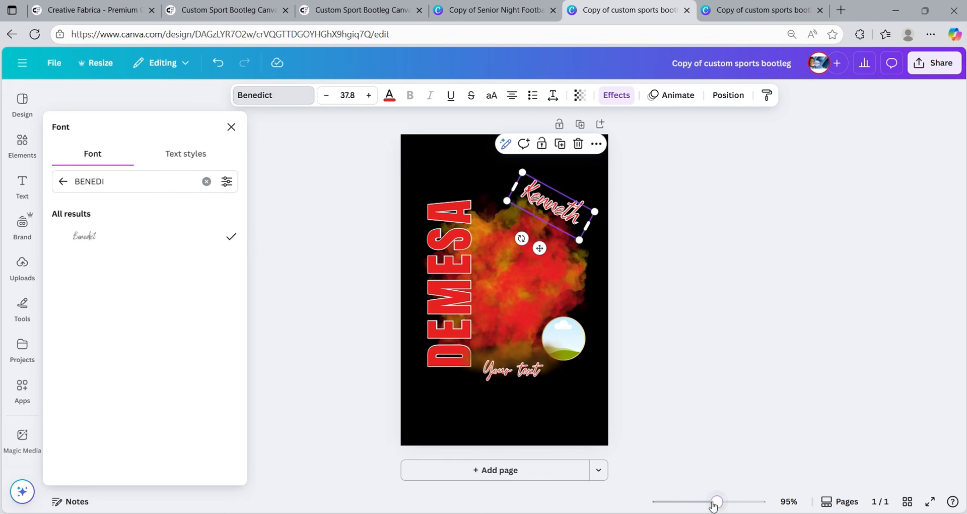
left_click_drag(717, 505, 738, 508)
scroll(761, 382, "up", 3)
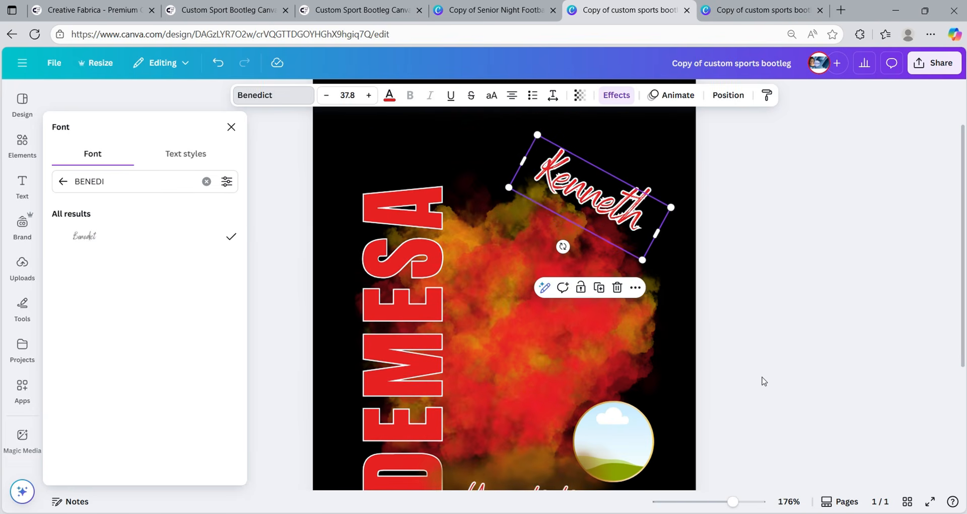
double_click(601, 203)
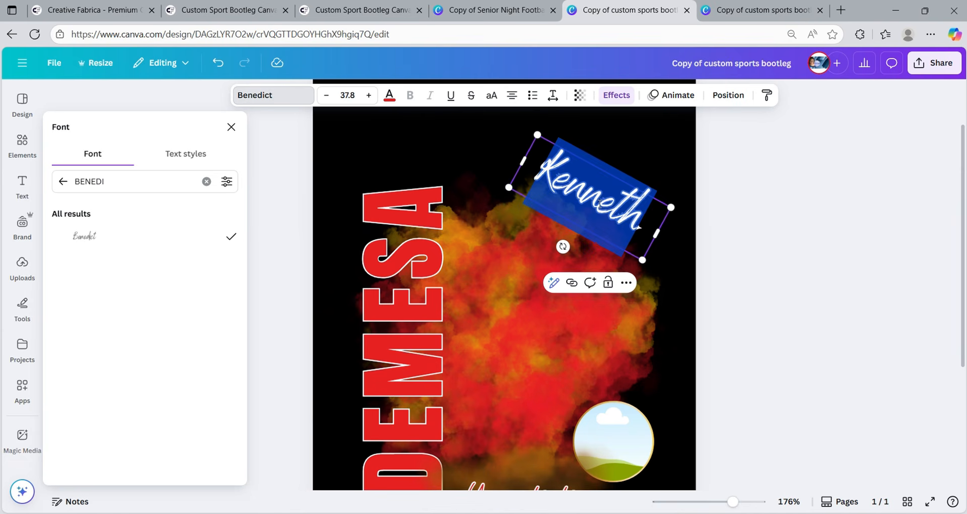
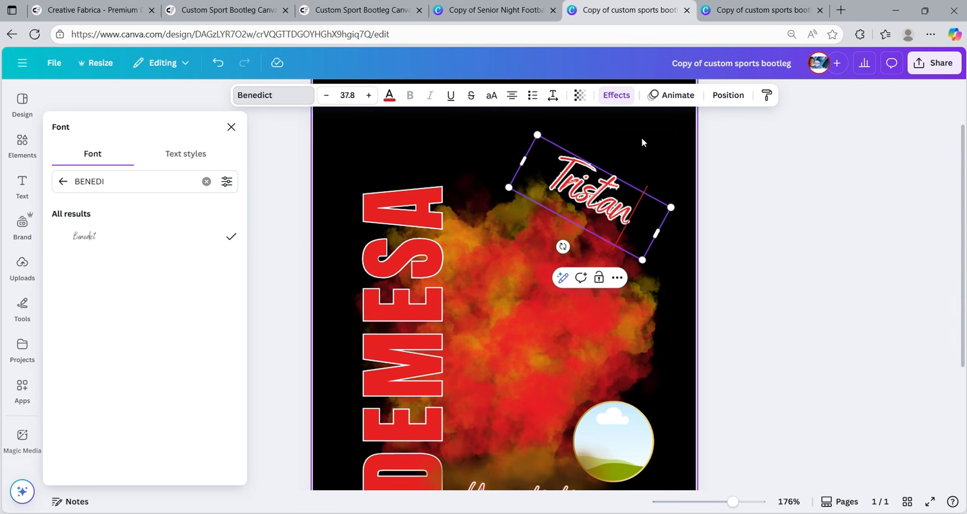
left_click(736, 10)
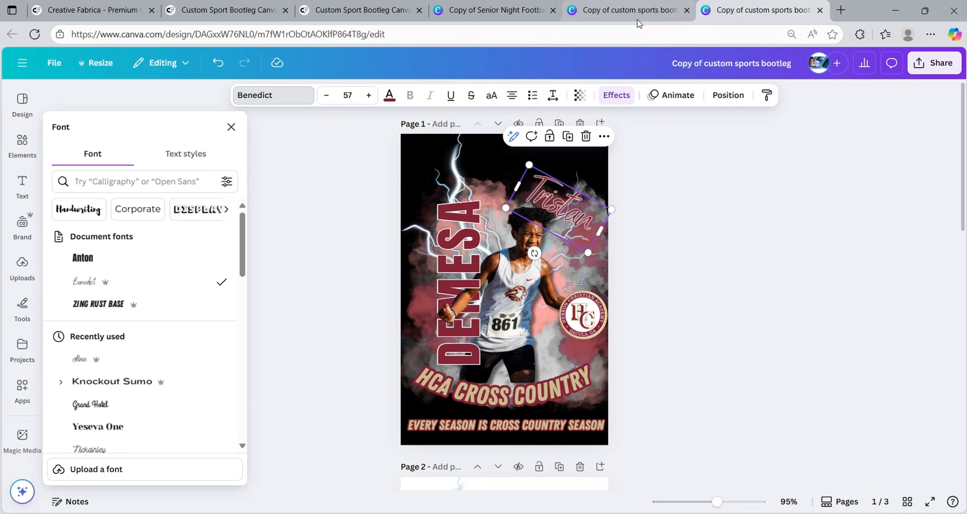
left_click(667, 19)
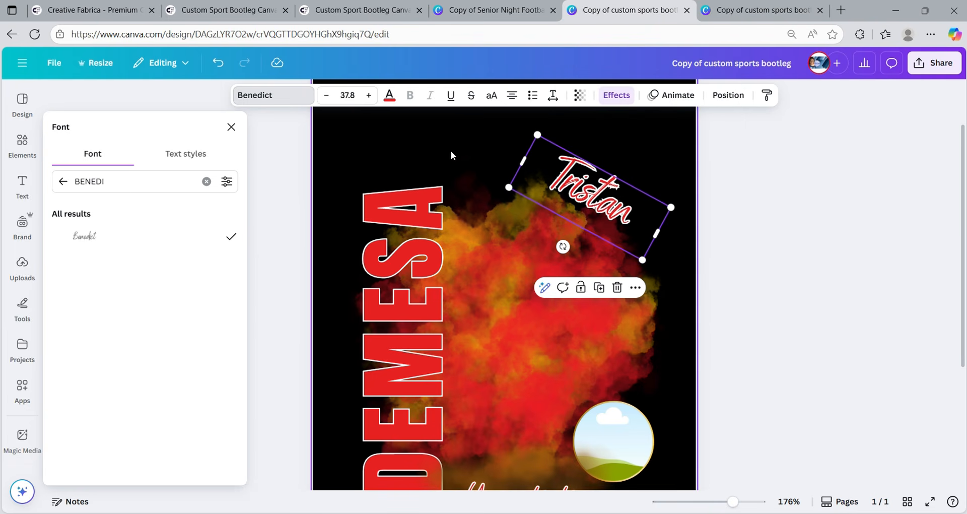
- Enlarge Tristan to font size 53.8 and widen its text box
left_click(369, 95)
left_click(369, 96)
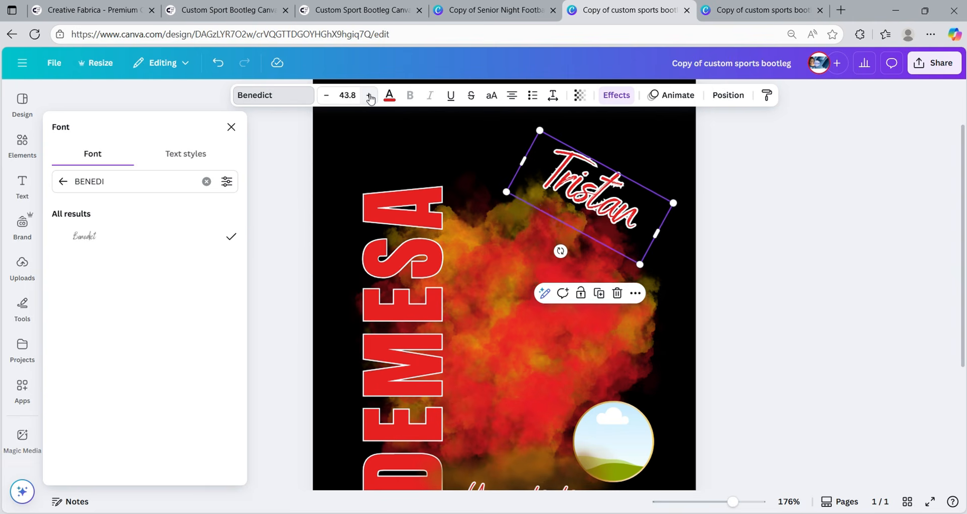
left_click(369, 95)
left_click(369, 95)
left_click(369, 95)
left_click(370, 95)
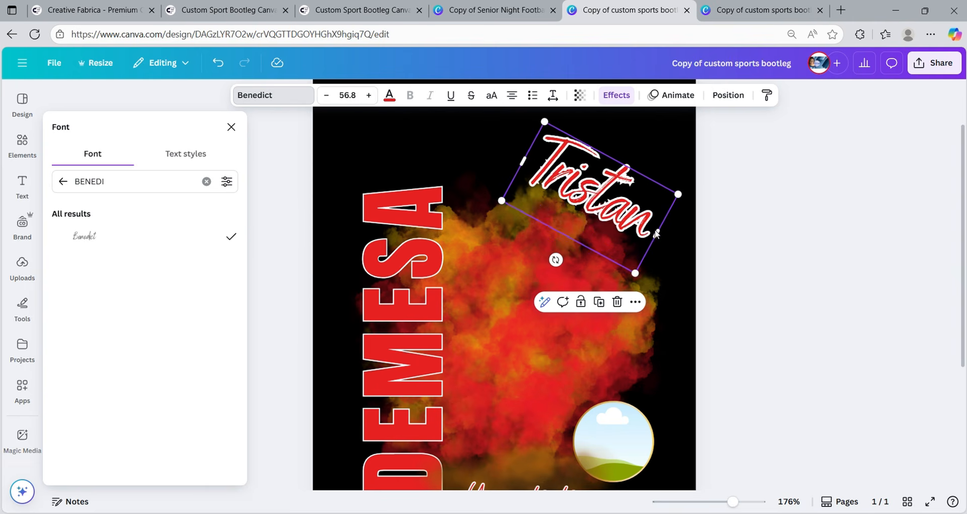
left_click_drag(659, 235, 669, 242)
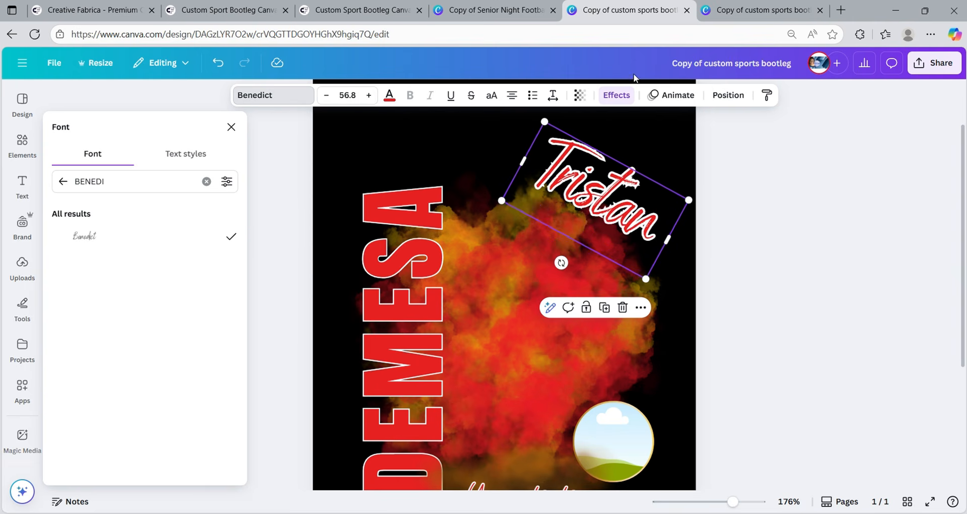
left_click(325, 96)
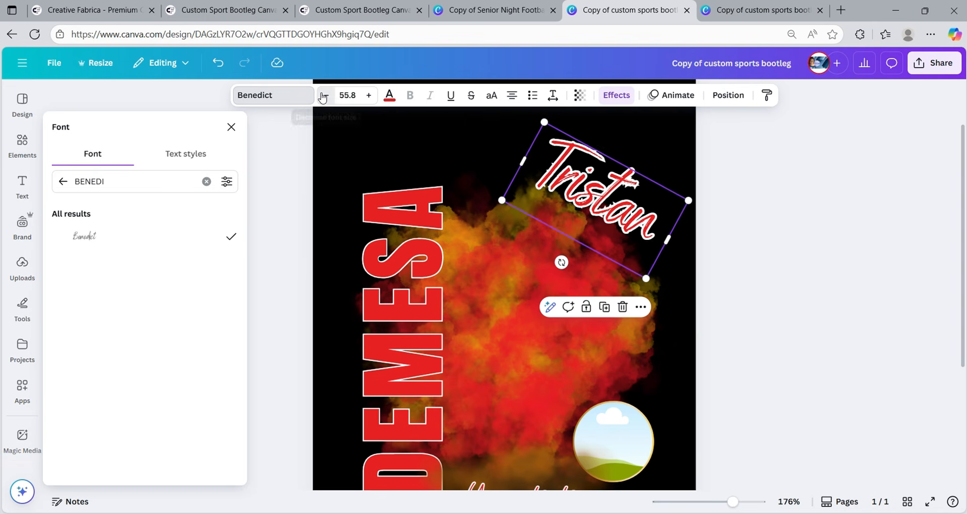
left_click(325, 96)
left_click(325, 95)
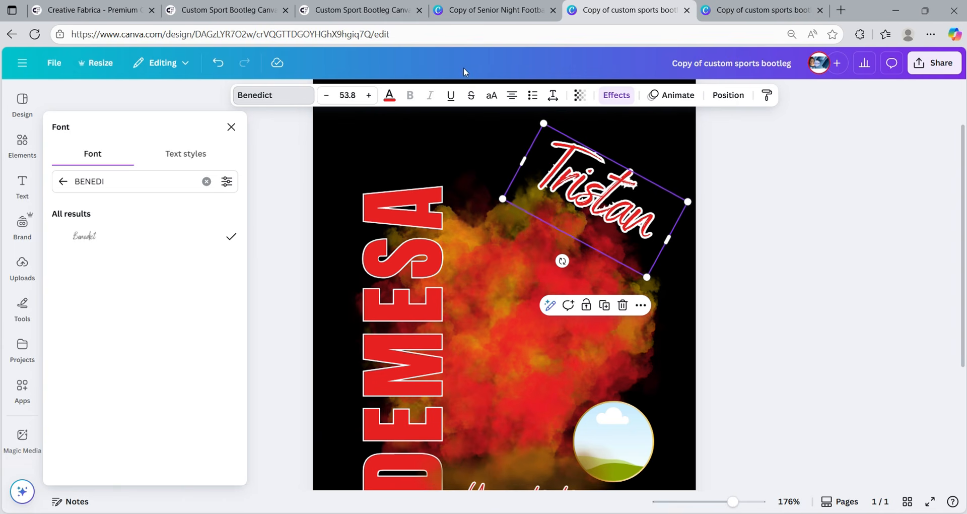
- Deselect Tristan, open Uploads, and scroll the images to the Hebron school logos
left_click(395, 103)
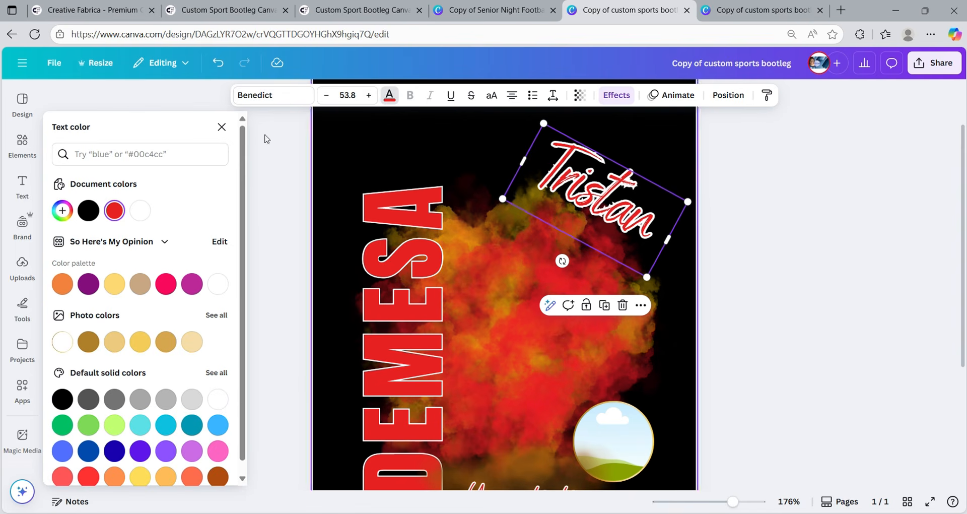
left_click(614, 135)
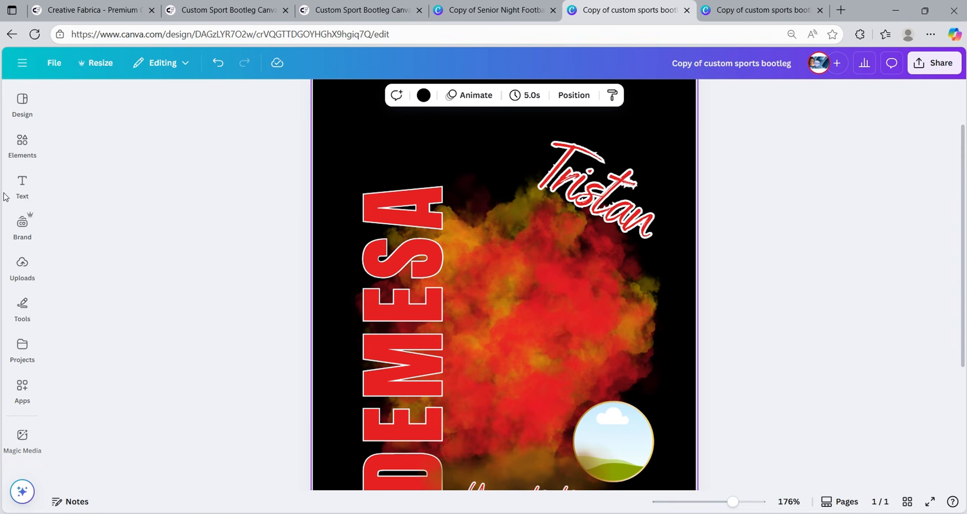
left_click(22, 224)
left_click(25, 267)
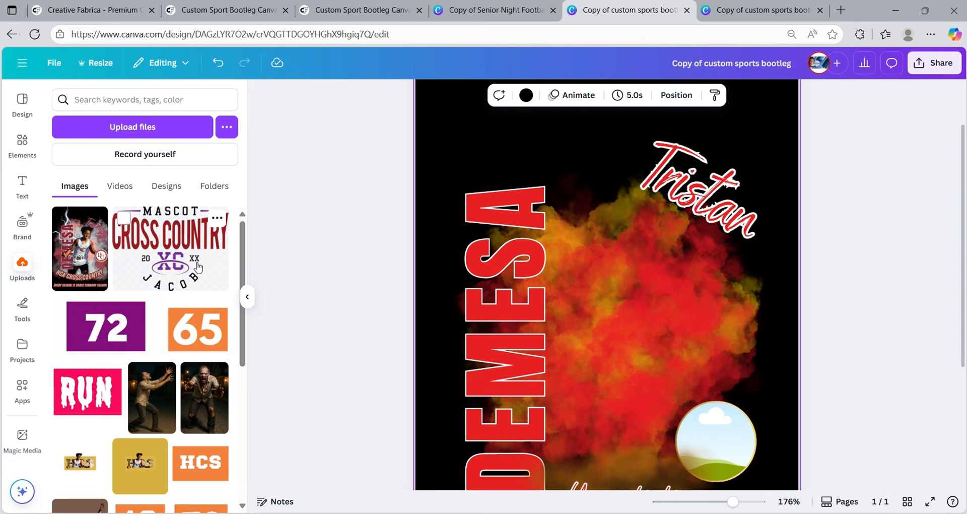
scroll(196, 269, "down", 5)
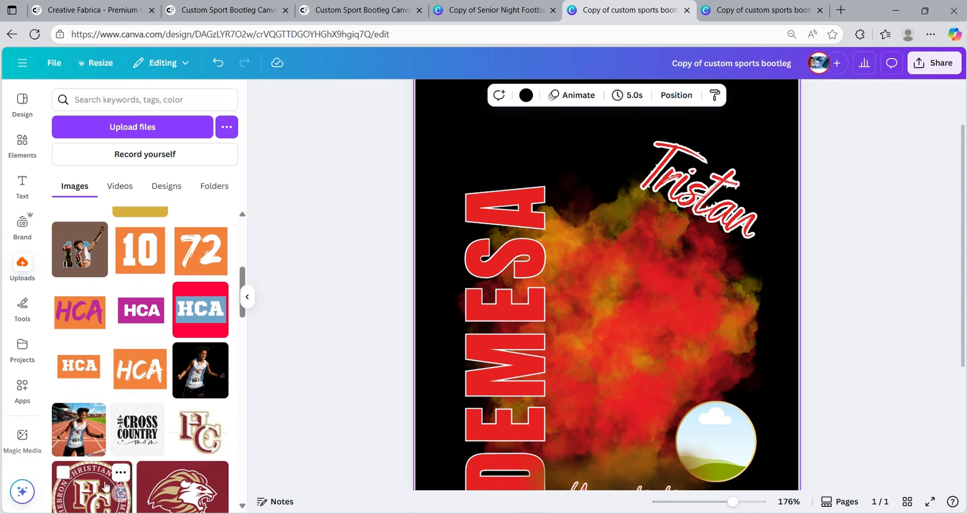
scroll(197, 339, "up", 5)
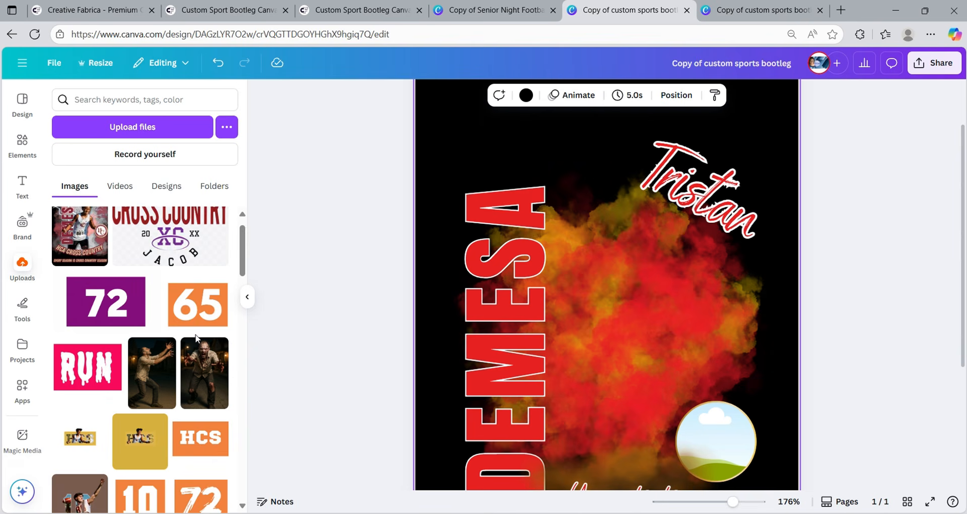
scroll(195, 337, "down", 5)
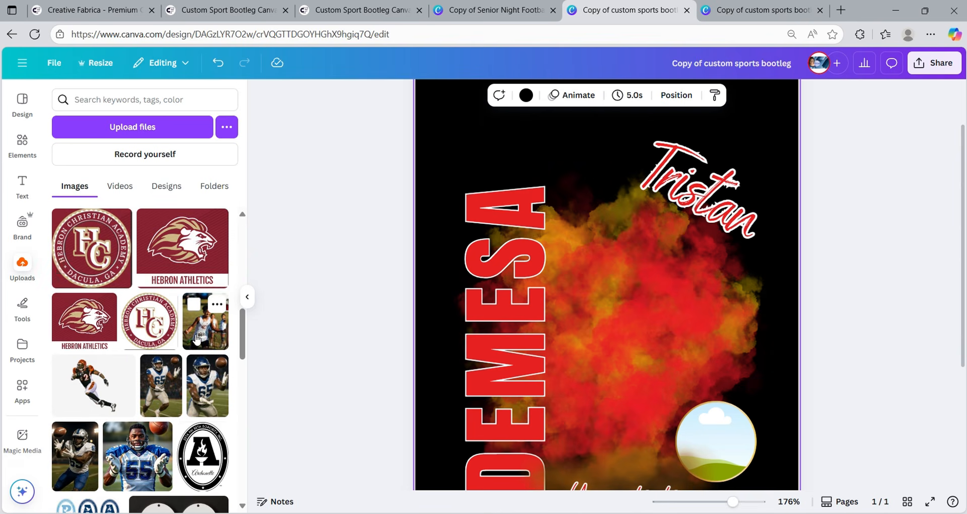
scroll(196, 340, "down", 5)
scroll(217, 272, "up", 3)
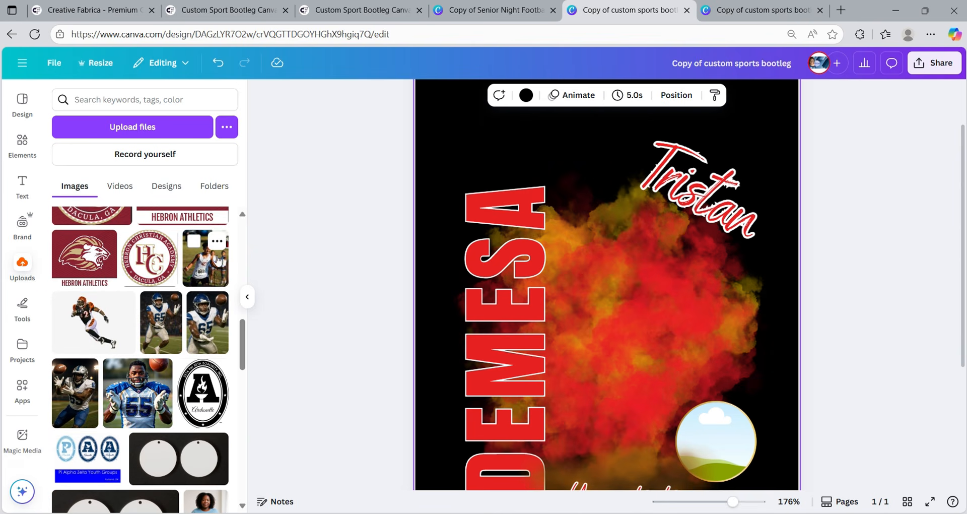
scroll(476, 319, "down", 4)
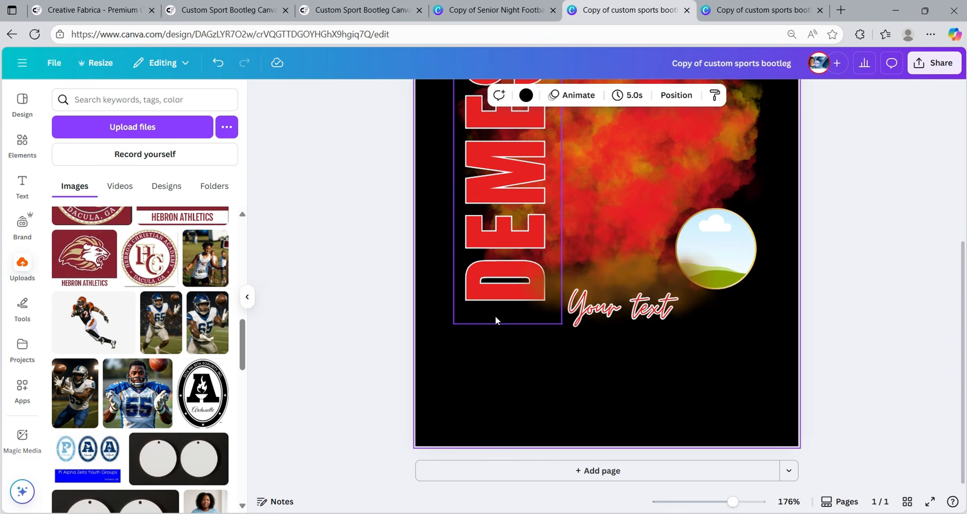
left_click(856, 415)
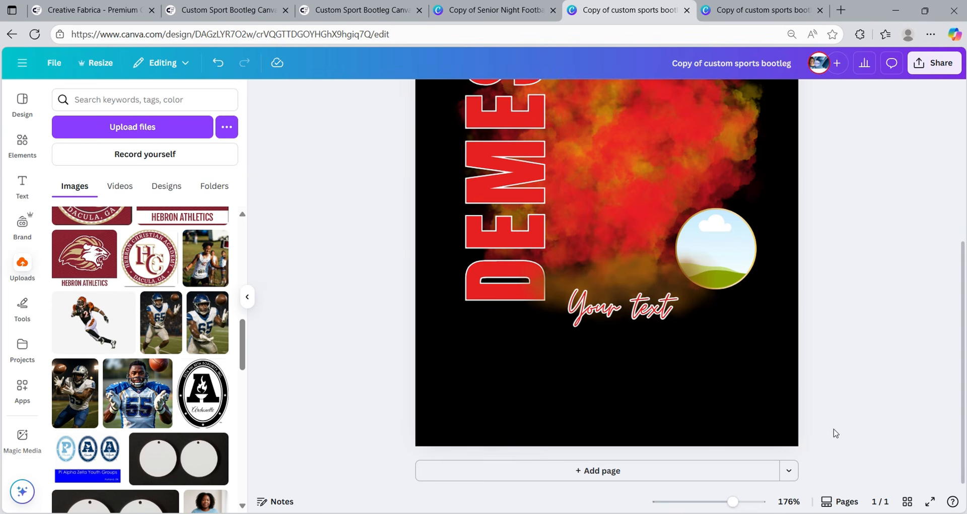
- Add a second page and place the bib 861 runner photo against its top edge
left_click(718, 474)
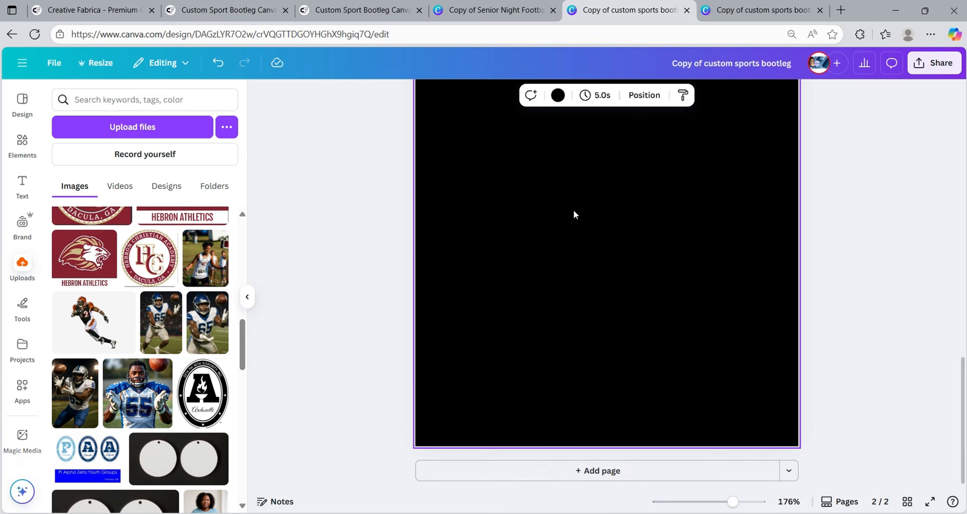
left_click(198, 262)
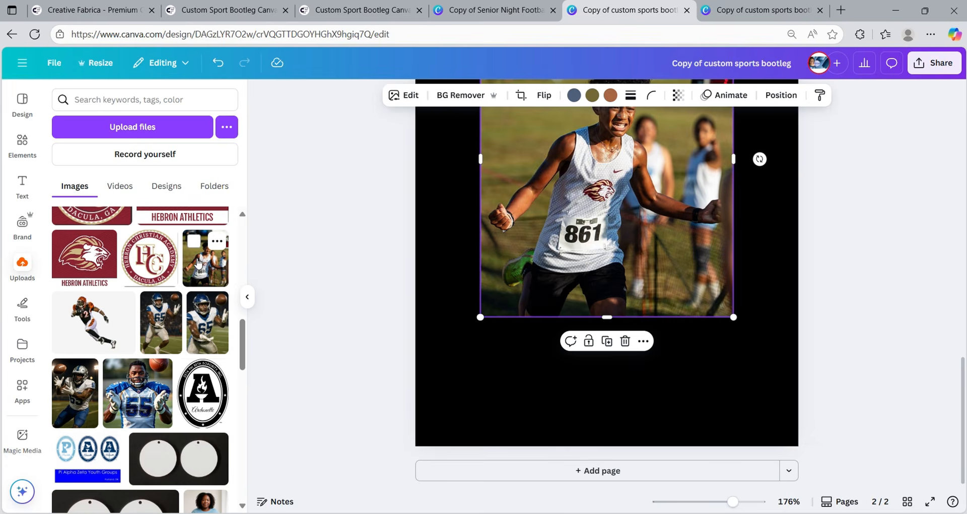
left_click_drag(643, 208, 643, 293)
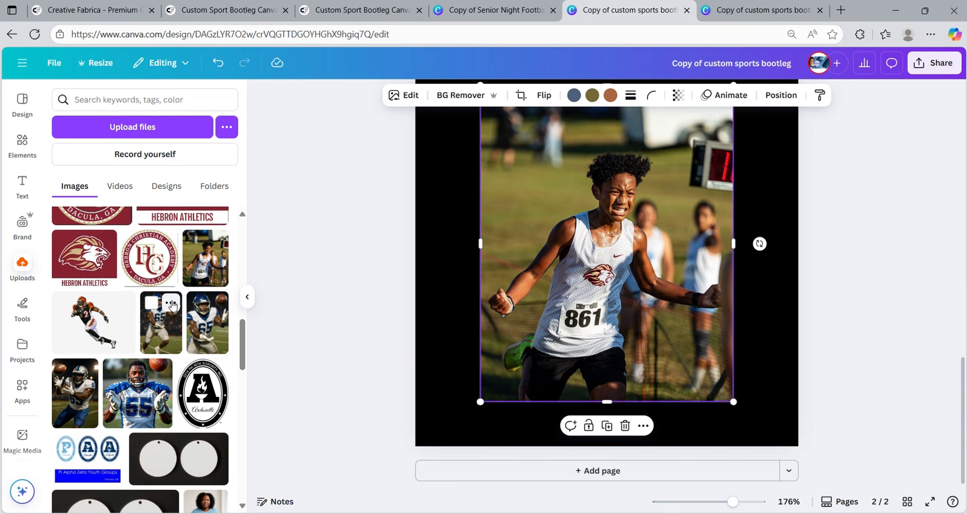
scroll(173, 305, "up", 1)
left_click_drag(545, 258, 510, 255)
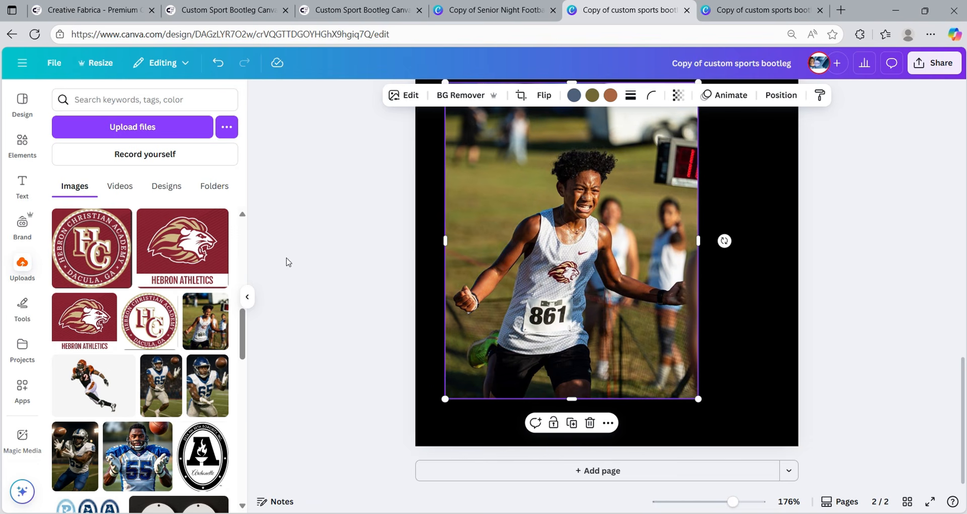
- Add two HC Dacula logos and the Hebron Athletics lion, shrinking one HC logo into the lower left
left_click(146, 324)
left_click(198, 249)
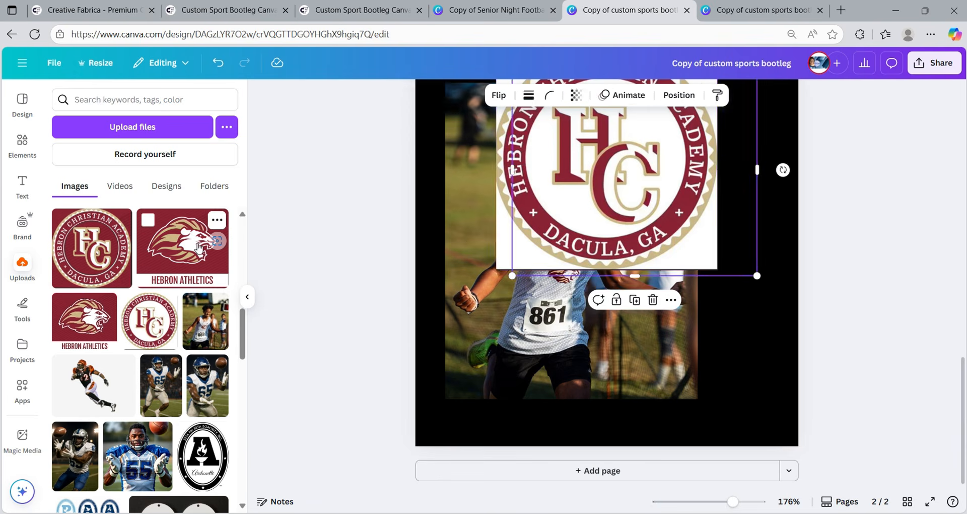
left_click(85, 267)
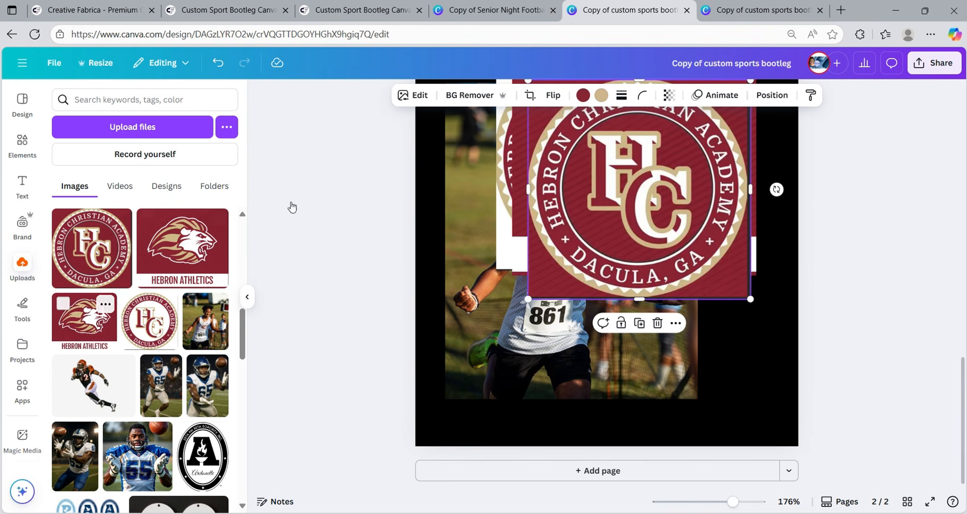
left_click_drag(595, 159, 584, 248)
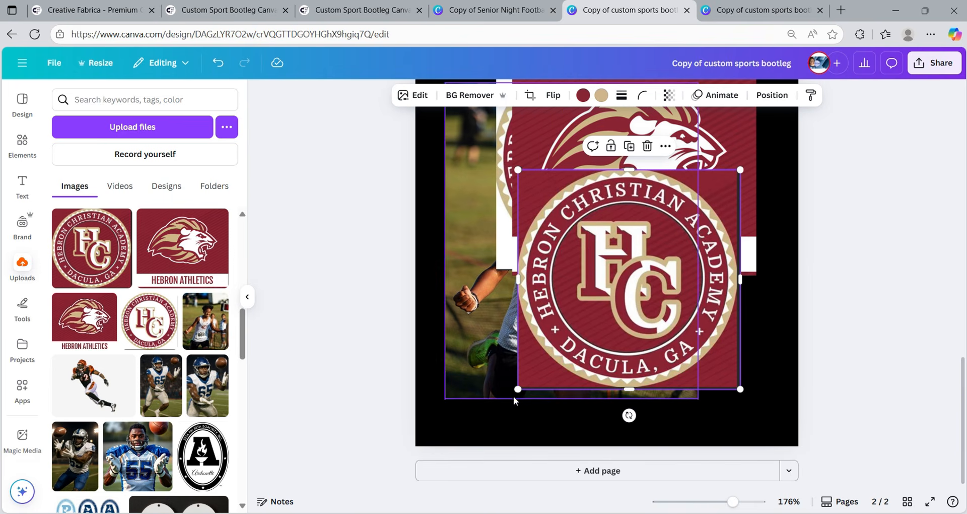
left_click_drag(517, 388, 622, 287)
left_click_drag(666, 251, 493, 385)
- Shrink the Hebron Athletics lion into the lower-right corner and select the large HC logo
left_click(531, 295)
left_click(540, 258)
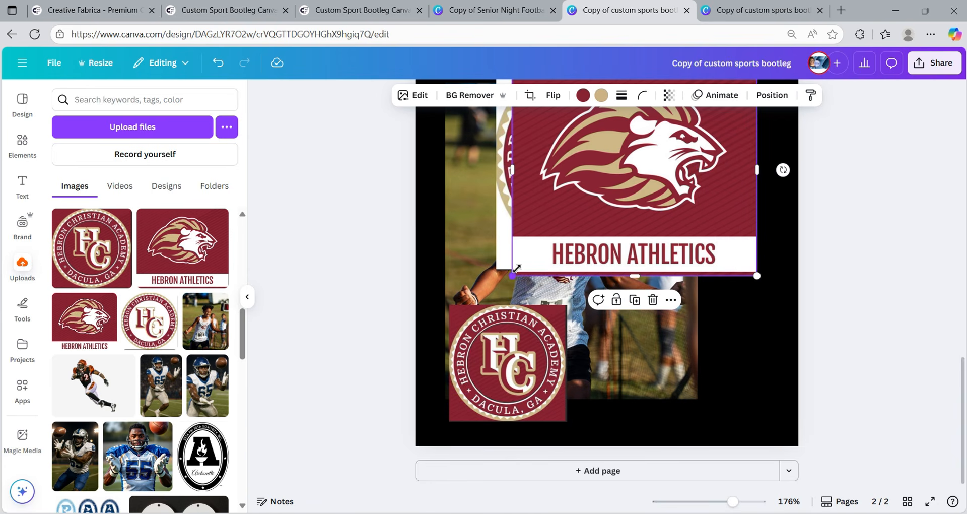
left_click_drag(514, 272, 616, 151)
left_click_drag(690, 136, 713, 299)
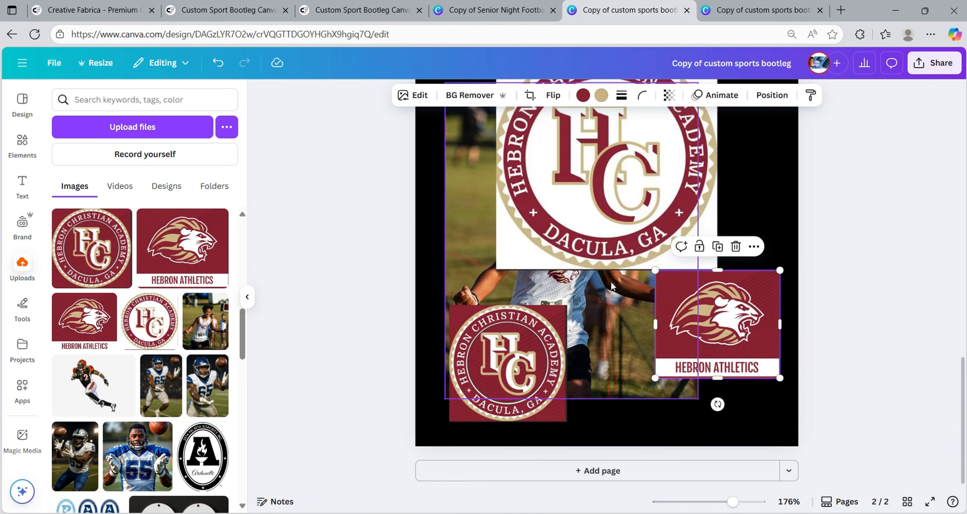
left_click(567, 236)
scroll(617, 267, "up", 5)
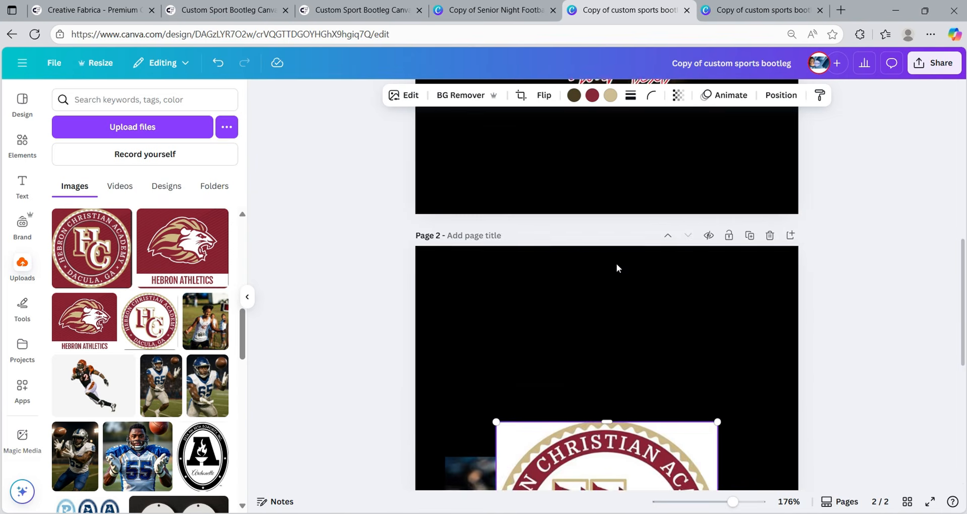
scroll(616, 267, "down", 5)
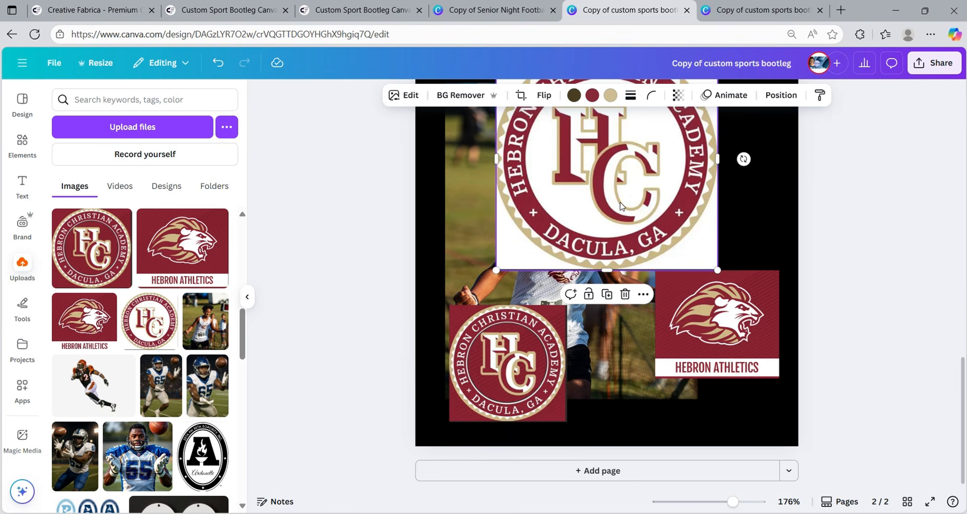
scroll(621, 205, "up", 5)
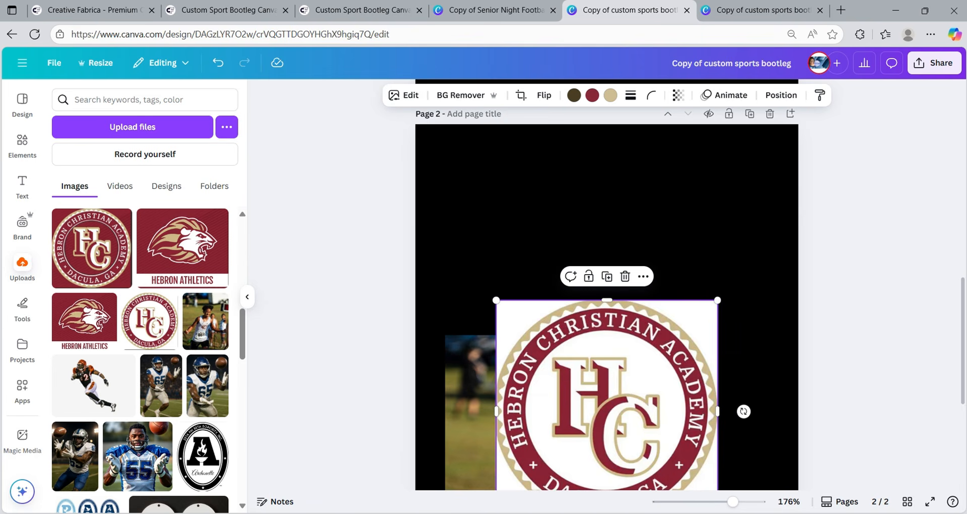
scroll(599, 292, "down", 5)
left_click_drag(603, 340, 610, 85)
scroll(634, 332, "up", 5)
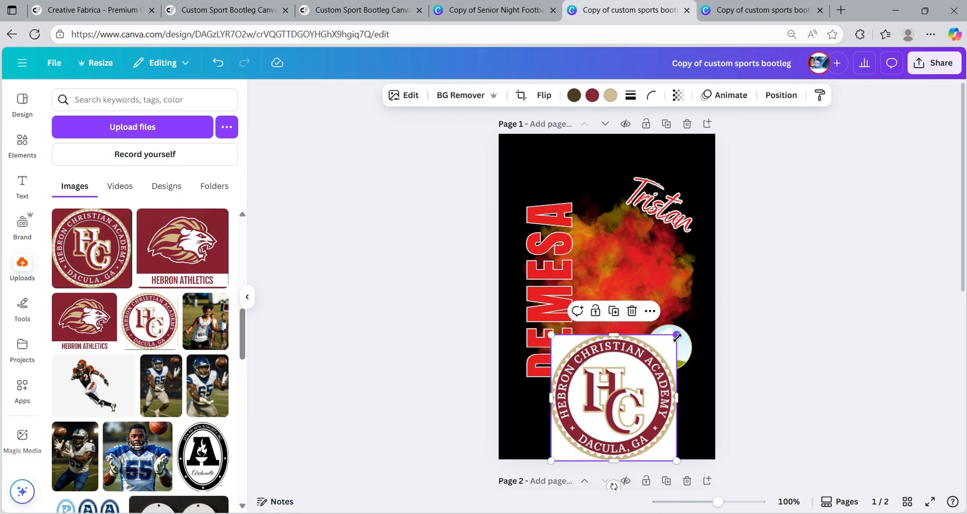
left_click_drag(675, 335, 617, 394)
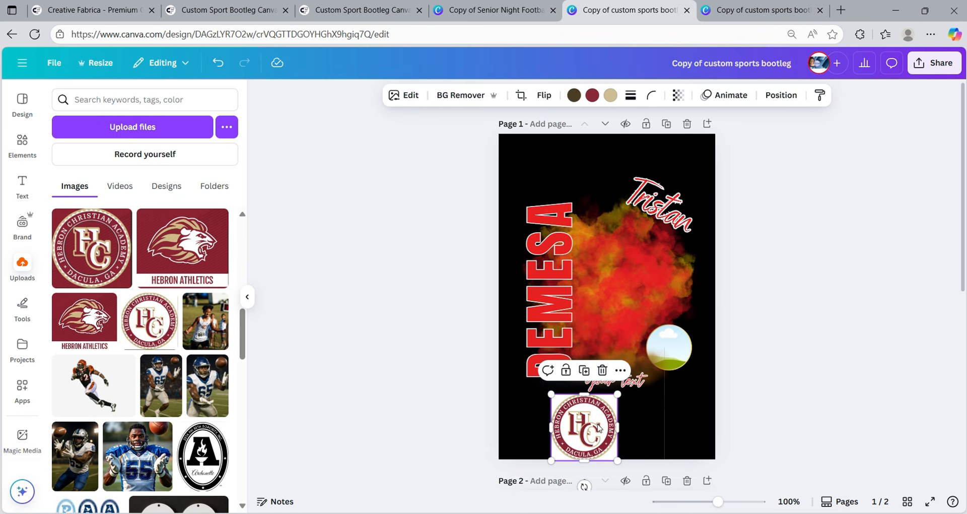
left_click_drag(585, 437, 670, 363)
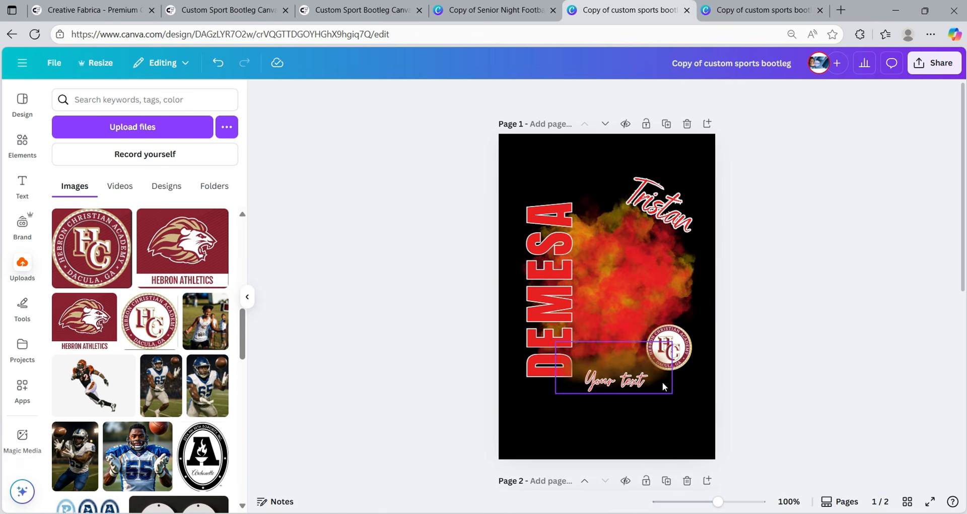
left_click(677, 353)
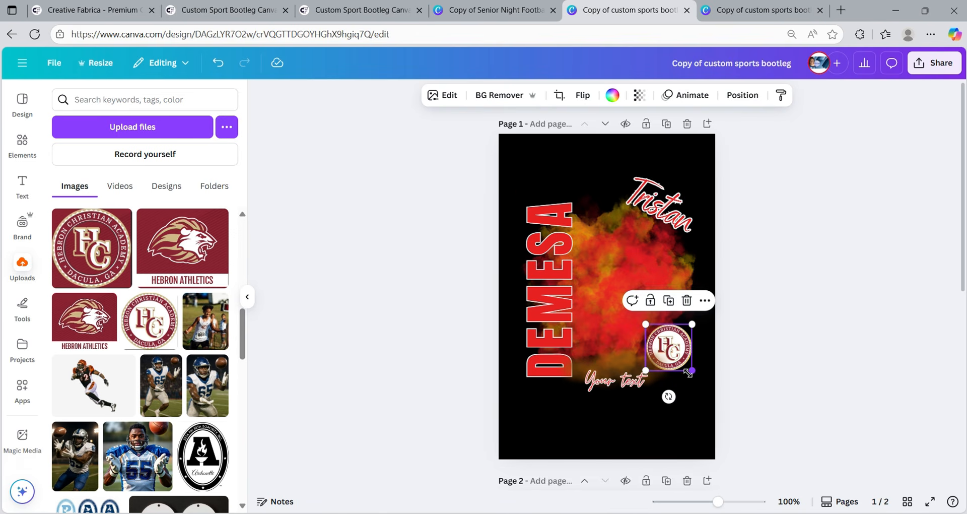
left_click_drag(688, 373, 702, 389)
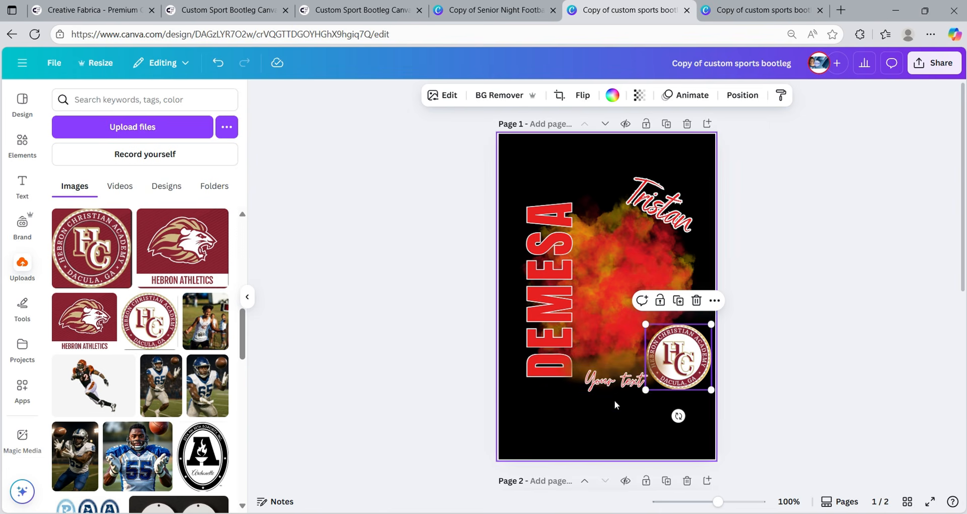
left_click(614, 401)
left_click(691, 372)
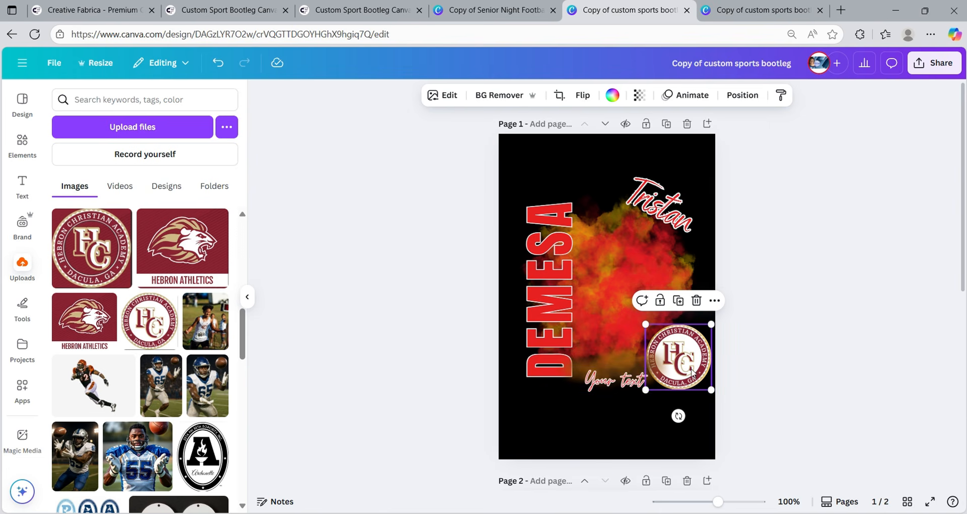
left_click(651, 204)
left_click(492, 96)
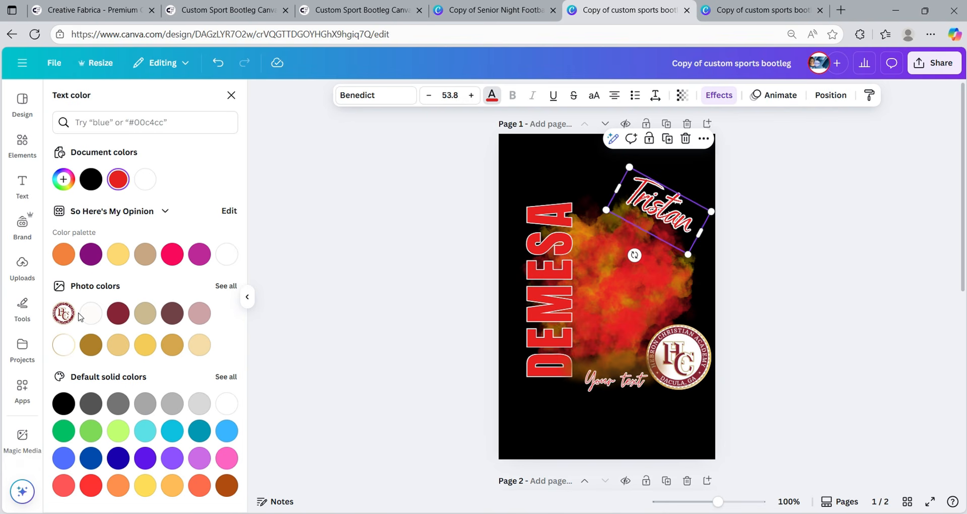
left_click(116, 315)
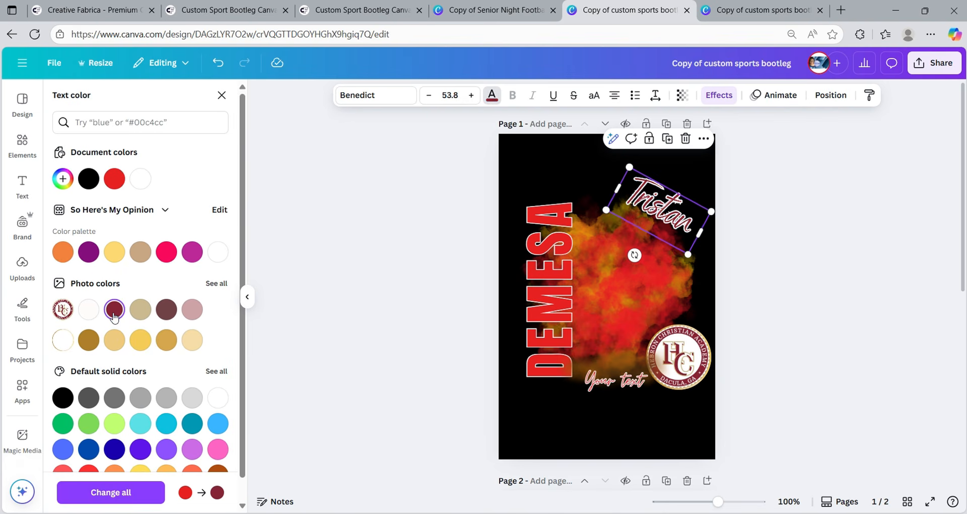
left_click(534, 366)
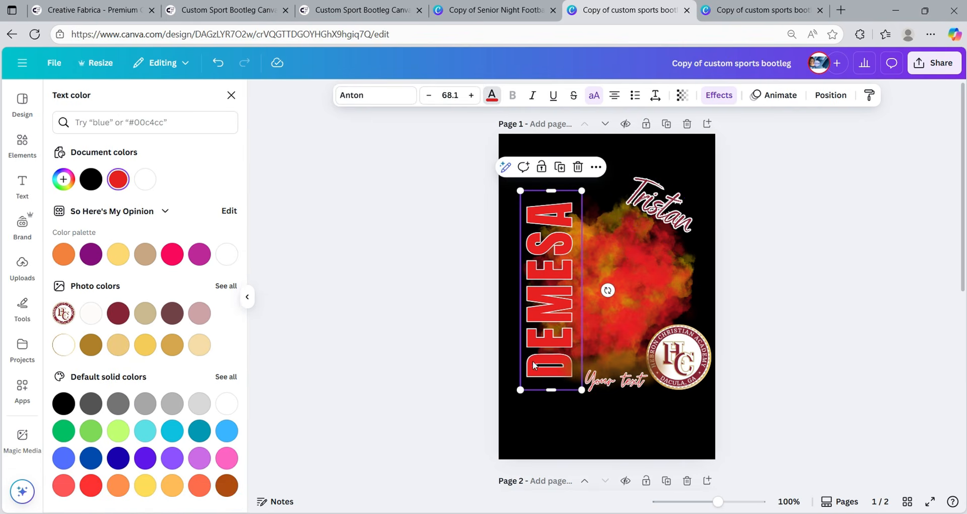
left_click(118, 313)
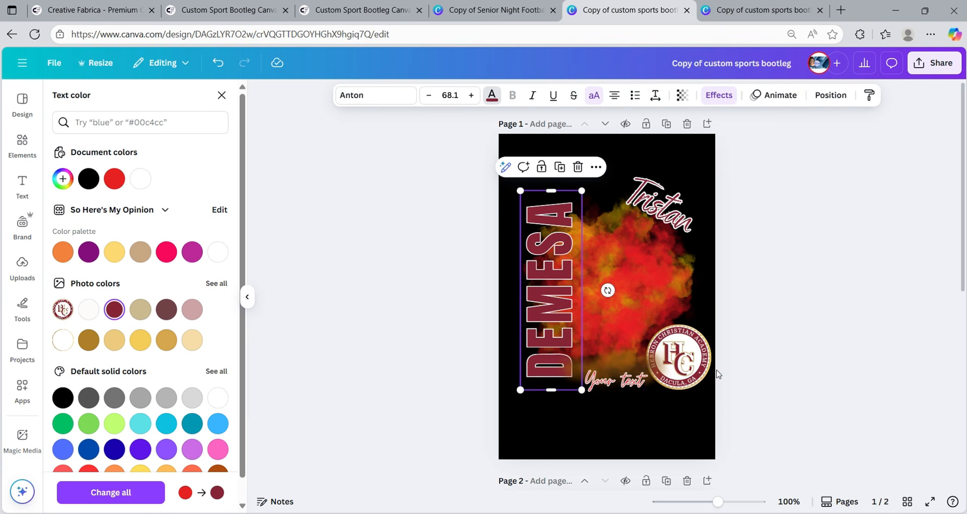
- Make the 'Your text' script dark gold, refit the zoom, and select the smoke background
left_click(634, 384)
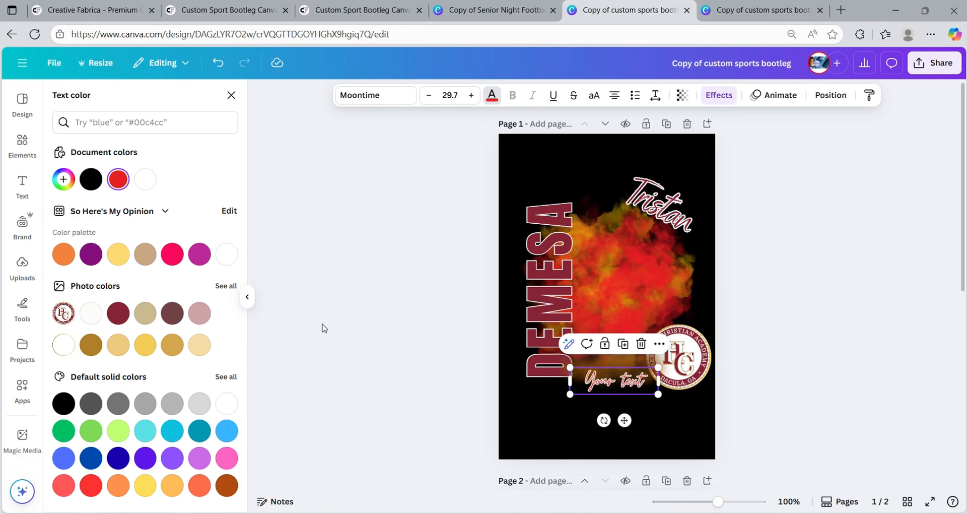
left_click(145, 344)
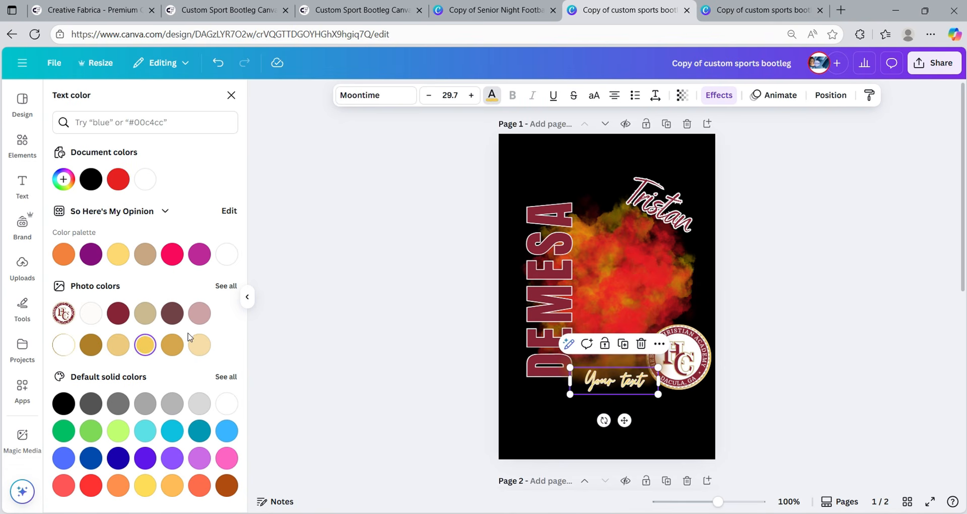
left_click(173, 354)
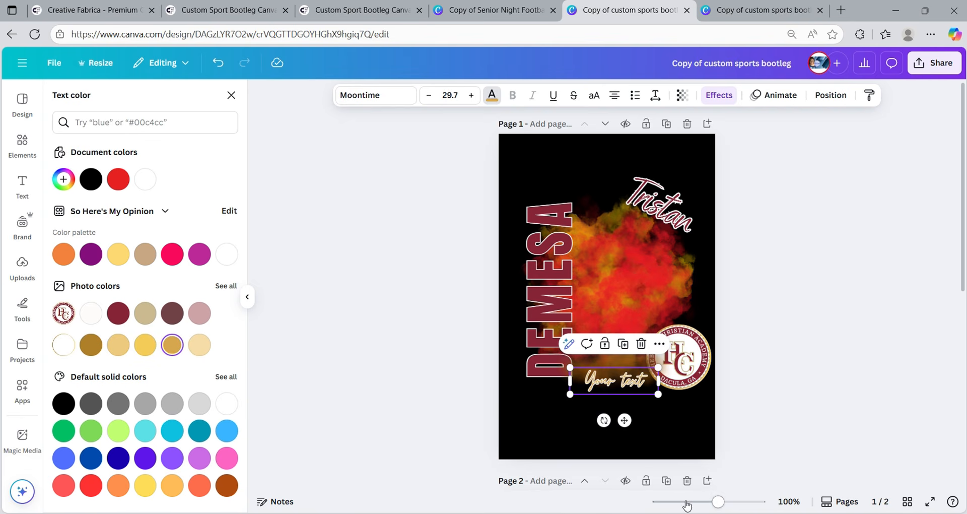
left_click_drag(722, 509, 743, 509)
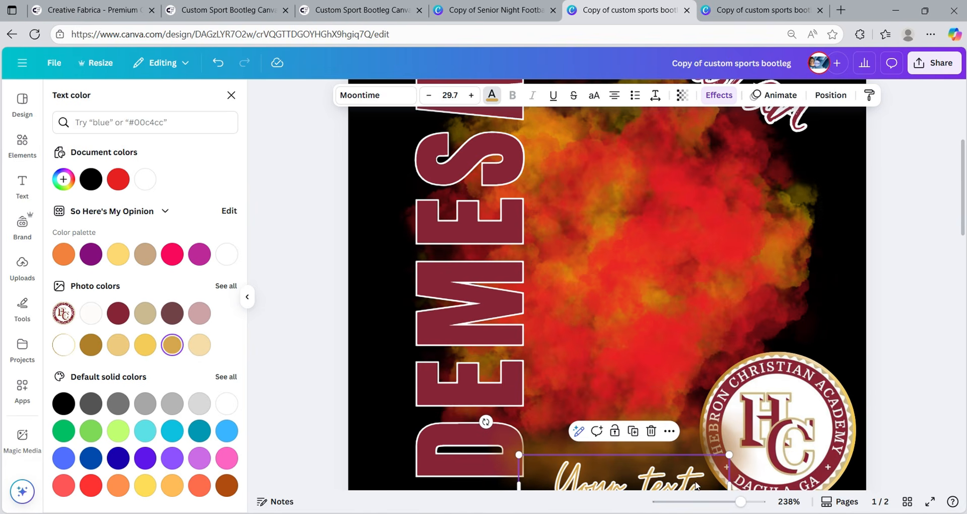
left_click_drag(741, 502, 728, 502)
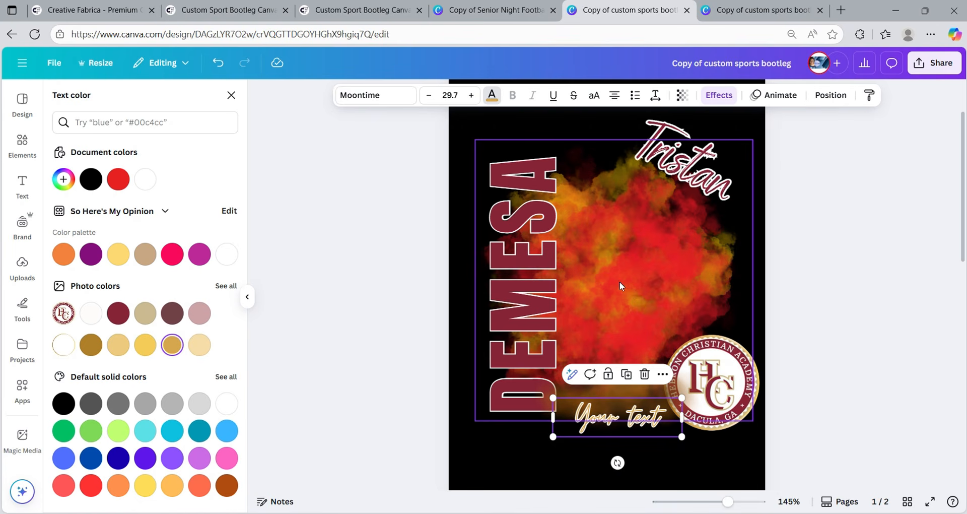
left_click(628, 285)
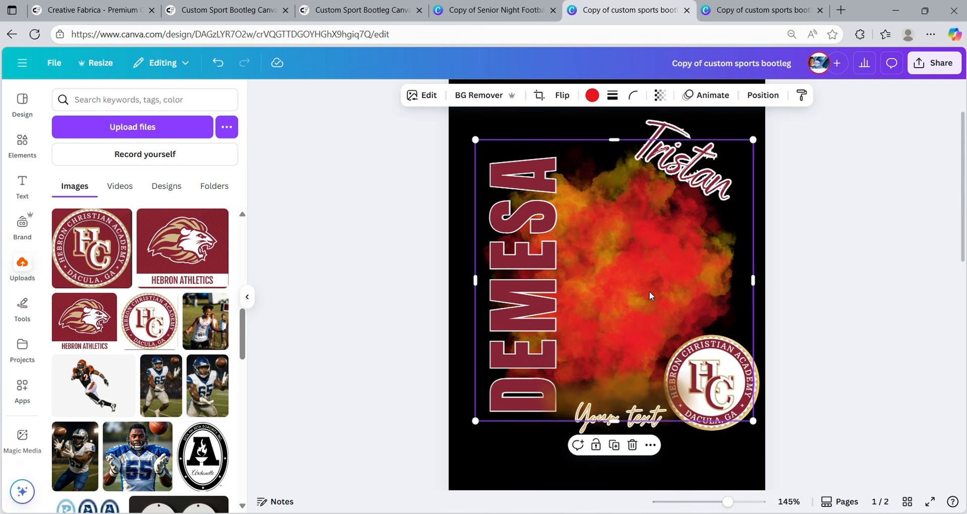
- Reposition the smoke image and try recolouring it white and grey
left_click_drag(650, 292, 624, 286)
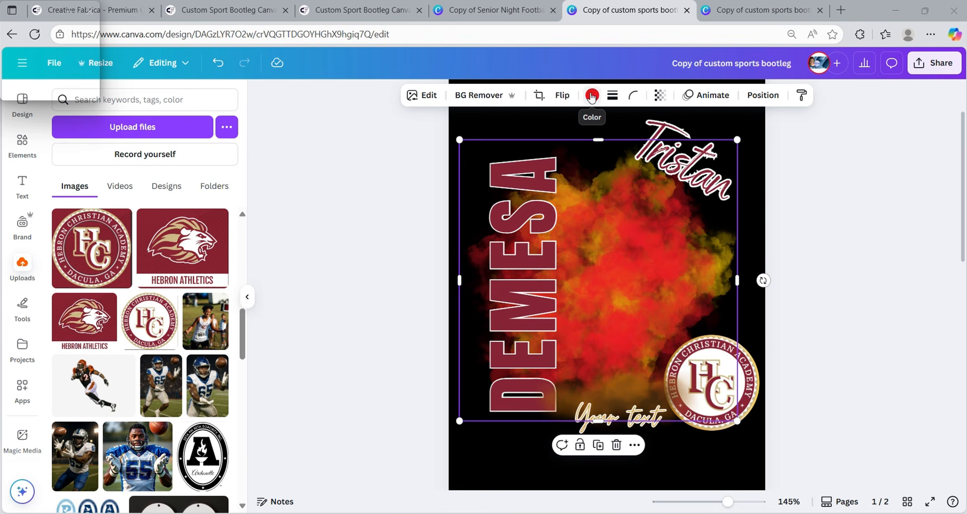
left_click(592, 97)
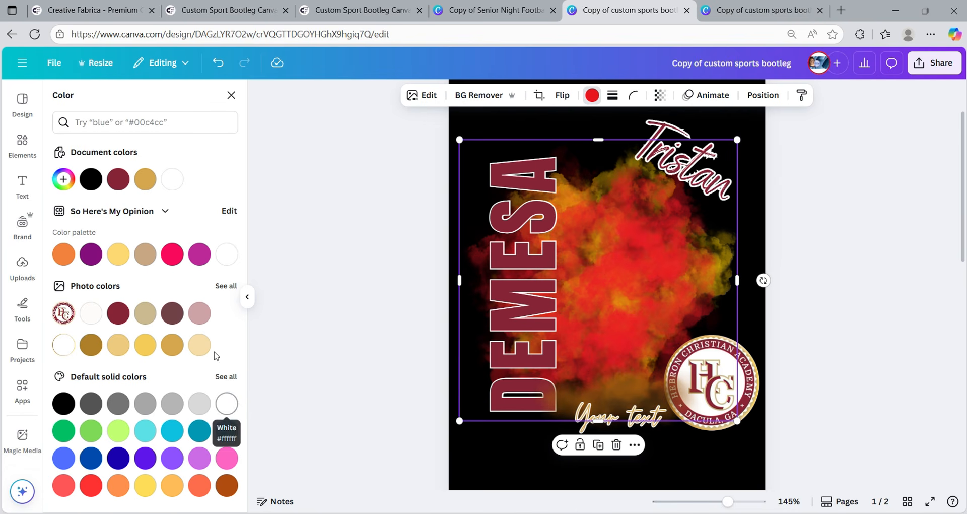
left_click(93, 321)
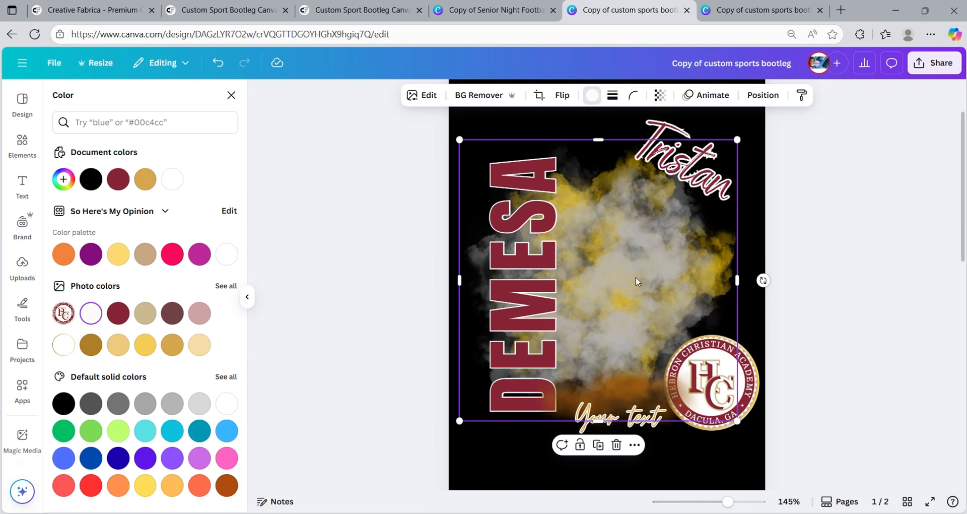
left_click_drag(637, 280, 601, 285)
- Recolour the yellow smoke's tones to pastel pink and yellow, then shift it slightly right
left_click(718, 258)
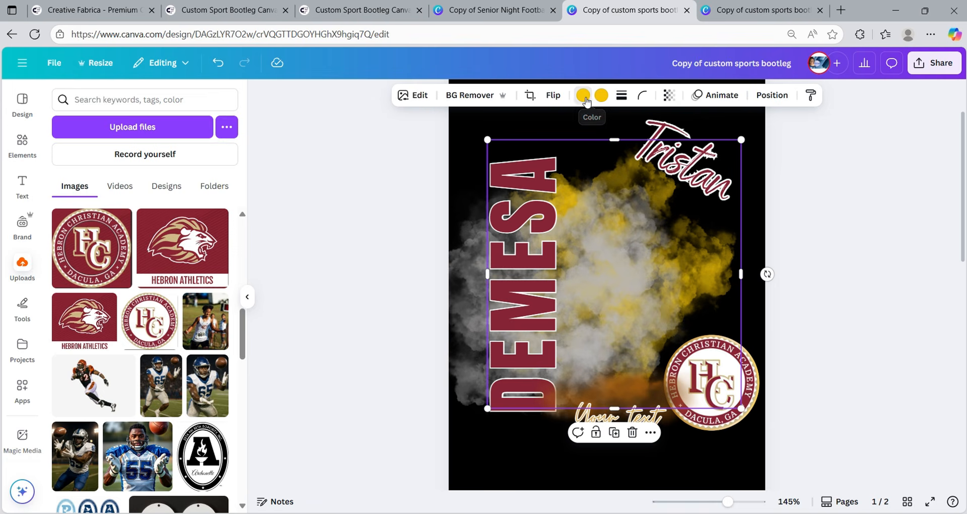
left_click(583, 95)
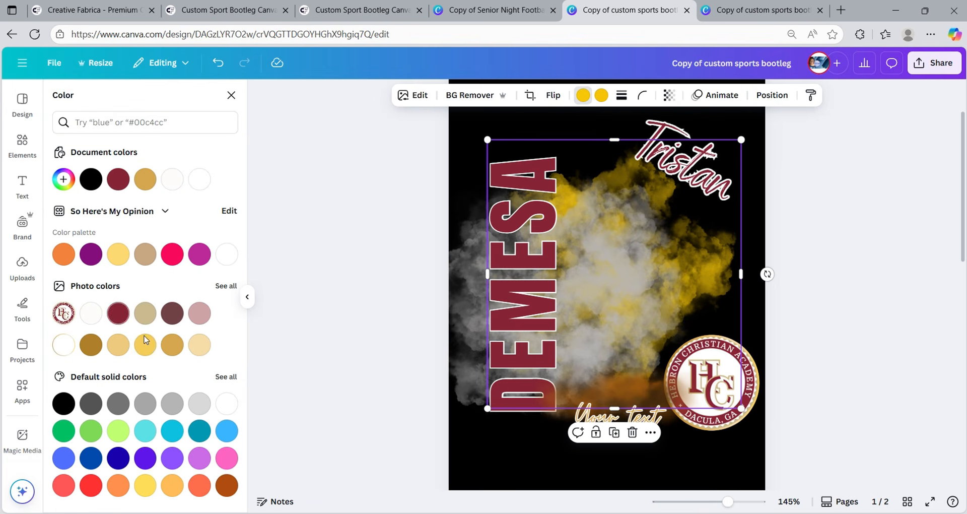
left_click(200, 314)
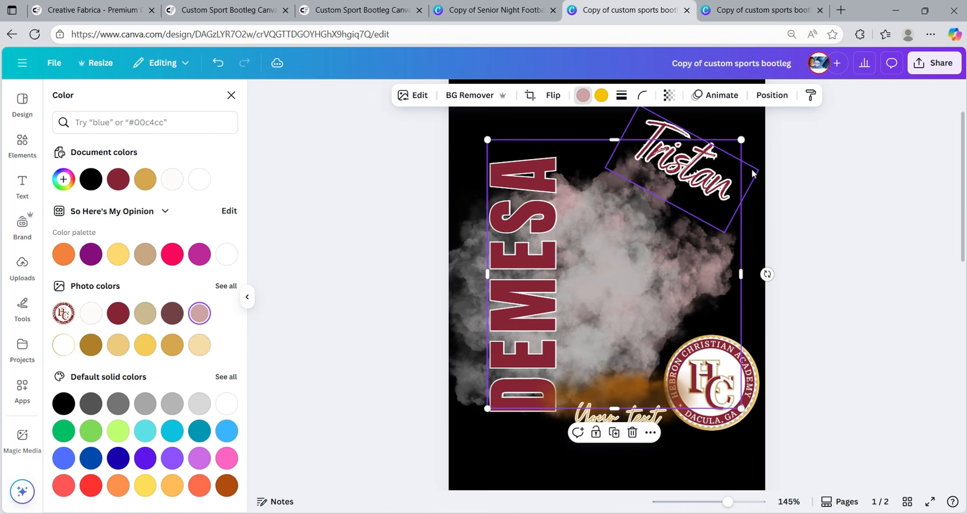
left_click(605, 97)
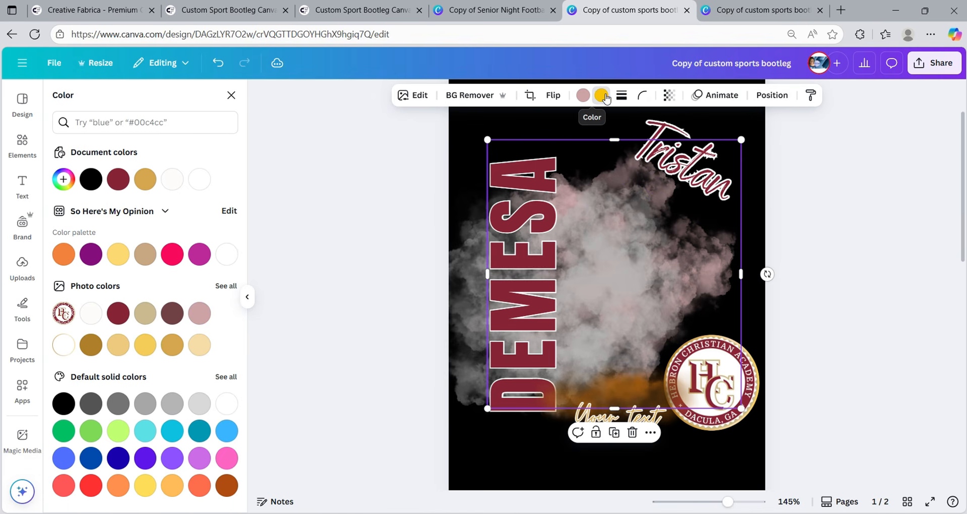
left_click(173, 345)
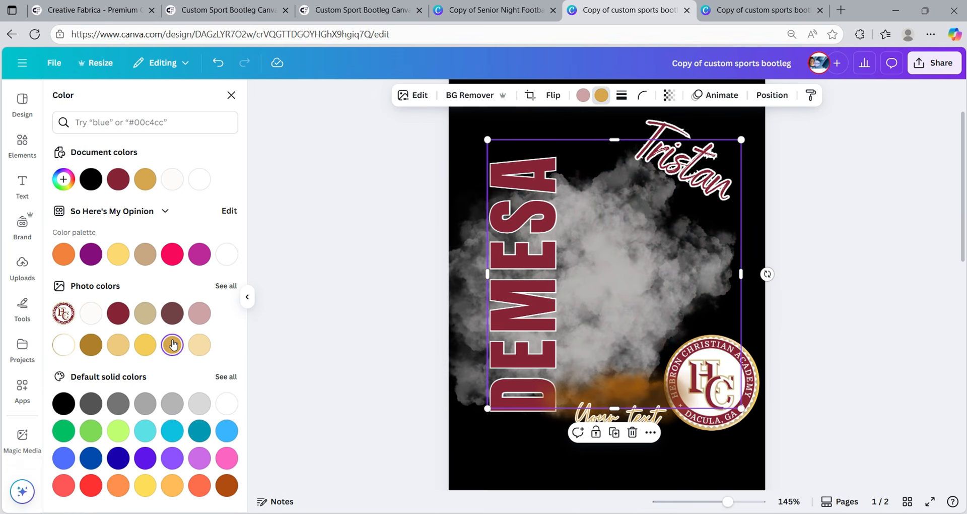
left_click(143, 350)
left_click(119, 348)
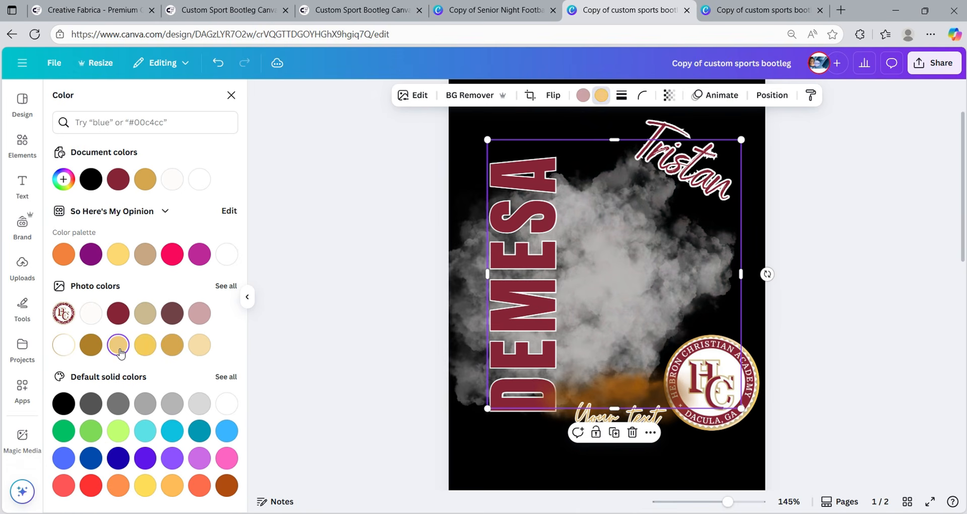
left_click(203, 349)
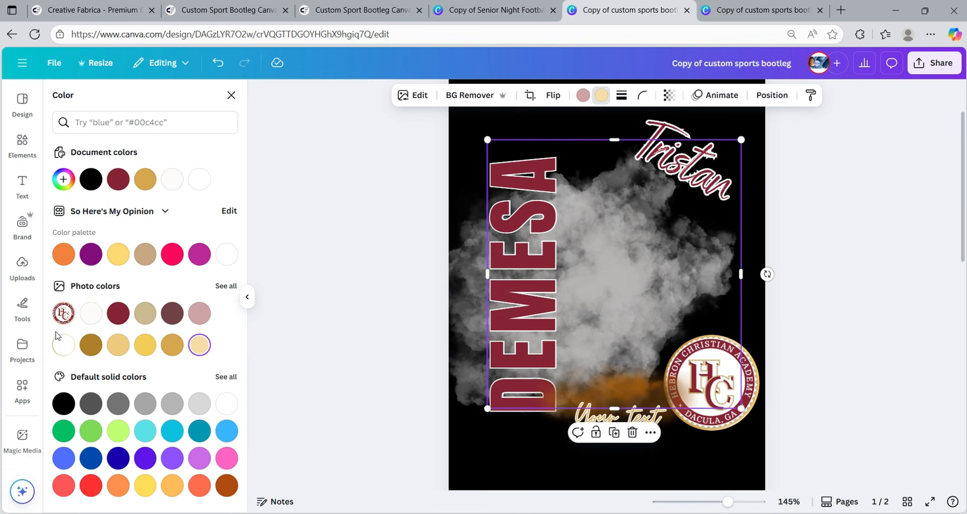
left_click(144, 348)
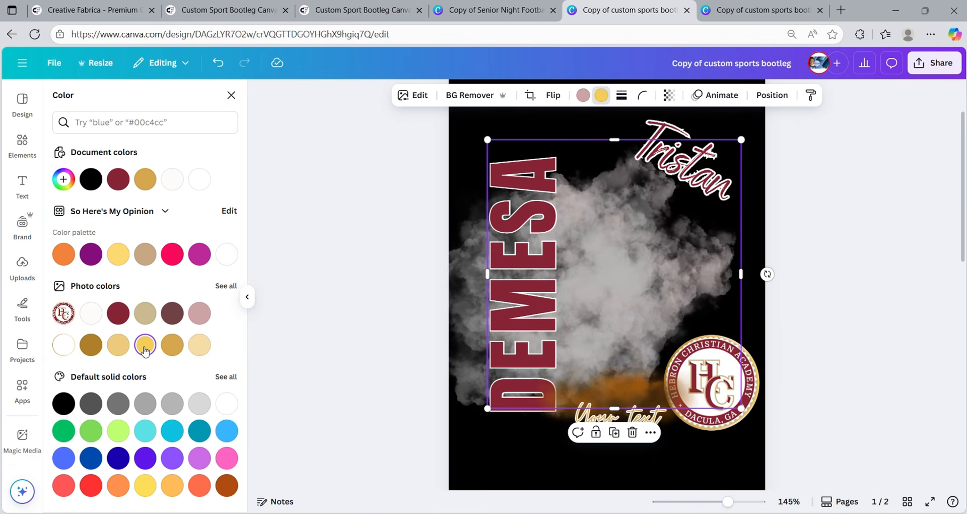
left_click_drag(575, 298, 622, 277)
- Lift the Your text line up above the orange smoke
left_click(618, 392)
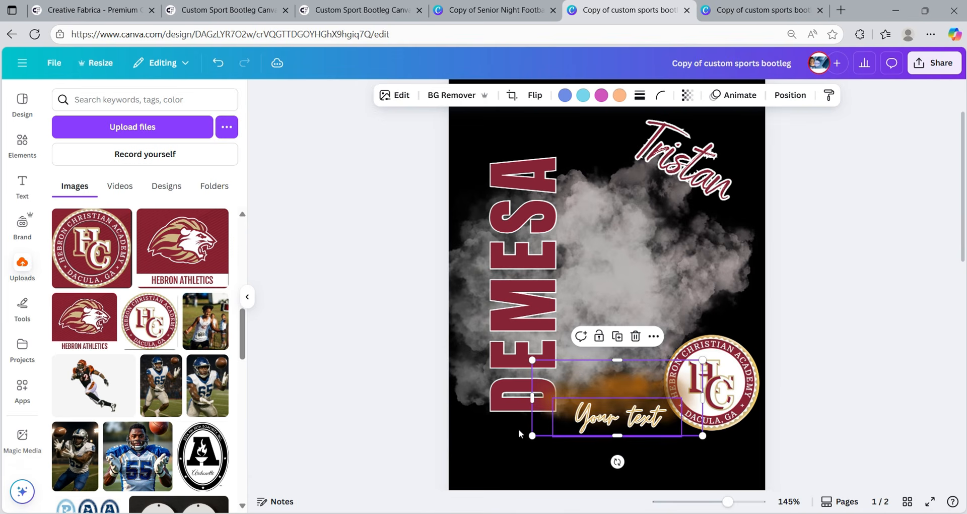
left_click(492, 443)
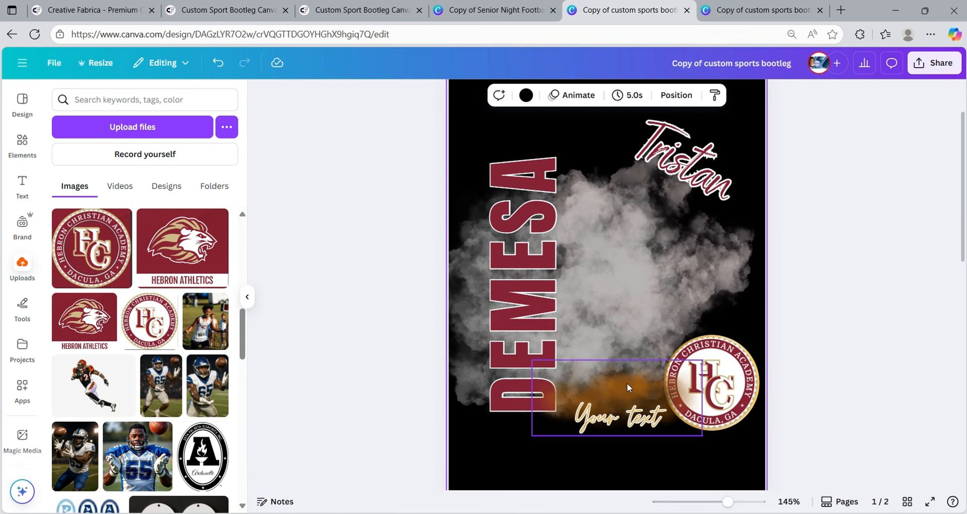
left_click_drag(627, 383, 609, 373)
- Recolour the orange smoke's swatches to pale beige, crimson, dusty pink and white
left_click(624, 439)
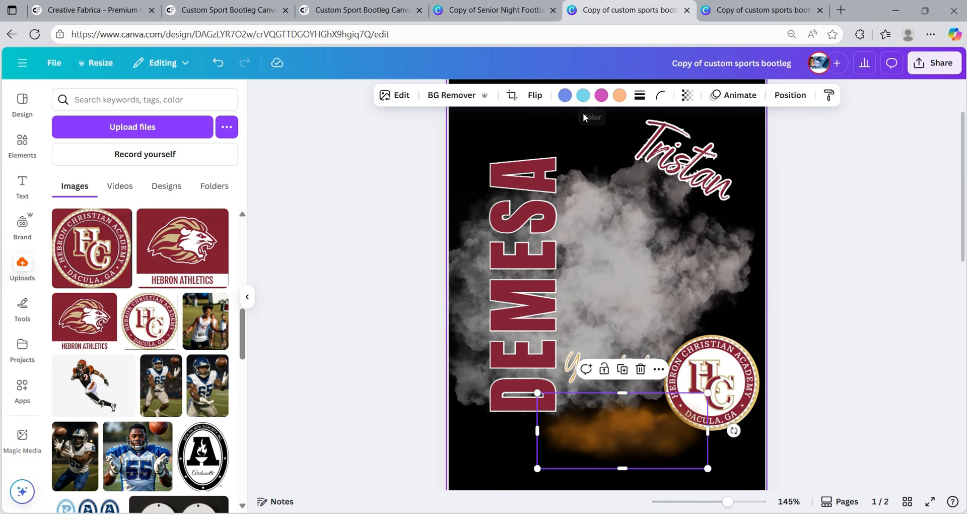
left_click(564, 96)
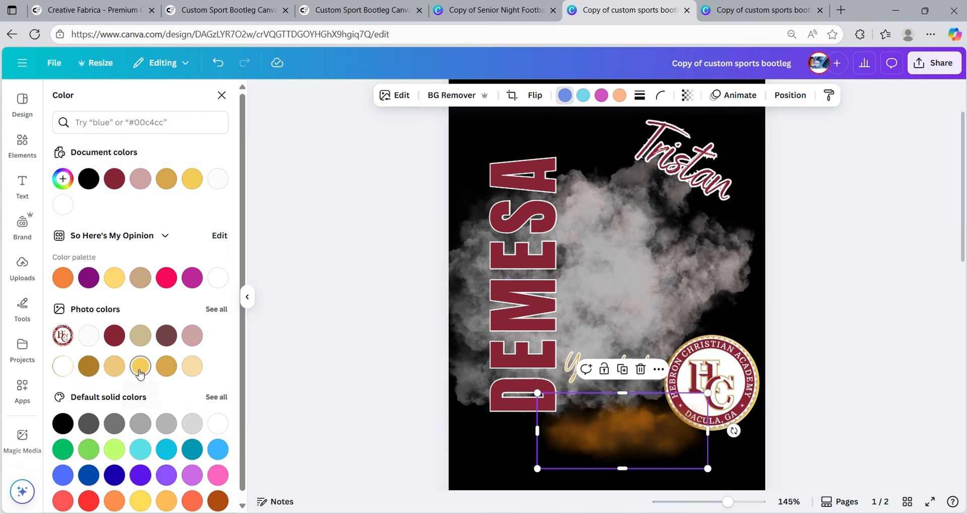
left_click(194, 370)
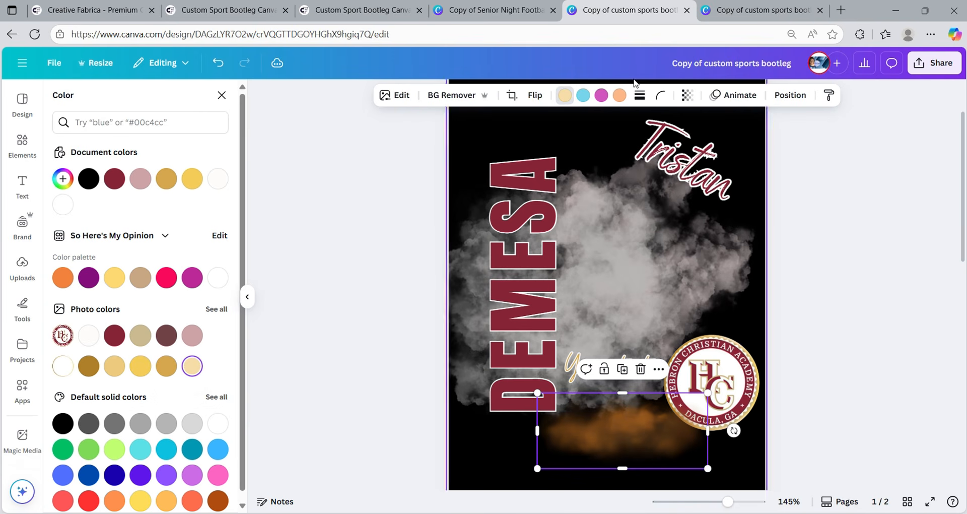
left_click(601, 95)
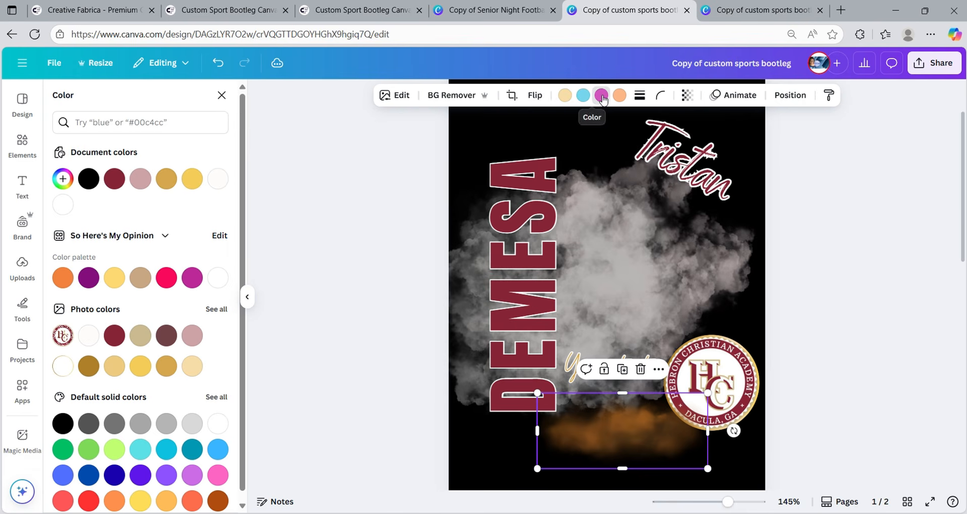
left_click(115, 179)
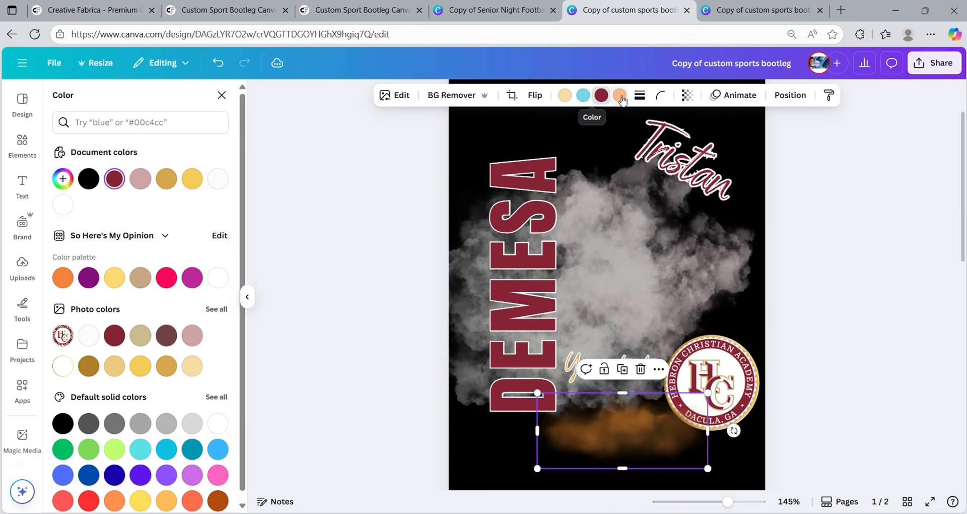
left_click(585, 96)
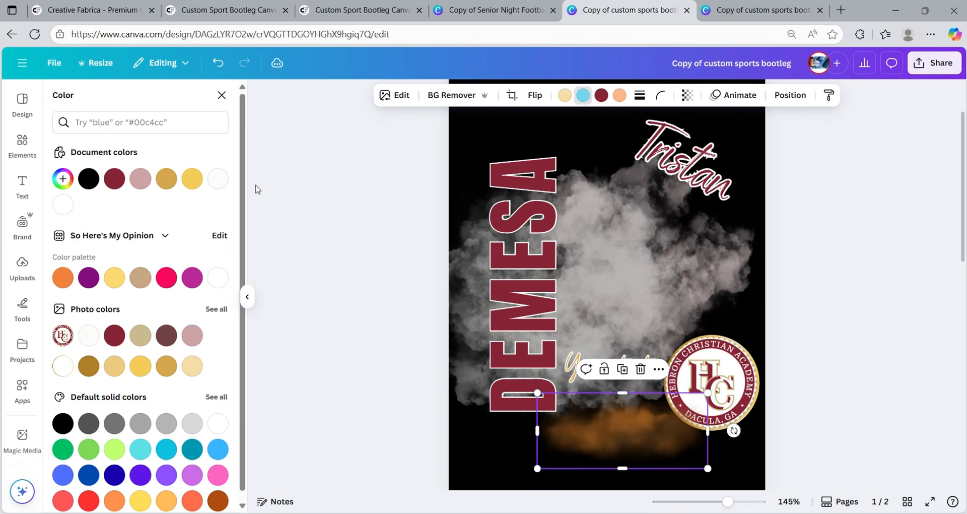
left_click(192, 336)
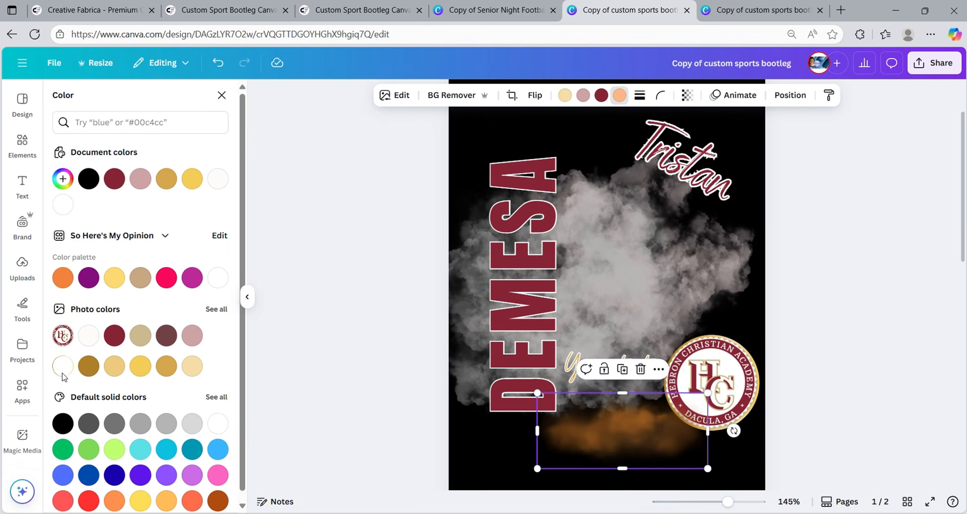
left_click(89, 338)
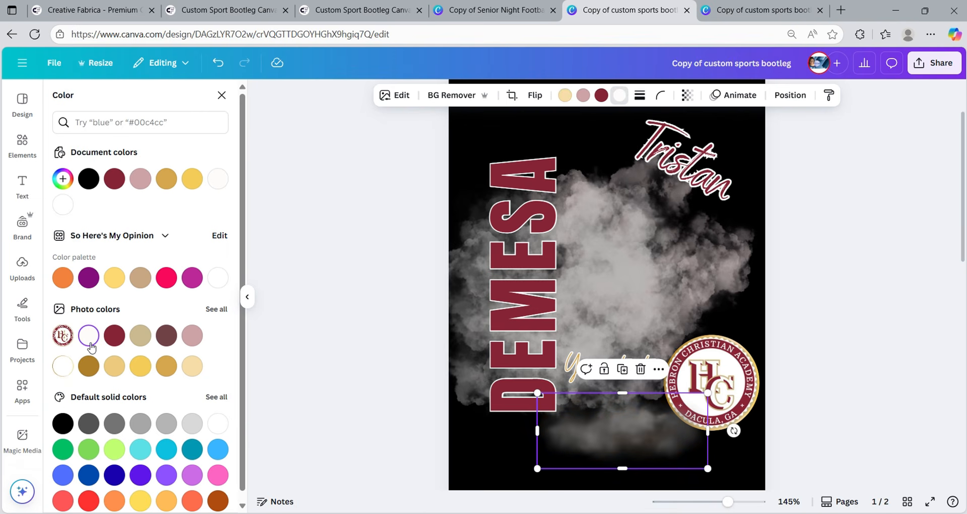
- Make the smoke a custom hot pink (#FF0056) and move the grey cloud lower right
scroll(184, 433, "down", 1)
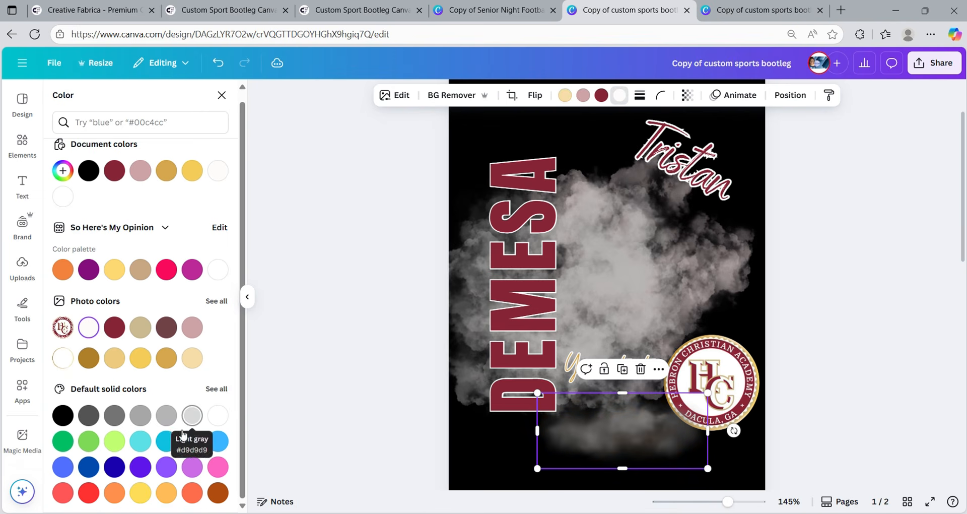
left_click(218, 493)
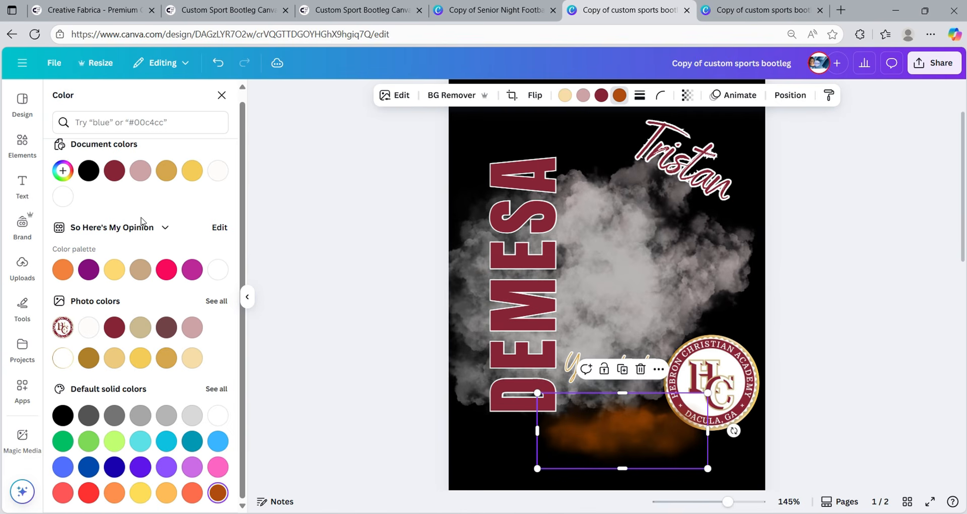
left_click(163, 278)
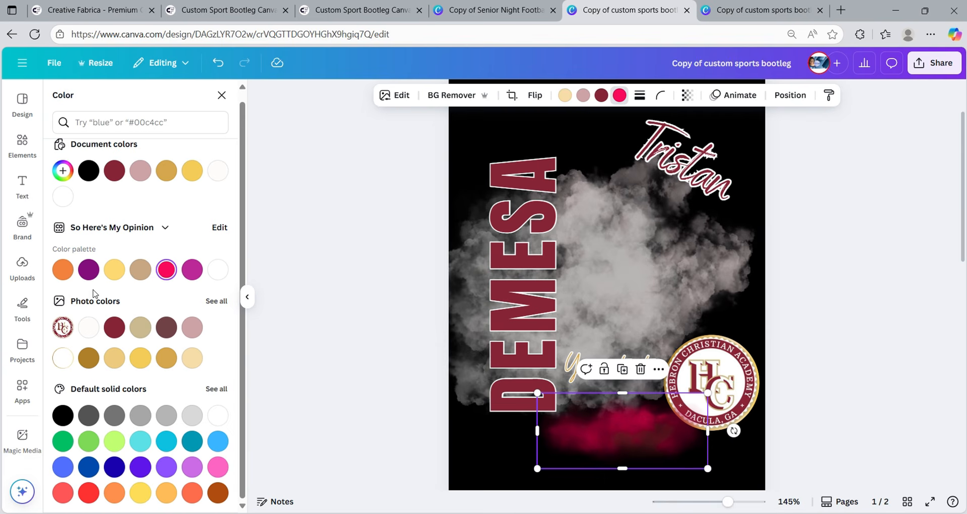
left_click(64, 172)
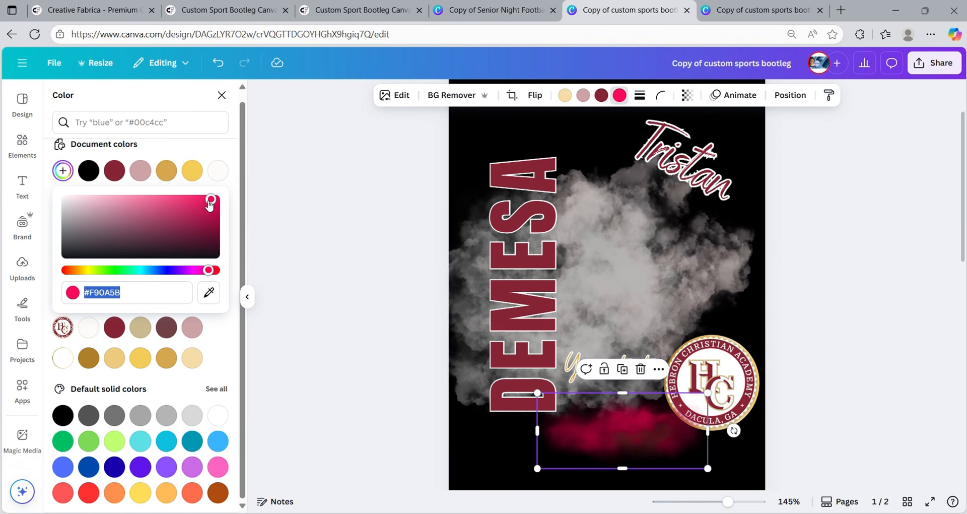
mouse_move(209, 204)
left_mouse_down()
mouse_move(171, 214)
mouse_move(217, 198)
left_mouse_up()
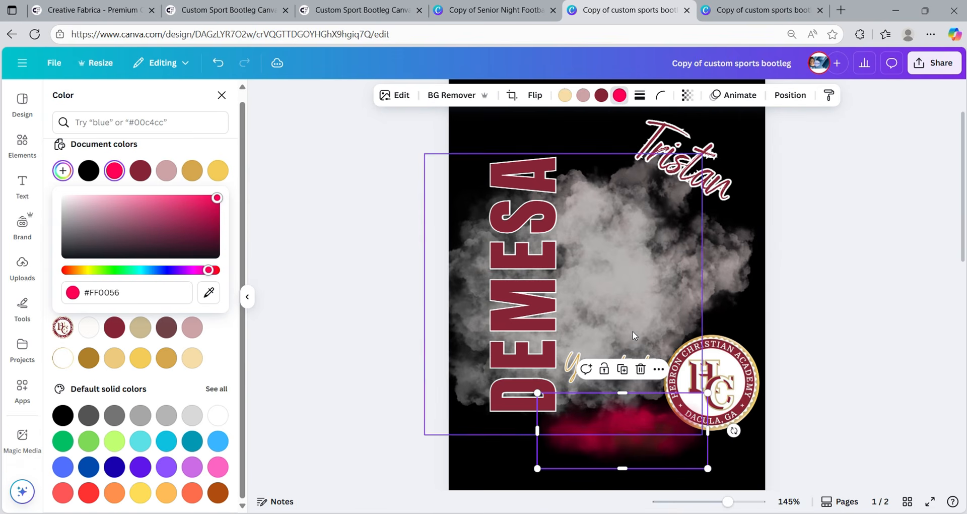
left_click(571, 300)
left_click_drag(614, 280, 686, 338)
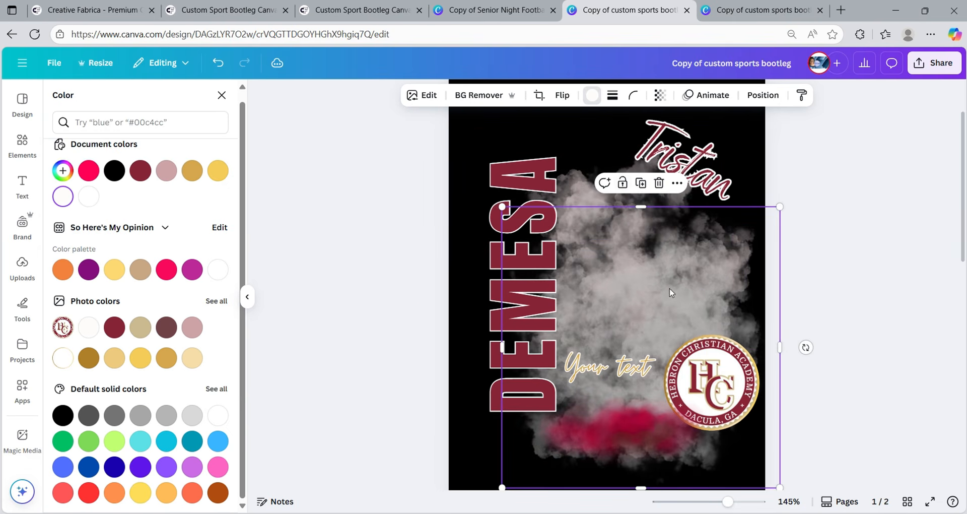
- Set the upper smoke's yellow tone to dark red and make the page background white instead of black
left_click(566, 192)
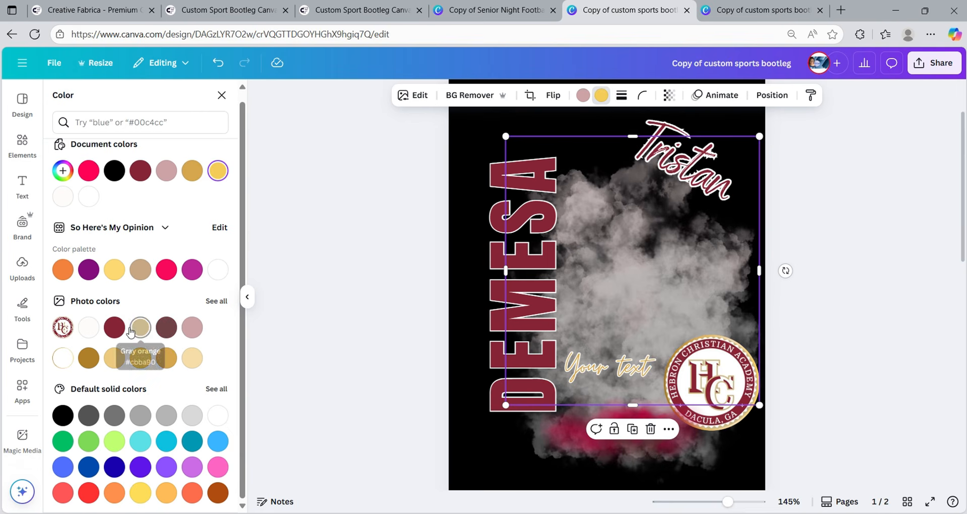
left_click(114, 328)
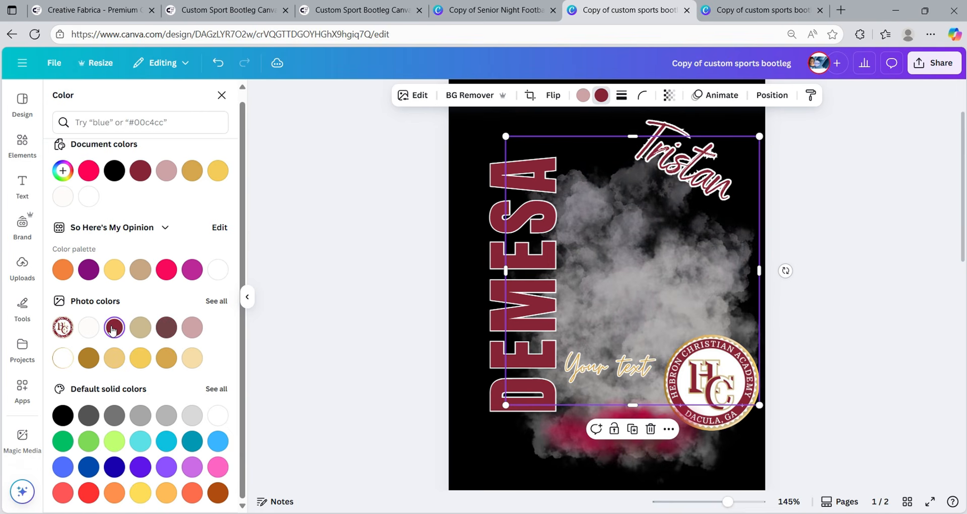
left_click(464, 140)
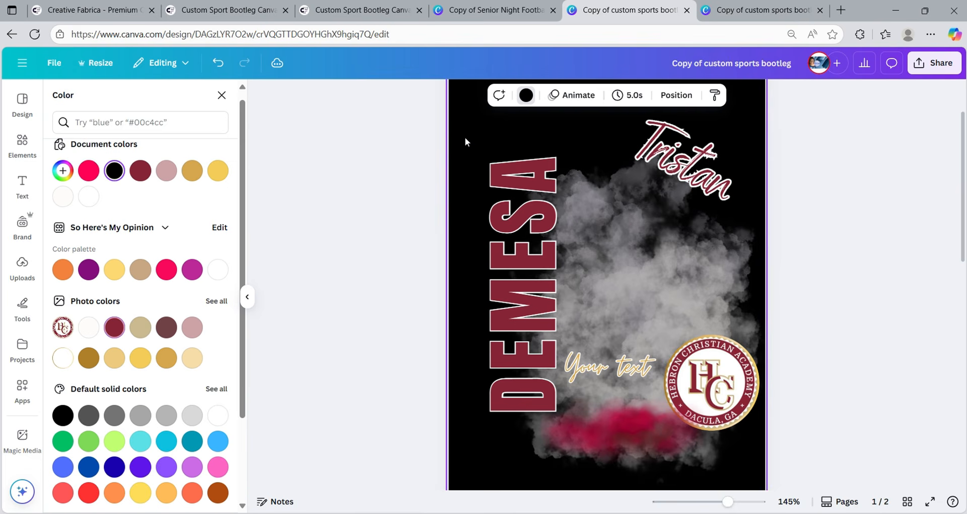
left_click(526, 95)
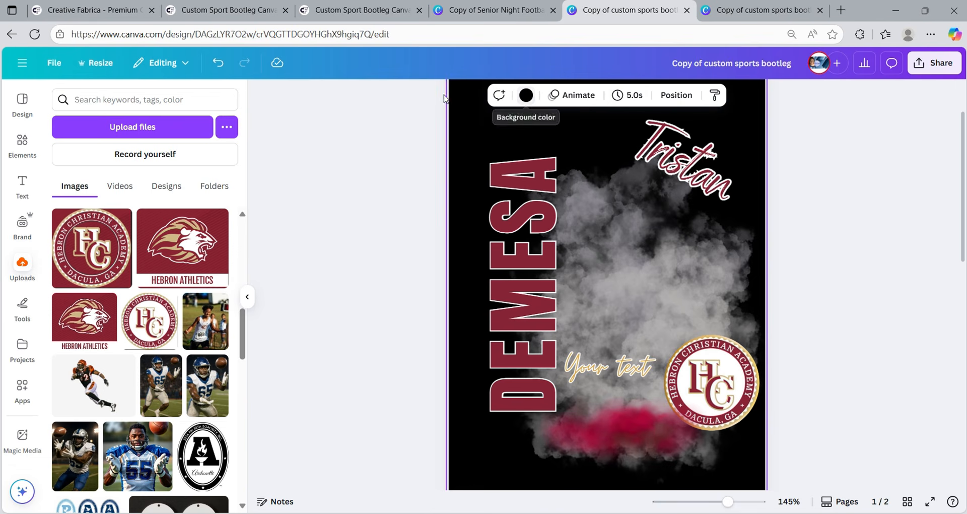
left_click(526, 95)
left_click(89, 205)
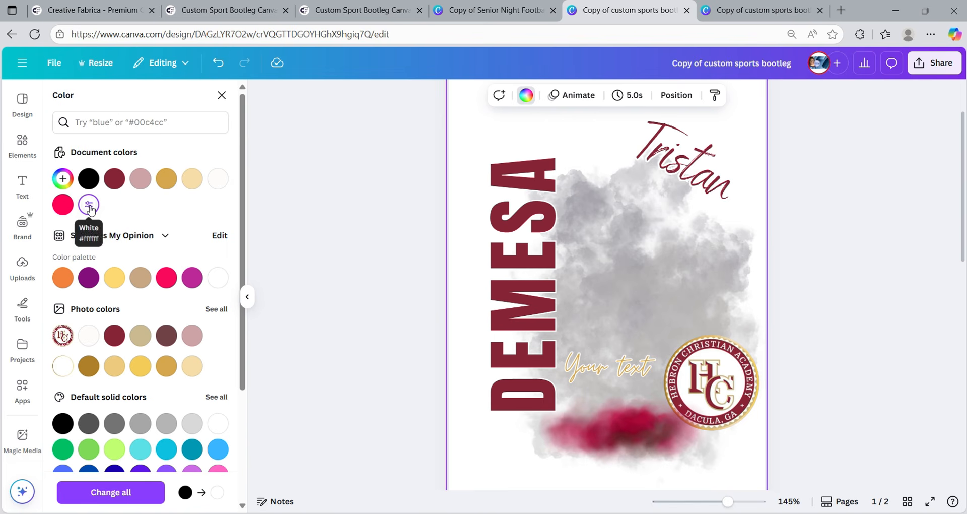
left_click(621, 202)
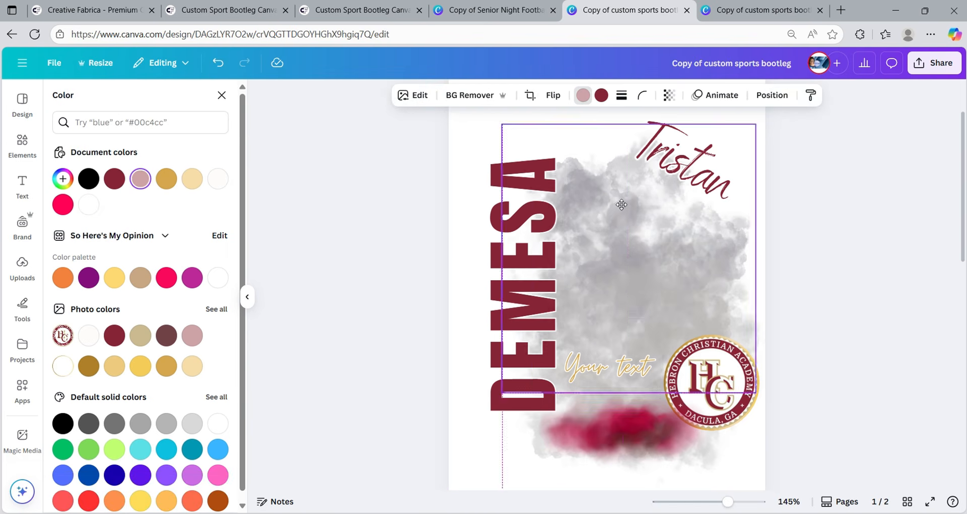
- Recolour the cloud with the crimson document colour, softened to rose #913747
mouse_move(621, 204)
left_mouse_down()
mouse_move(604, 206)
mouse_move(621, 211)
left_mouse_up()
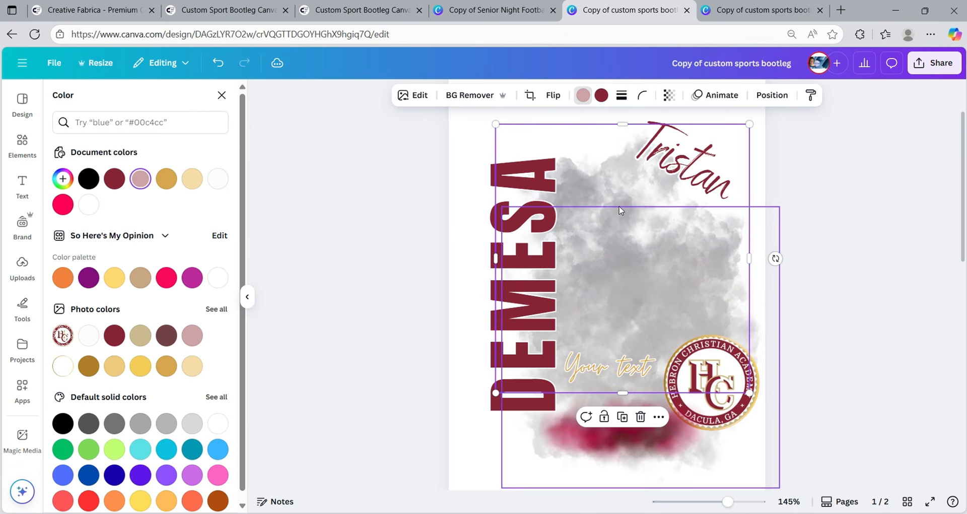
left_click(582, 96)
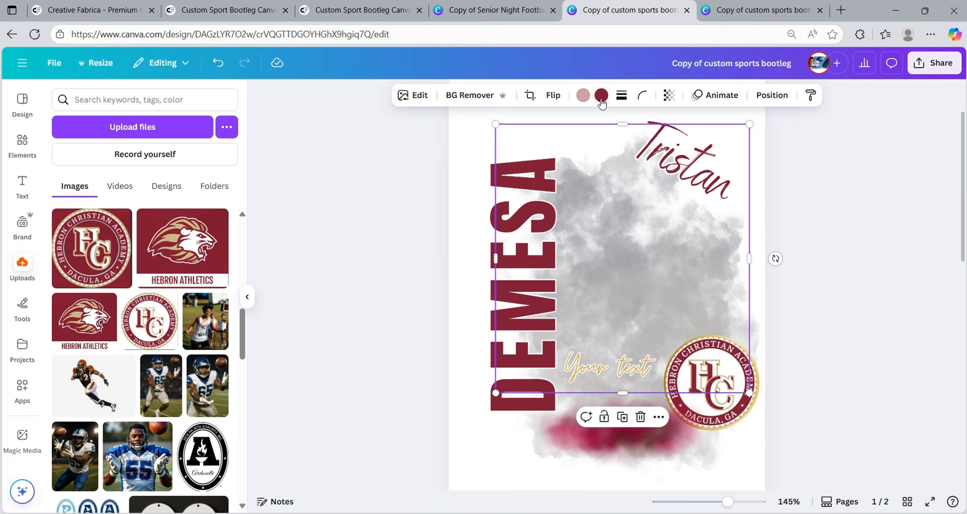
left_click(583, 96)
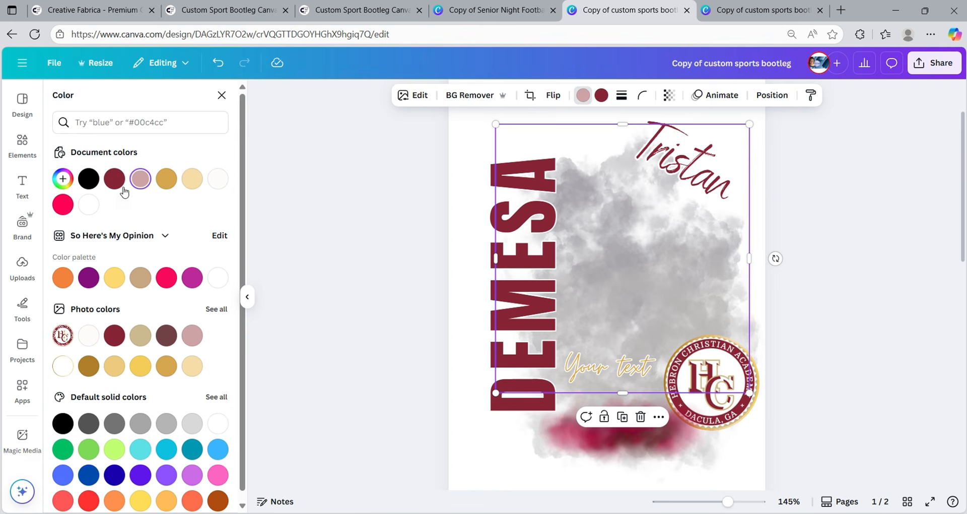
left_click(117, 188)
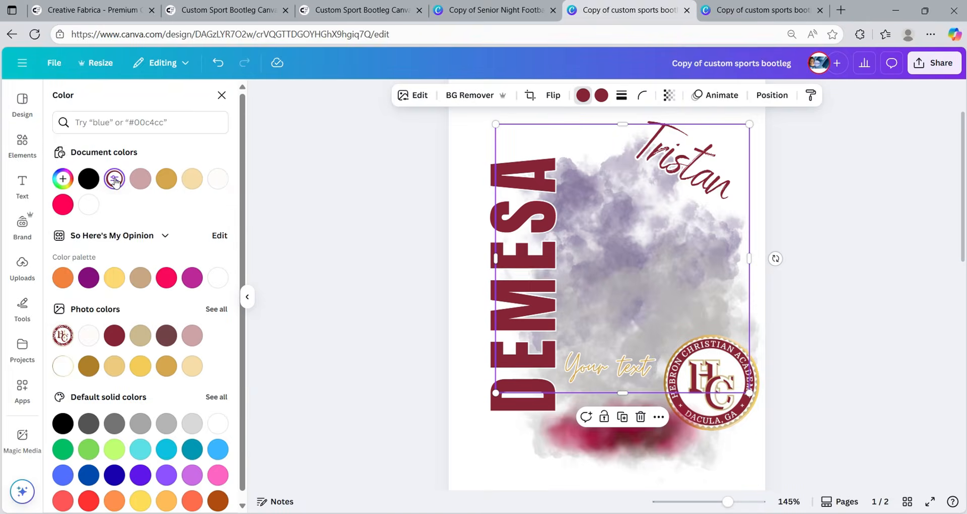
left_click(114, 180)
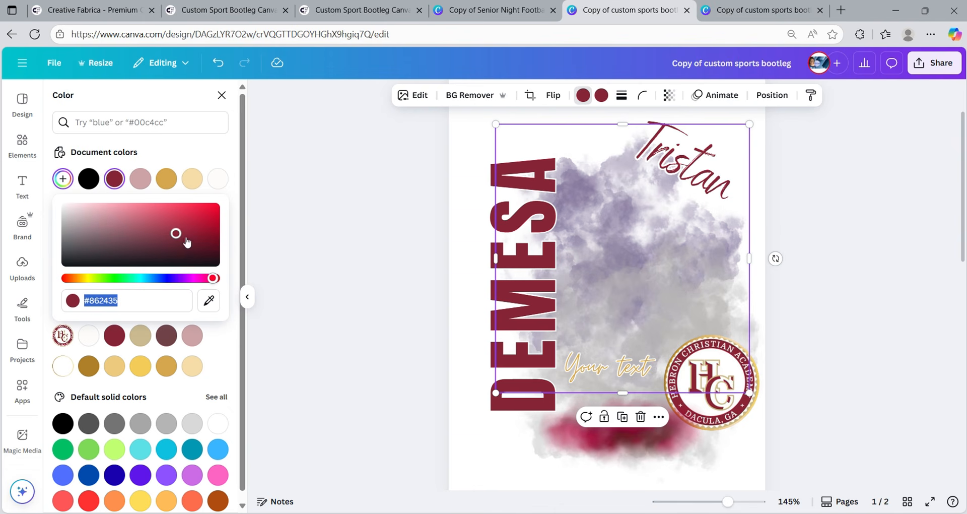
mouse_move(177, 233)
left_mouse_down()
mouse_move(202, 226)
mouse_move(210, 210)
mouse_move(175, 236)
mouse_move(160, 231)
left_mouse_up()
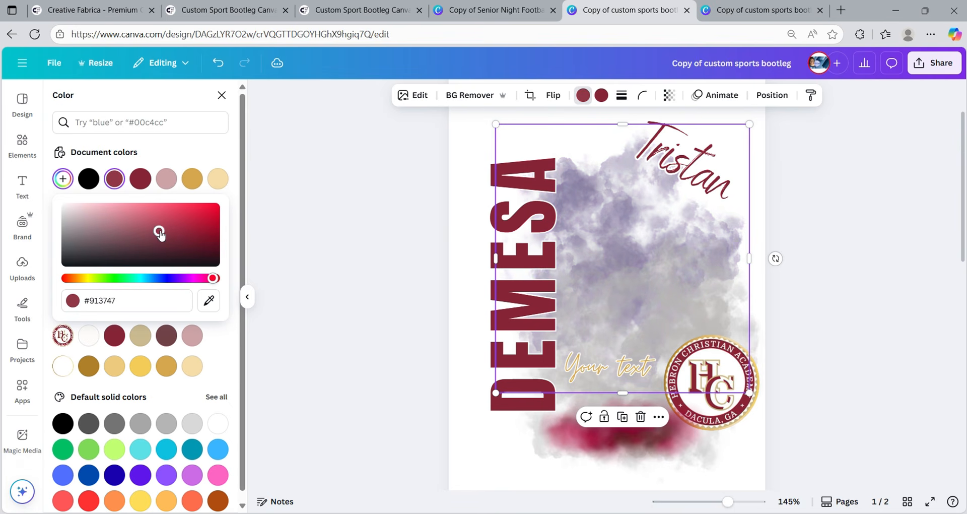
- Move the larger grey cloud higher up the poster
left_click(650, 310)
left_click(671, 327)
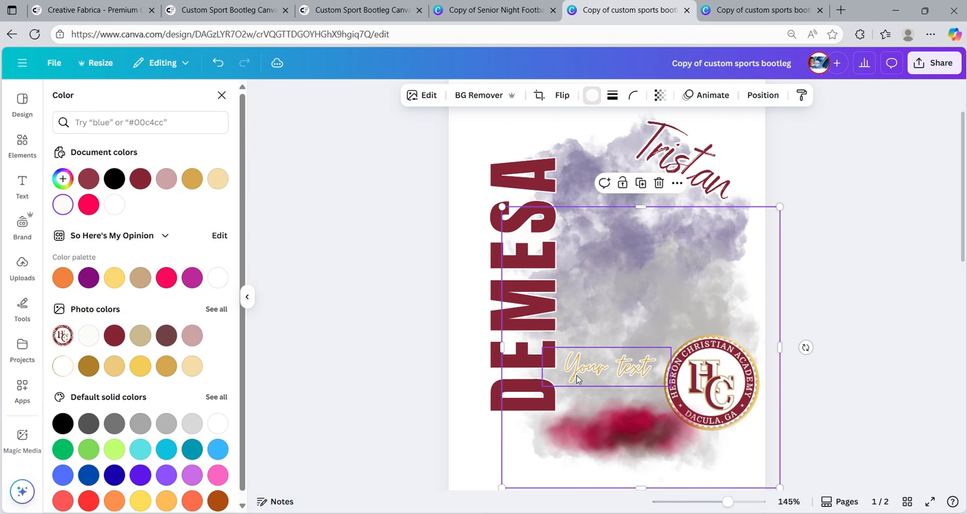
left_click_drag(669, 319, 670, 222)
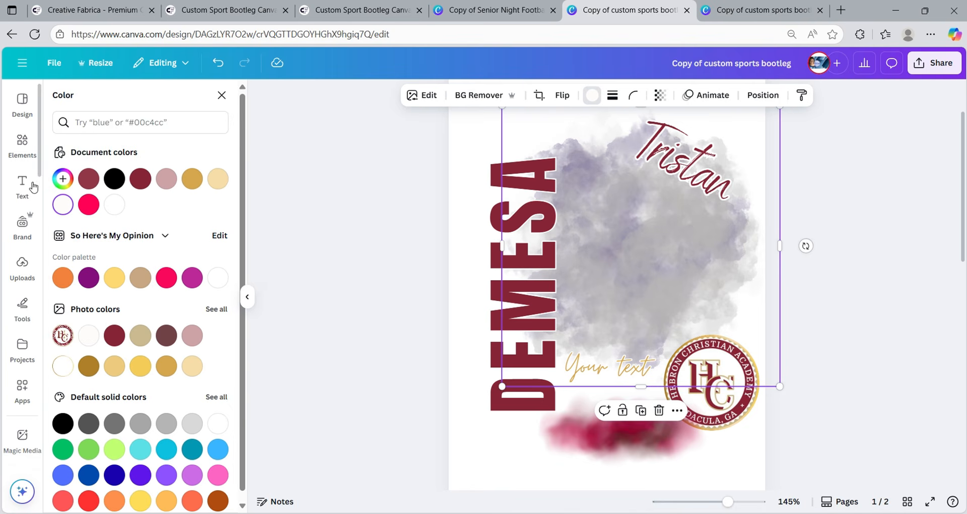
- Search Elements for 'red smoke' and add the first graphic to the page
left_click(20, 143)
left_click(158, 106)
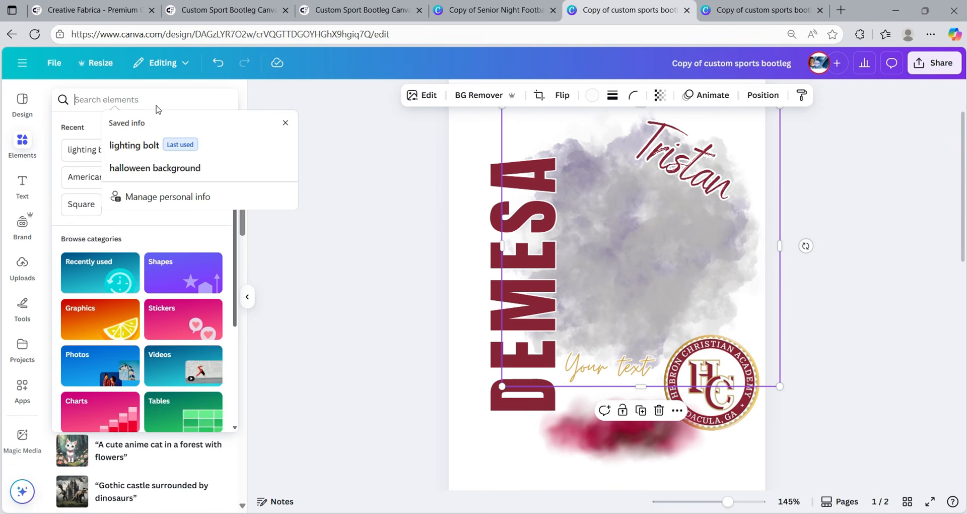
type("smoke")
key("Return")
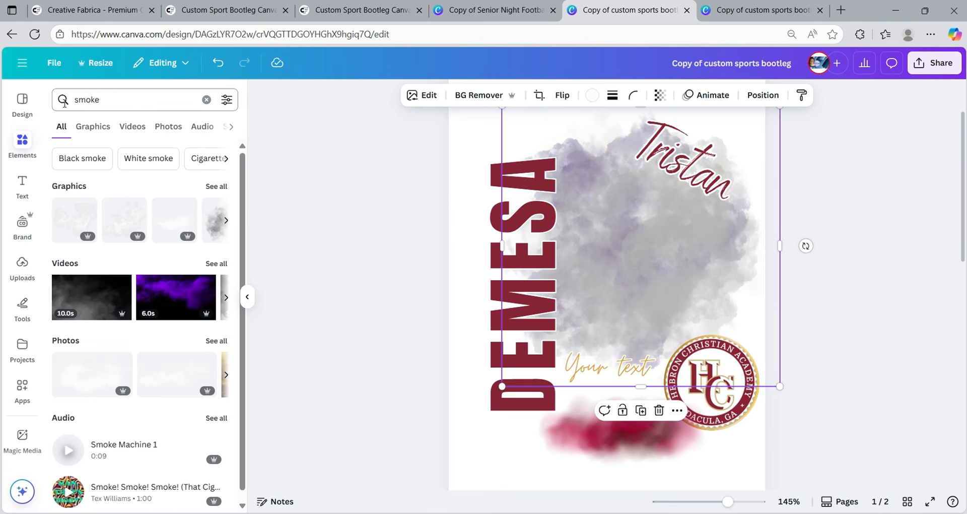
left_click(76, 99)
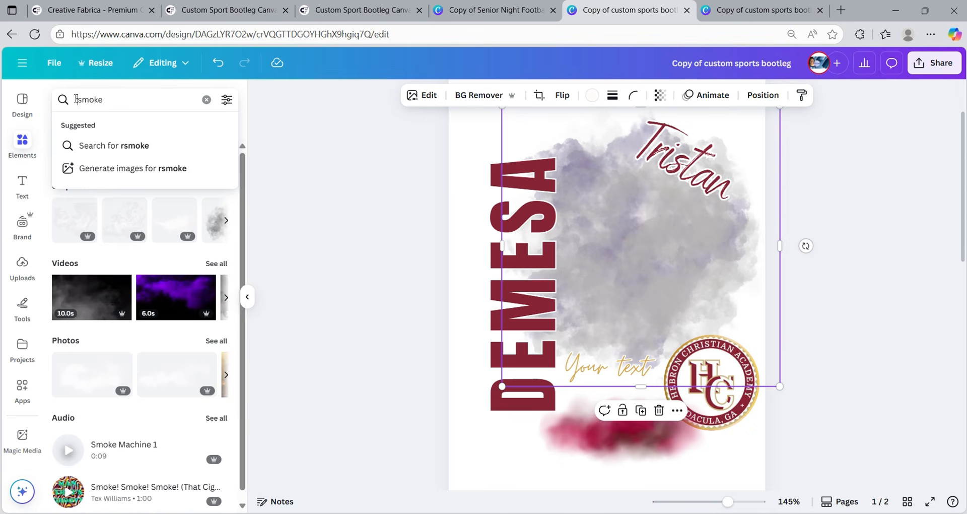
type("red")
key("Return")
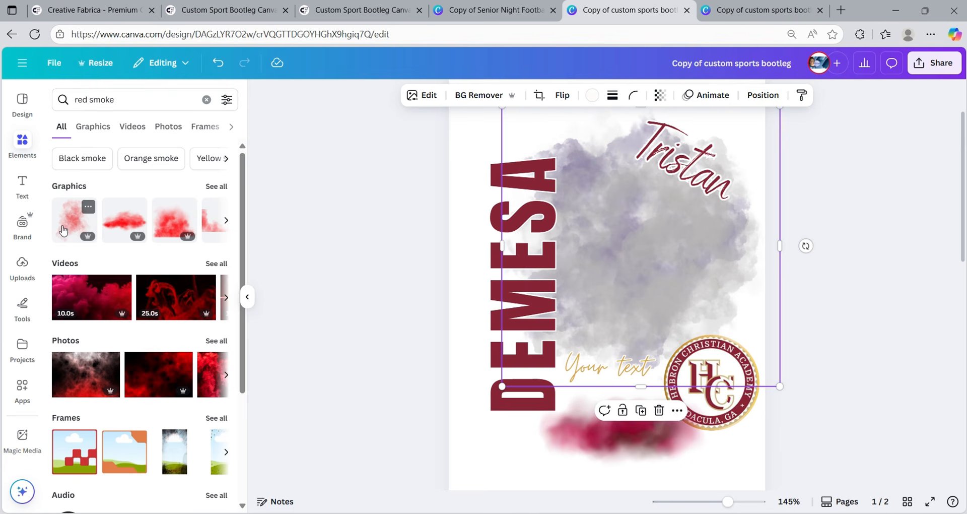
left_click(84, 230)
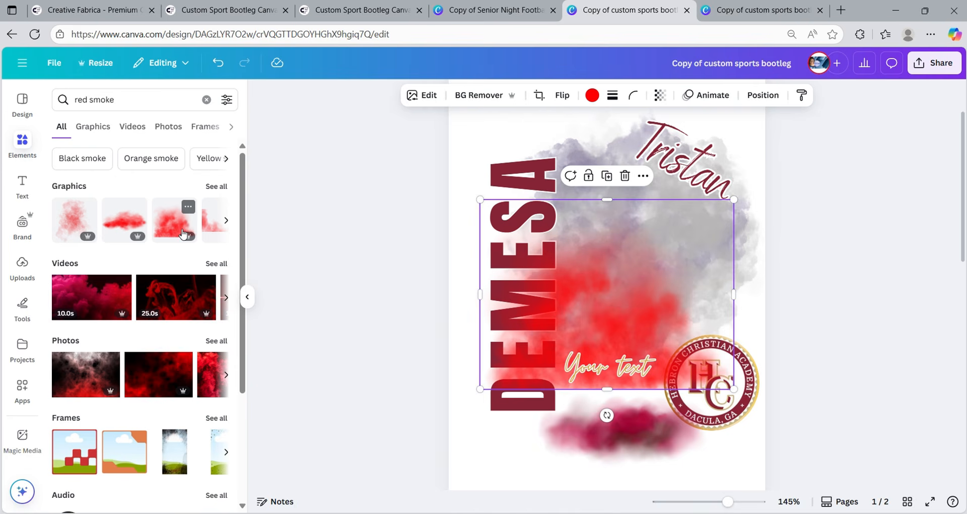
- Move and stretch the red smoke into the upper right, over the grey cloud
left_click_drag(638, 302, 674, 233)
left_click_drag(642, 322, 639, 341)
left_click_drag(628, 304, 633, 288)
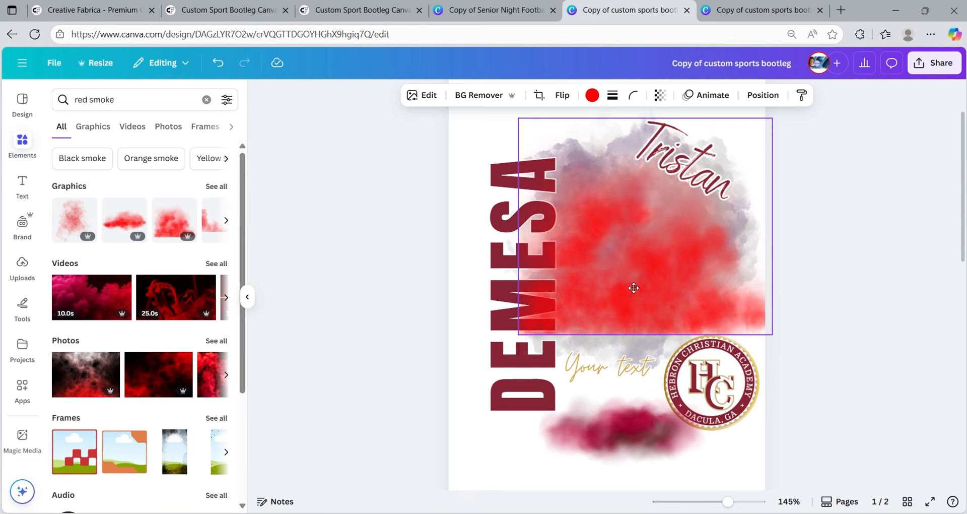
- Recolour the red smoke from #FF0102 to deep maroon #881212 and duplicate it
left_click(592, 95)
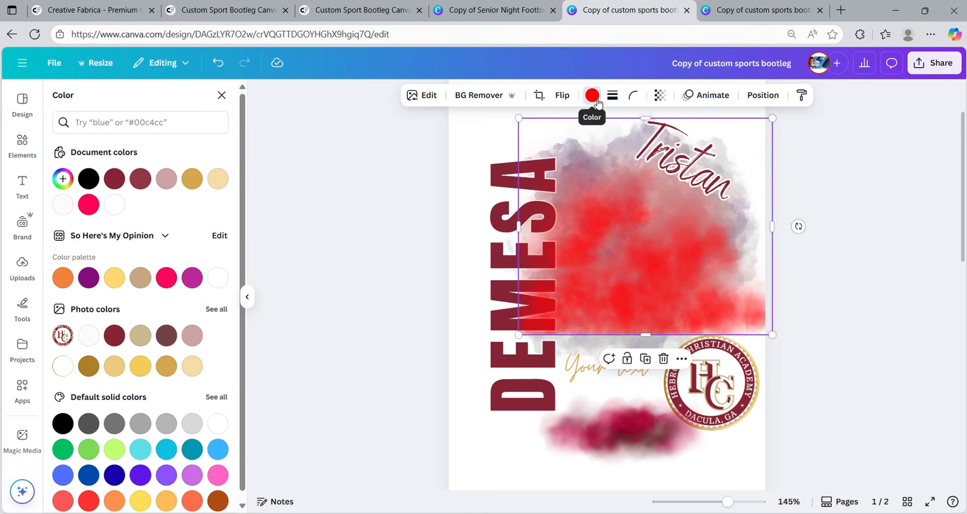
left_click(63, 178)
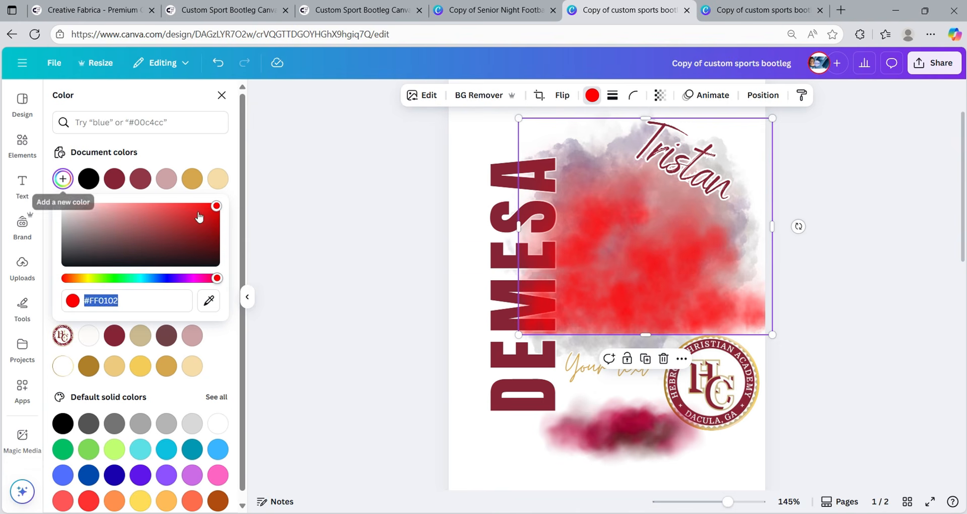
left_click_drag(211, 212, 196, 233)
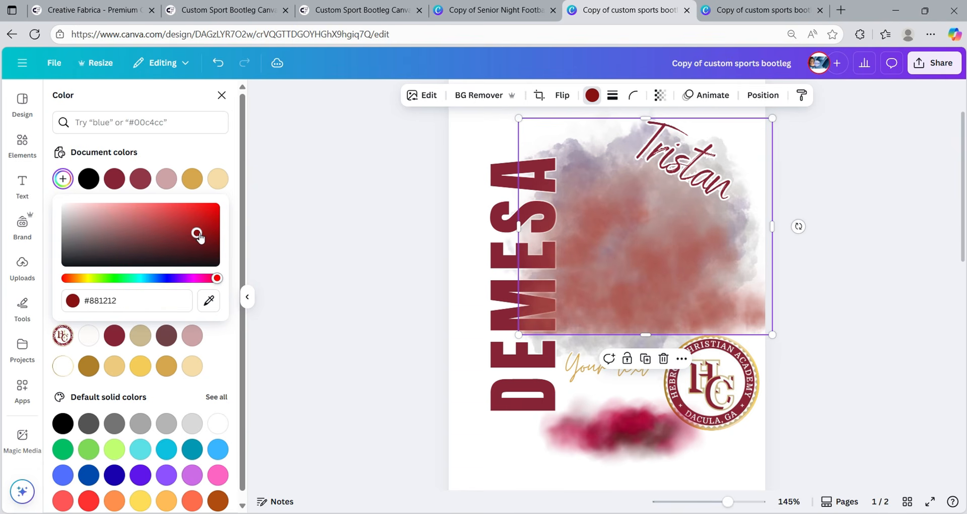
left_click(614, 343)
left_click(623, 275)
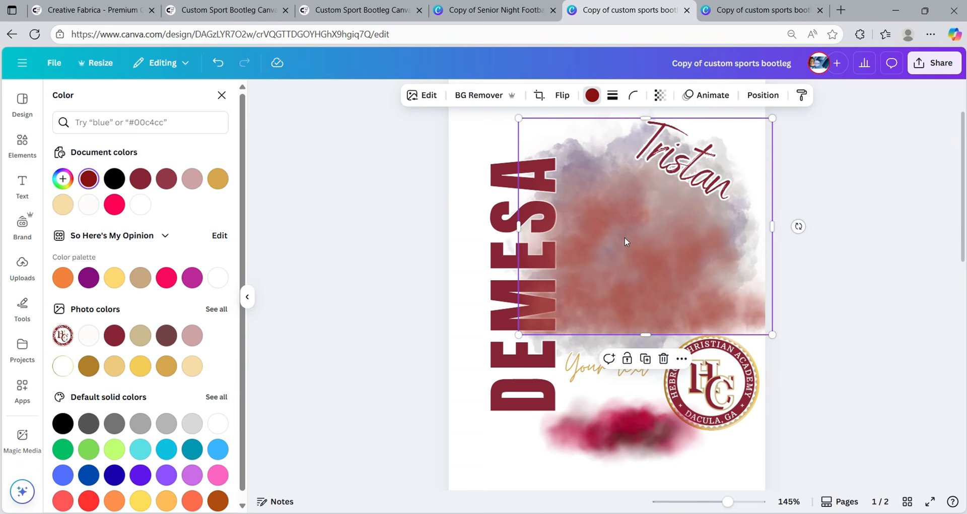
left_click(645, 358)
- Make a second smoke copy, flip it vertically and align it with the page's right edge
left_click_drag(582, 295, 568, 281)
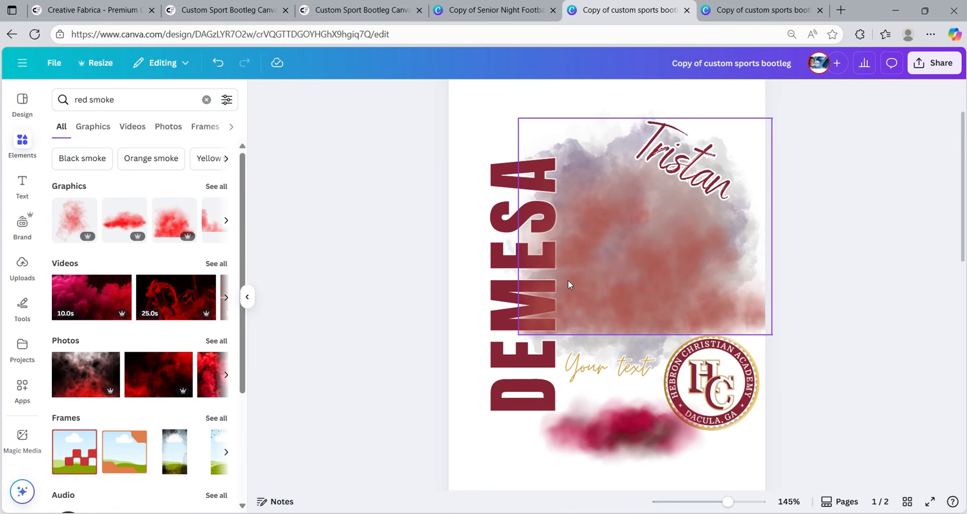
left_click_drag(643, 296, 628, 323)
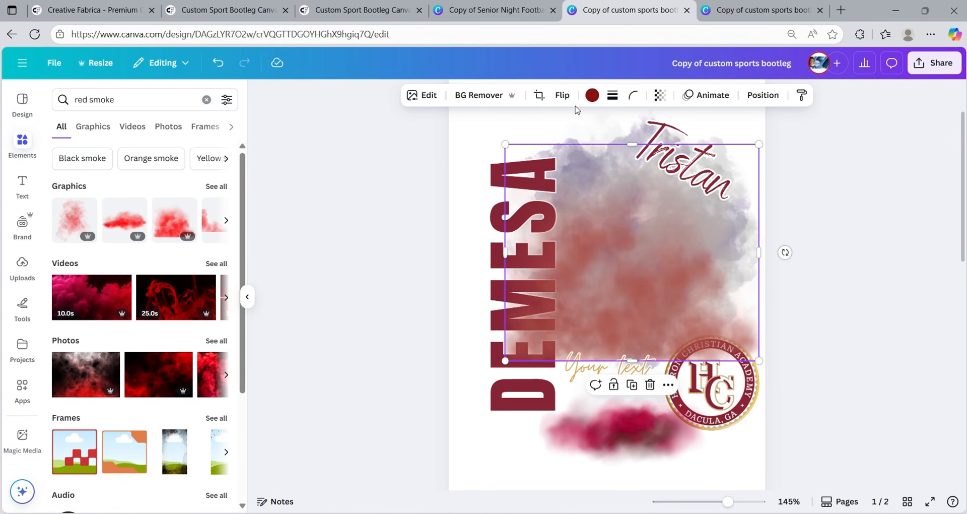
left_click(632, 384)
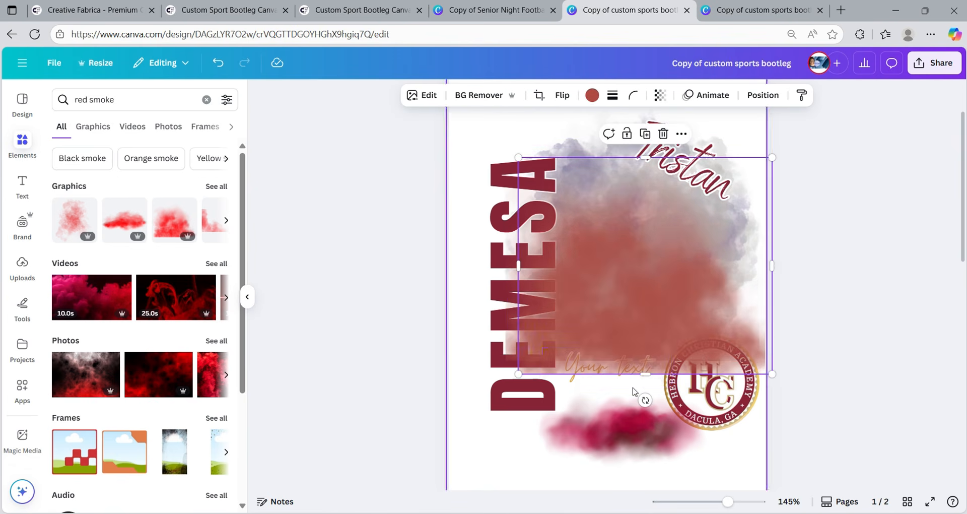
left_click_drag(639, 316, 645, 269)
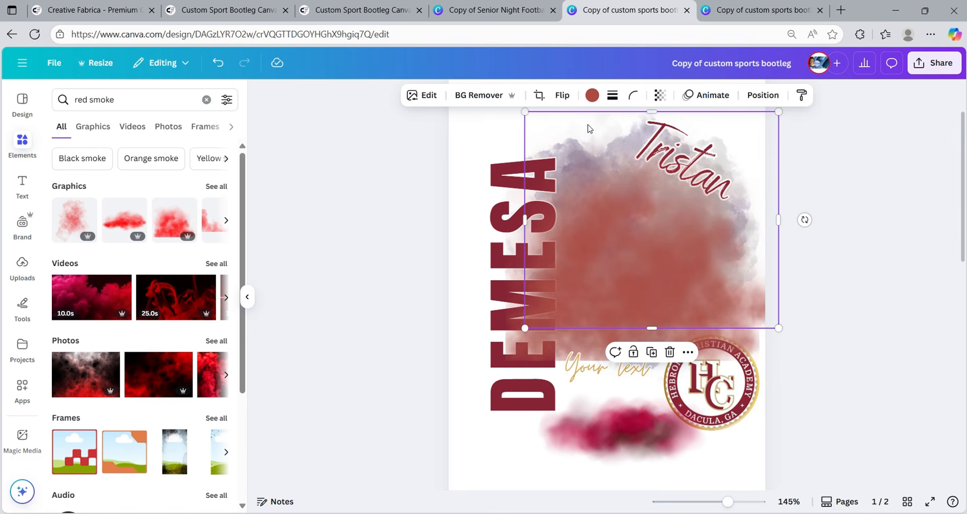
left_click(562, 95)
left_click(576, 154)
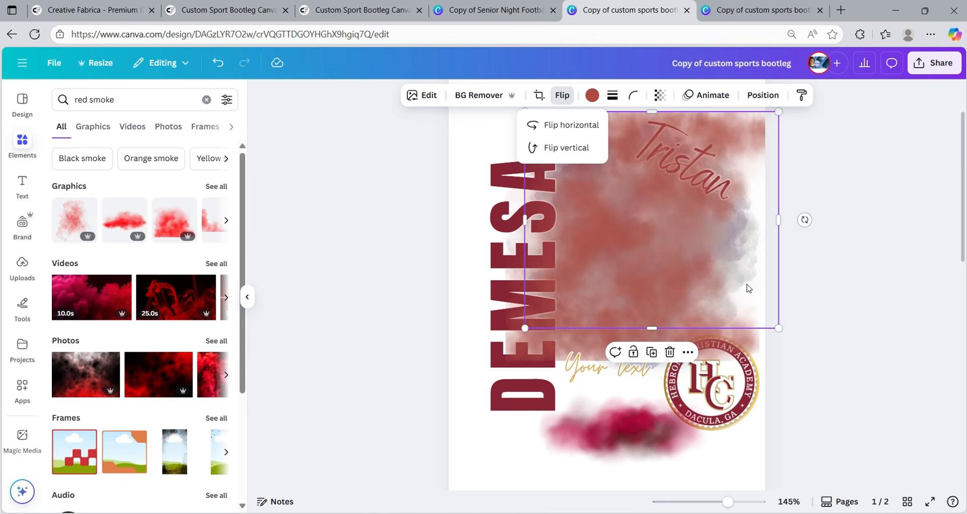
left_click_drag(663, 262, 650, 258)
- Set the flipped smoke's transparency to 58 and drag a copy over the poster's lower half
left_click(660, 96)
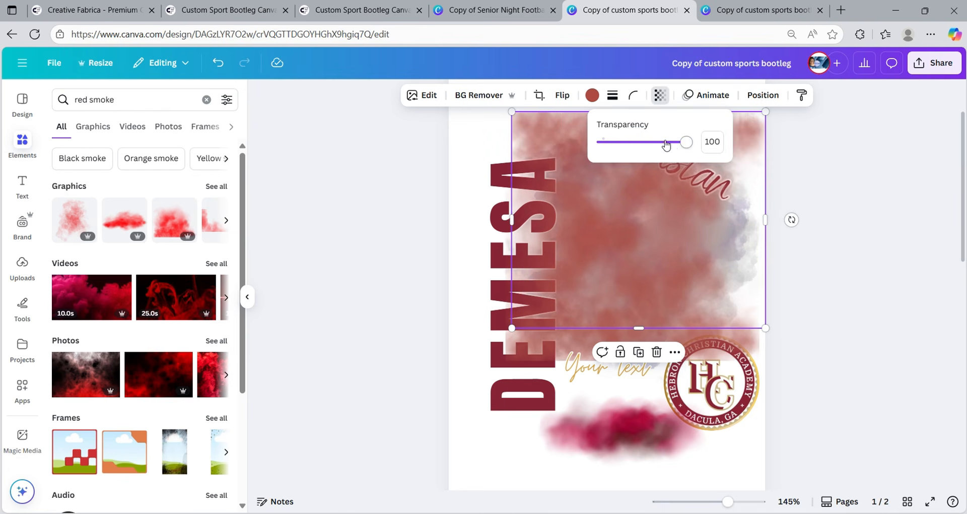
left_click_drag(686, 143, 653, 151)
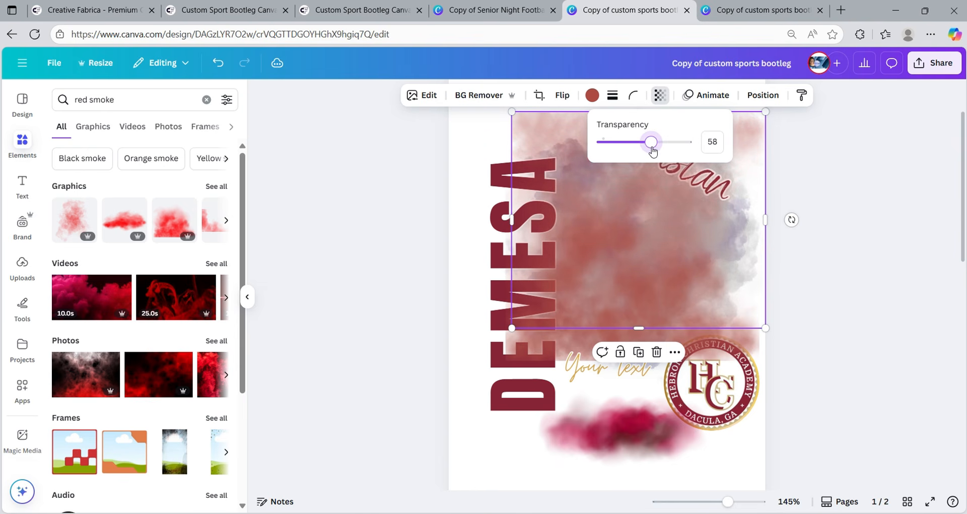
left_click(897, 237)
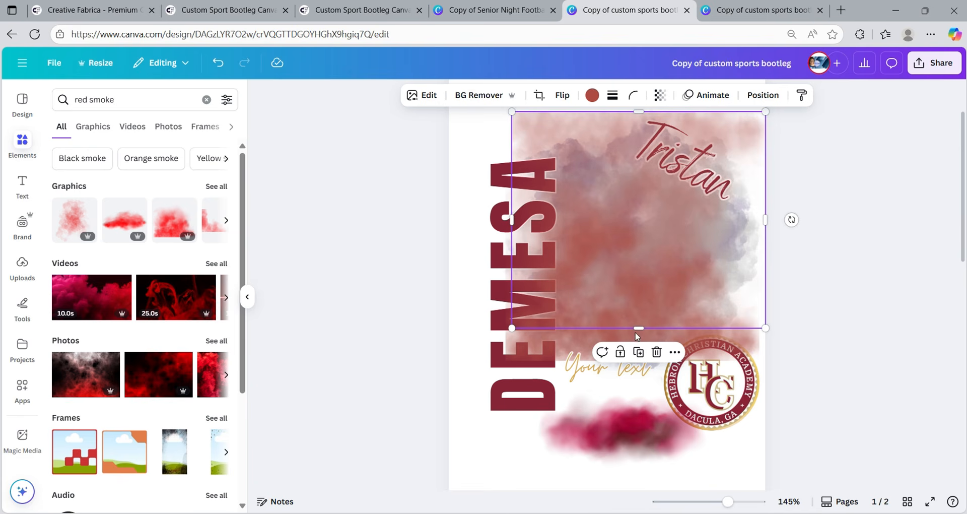
left_click(581, 349)
left_click_drag(755, 334, 731, 442)
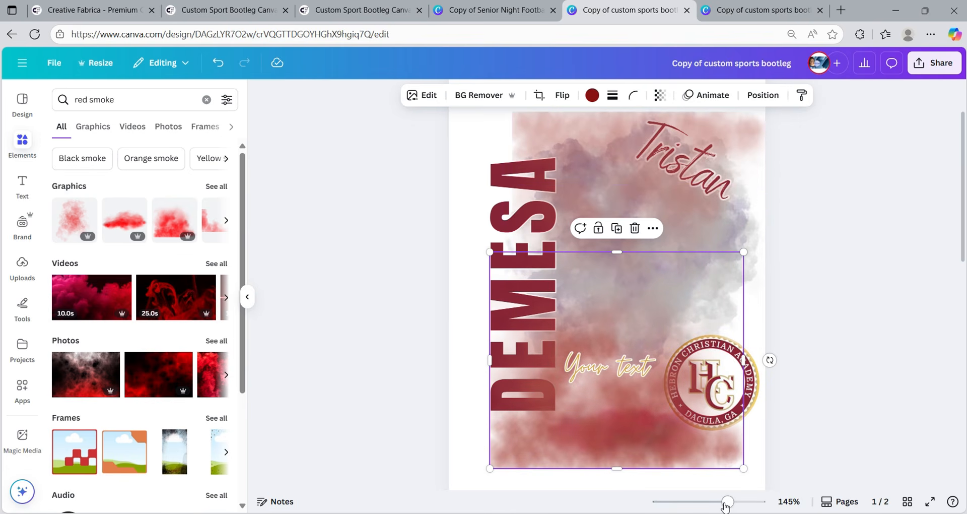
- Fade the lower smoke copy to about 42 transparency and move it up behind DEMESA
left_click(660, 95)
left_click_drag(690, 148, 642, 146)
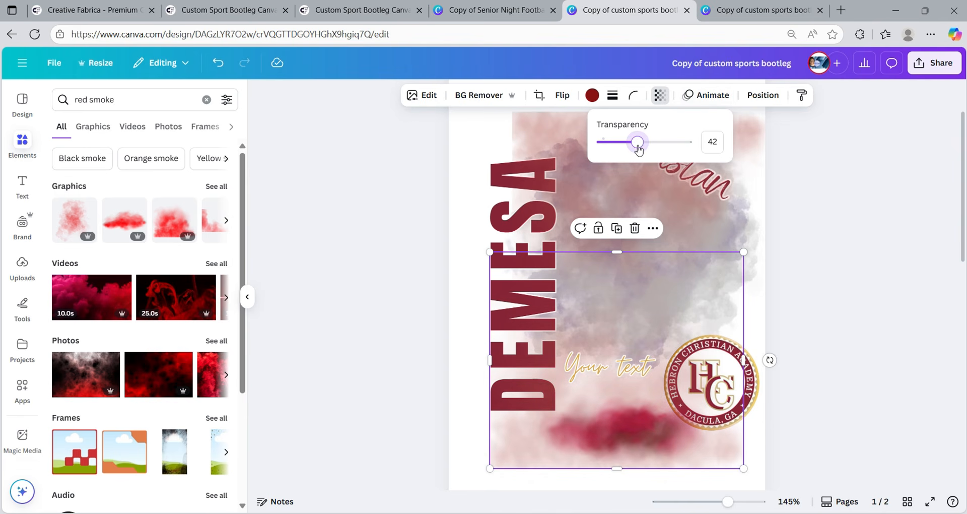
left_click(632, 407)
left_click_drag(633, 407, 630, 324)
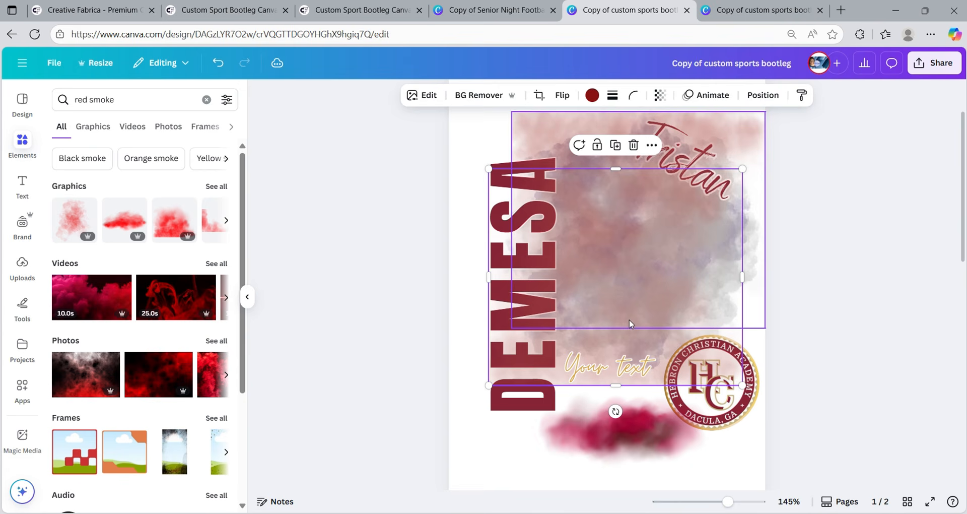
left_click(829, 282)
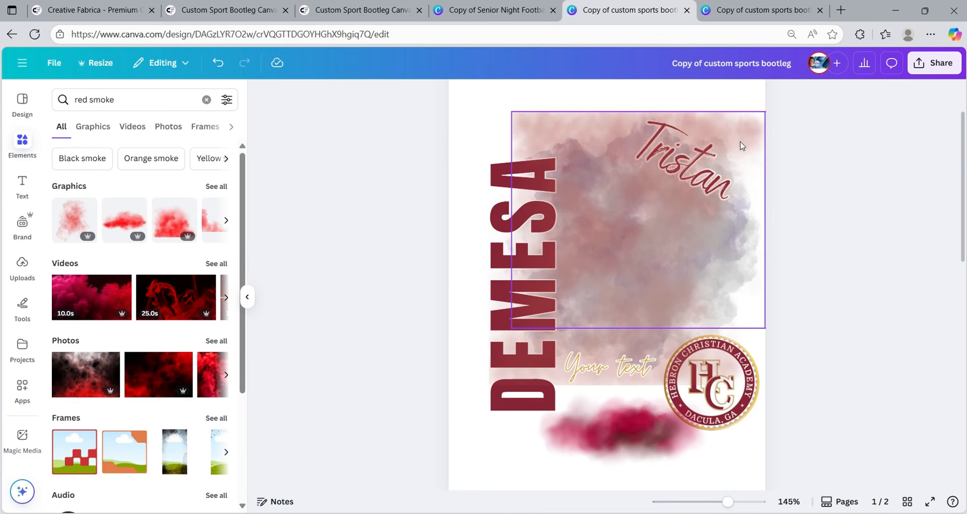
- Stretch the maroon smoke layer to about 3.2 x 4.4 in, covering nearly the full page height
left_click_drag(629, 199, 606, 247)
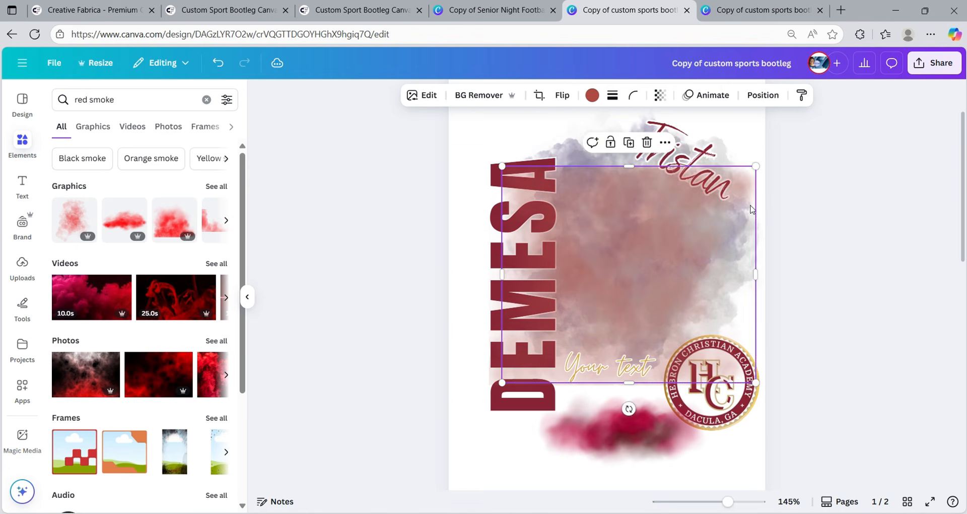
left_click(858, 188)
left_click(631, 194)
left_click_drag(628, 167, 633, 106)
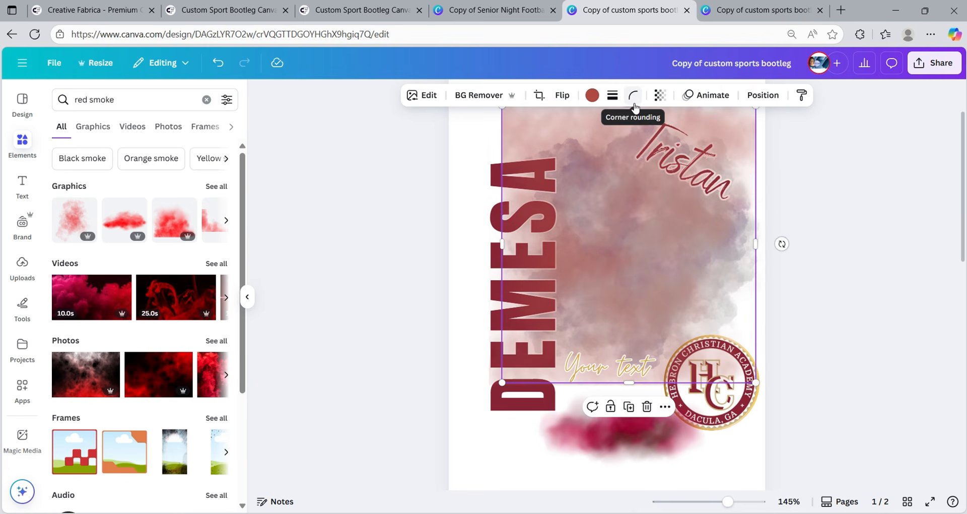
left_click(849, 225)
left_click(722, 296)
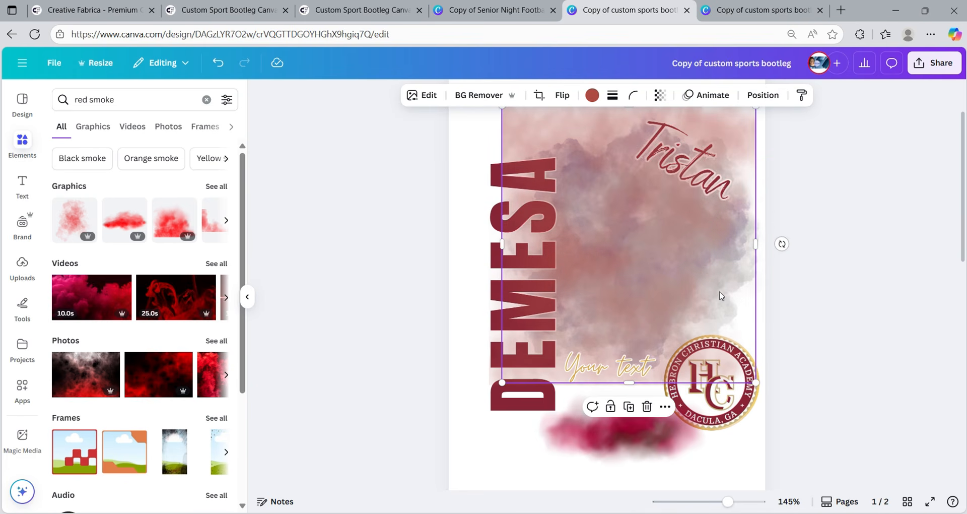
left_click_drag(629, 382, 658, 452)
left_click(787, 261)
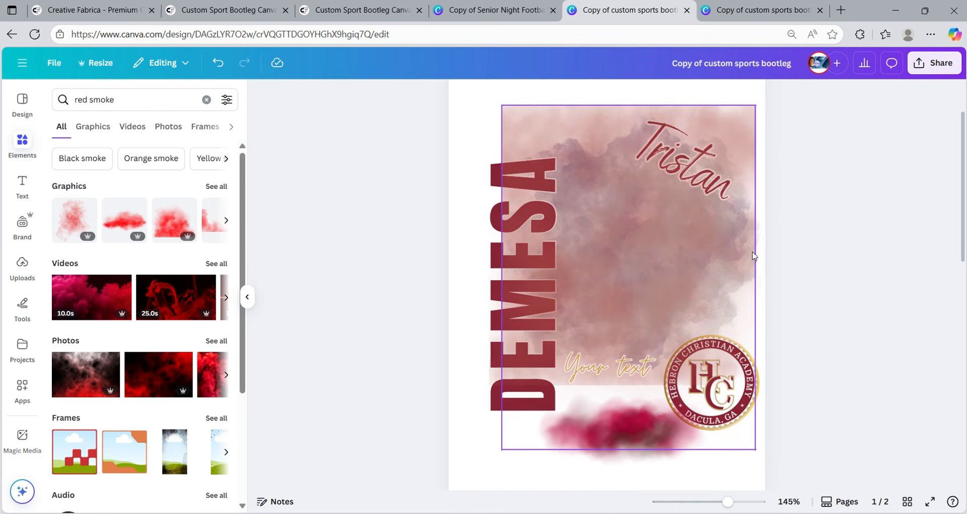
left_click(703, 180)
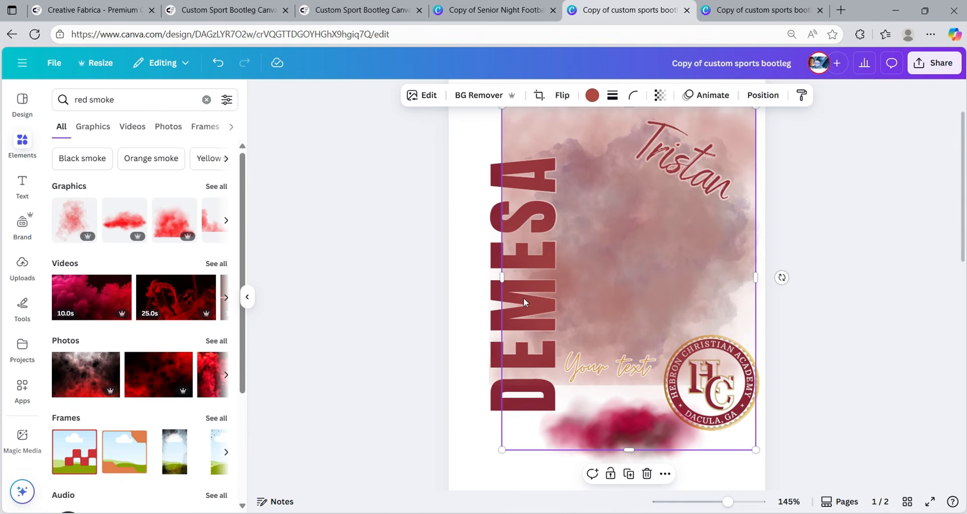
left_click(763, 95)
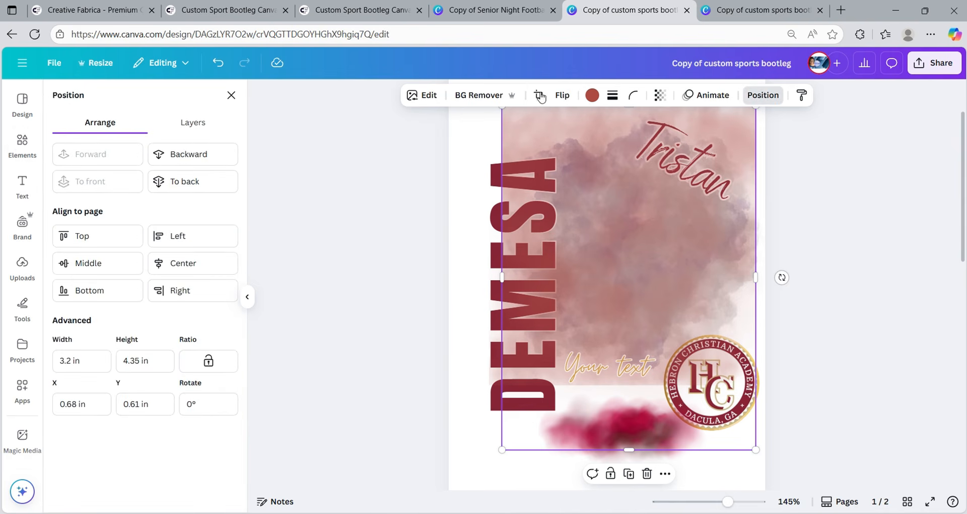
left_click(202, 126)
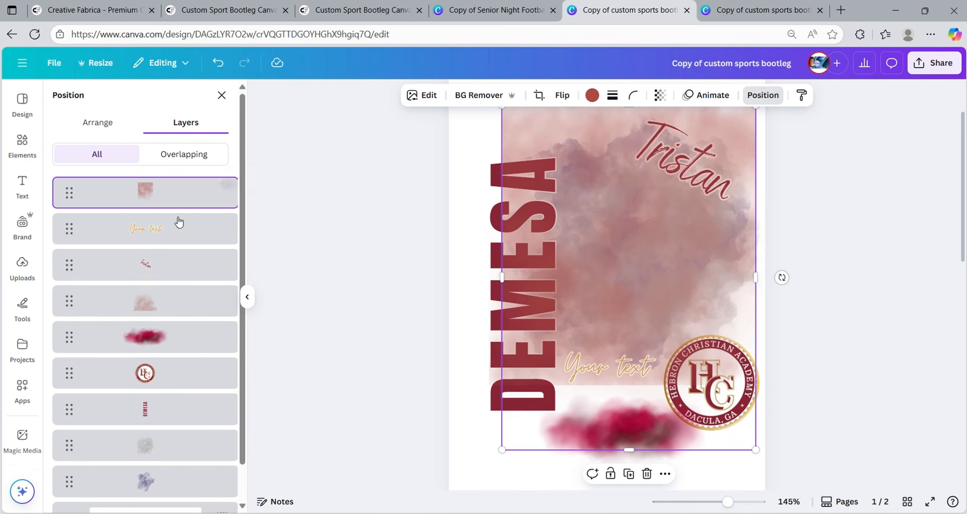
left_click_drag(177, 414, 169, 186)
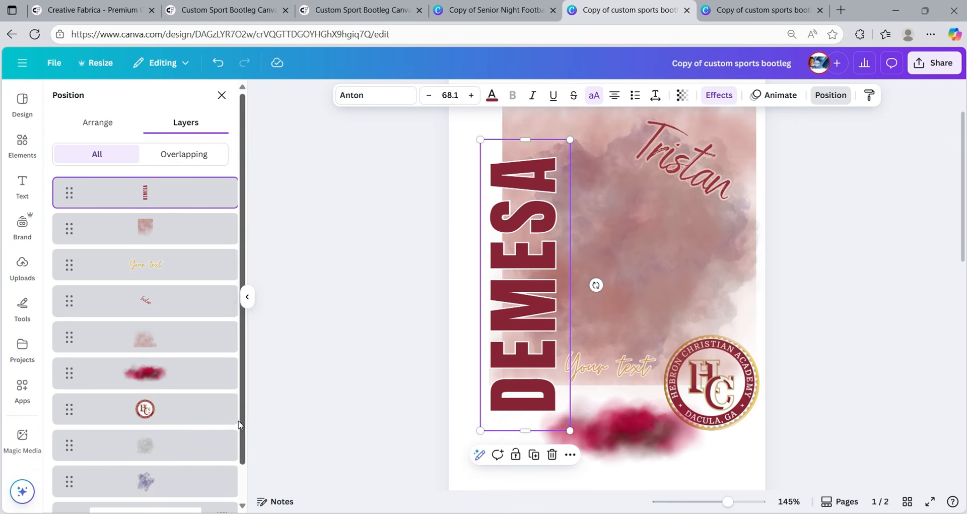
left_click_drag(177, 311, 182, 225)
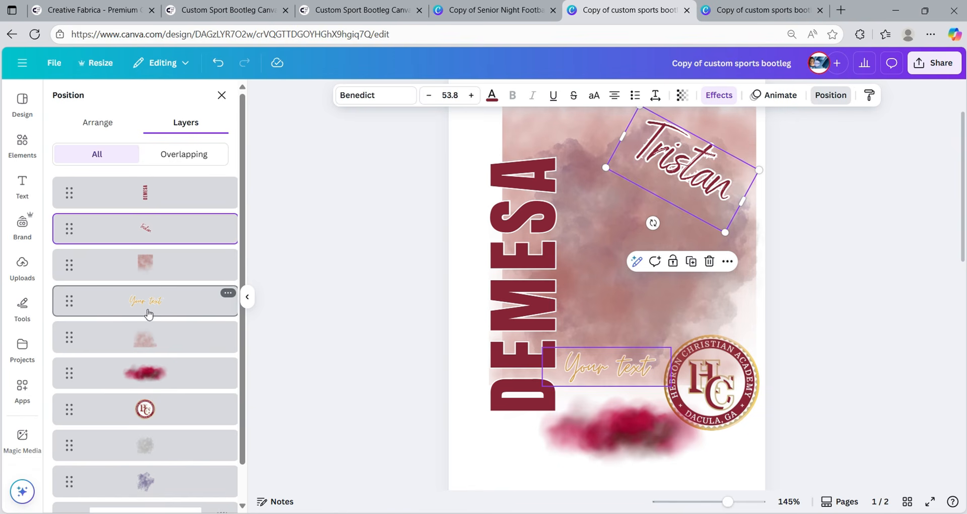
left_click_drag(147, 304, 154, 266)
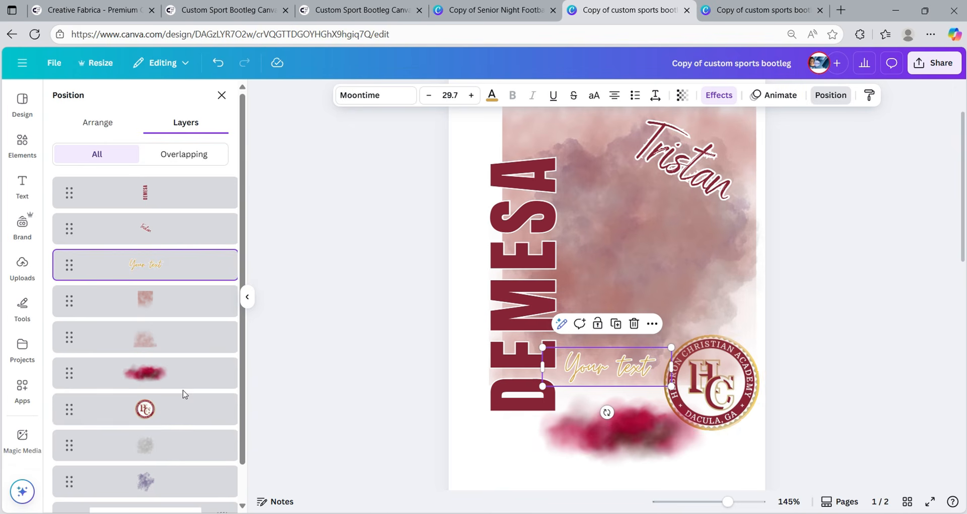
left_click_drag(192, 414, 204, 292)
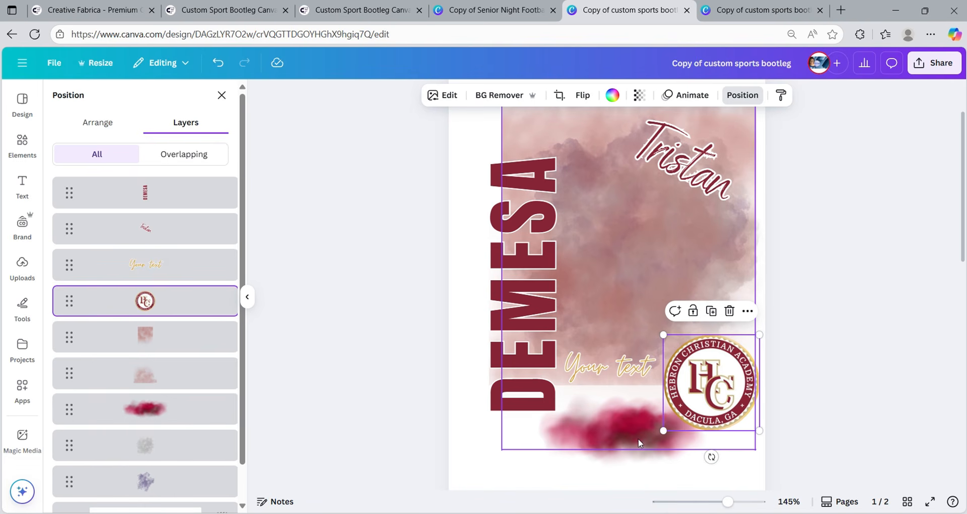
left_click(632, 422)
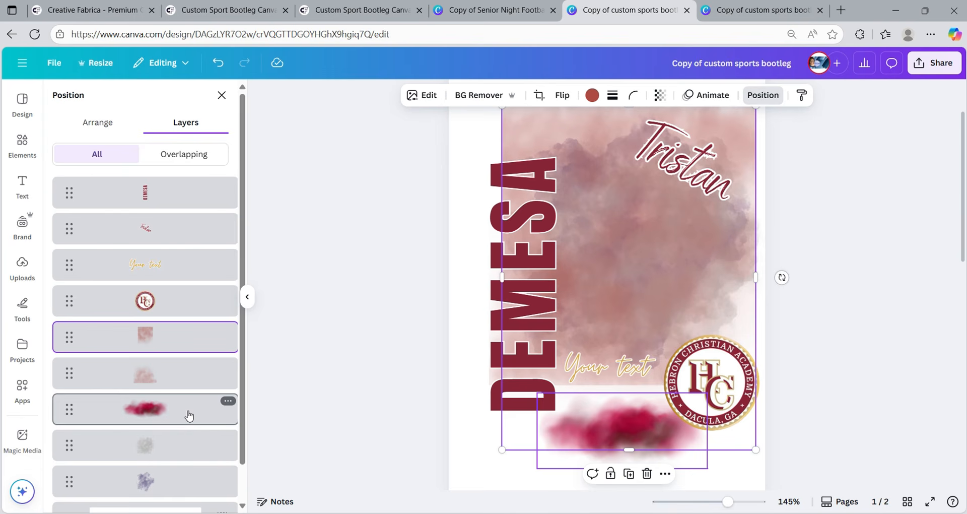
left_click(406, 248)
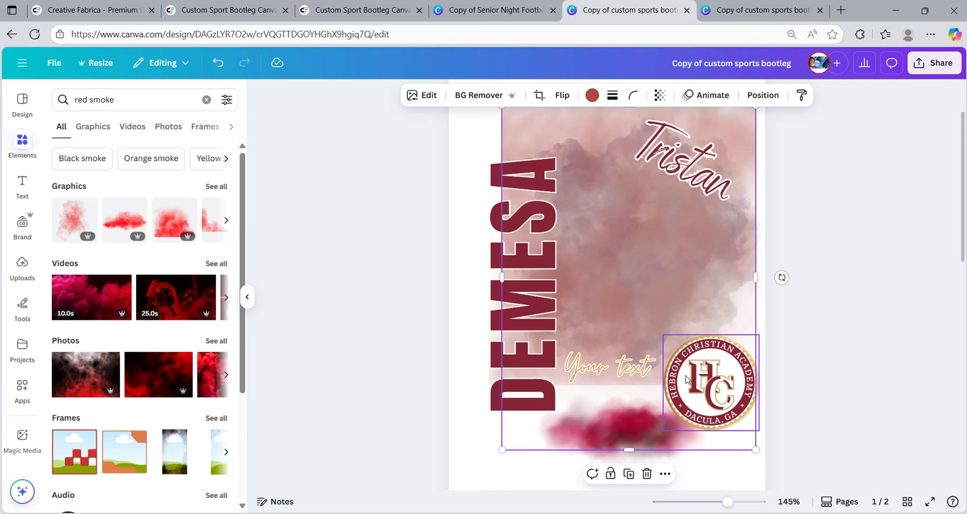
- Check the reference poster, then drag the runner photo (bib 861) from page 2 onto page 1
left_click(731, 14)
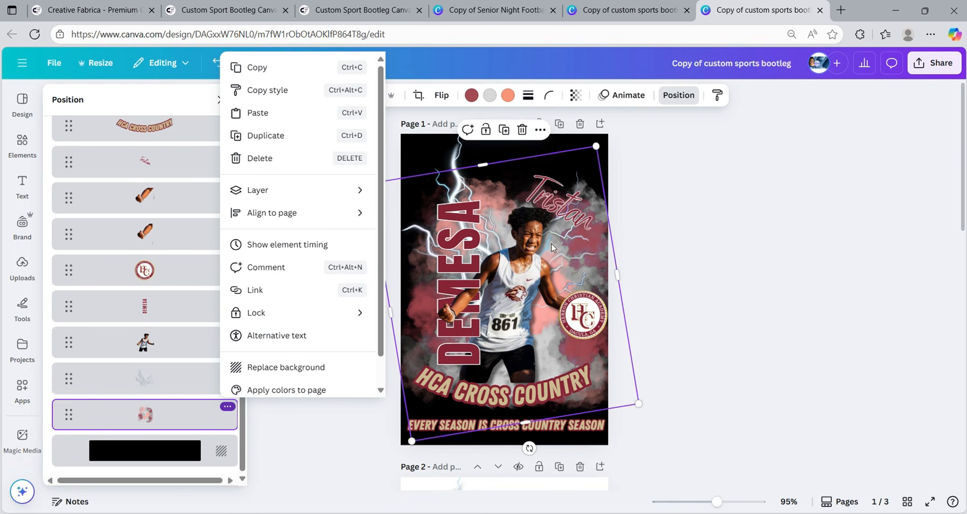
left_click(614, 11)
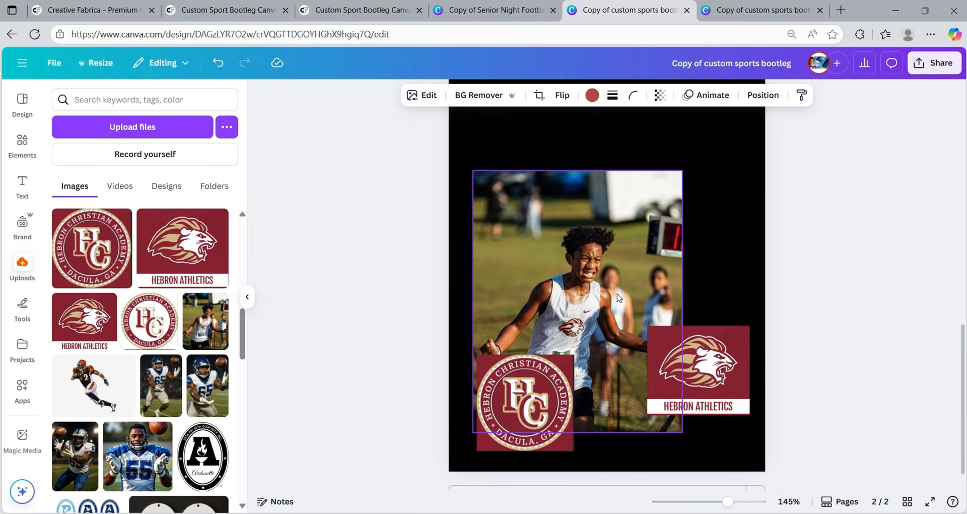
scroll(608, 311, "up", 4)
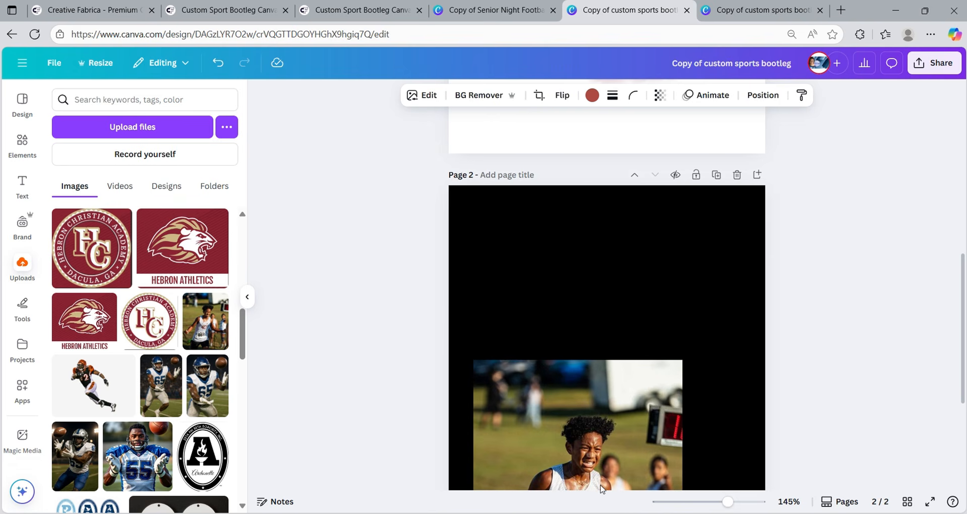
left_click_drag(612, 433, 607, 7)
scroll(627, 353, "up", 5)
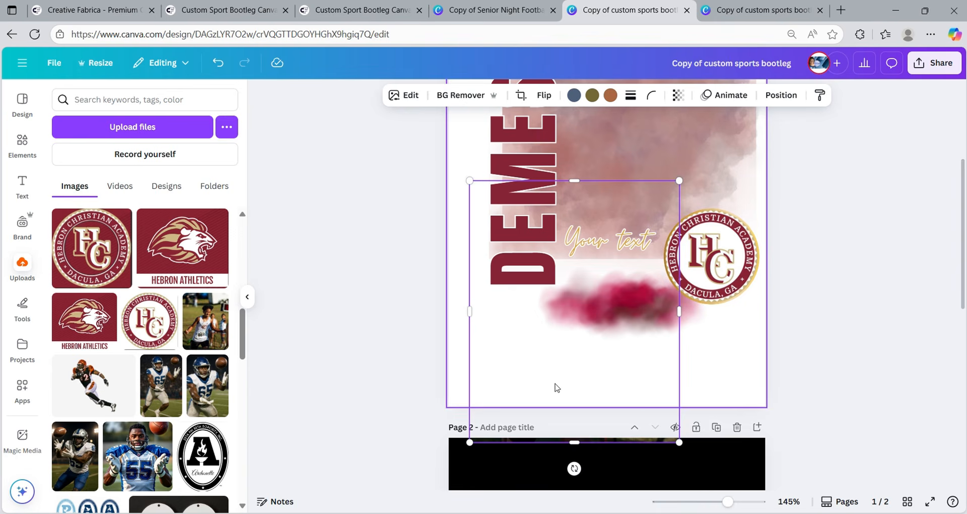
scroll(615, 406, "up", 3)
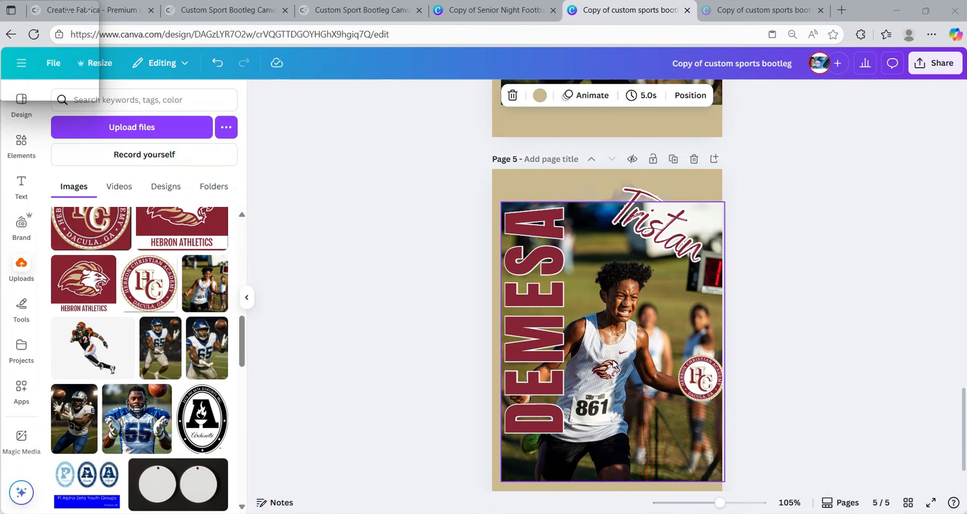
- Remove the bib-861 runner photo's background and move the cutout up and right onto the smoke
left_click(602, 359)
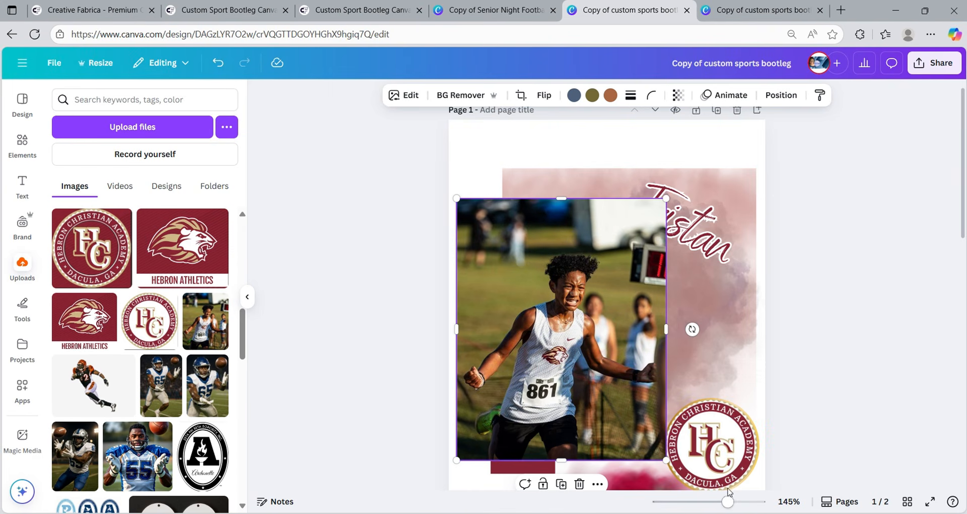
left_click_drag(728, 502, 726, 501)
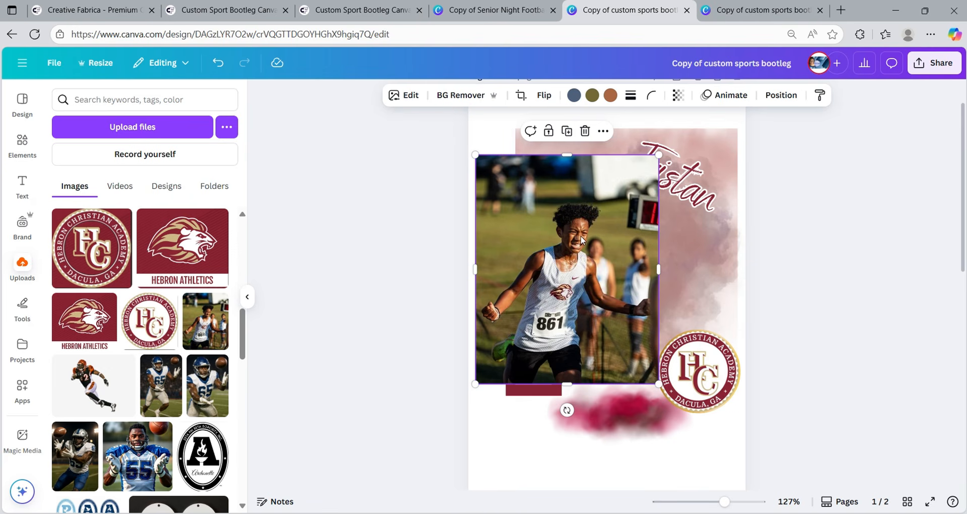
left_click(442, 95)
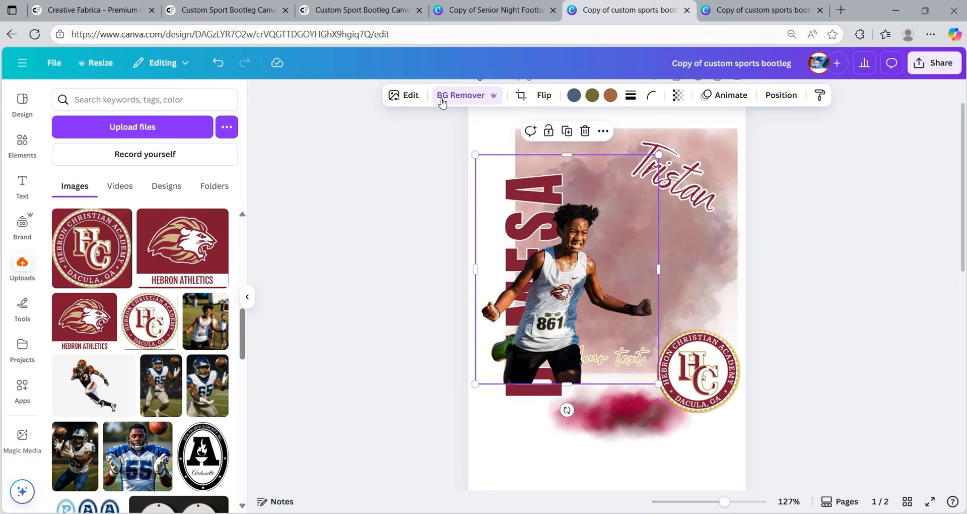
left_click_drag(528, 301, 606, 249)
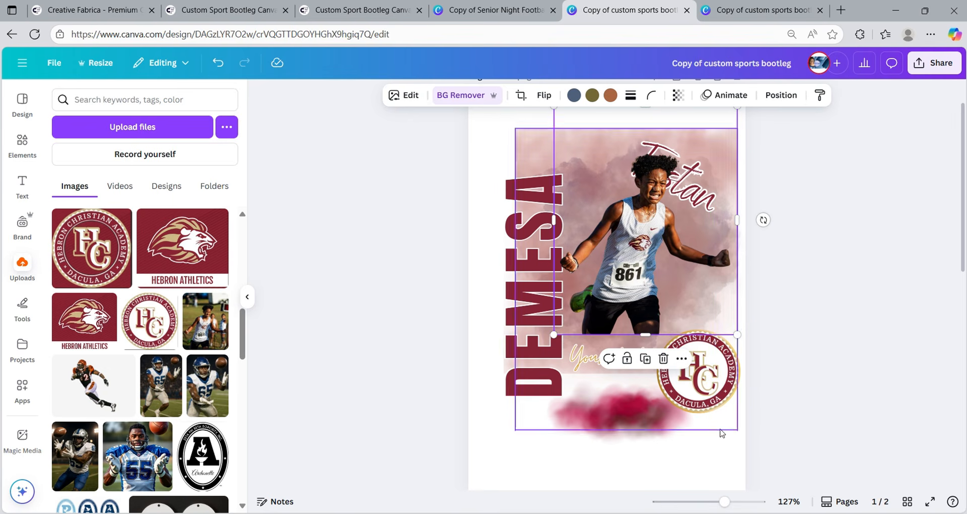
- Pull the runner out of the logo frame, centre him over DEMESA, and lower the Your text script onto the cloud
key("Escape")
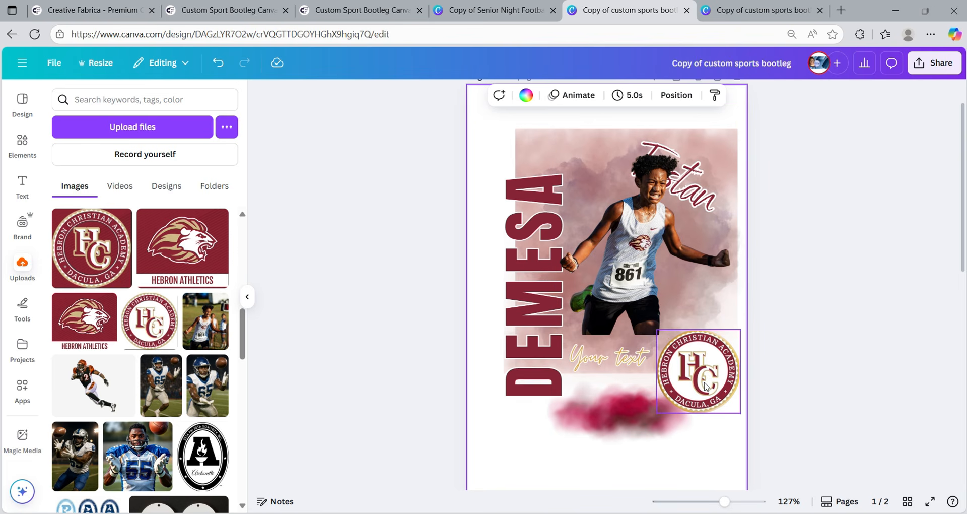
left_click(637, 270)
left_click_drag(638, 270, 673, 346)
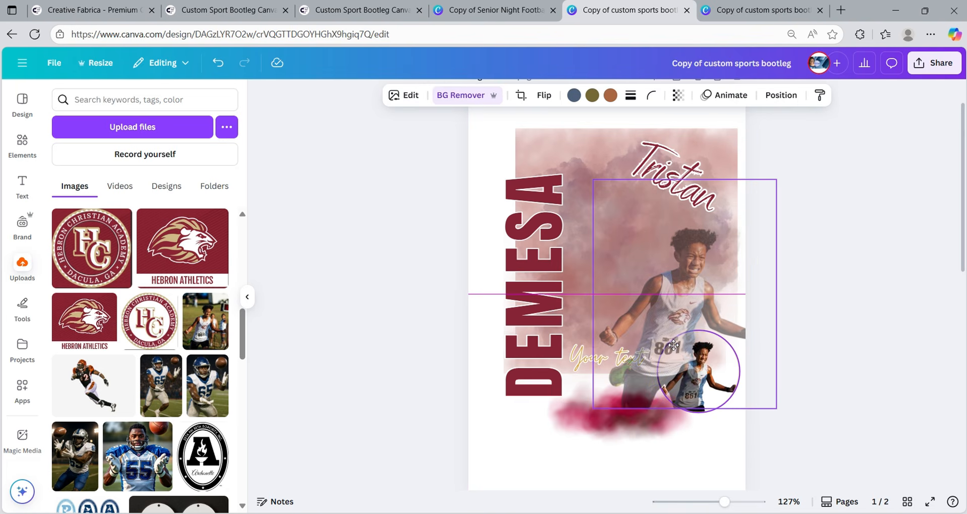
left_click_drag(674, 346, 634, 271)
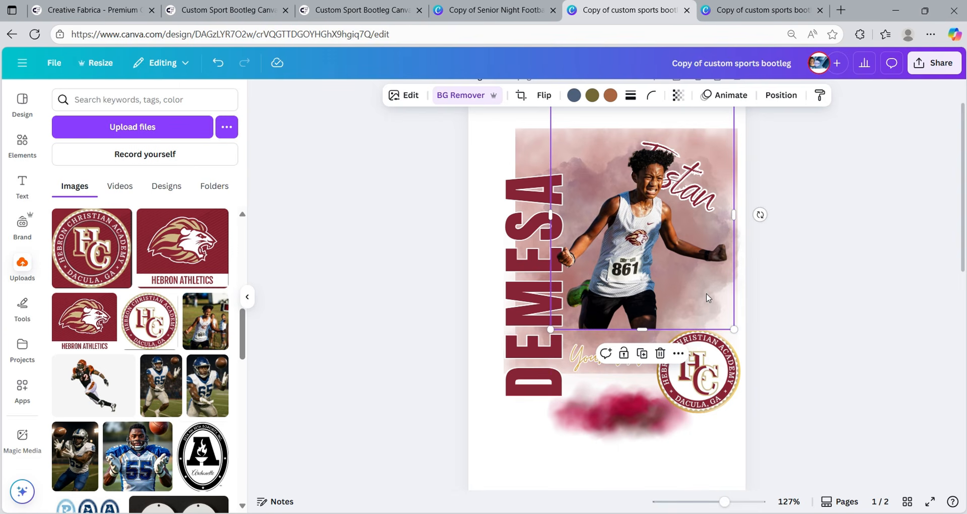
mouse_move(707, 297)
left_mouse_down()
mouse_move(769, 283)
mouse_move(805, 402)
mouse_move(791, 341)
mouse_move(722, 272)
mouse_move(642, 289)
mouse_move(588, 349)
mouse_move(633, 211)
mouse_move(836, 283)
mouse_move(849, 300)
mouse_move(702, 288)
left_mouse_up()
left_click_drag(678, 329, 683, 330)
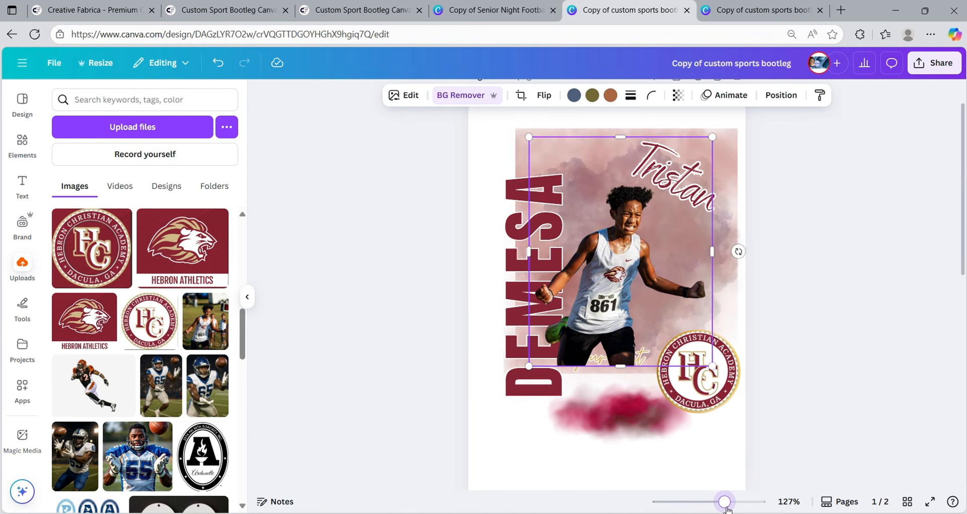
left_click_drag(725, 501, 730, 502)
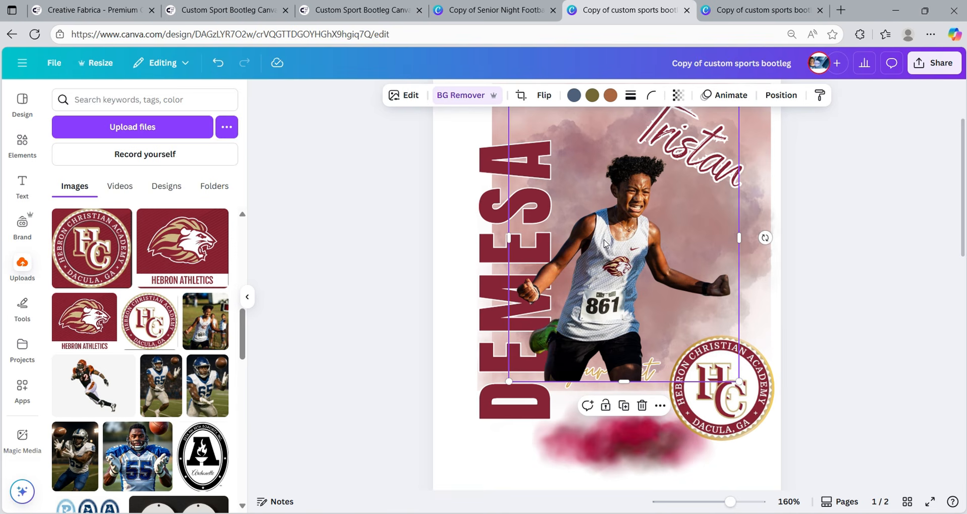
left_click_drag(605, 243, 619, 225)
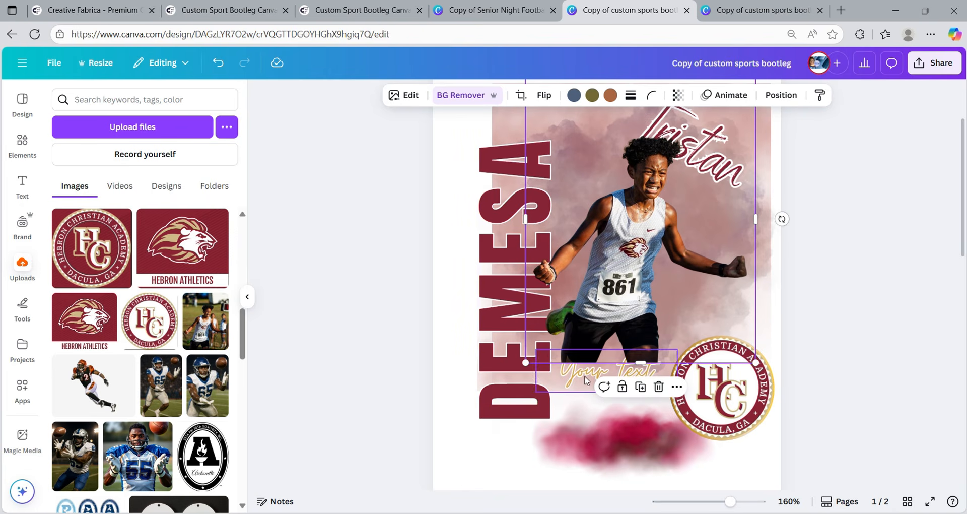
left_click_drag(589, 383, 591, 453)
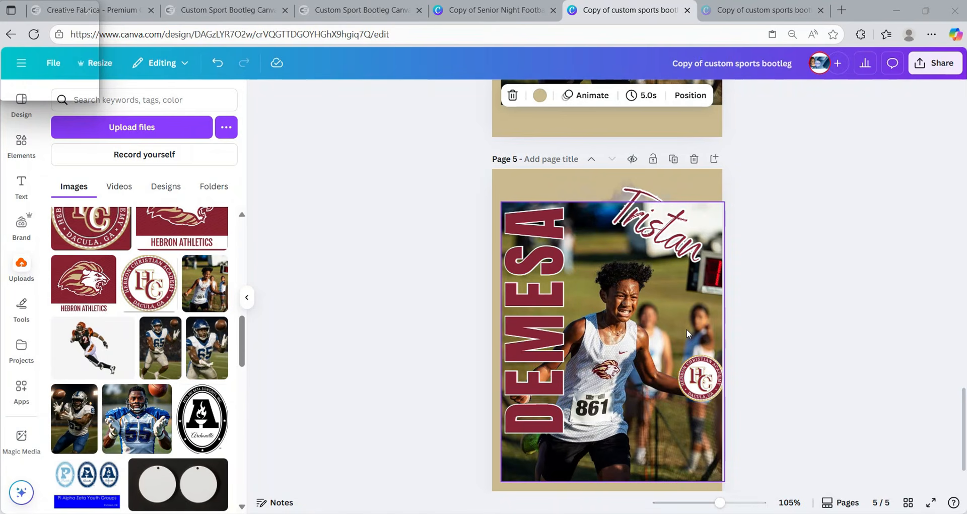
- On page 5, erase the area near the runner's green shoe using a size-18 eraser brush
left_click(687, 333)
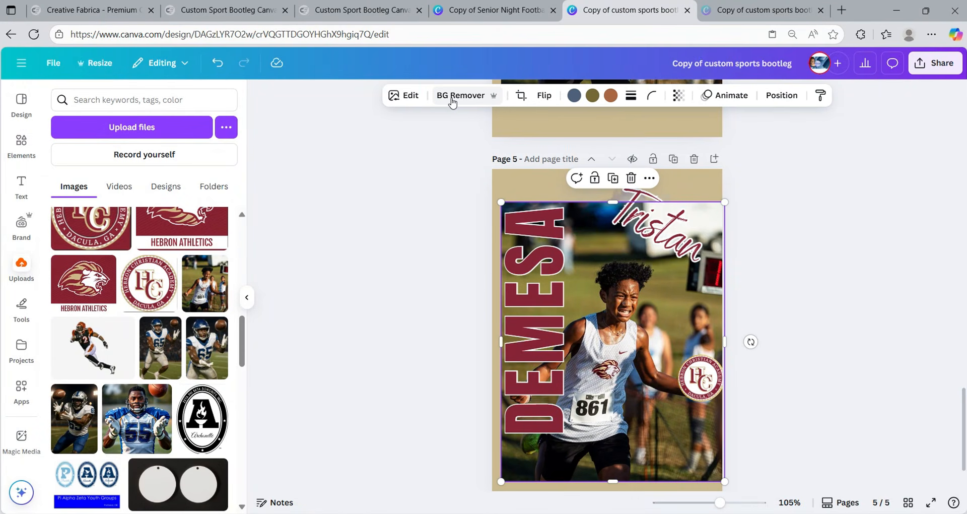
left_click(453, 98)
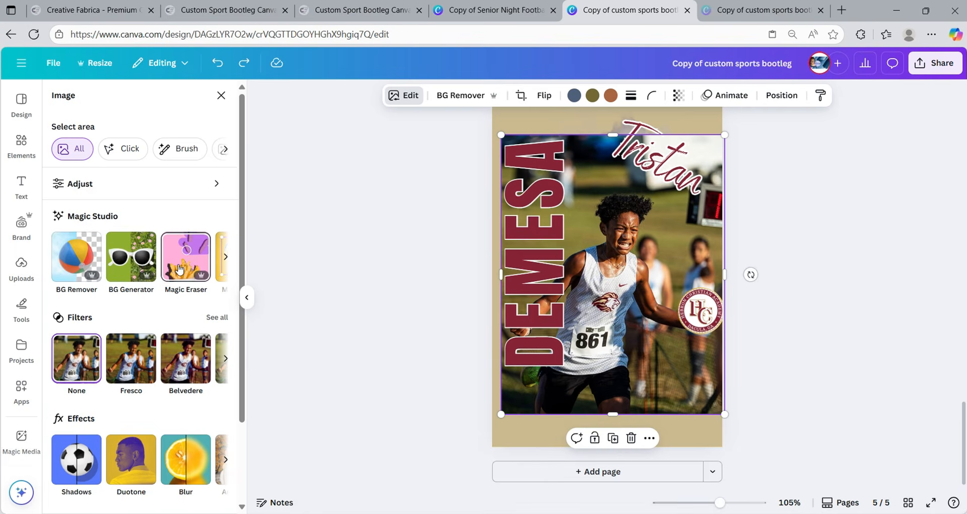
left_click(179, 269)
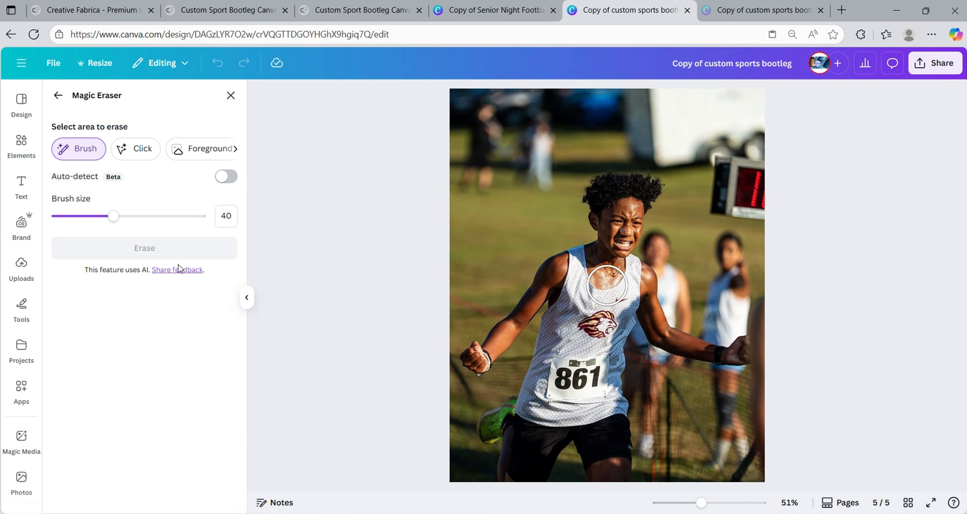
left_click_drag(113, 216, 83, 216)
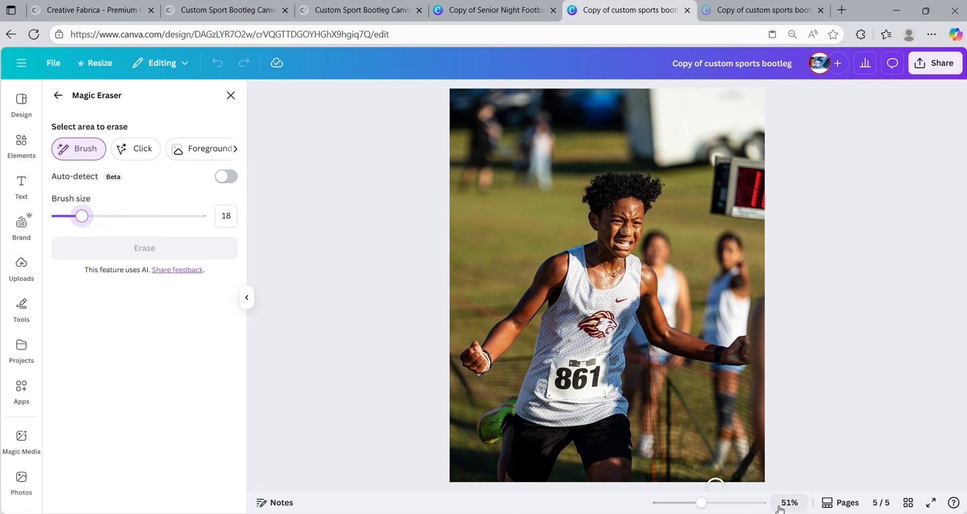
left_click_drag(702, 503, 697, 503)
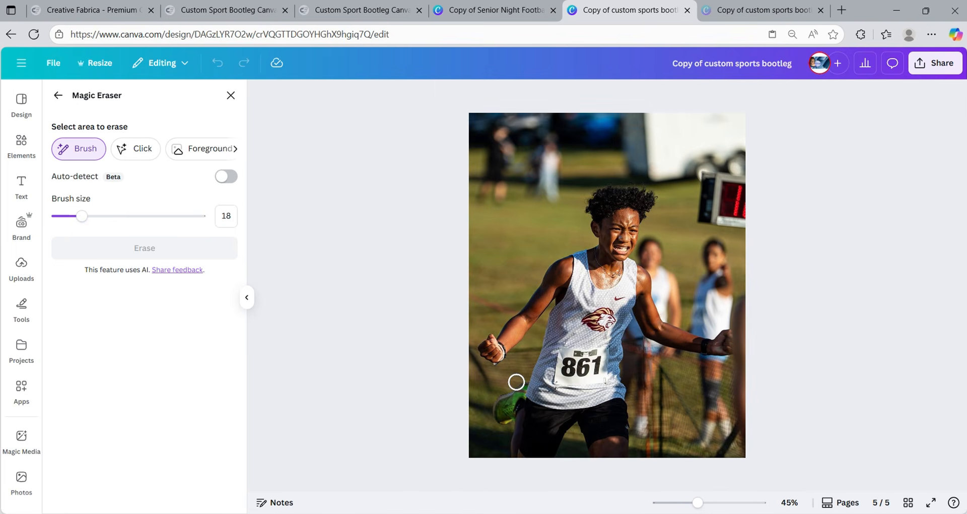
mouse_move(519, 382)
left_mouse_down()
mouse_move(505, 424)
mouse_move(496, 417)
mouse_move(523, 380)
mouse_move(503, 428)
mouse_move(501, 413)
left_mouse_up()
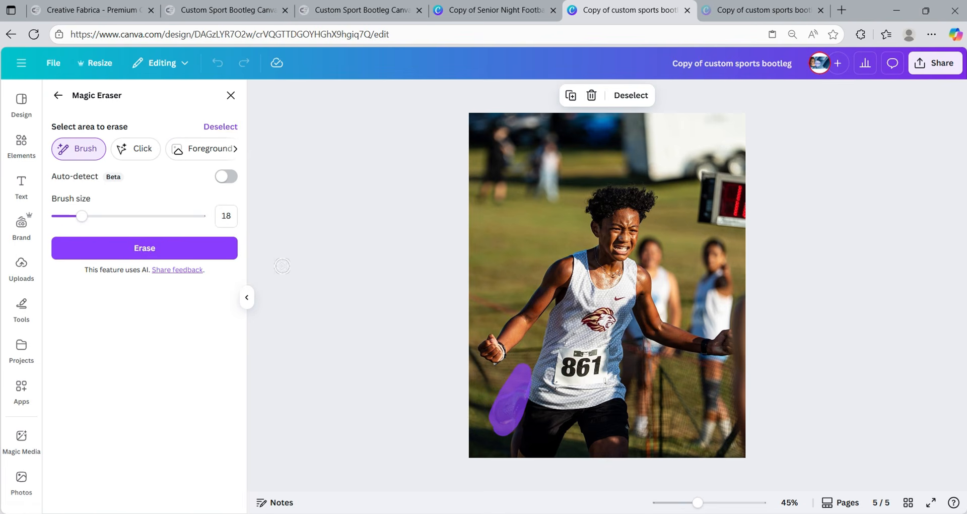
left_click(105, 257)
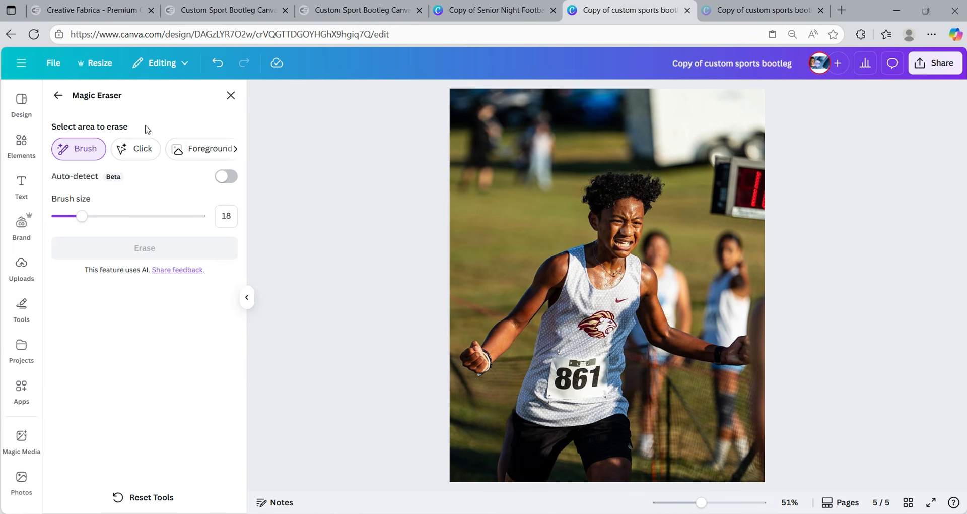
- Exit the eraser and confirm the athlete photo's crop
left_click(58, 95)
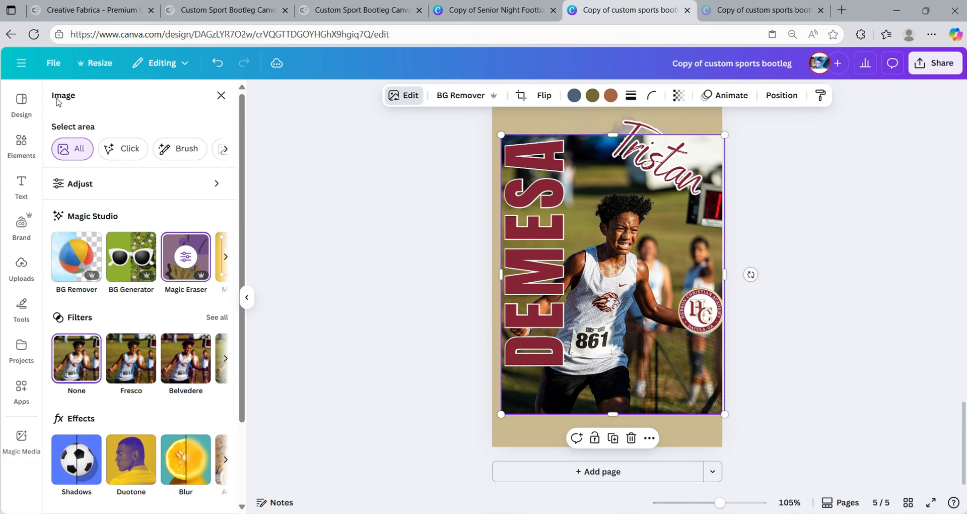
double_click(595, 356)
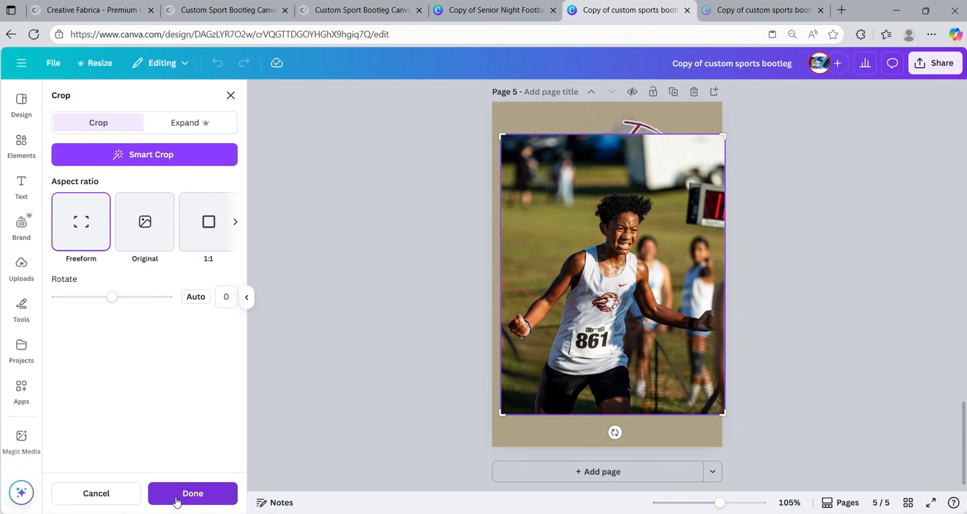
left_click(193, 493)
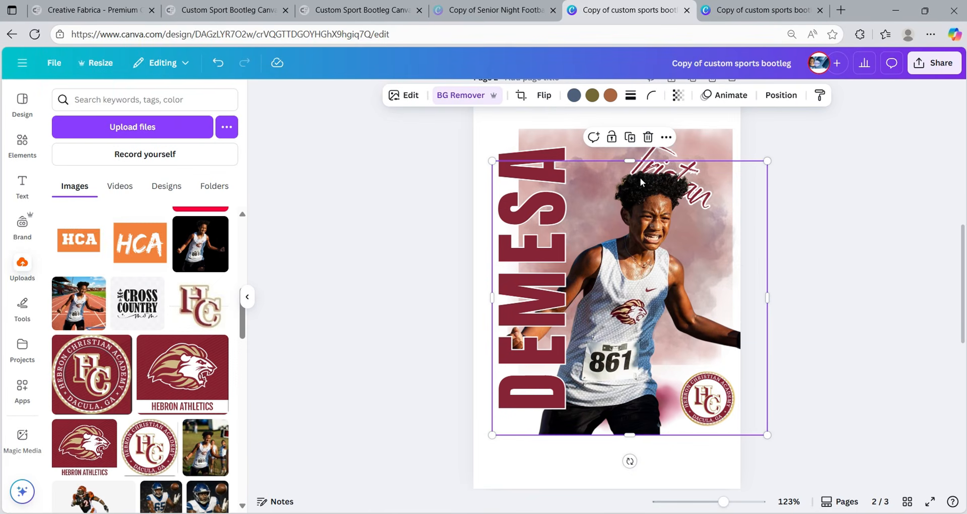
- Duplicate the athlete cutout, align the copy over the original, and trim it to a strip over DEMESA
left_click(630, 137)
mouse_move(653, 278)
left_mouse_down()
mouse_move(635, 261)
mouse_move(640, 271)
left_mouse_up()
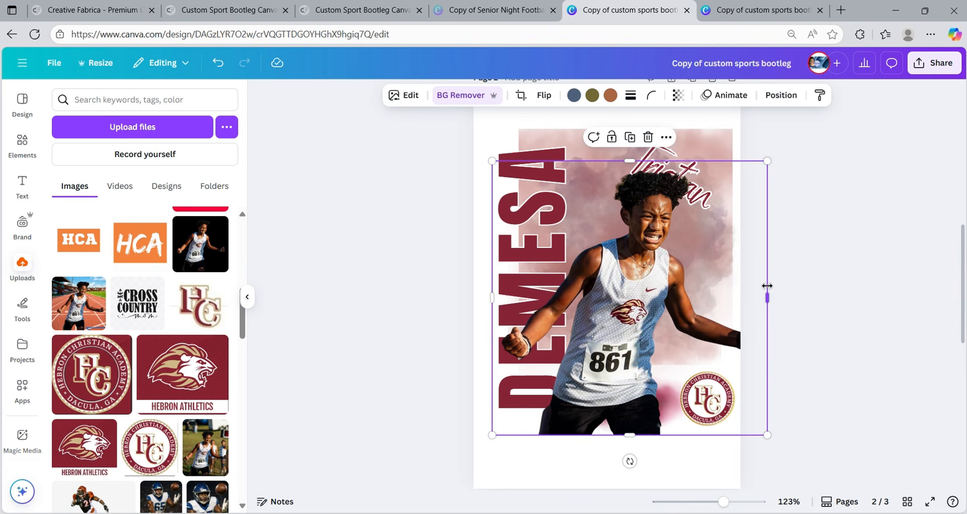
left_click_drag(765, 297, 798, 312)
left_click(867, 310)
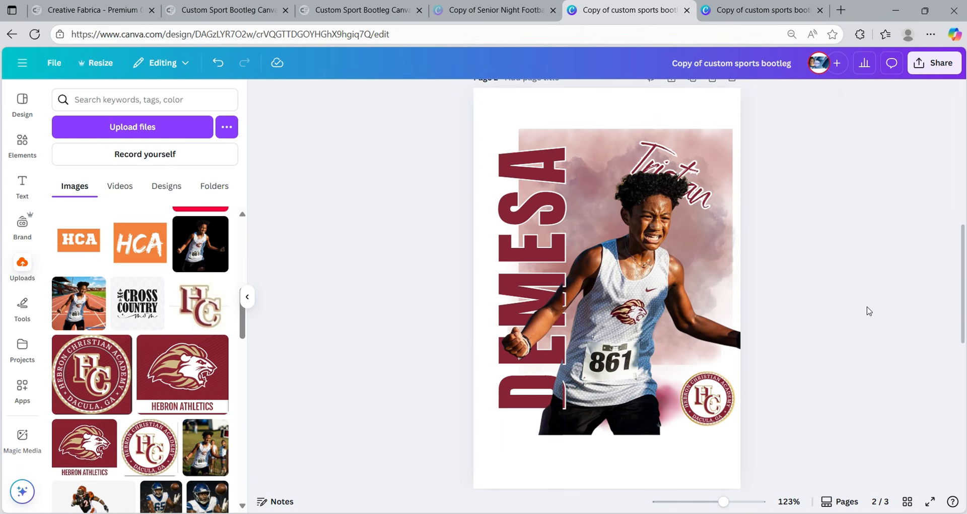
- Narrow the strip, trim its top down to the arm, and widen it to about 1.1 by 2.1
left_click(542, 304)
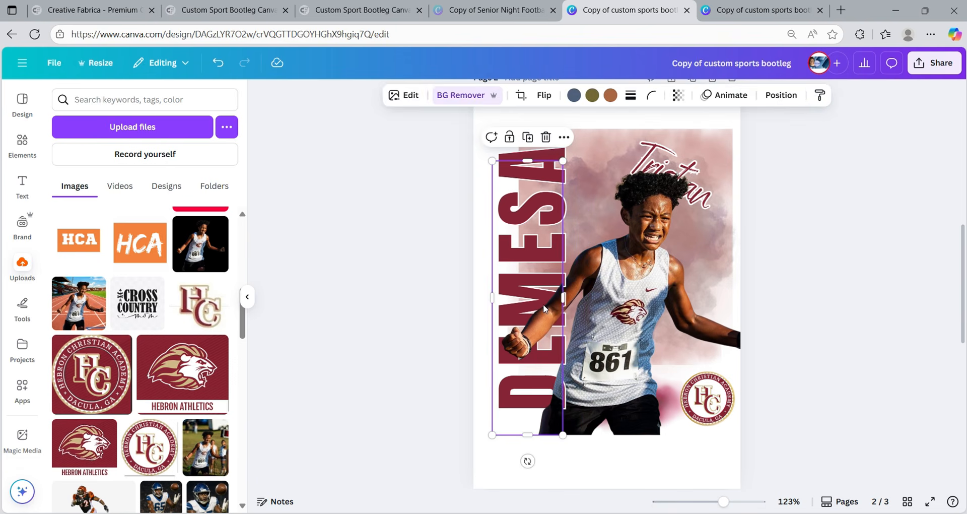
mouse_move(564, 298)
left_mouse_down()
mouse_move(552, 297)
mouse_move(560, 297)
left_mouse_up()
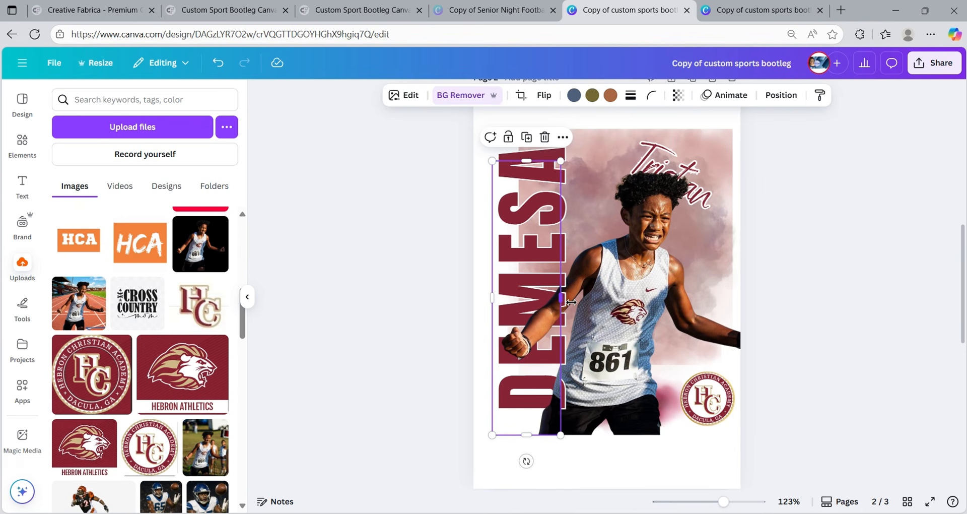
left_click(825, 317)
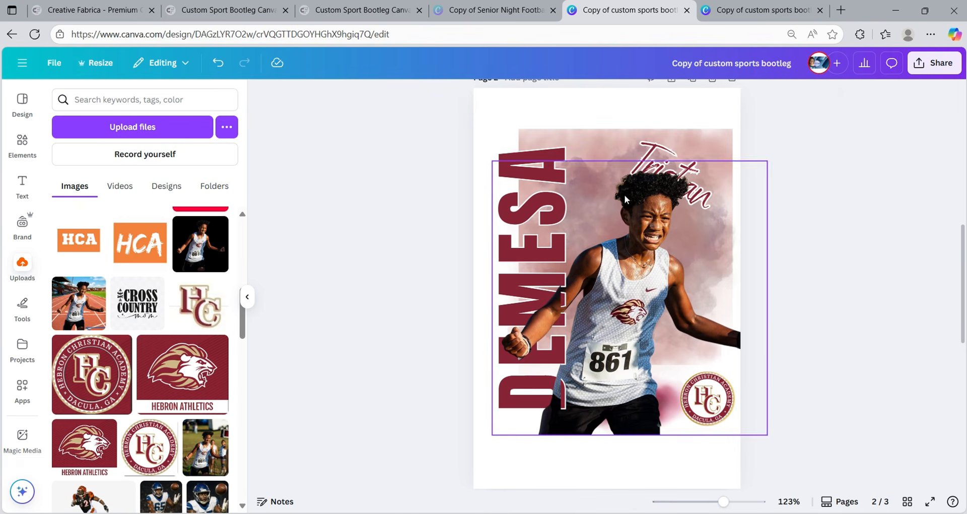
left_click(547, 176)
left_click_drag(525, 161, 517, 292)
left_click(874, 272)
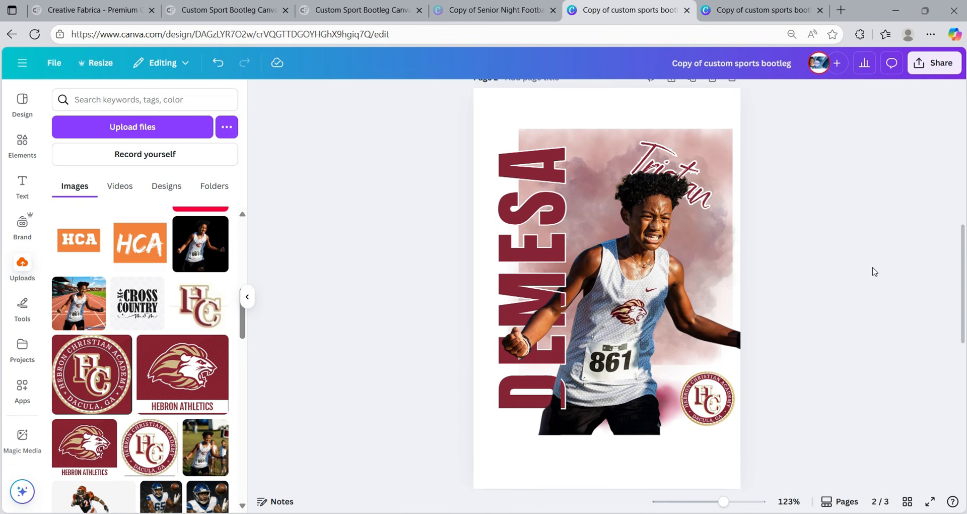
left_click(549, 322)
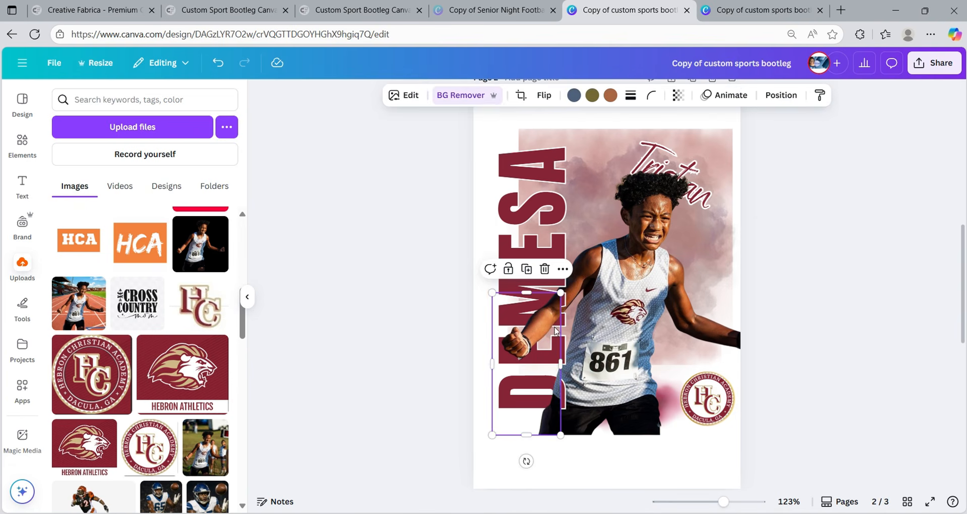
left_click_drag(561, 363, 567, 361)
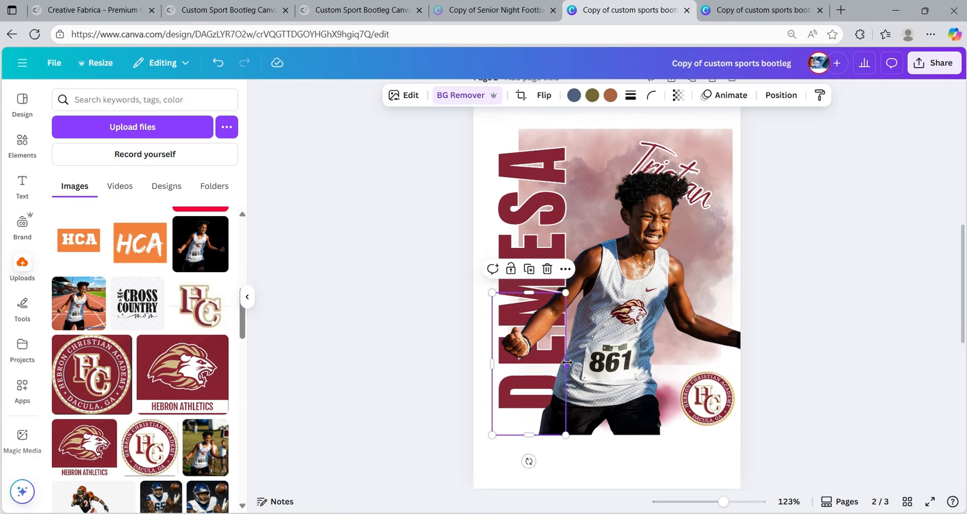
left_click(840, 297)
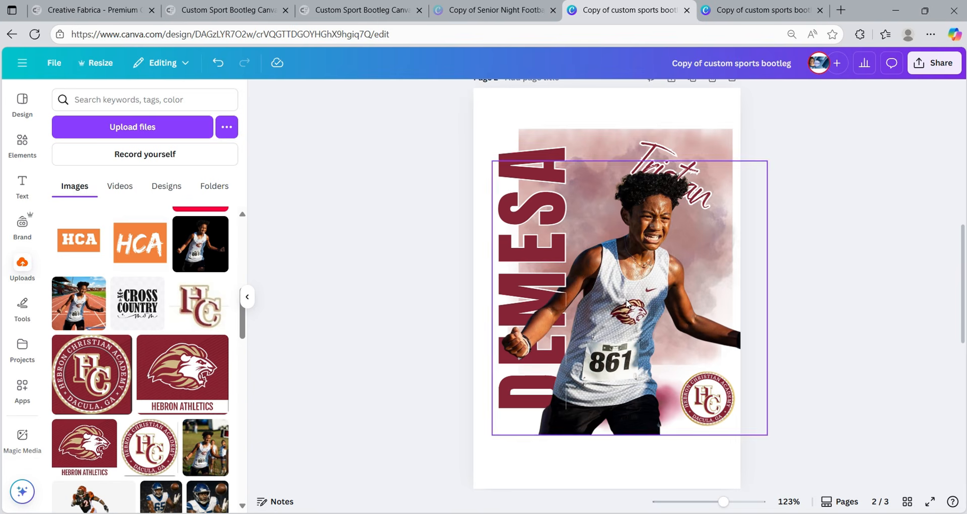
left_click_drag(722, 499, 744, 501)
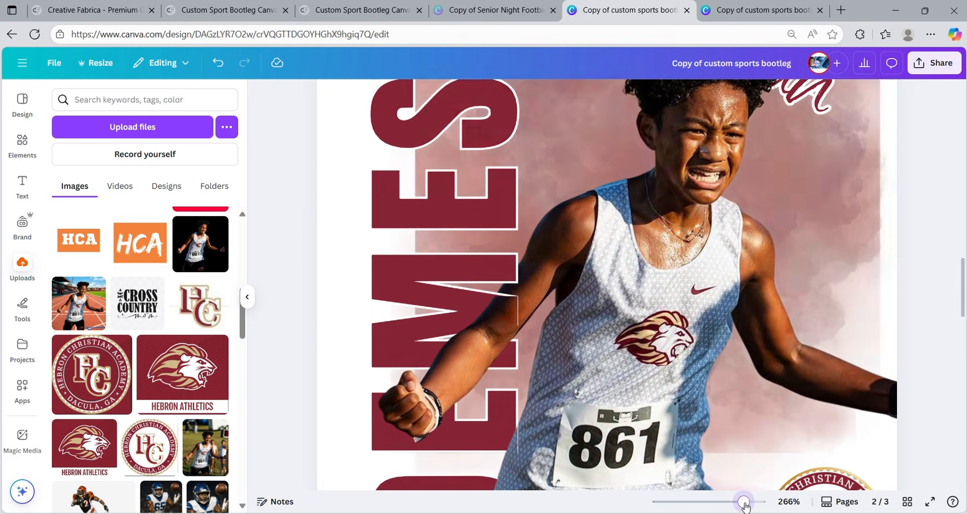
- At 266% zoom, nudge the arm strip's top and right edges so the fist covers DEMESA cleanly
left_click(491, 316)
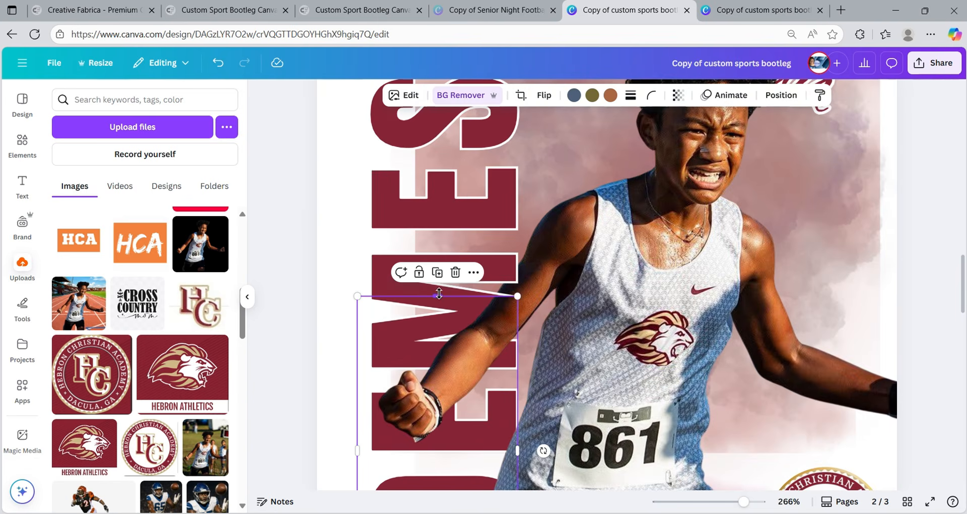
left_click_drag(437, 296, 439, 290)
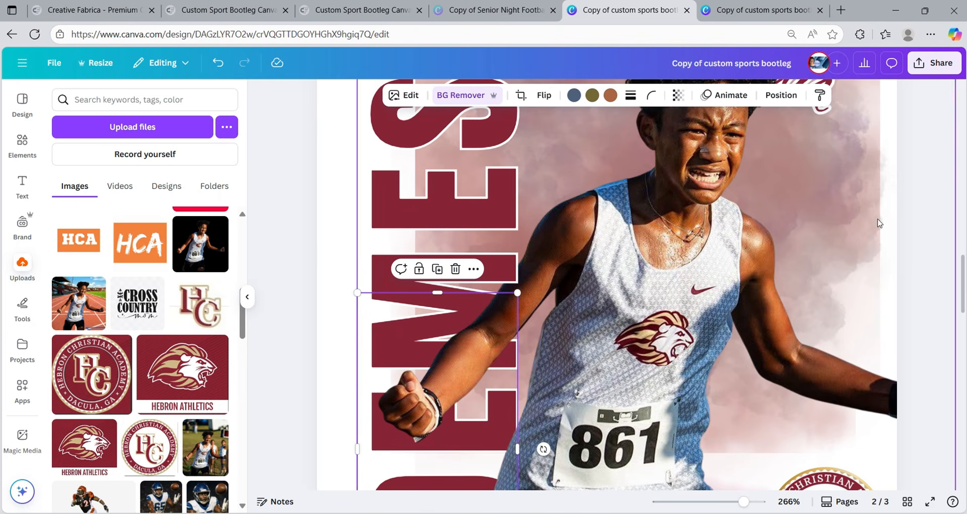
left_click(930, 233)
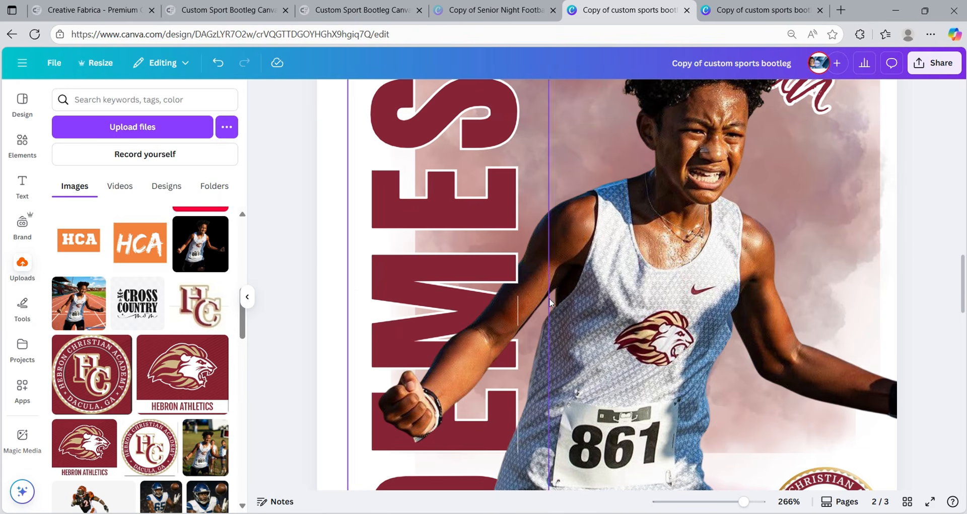
left_click(498, 310)
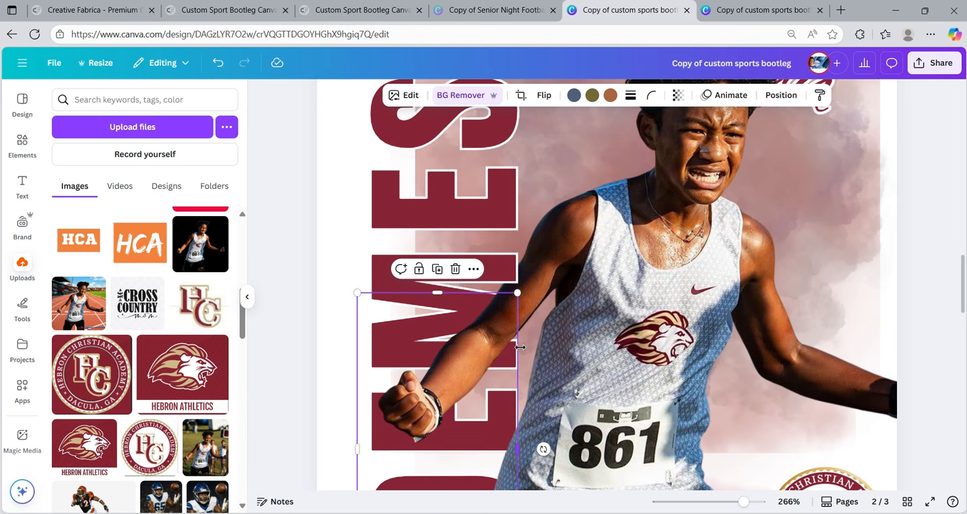
left_click_drag(520, 348, 521, 347)
left_click(929, 269)
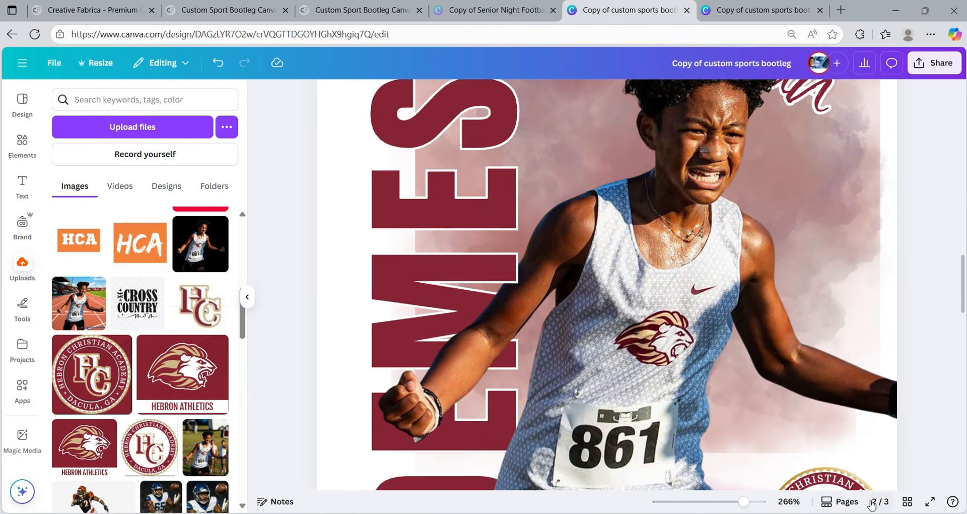
left_click_drag(743, 502, 721, 504)
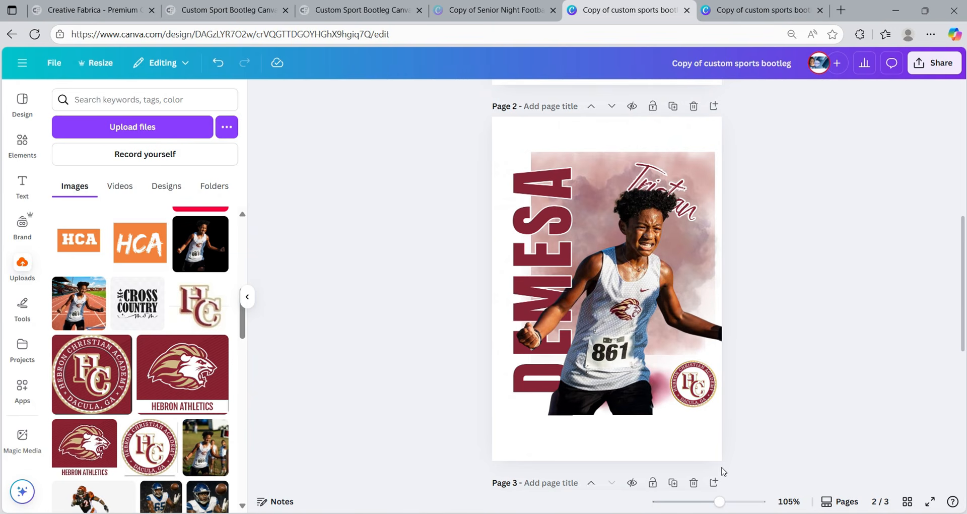
- Click through DEMESA to the arm overlay strip and pull its bottom edge up to the fist
left_click(576, 375)
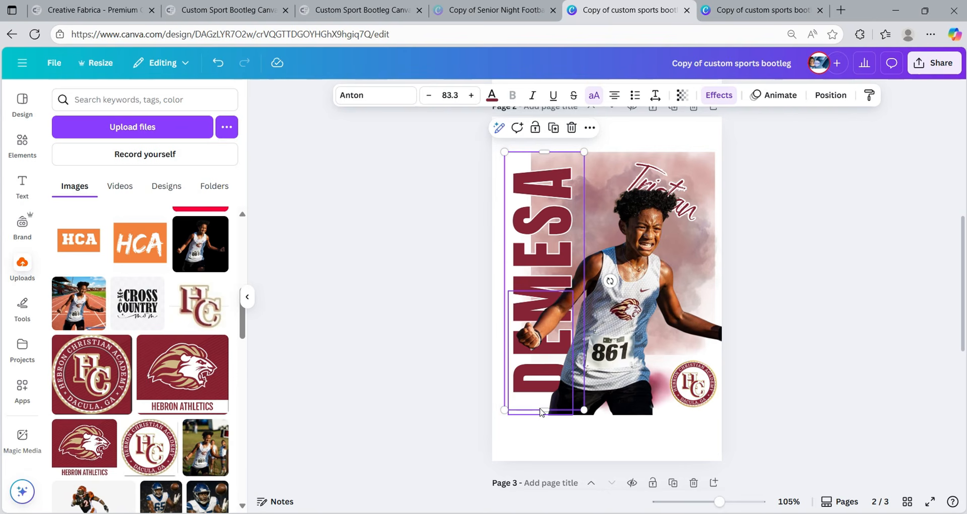
left_click(544, 411)
left_click(586, 385)
left_click(547, 389)
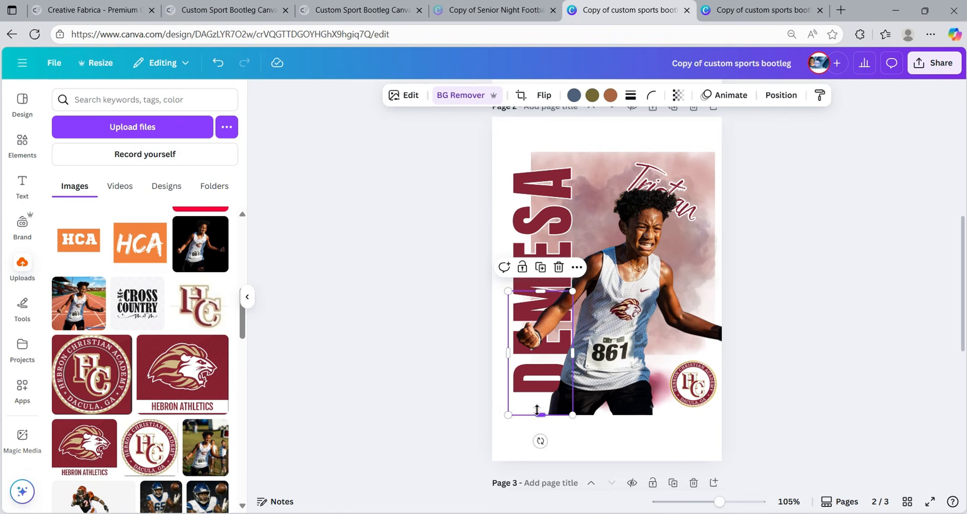
left_click_drag(538, 415, 541, 353)
left_click(897, 323)
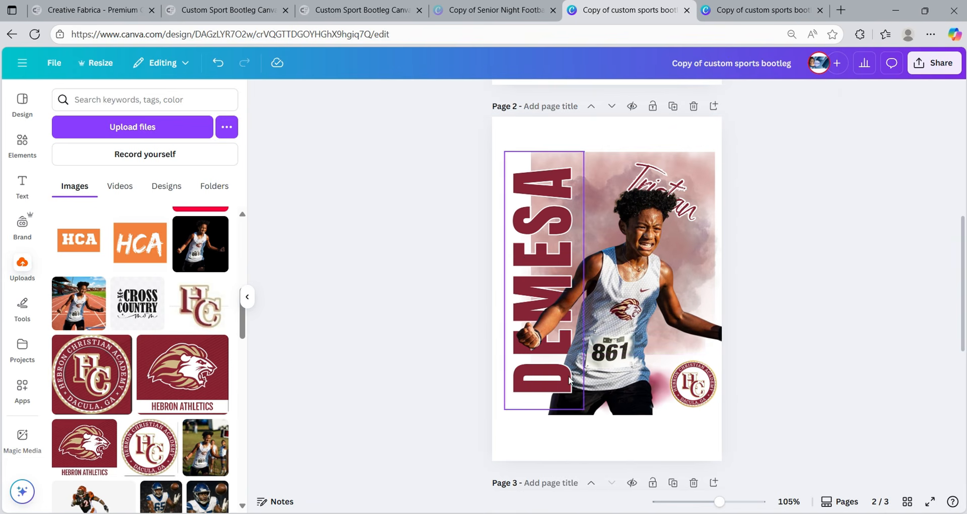
left_click(567, 350)
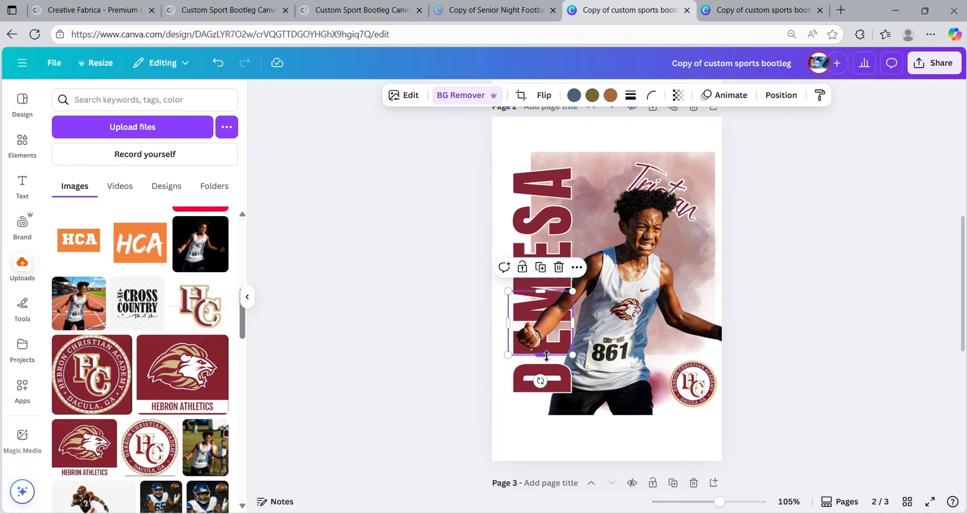
left_click_drag(546, 356, 546, 357)
left_click(849, 287)
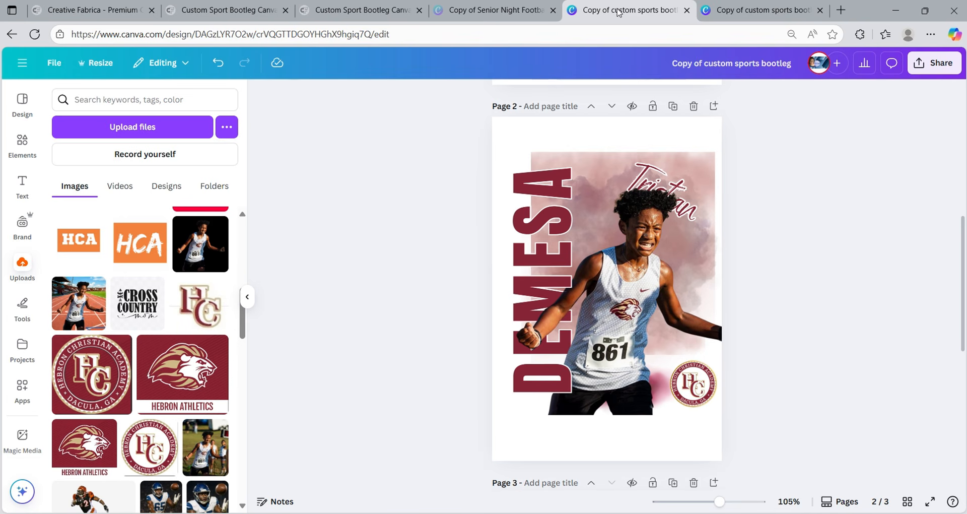
- Drag the smoke backdrop's corners outward to about 4.3 by 5.8 in, past the poster's left edge
left_click(565, 181)
left_click(574, 169)
left_click(592, 162)
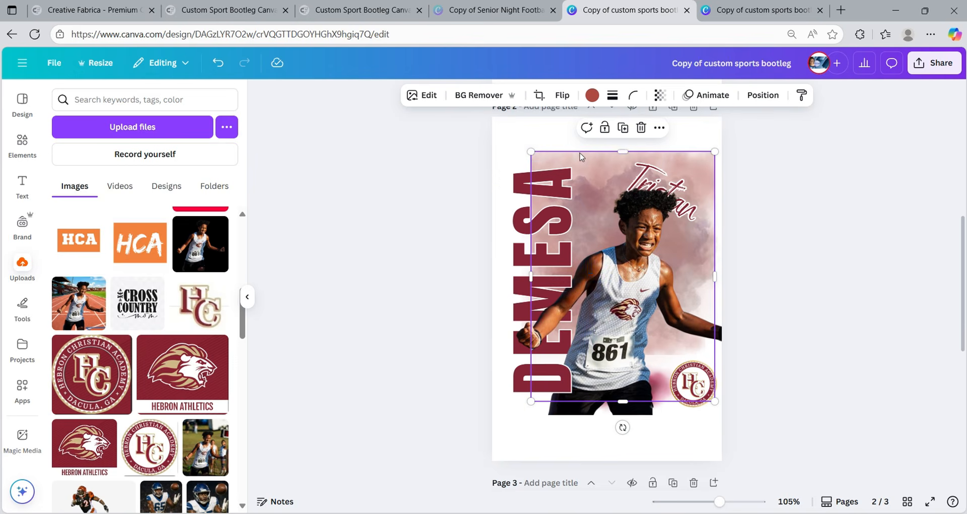
left_click_drag(531, 151, 479, 132)
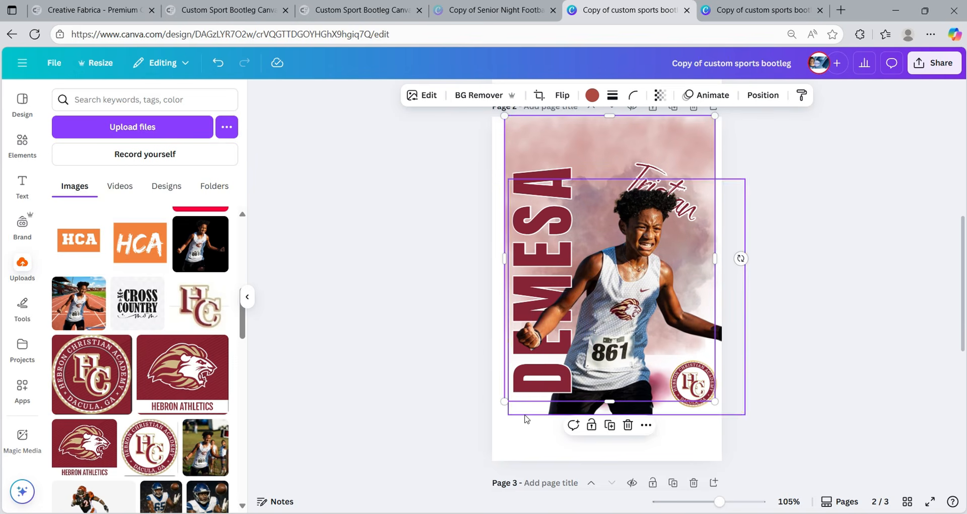
left_click_drag(504, 402, 470, 447)
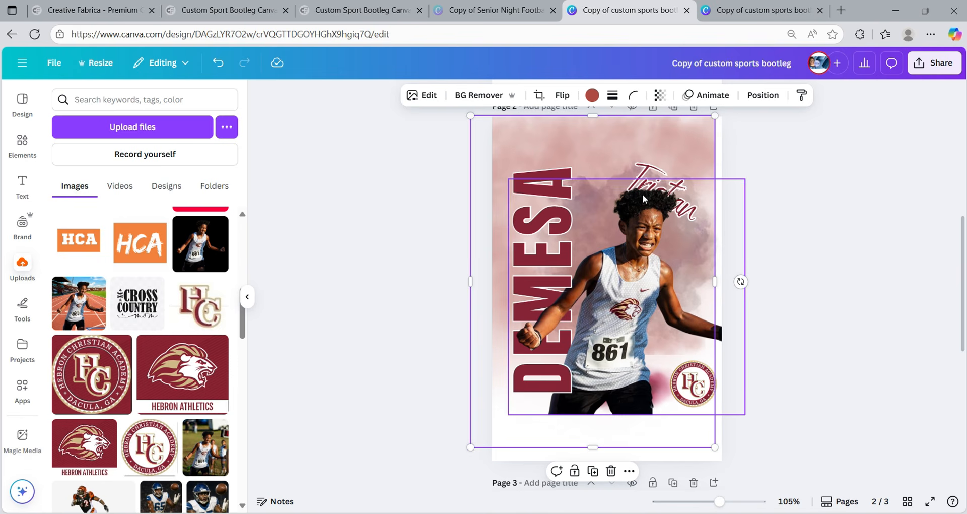
left_click(546, 274)
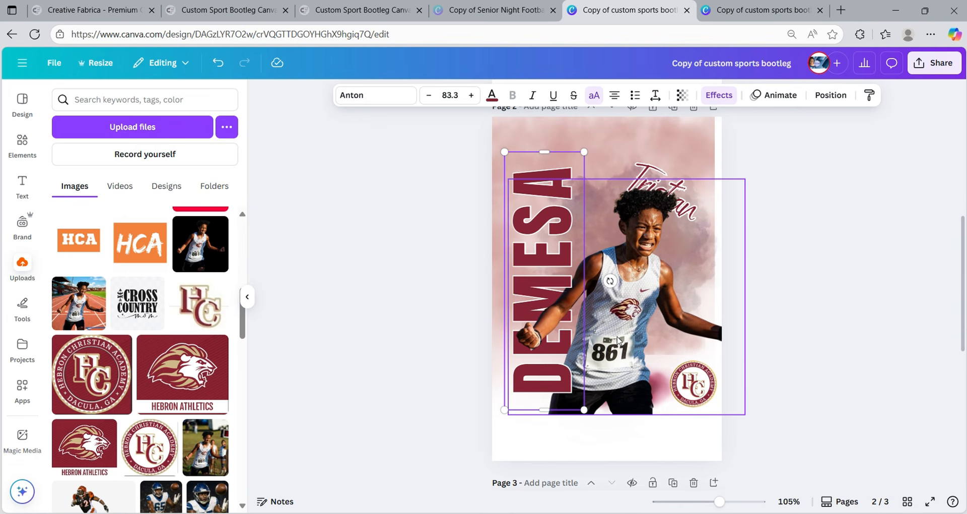
left_click(774, 302)
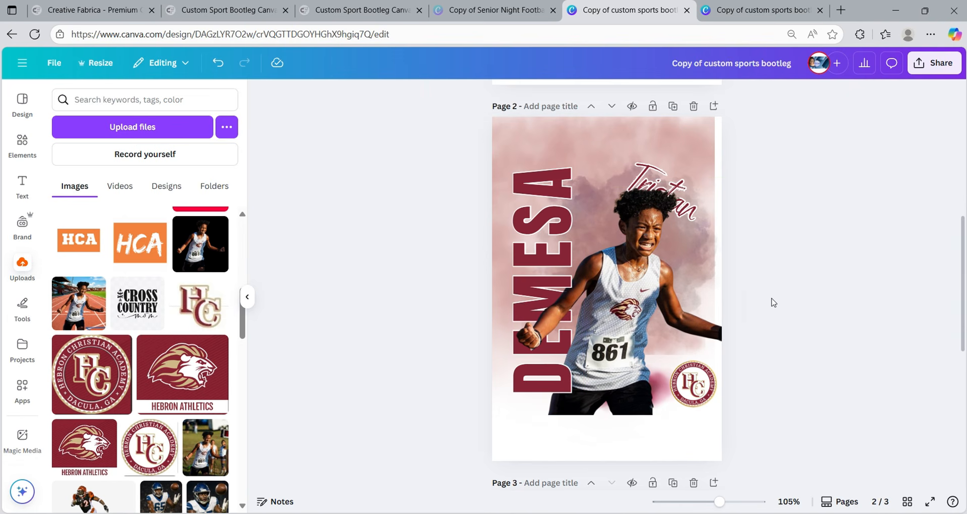
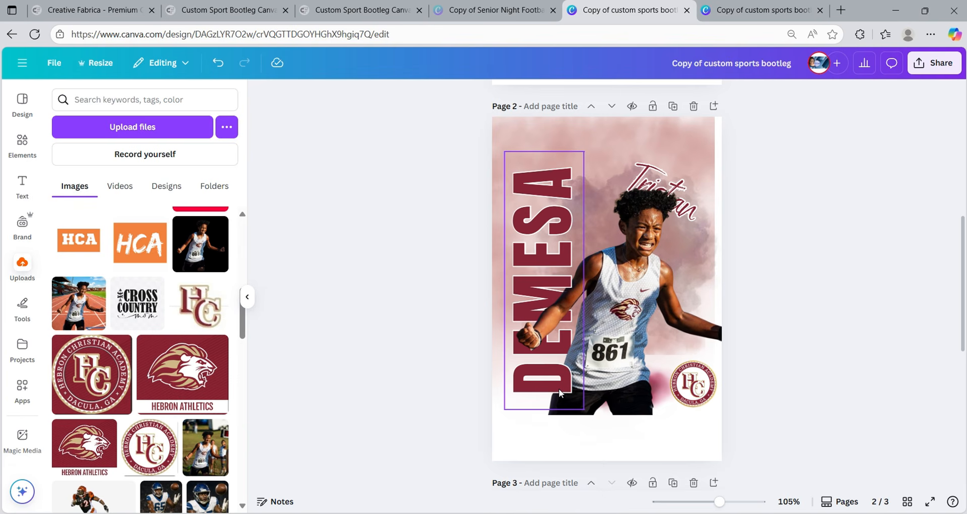
- In the Layers list, select the fist image, DEMESA text and runner photo together
left_click(556, 204)
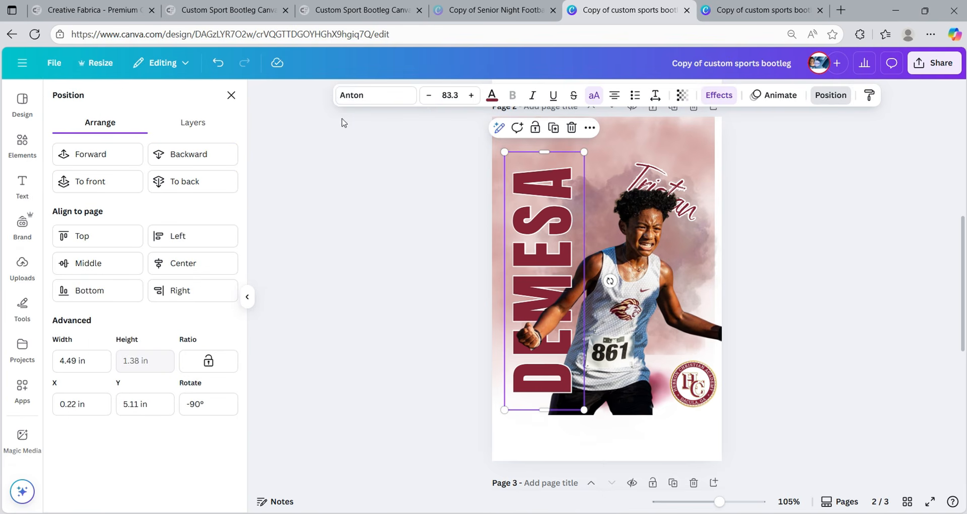
left_click(185, 122)
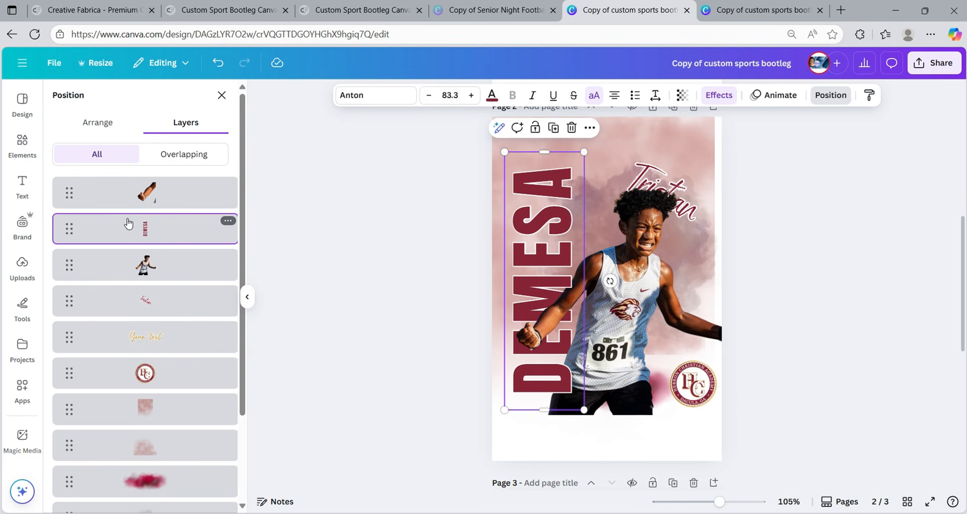
left_click(175, 200)
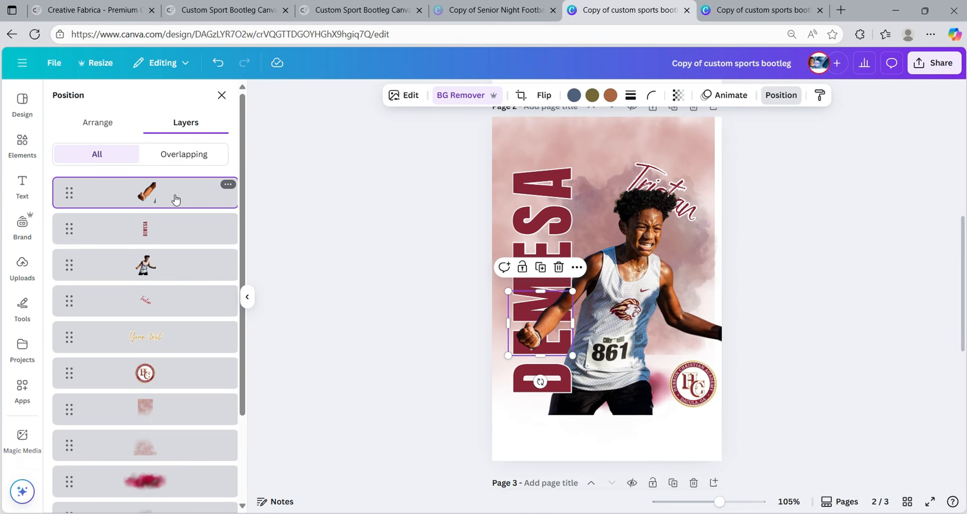
key("shift")
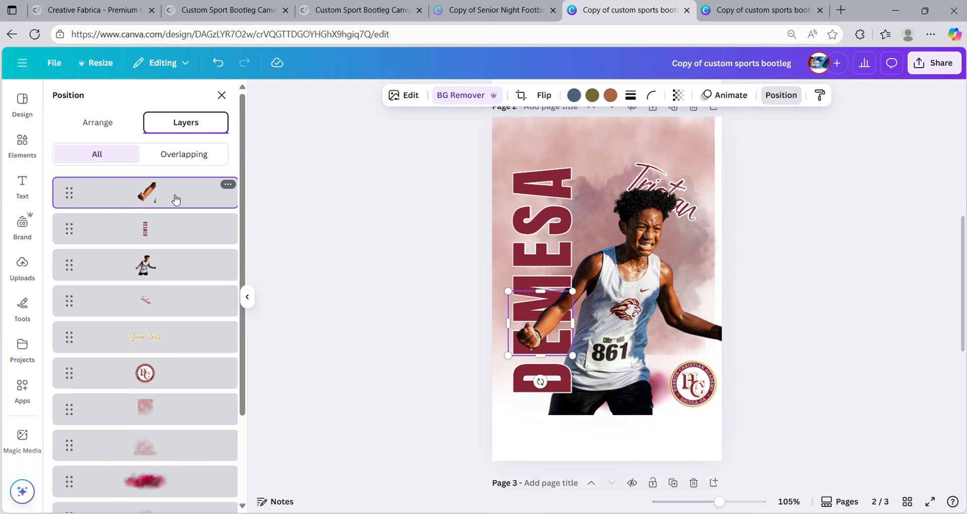
left_click(177, 230, "shift")
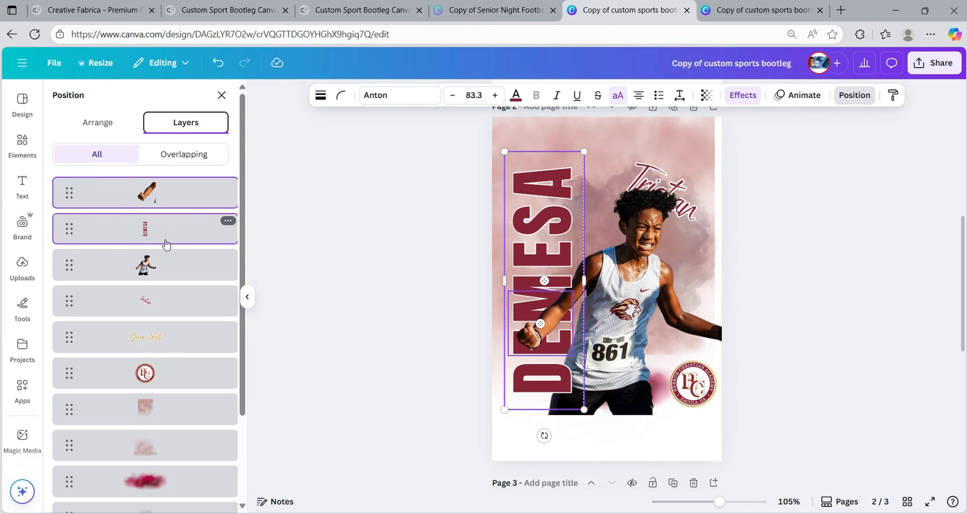
left_click(156, 267, "shift")
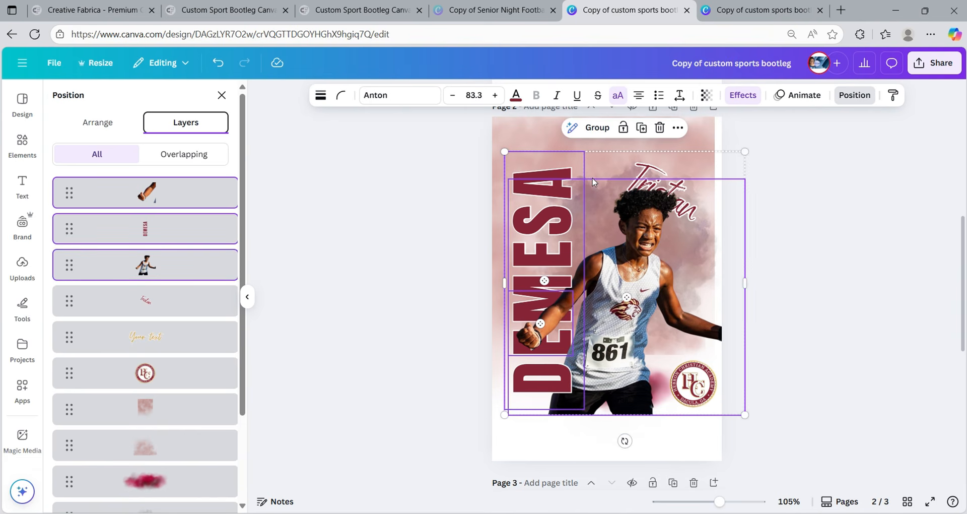
- Group the fist, DEMESA and runner photo, then move the group down the page
left_click(597, 127)
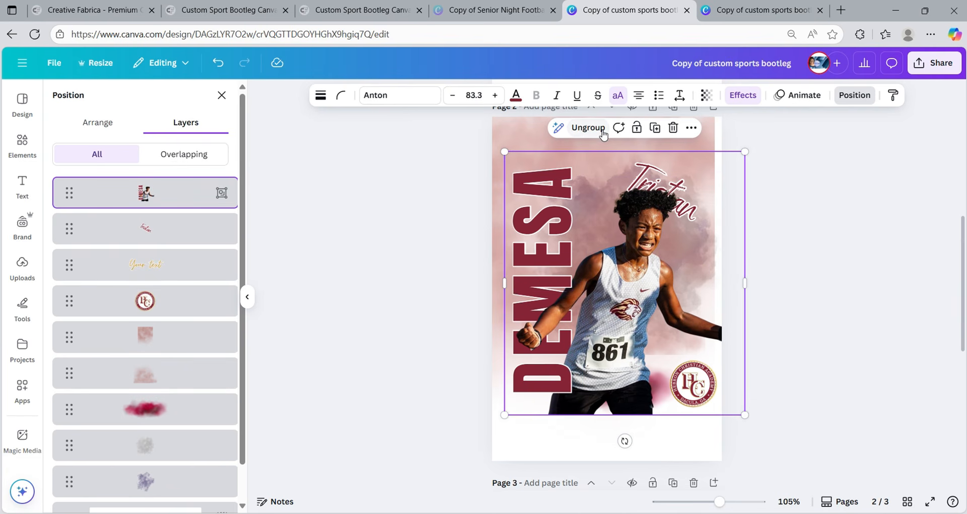
left_click_drag(627, 297, 622, 272)
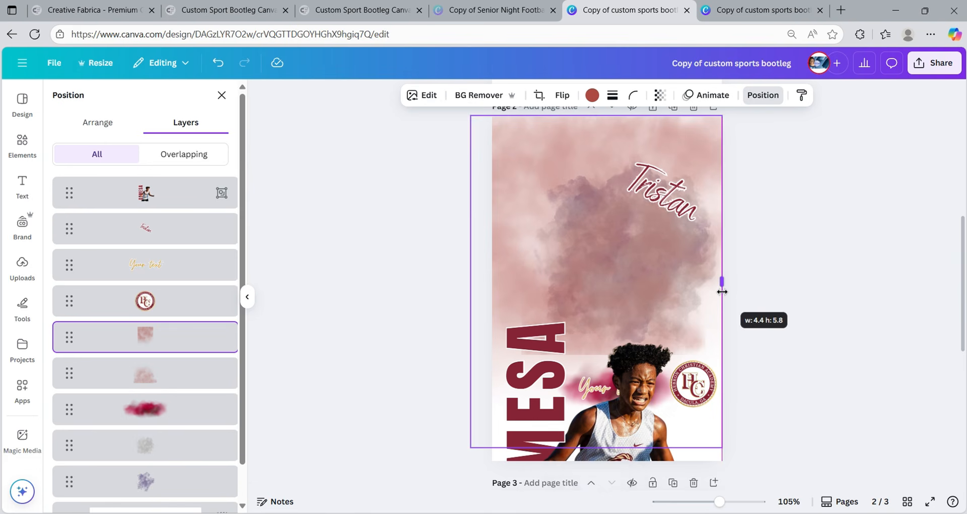
left_click_drag(722, 289, 722, 289)
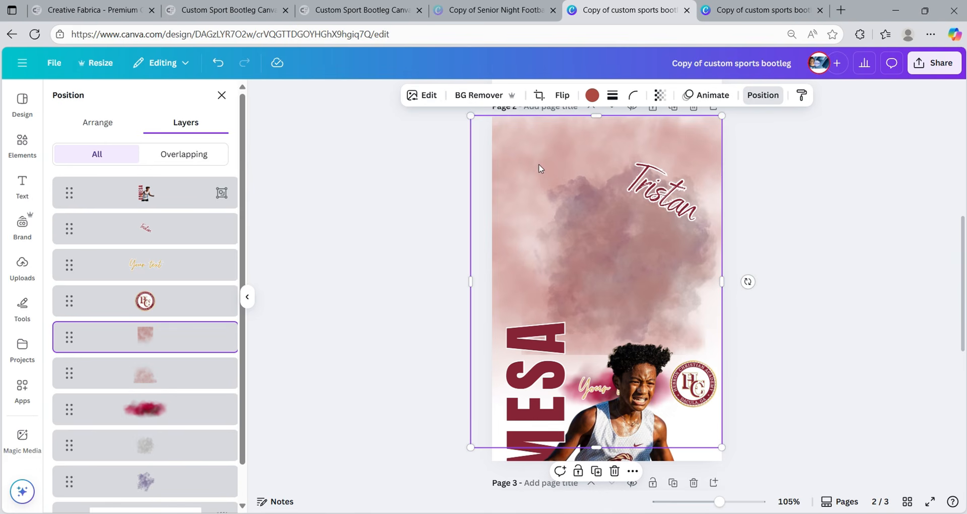
- Shrink and delete the pink watercolour backdrop
left_click_drag(471, 117, 521, 161)
left_click(581, 143)
left_click(632, 132)
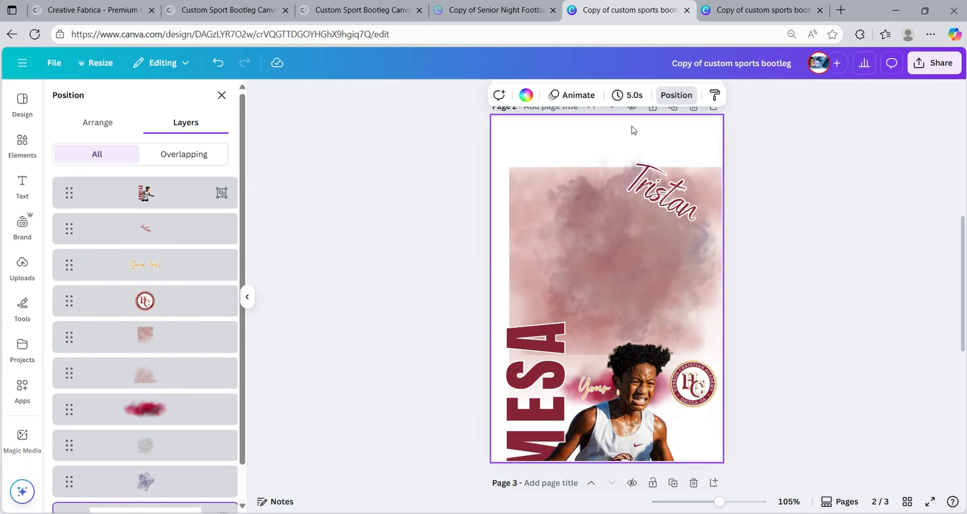
left_click(767, 198)
left_click(579, 221)
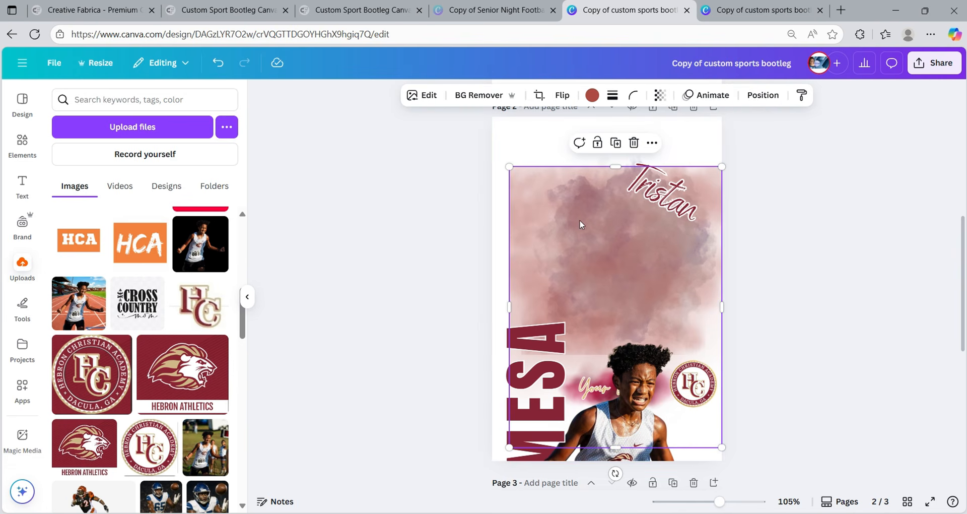
left_click(633, 142)
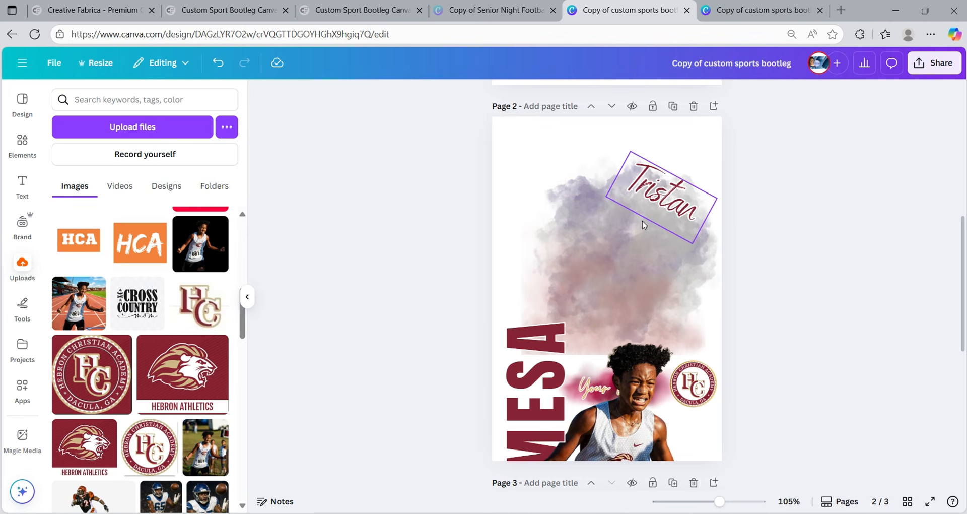
- Shift Tristan down-right and spread the grey smoke cloud over the poster's upper half
left_click_drag(666, 190, 684, 216)
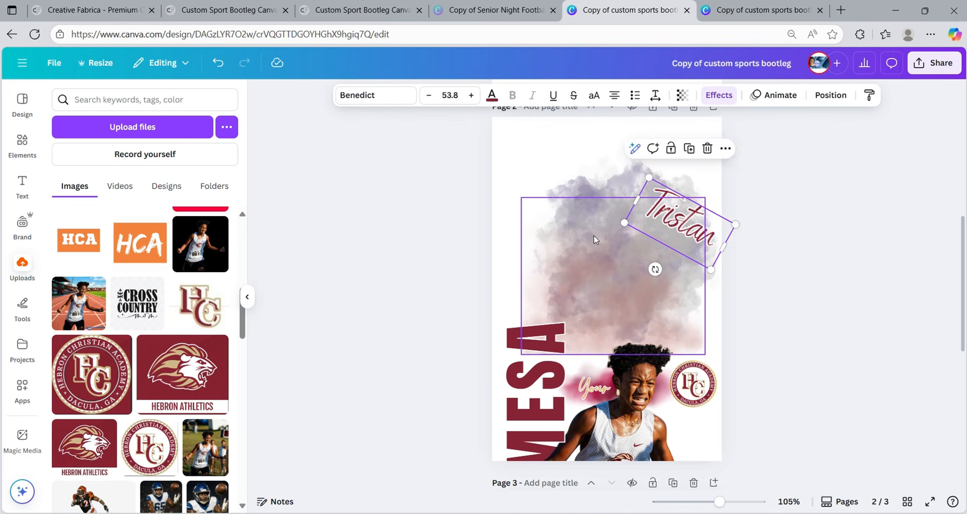
left_click(598, 242)
left_click_drag(596, 240, 602, 264)
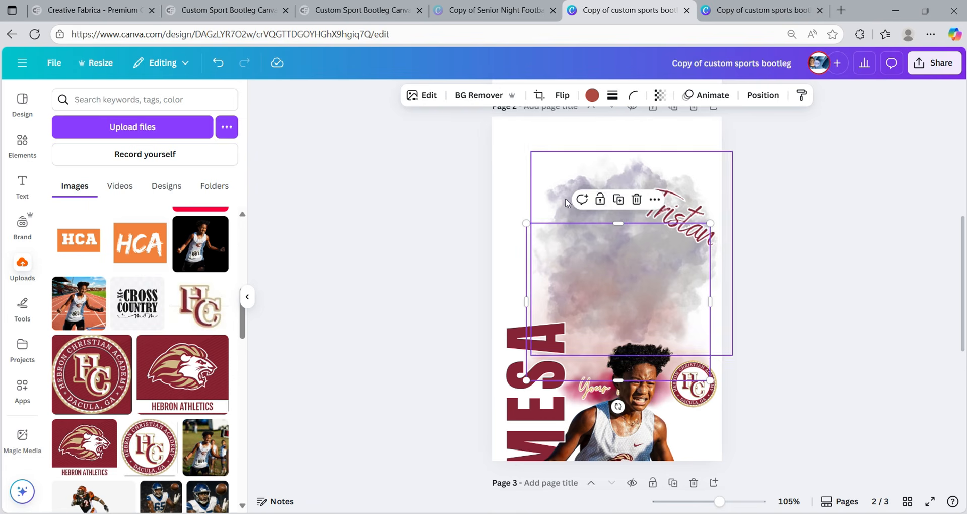
left_click_drag(567, 197, 548, 162)
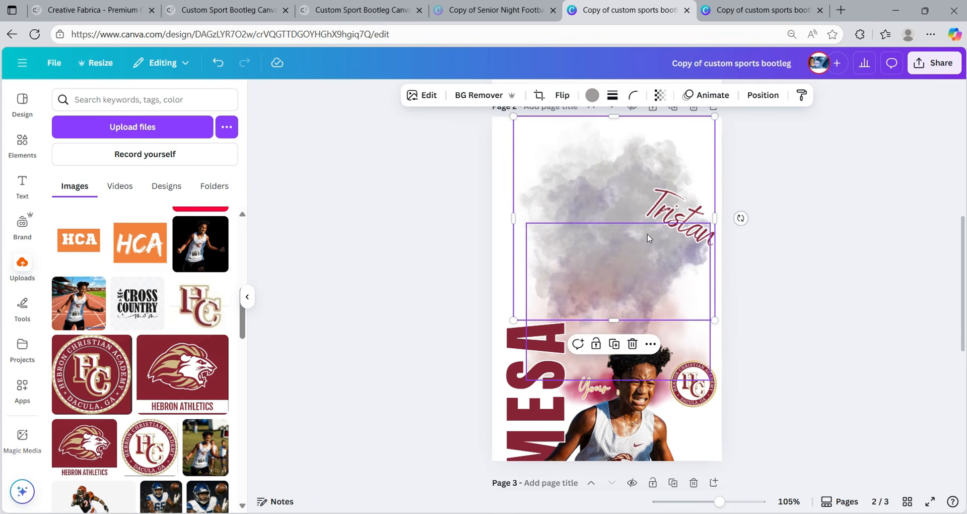
mouse_move(606, 279)
left_mouse_down()
mouse_move(598, 260)
mouse_move(600, 280)
left_mouse_up()
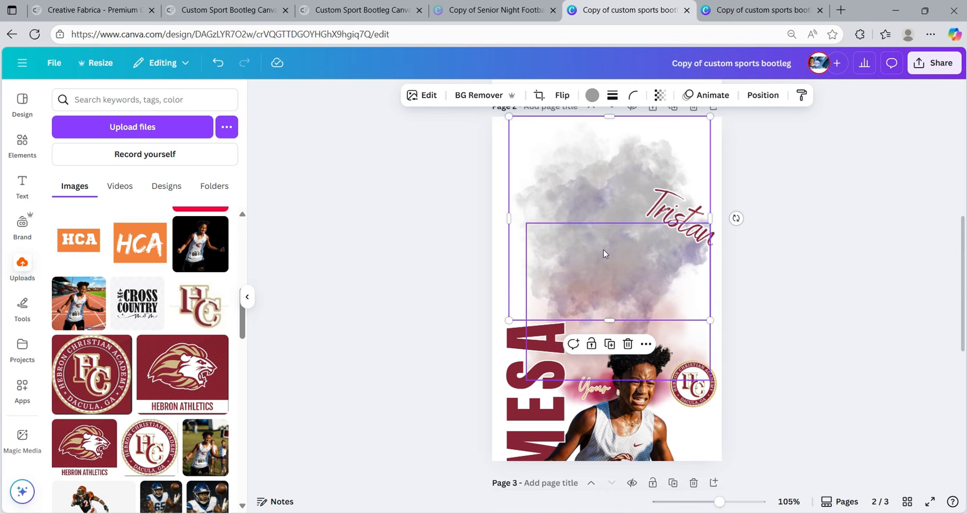
left_click(754, 94)
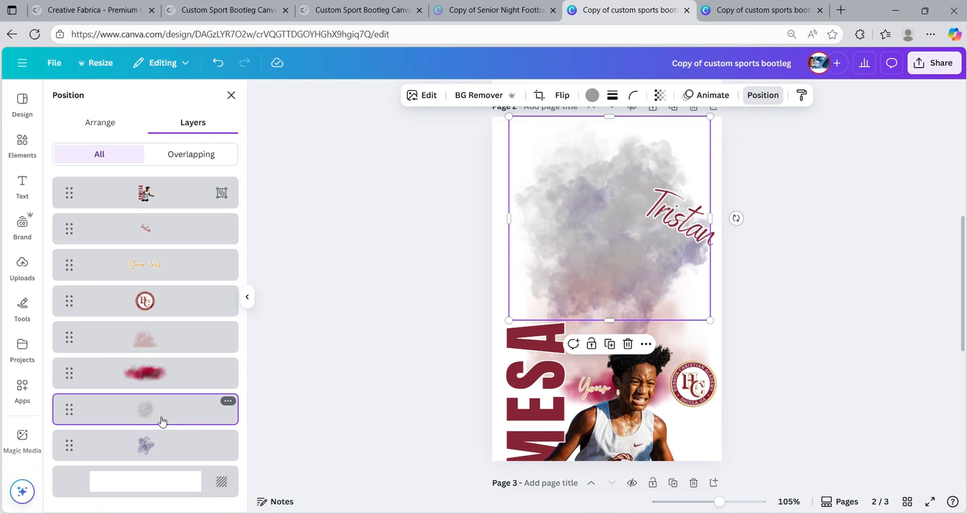
- Move the purple smoke layer up-left and enlarge it behind the runner
left_click(166, 447)
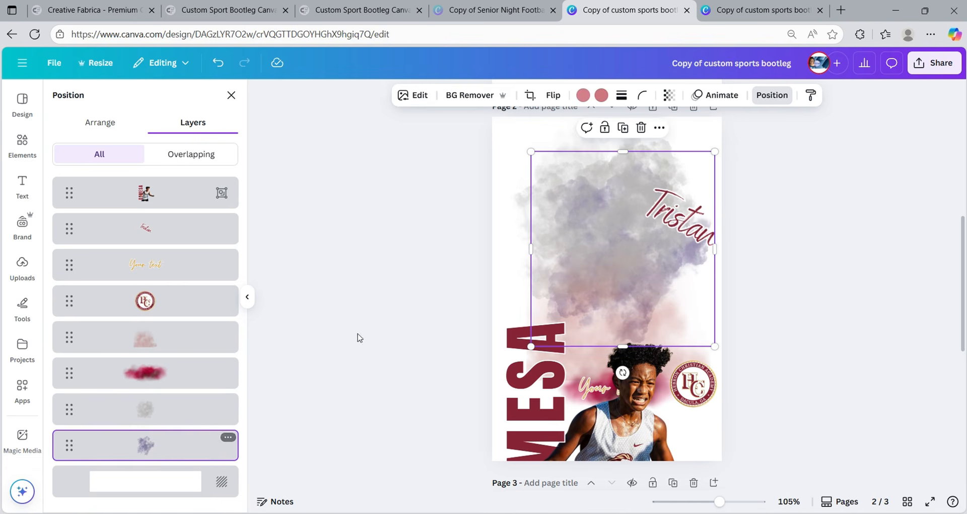
left_click_drag(601, 270, 575, 238)
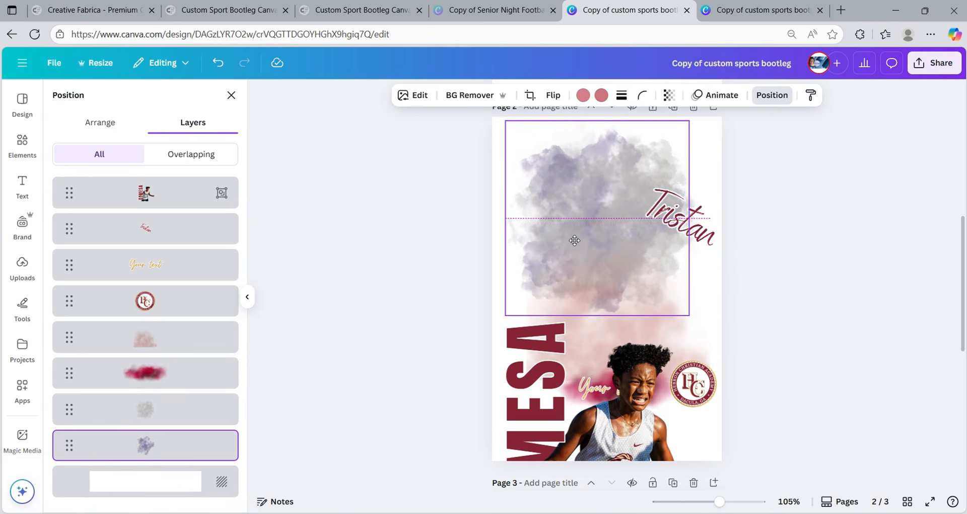
left_click_drag(687, 313, 717, 345)
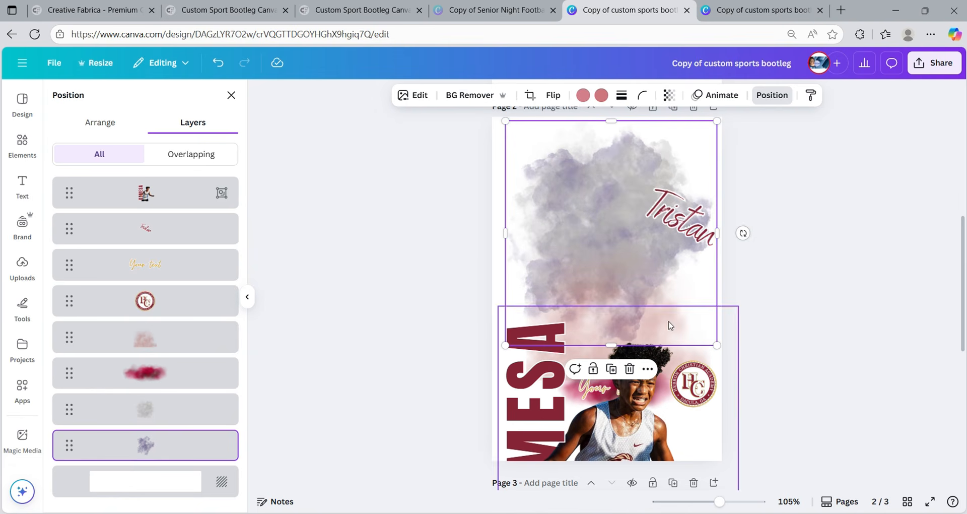
- Stretch the pink smoke layer upward, leftward and wider to the right
left_click(169, 338)
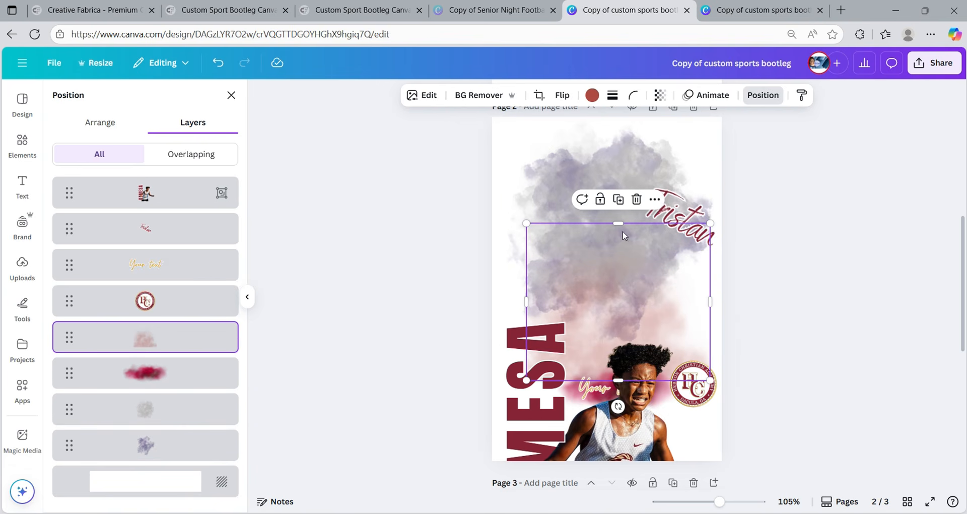
left_click_drag(619, 223, 623, 150)
left_click_drag(526, 267, 509, 266)
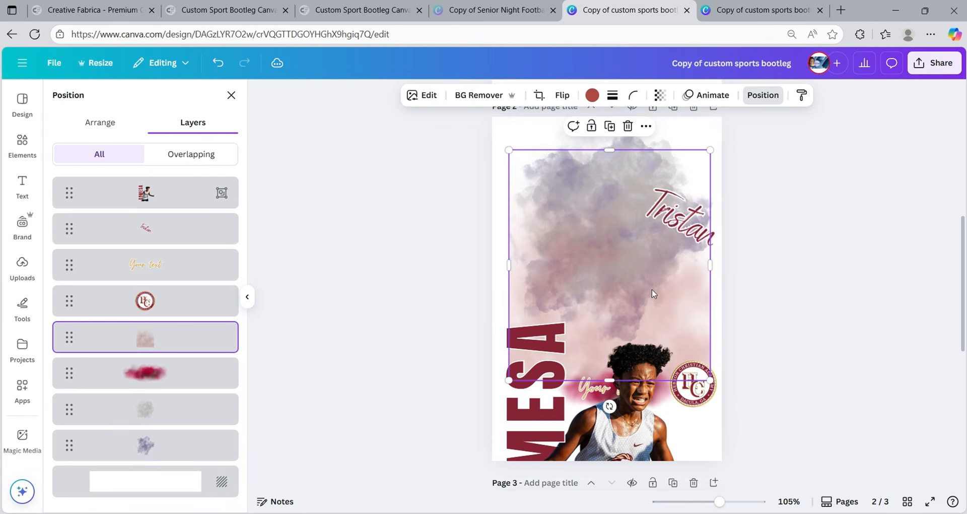
left_click_drag(710, 265, 723, 275)
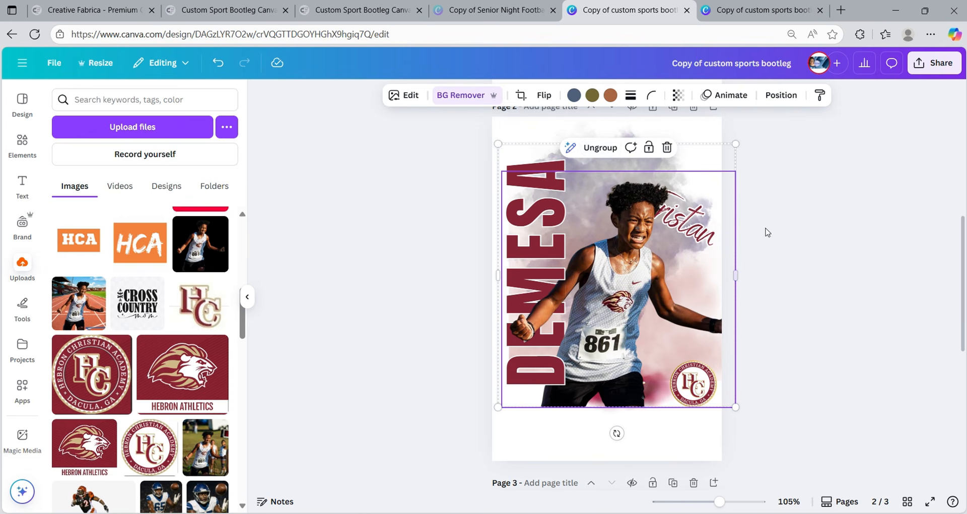
- Move Tristan to the poster top, enlarge it to 69.1, and drag its layer above all others
left_click(851, 233)
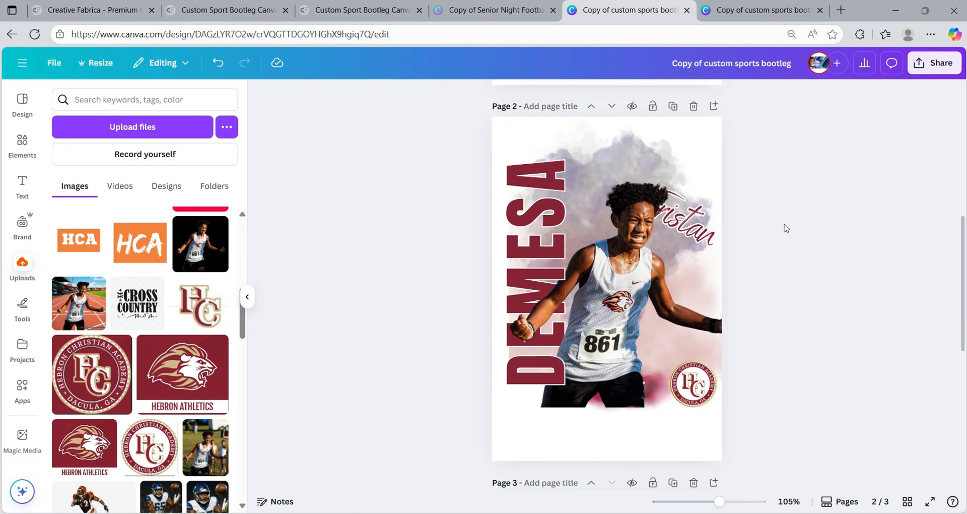
left_click(683, 235)
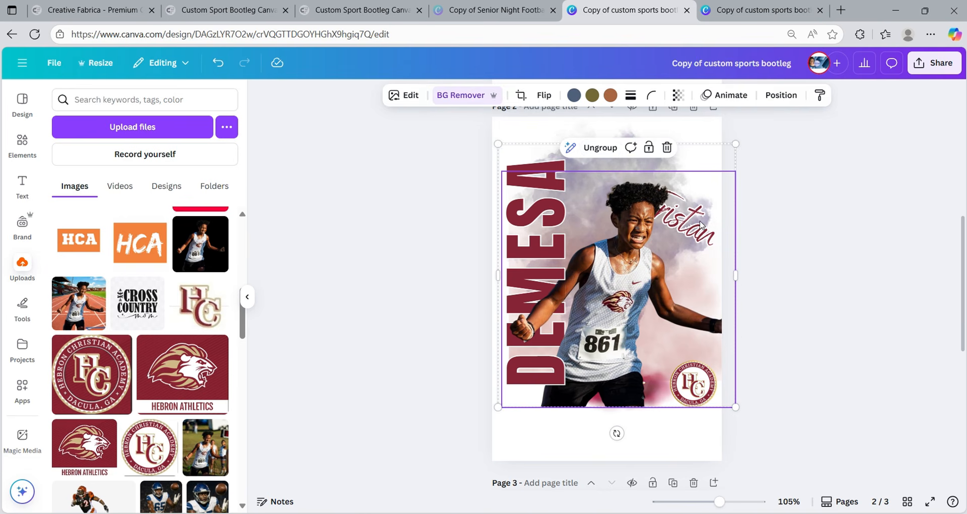
left_click(781, 95)
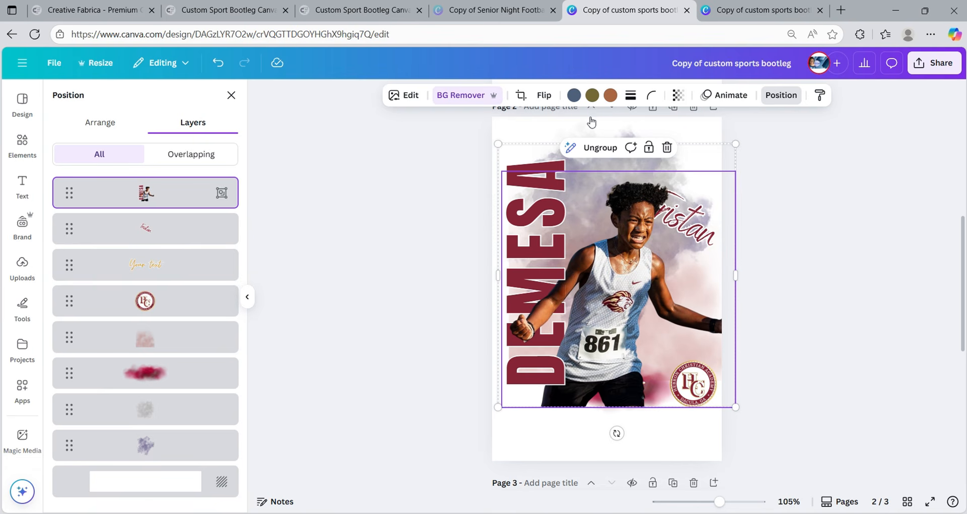
left_click(147, 229)
left_click_drag(701, 227, 677, 182)
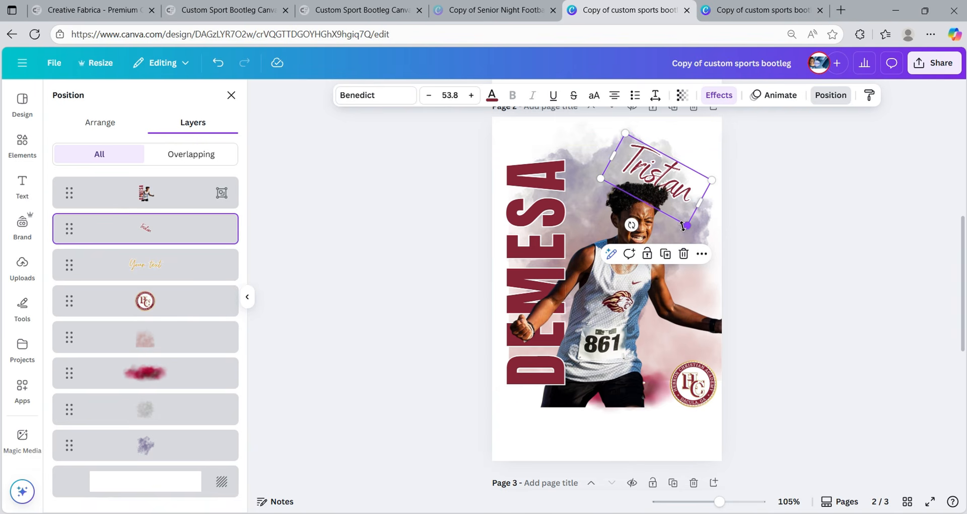
left_click_drag(685, 226, 704, 252)
left_click_drag(694, 217, 687, 199)
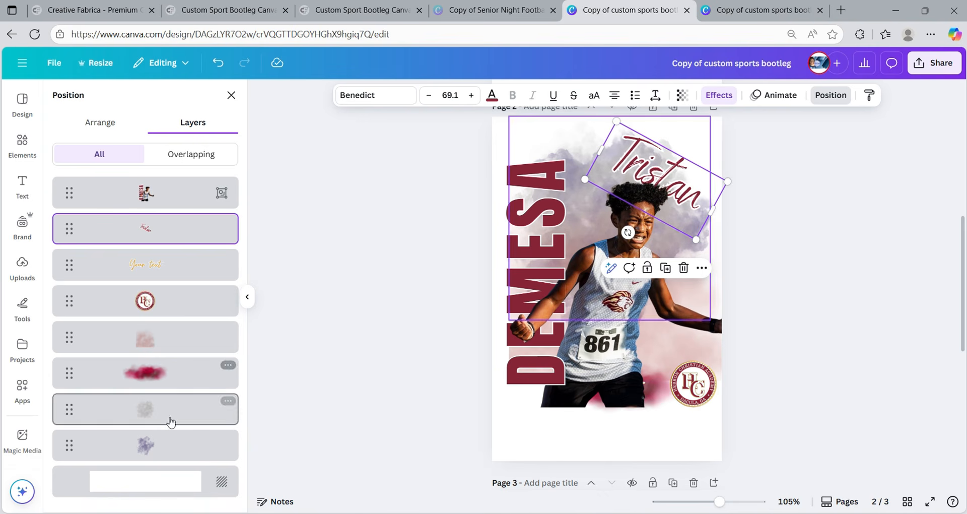
left_click_drag(192, 231, 191, 182)
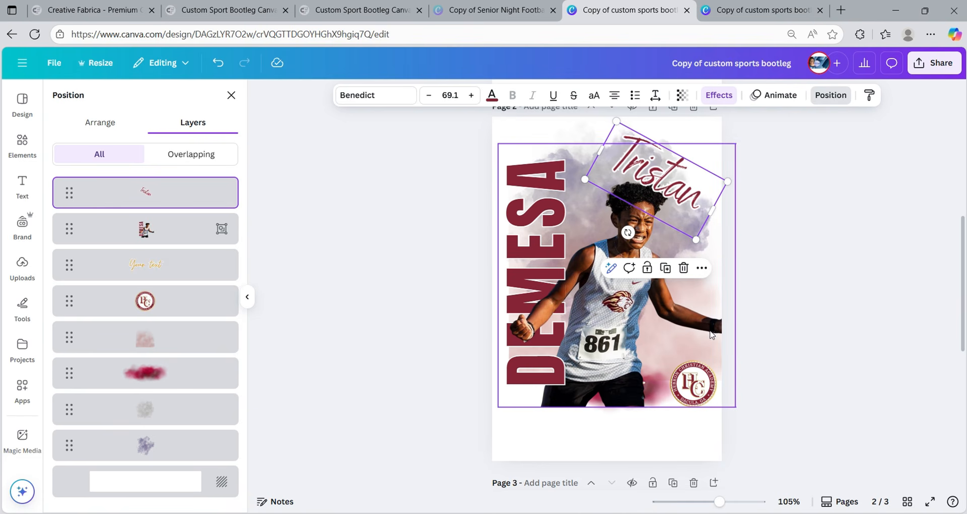
- Raise the runner photo group, with Your text and the red smoke moved below it
left_click(694, 441)
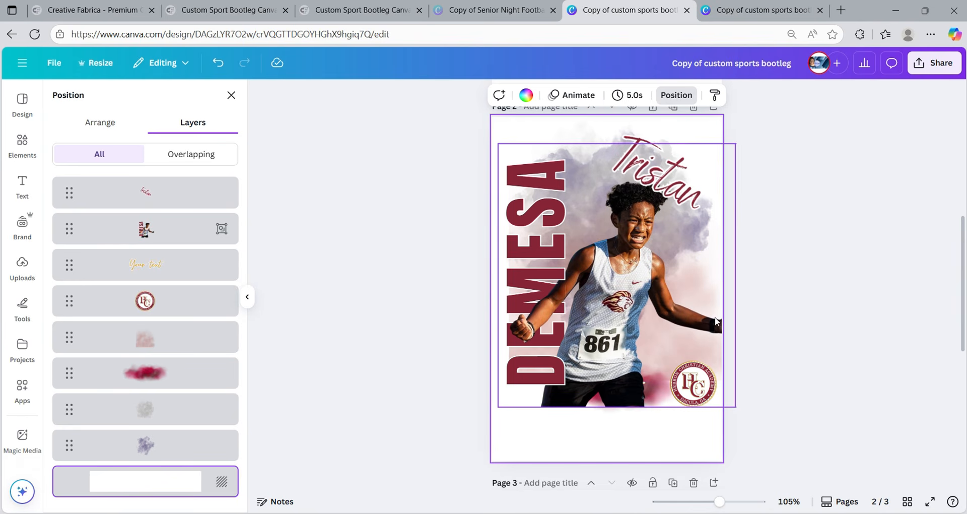
left_click(708, 397)
left_click_drag(707, 397, 700, 379)
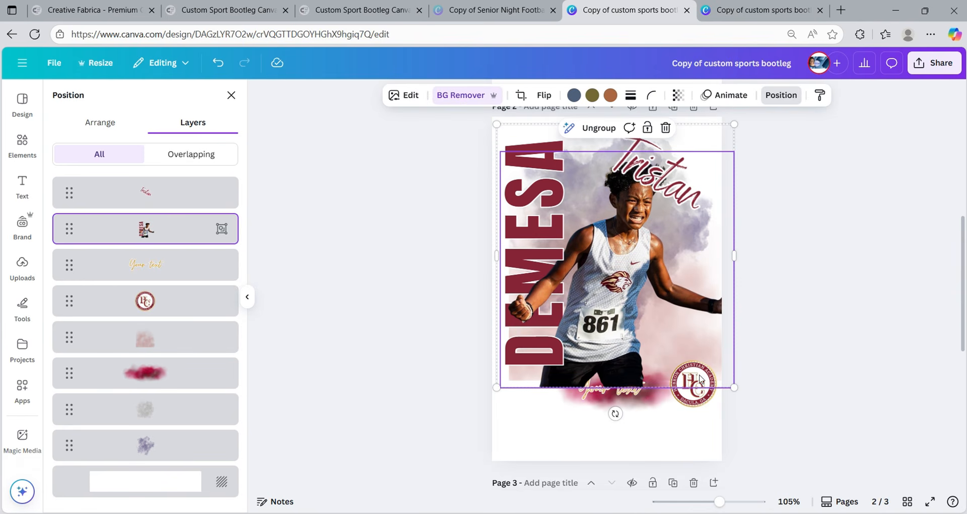
left_click(590, 375)
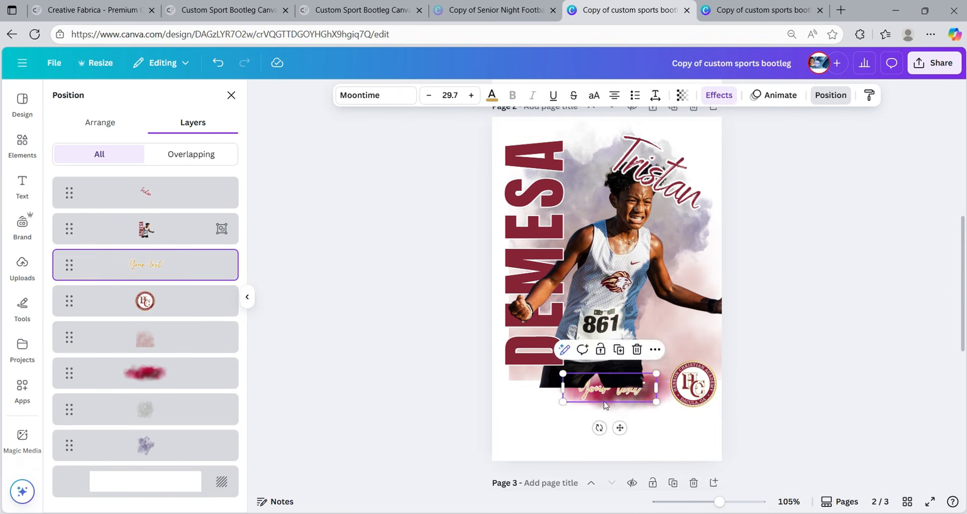
left_click_drag(590, 376, 592, 416)
left_click(689, 423)
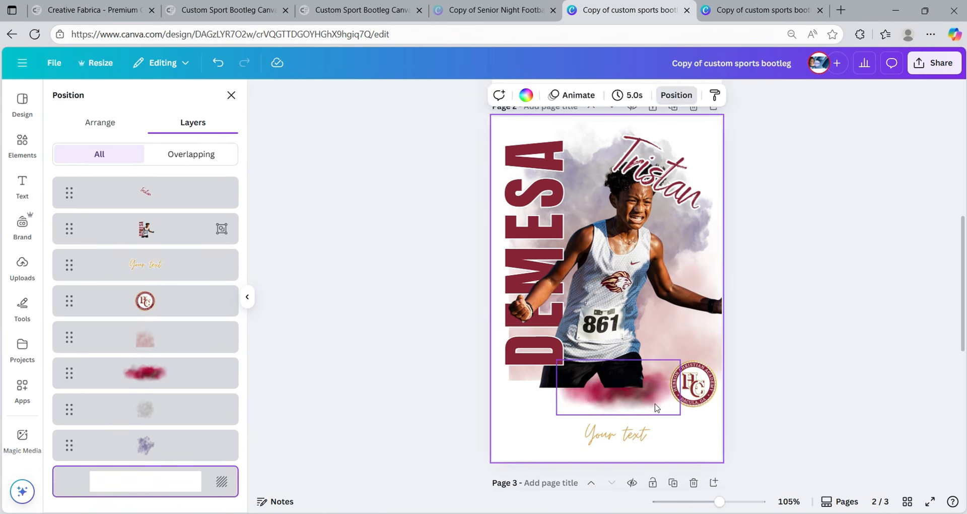
left_click_drag(656, 405, 654, 452)
left_click(684, 398)
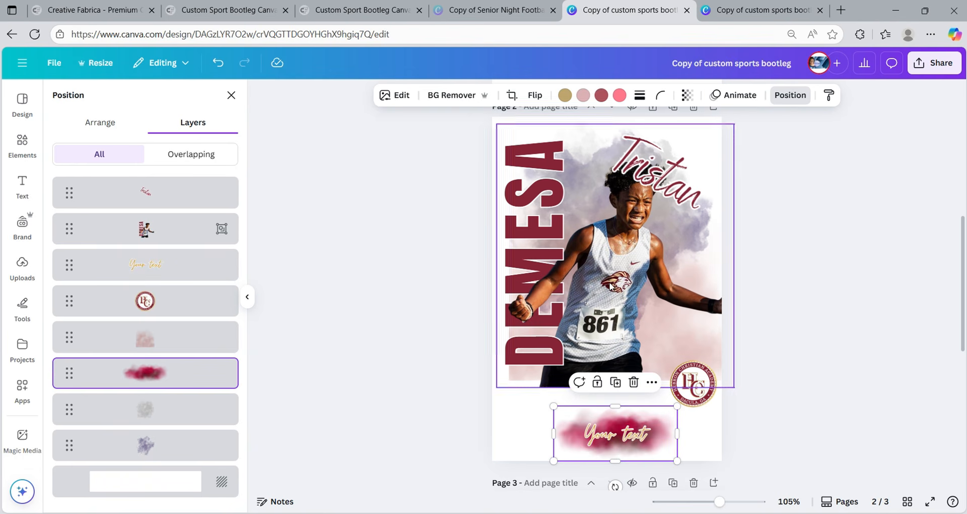
left_click_drag(627, 306, 624, 315)
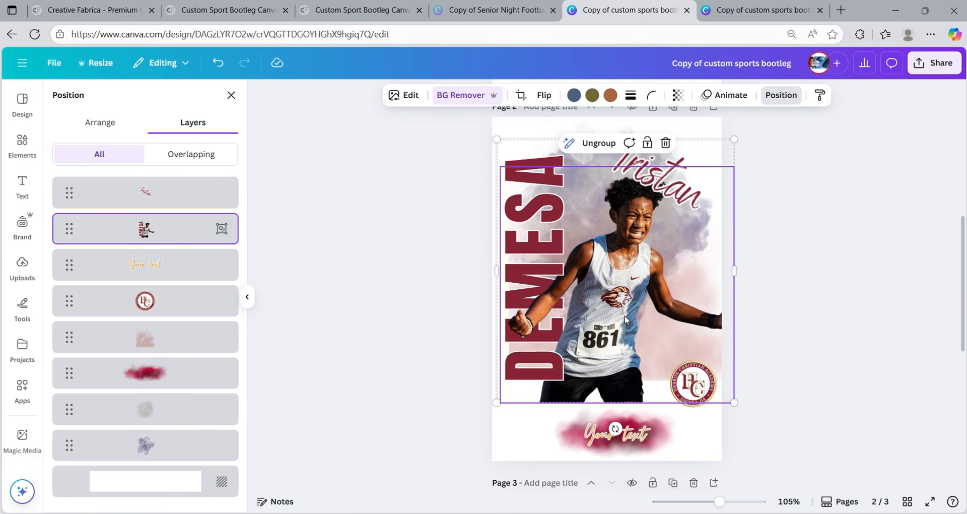
- Move the HC logo onto the runner's arm and bring it to the front
left_click(692, 398)
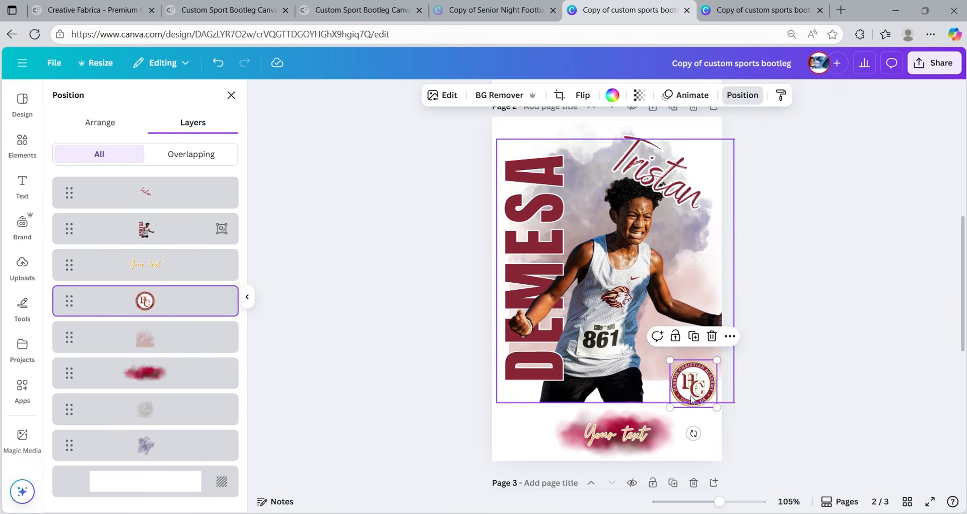
left_click_drag(692, 396, 699, 341)
right_click(699, 340)
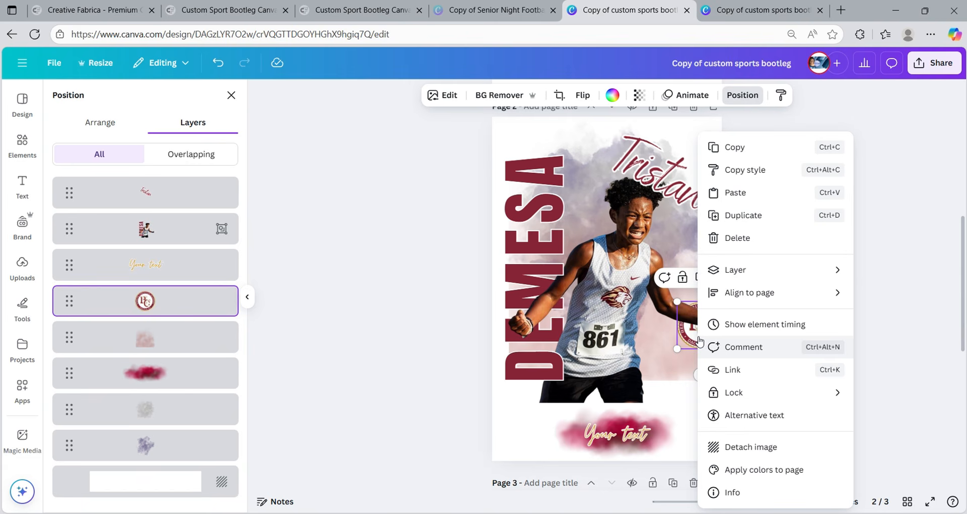
mouse_move(705, 271)
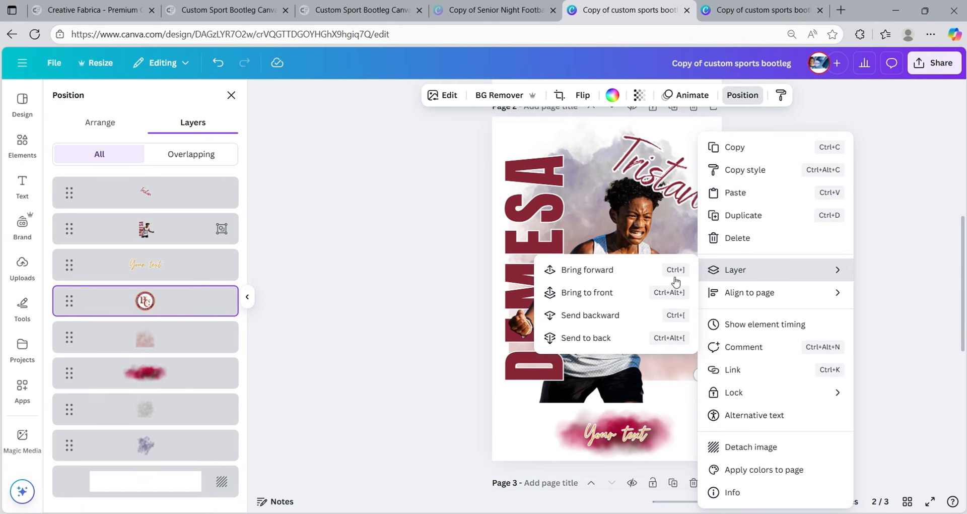
left_click(587, 292)
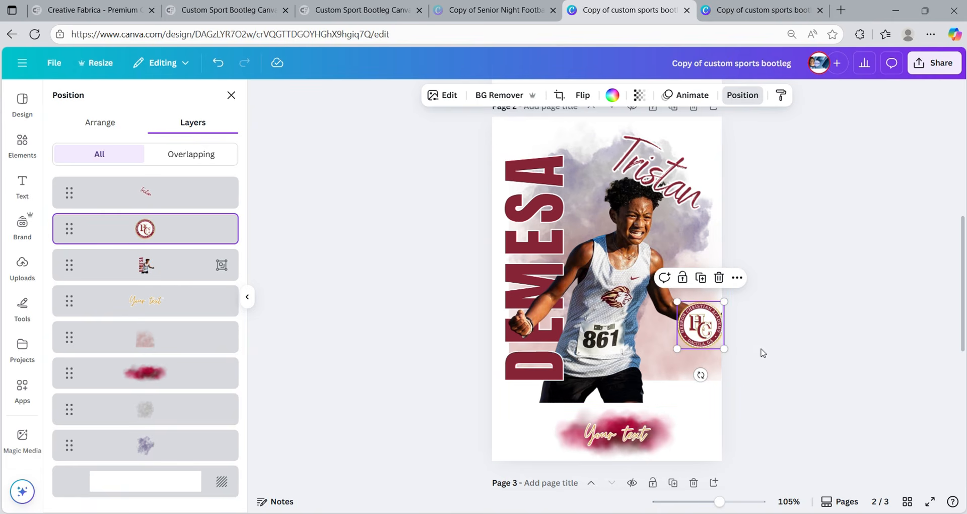
left_click(798, 322)
left_click(813, 321)
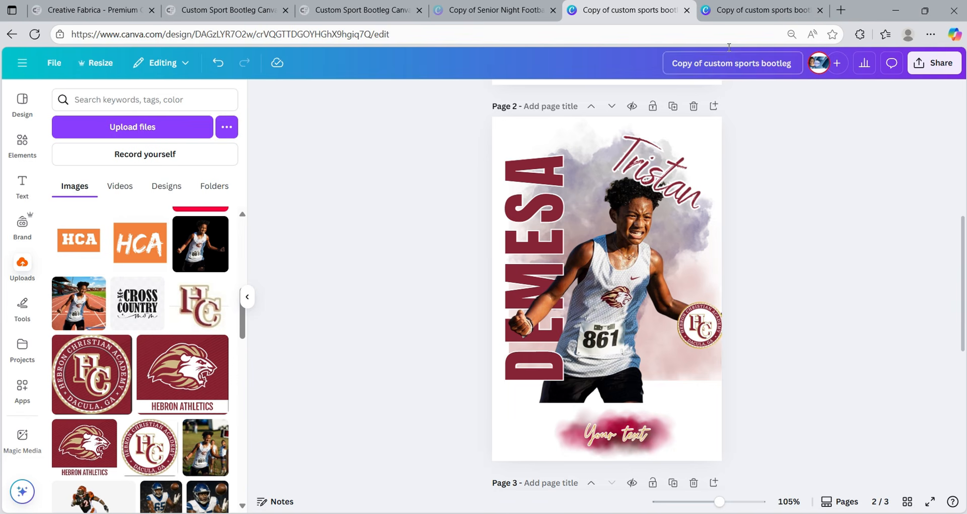
- Duplicate the pink cloud and drag the copy down the poster, slightly wider
left_click(756, 10)
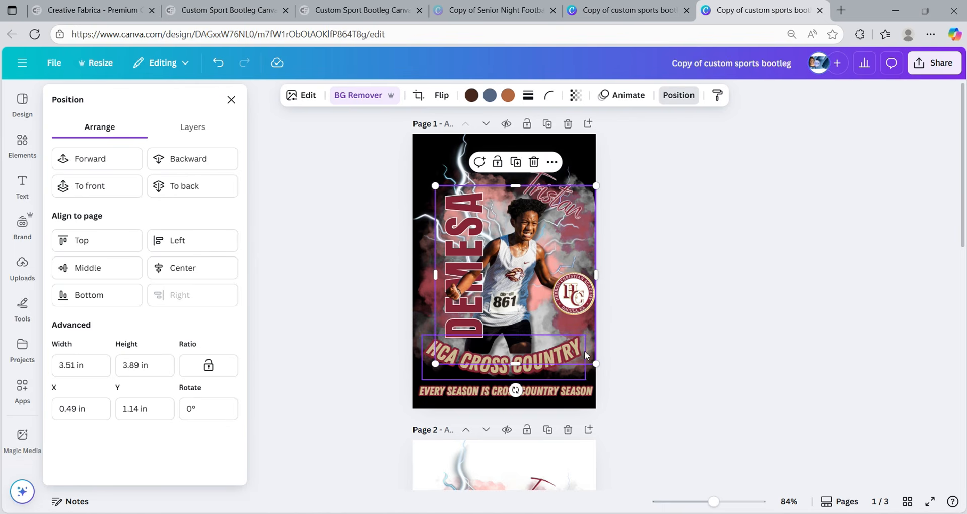
left_click(627, 10)
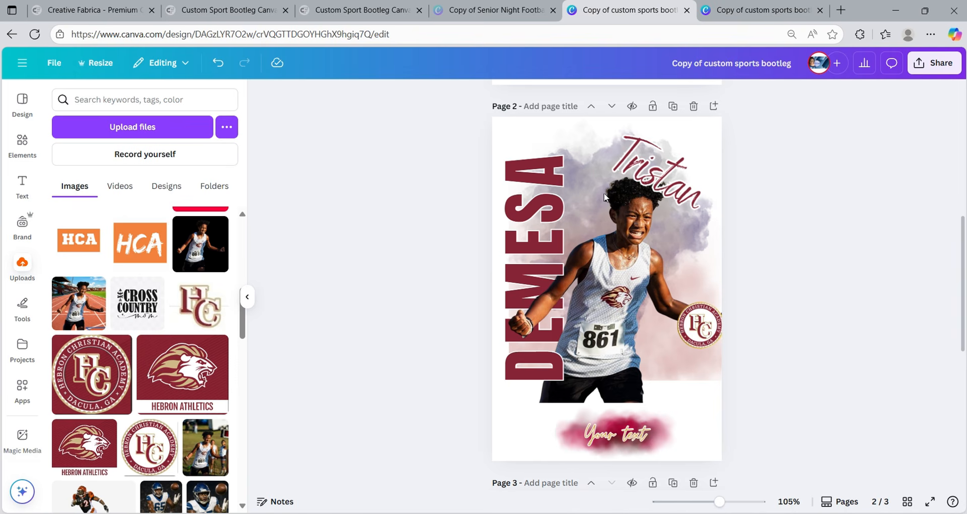
left_click(675, 383)
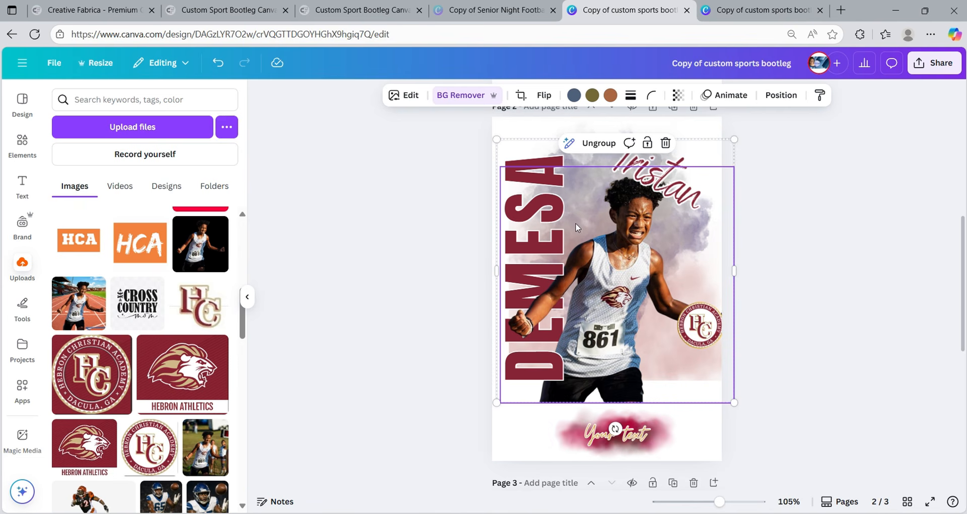
left_click(765, 100)
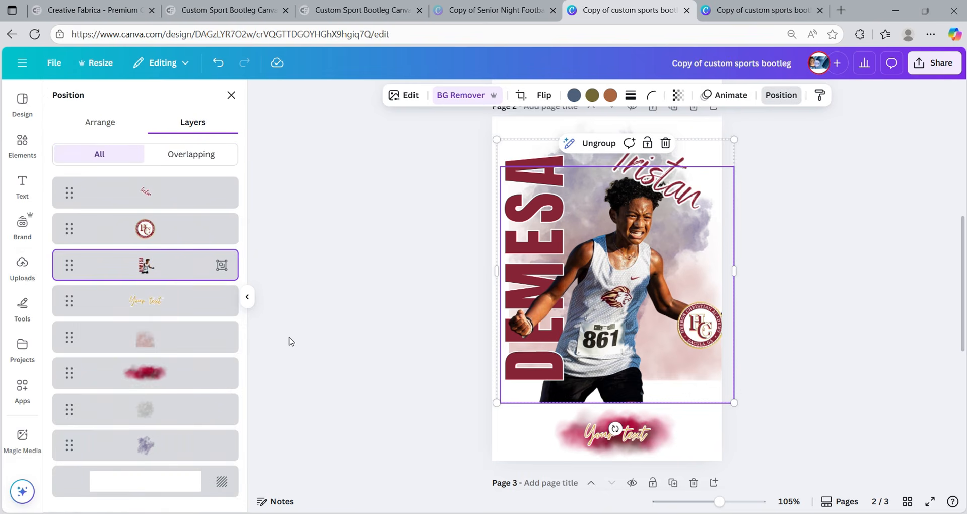
left_click(153, 339)
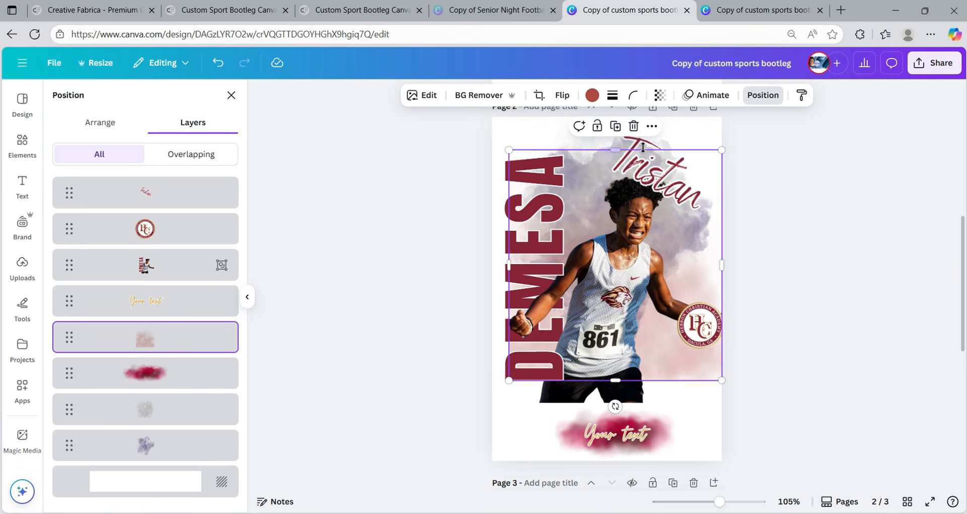
left_click(616, 126)
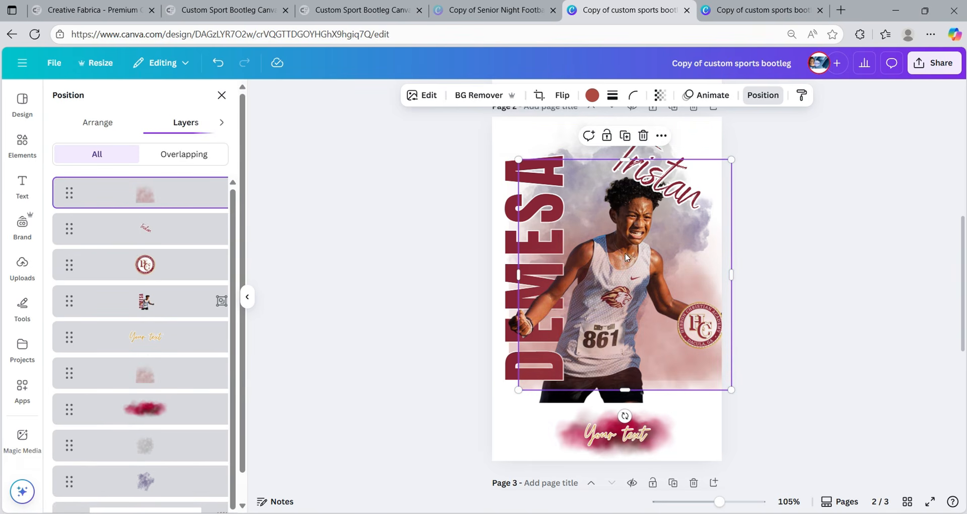
left_click_drag(662, 357, 651, 404)
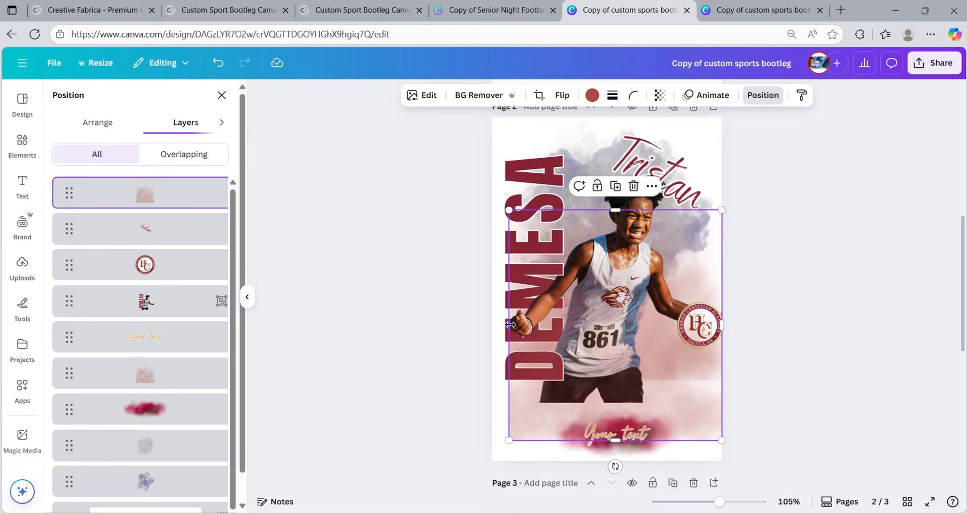
left_click_drag(510, 324, 505, 325)
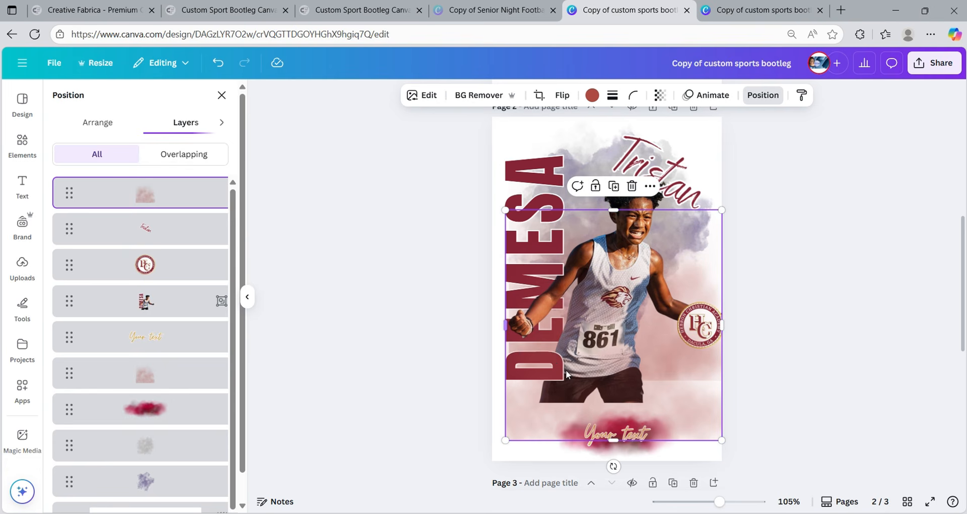
- Flip the cloud copy vertically and fit it 1.5 high at the page bottom
left_click(538, 95)
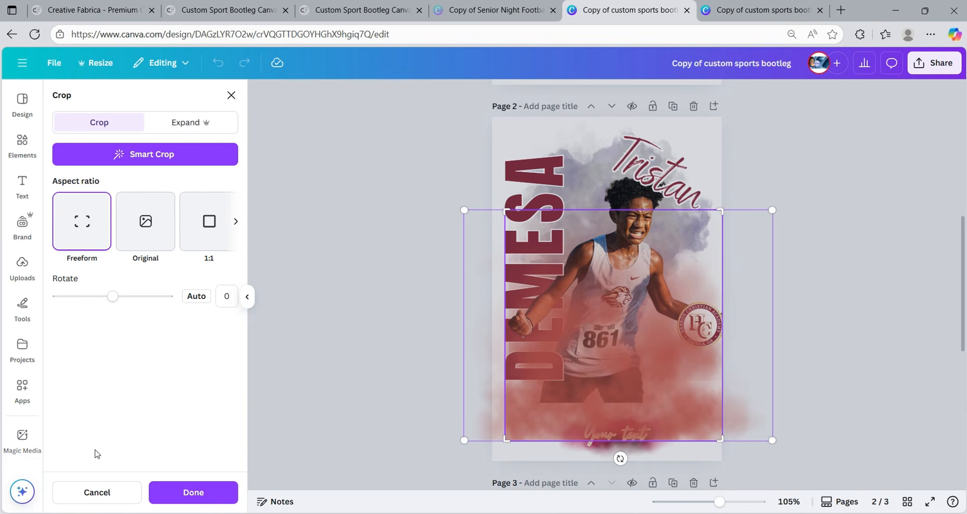
left_click(97, 492)
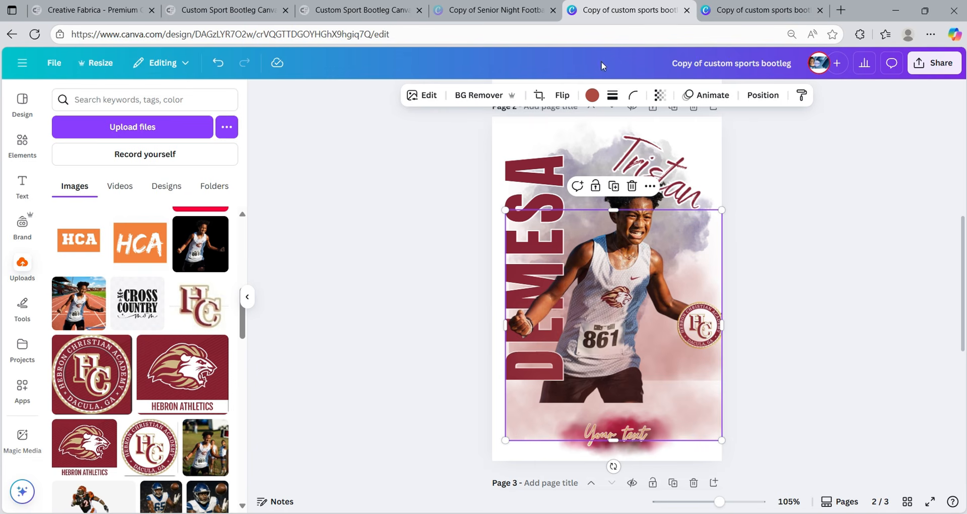
left_click(564, 97)
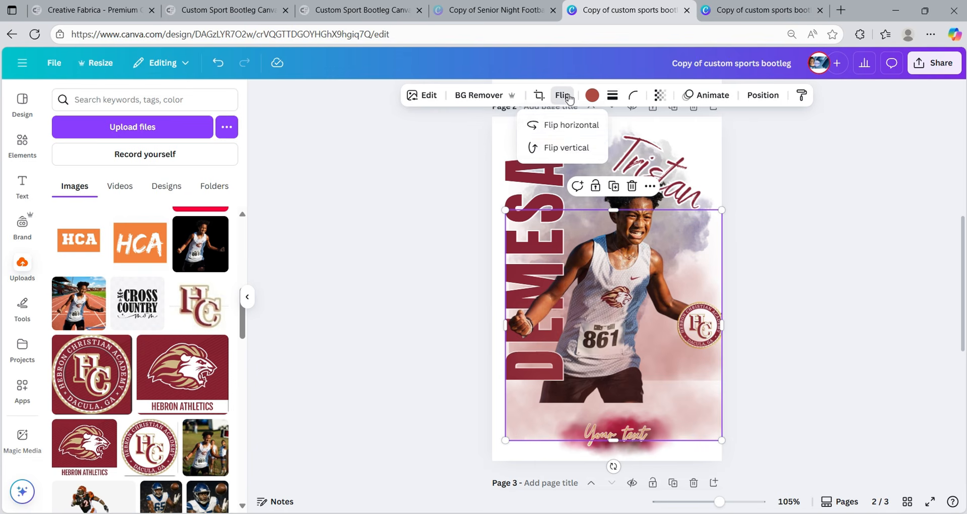
left_click(573, 148)
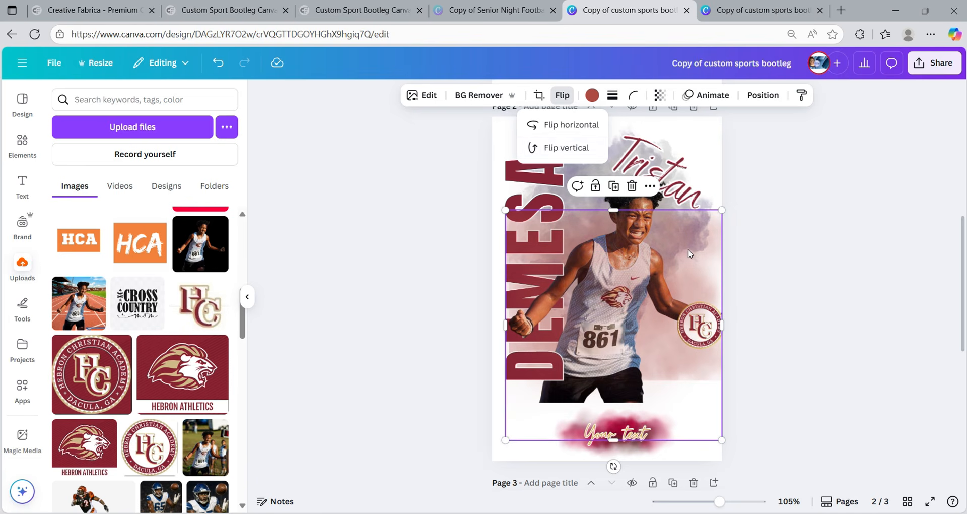
left_click_drag(690, 253, 689, 425)
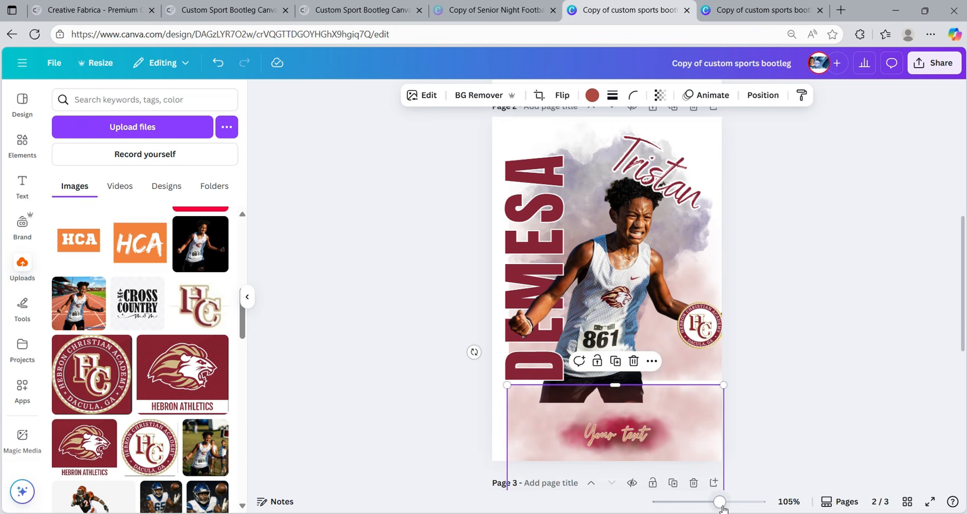
left_click_drag(721, 502, 706, 501)
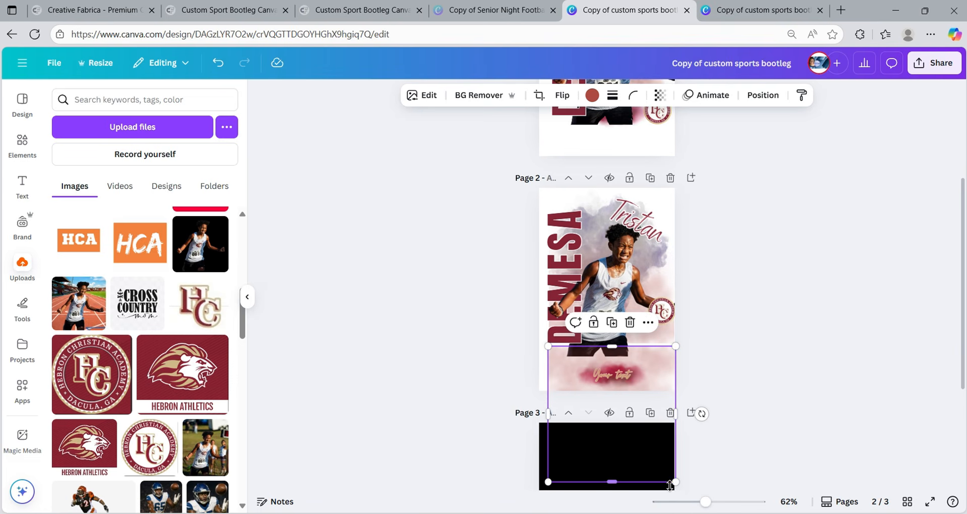
left_click_drag(661, 481, 663, 382)
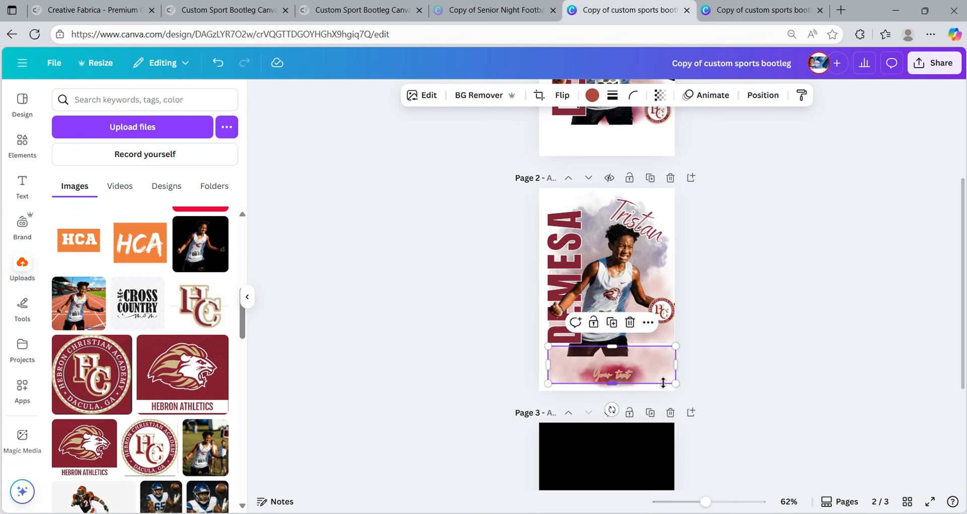
left_click(723, 365)
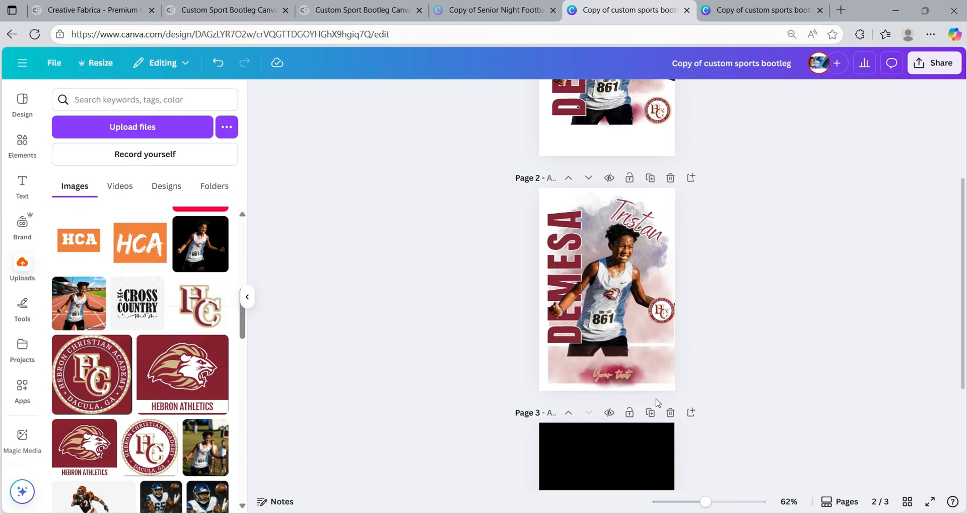
left_click(661, 367)
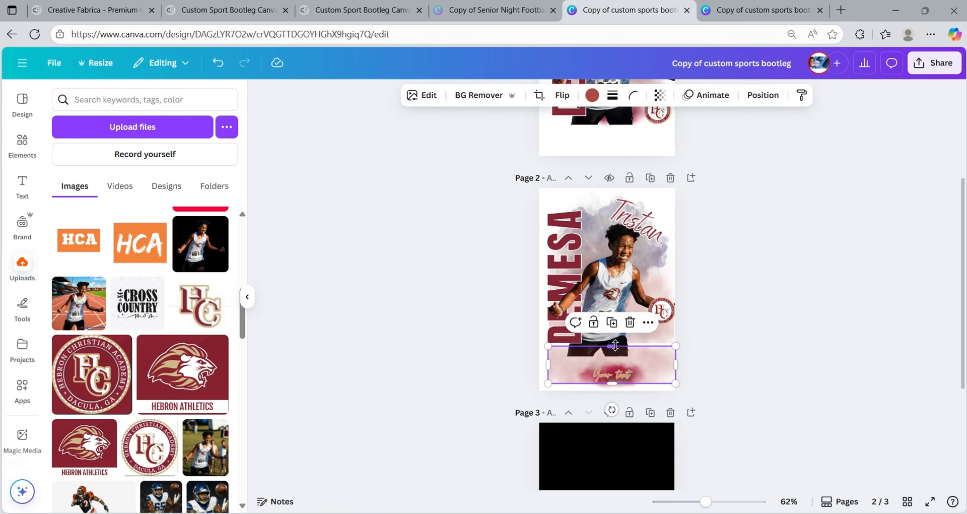
- Nudge Your text left and stretch the pink smoke wider and 4.9 high to the bottom edge
left_click_drag(608, 346, 608, 335)
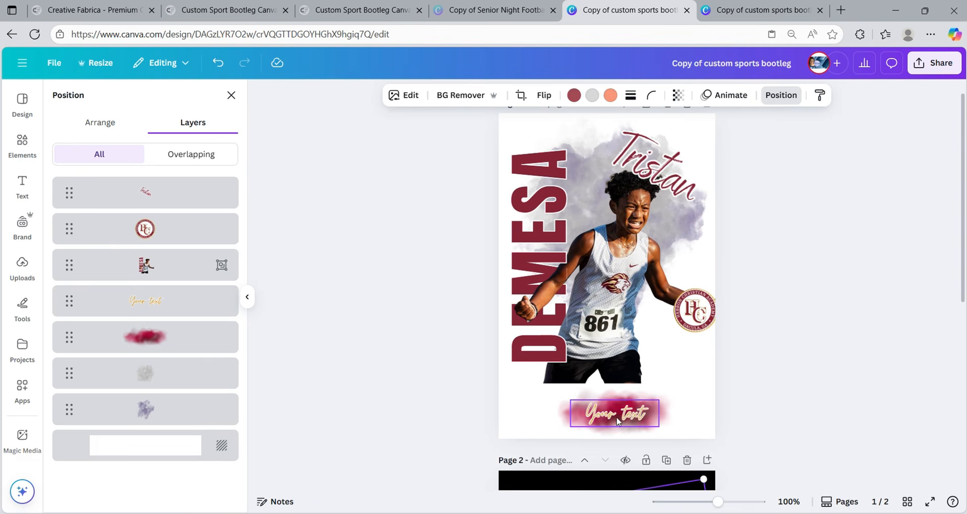
left_click_drag(616, 414, 577, 426)
left_click(645, 414)
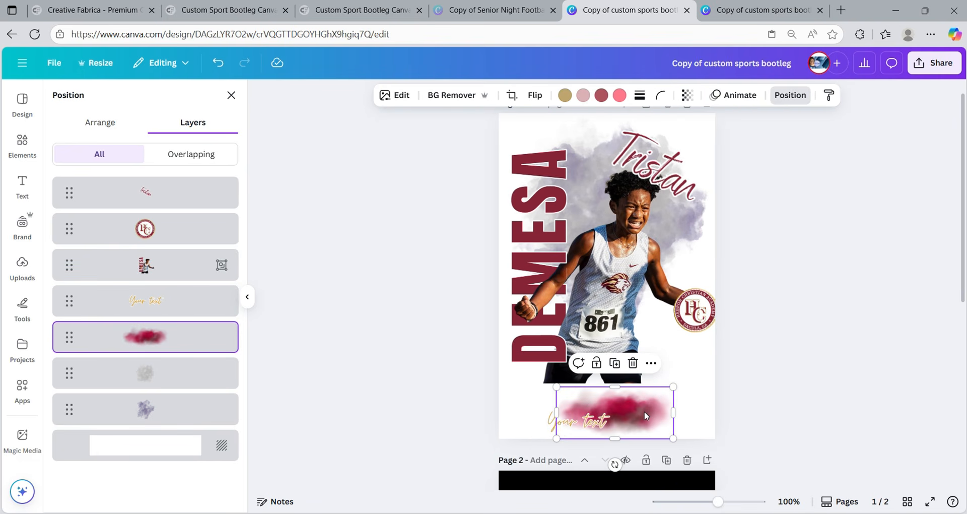
left_click_drag(644, 413, 644, 197)
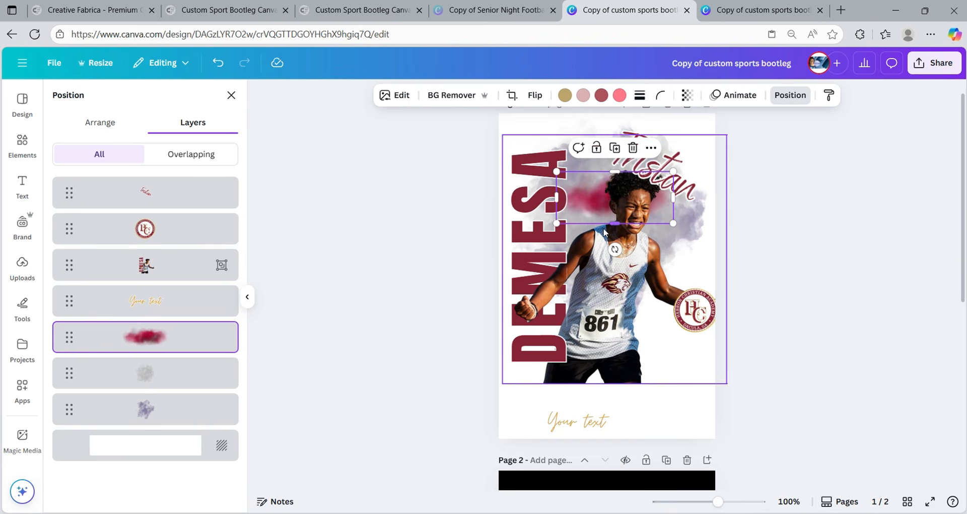
left_click_drag(615, 224, 633, 339)
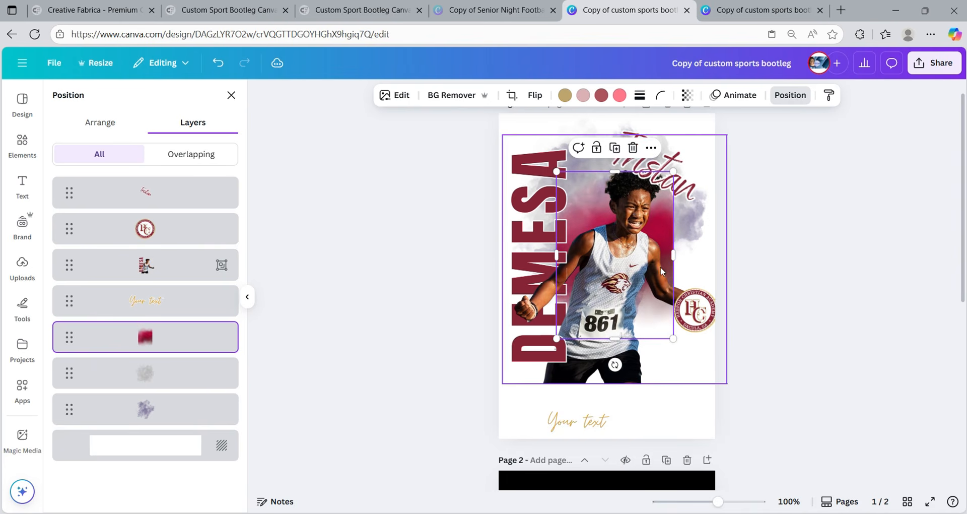
left_click_drag(674, 258, 716, 257)
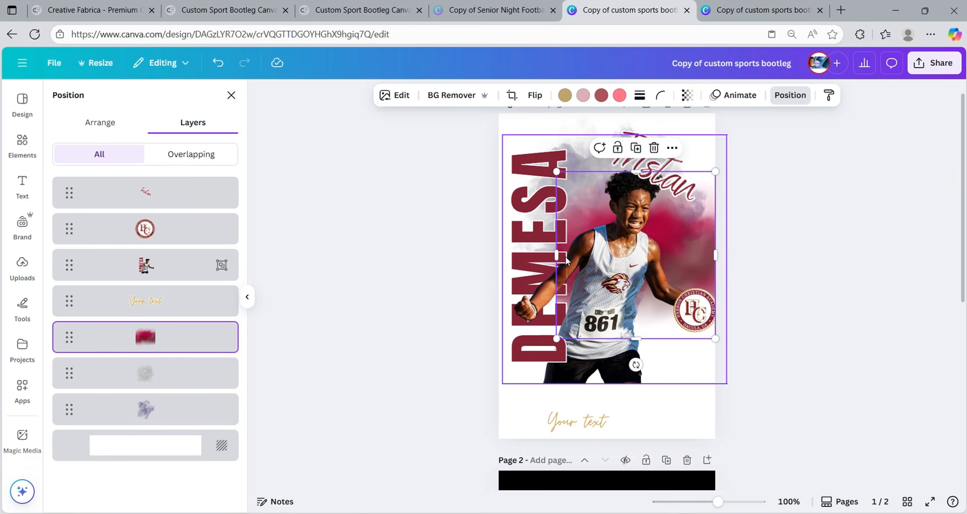
left_click_drag(557, 256, 494, 260)
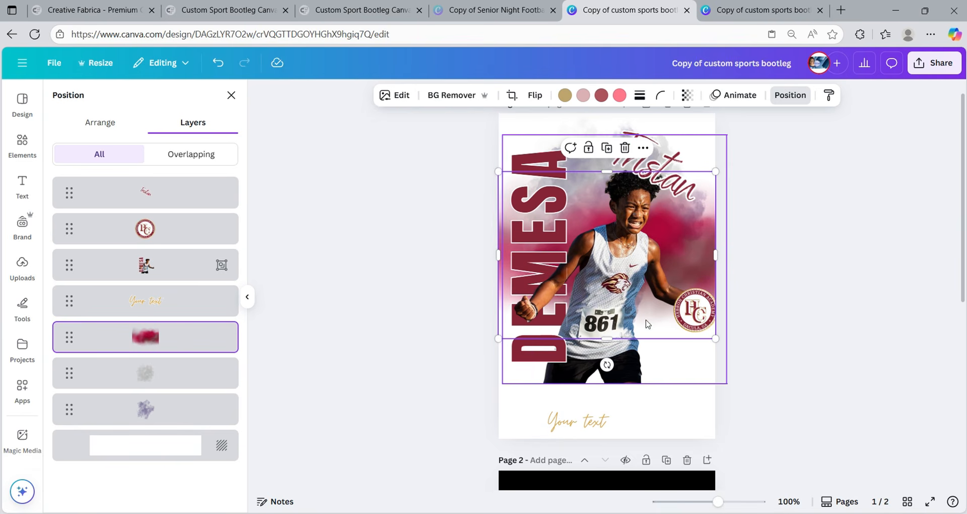
left_click_drag(607, 338, 633, 446)
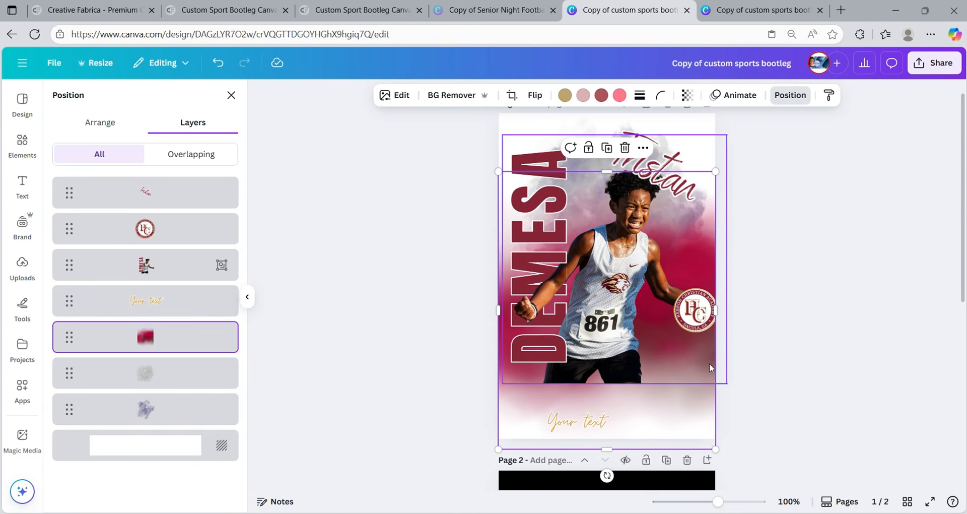
key("ctrl+z")
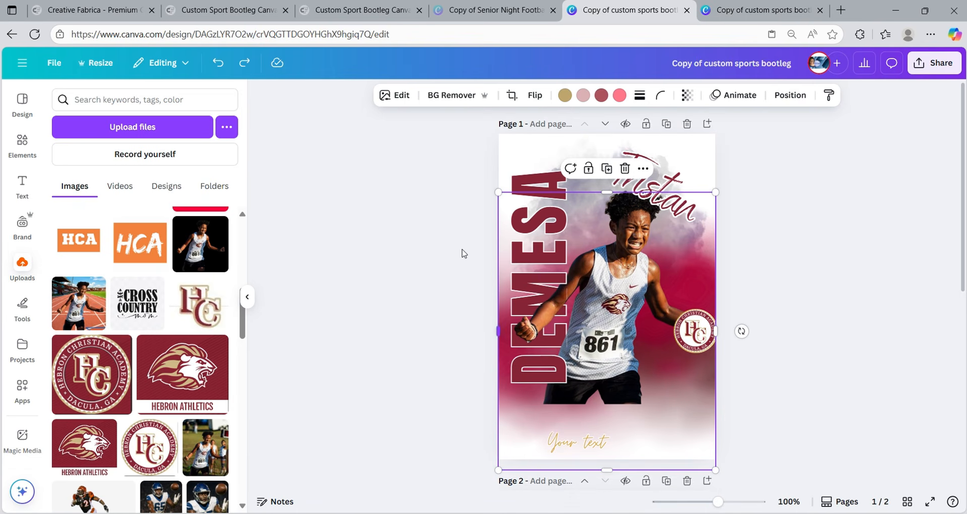
- Search the Elements library for 'white lighting bolt' graphics
left_click(502, 151)
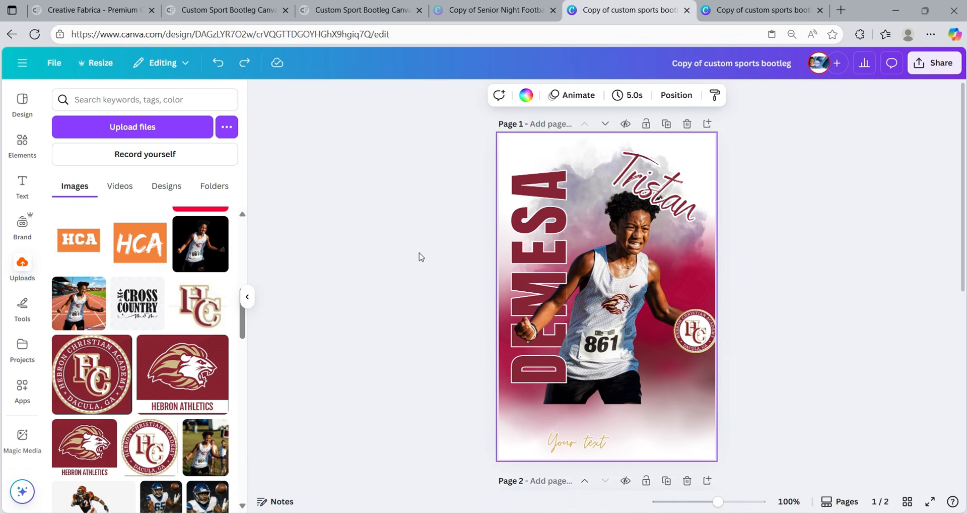
left_click(22, 145)
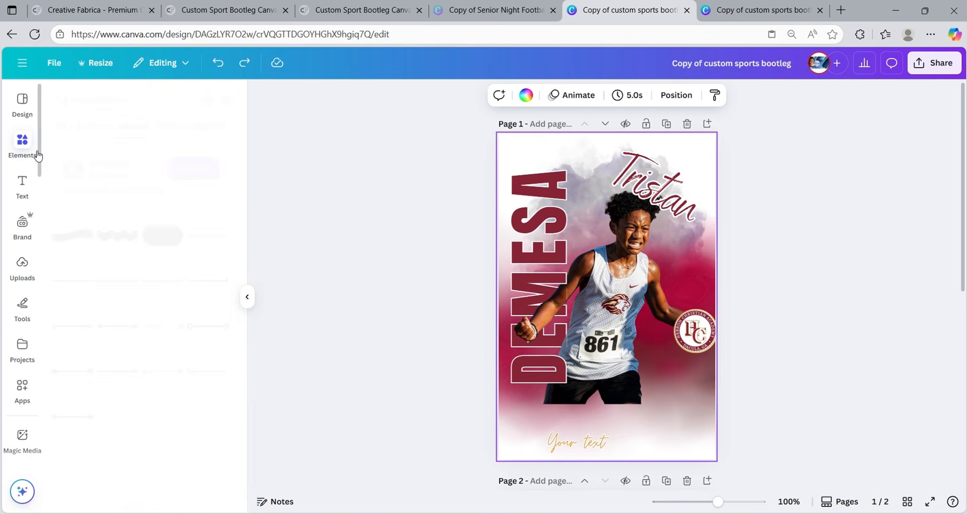
left_click(158, 98)
key("Return")
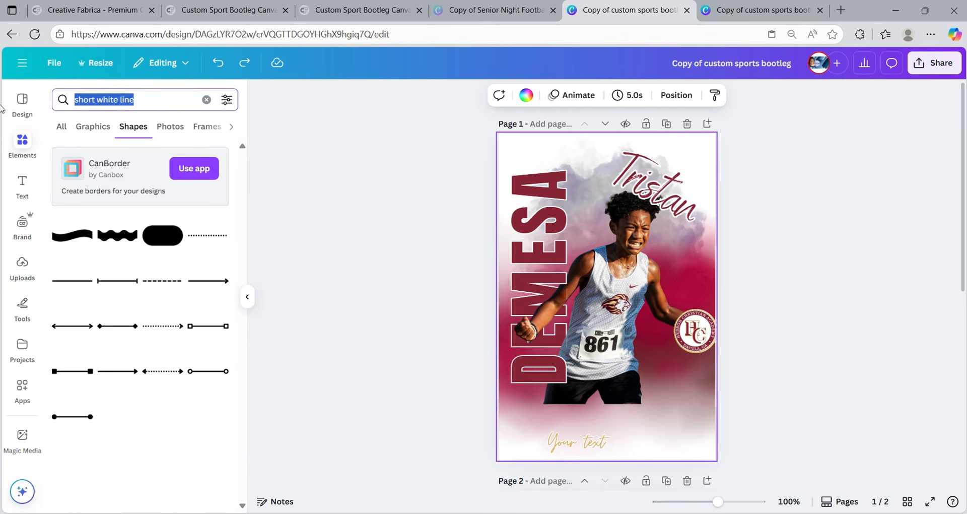
type("white")
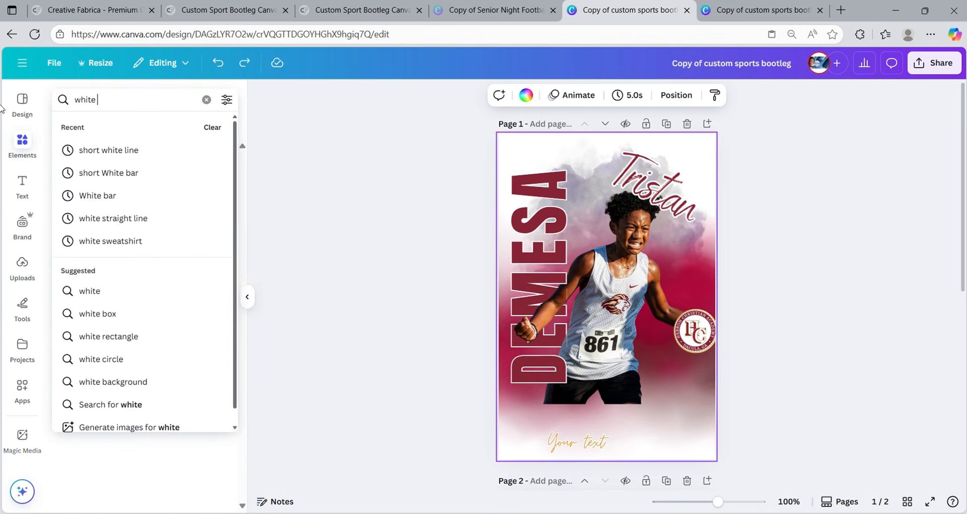
type(" lighting")
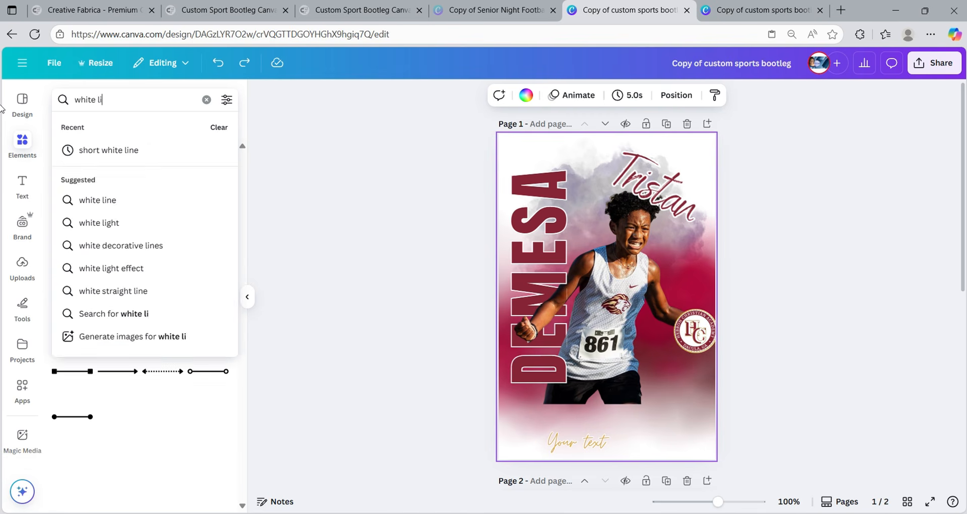
key("Return")
left_click(142, 95)
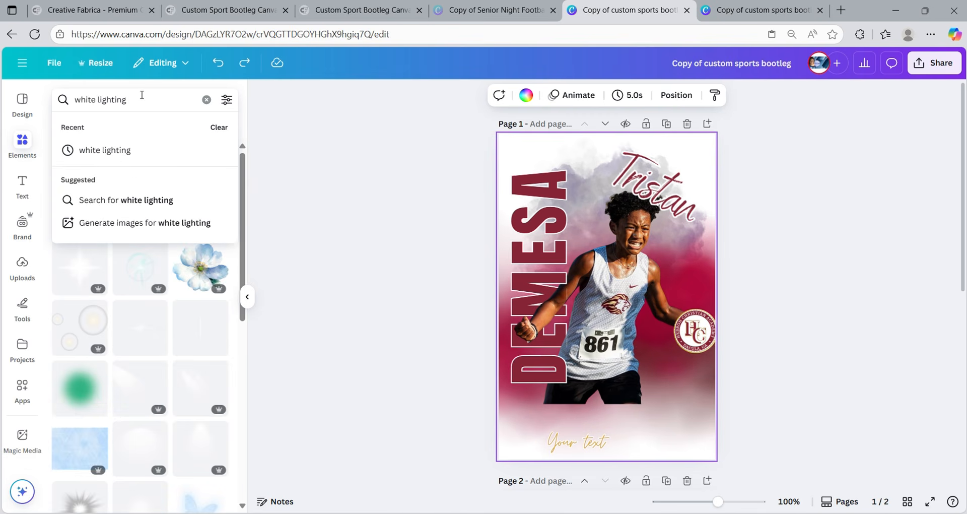
type("bi")
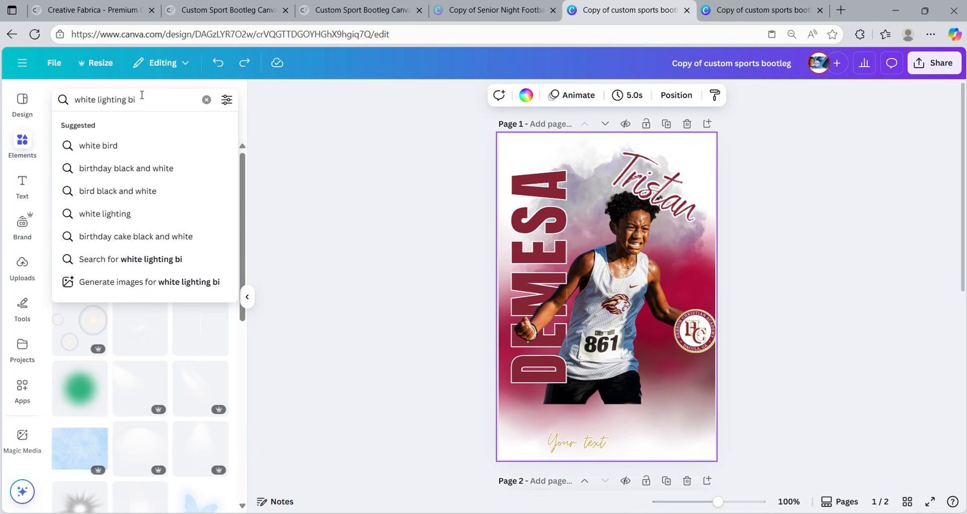
key("BackSpace")
type("olt")
key("Return")
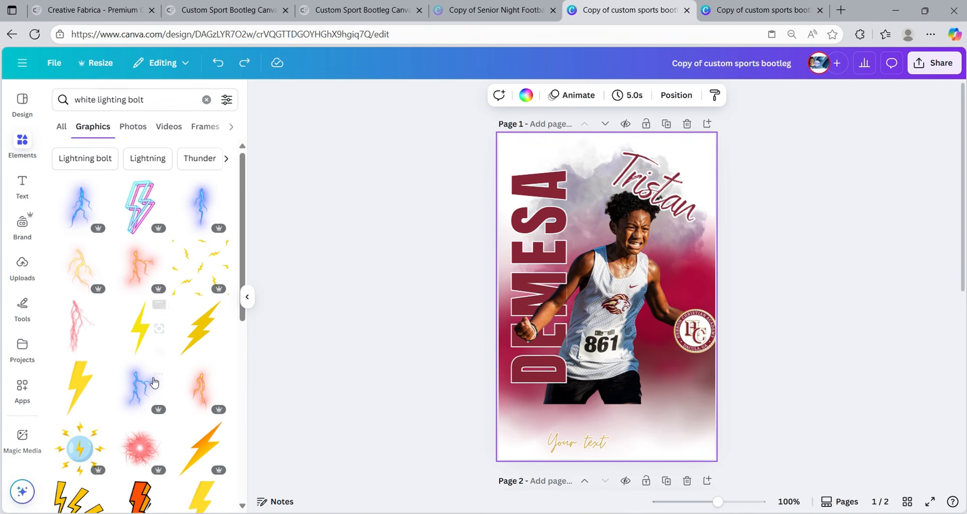
- Add the yellow lightning graphic, enlarge it, flip it vertically and place it over the runner
left_click(77, 266)
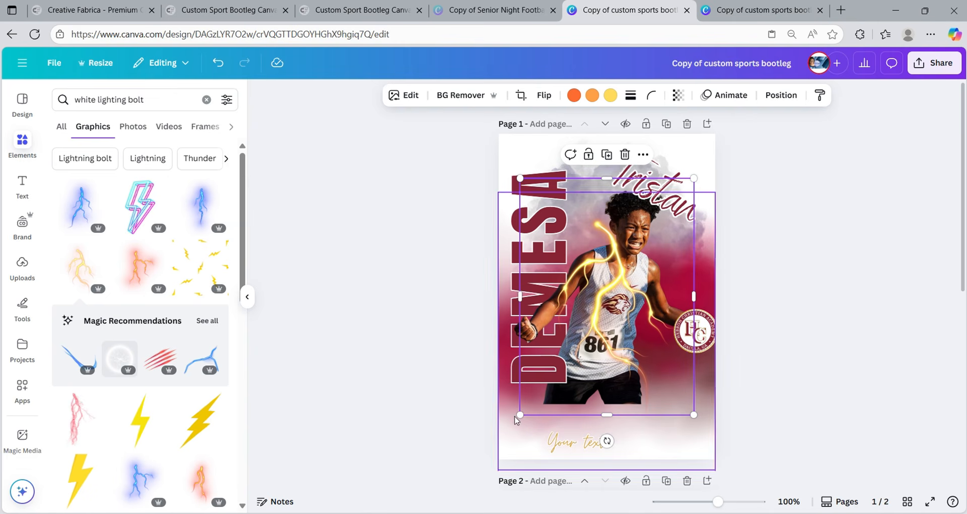
left_click_drag(521, 415, 487, 497)
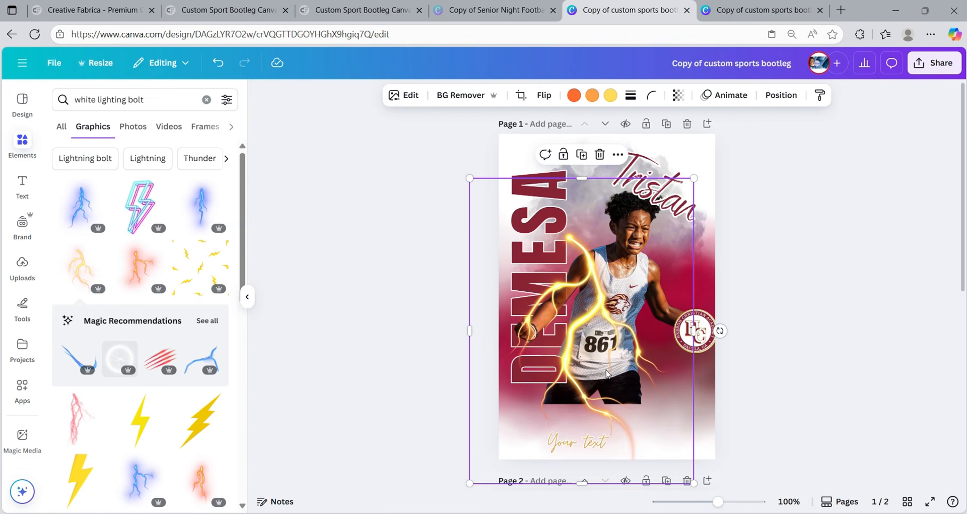
left_click_drag(593, 321, 618, 309)
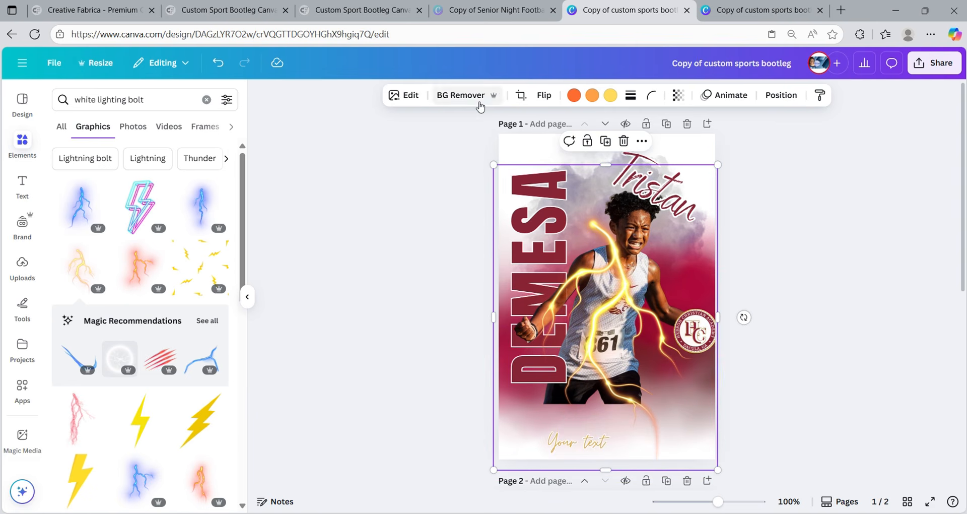
left_click(551, 100)
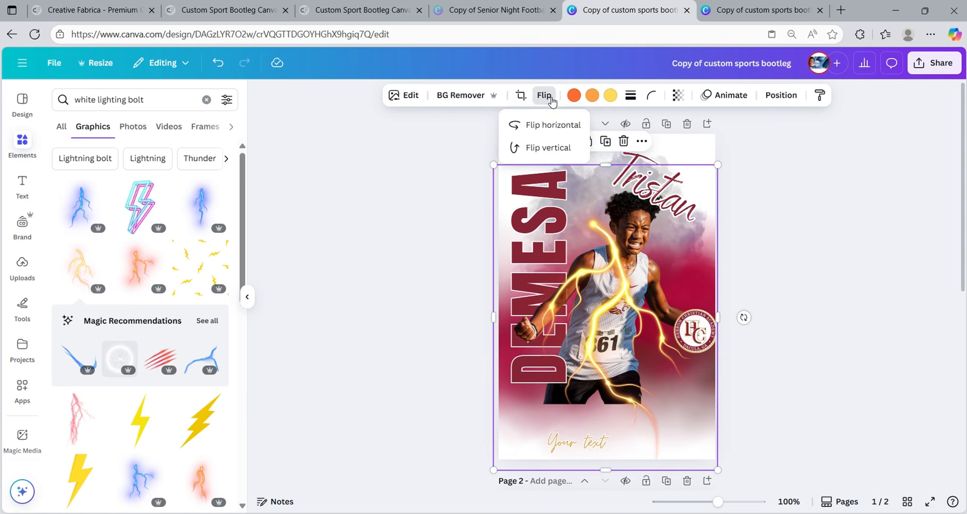
left_click(555, 148)
left_click(554, 148)
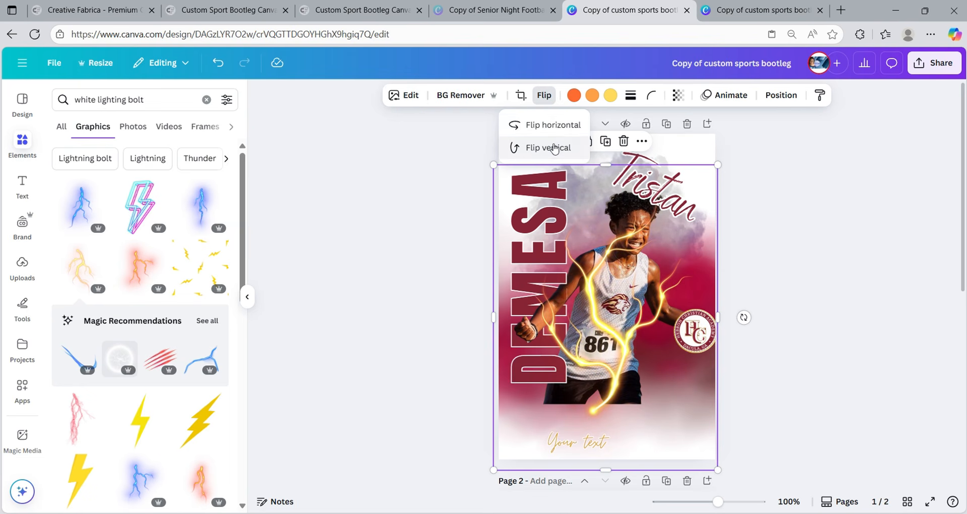
left_click_drag(612, 381, 616, 284)
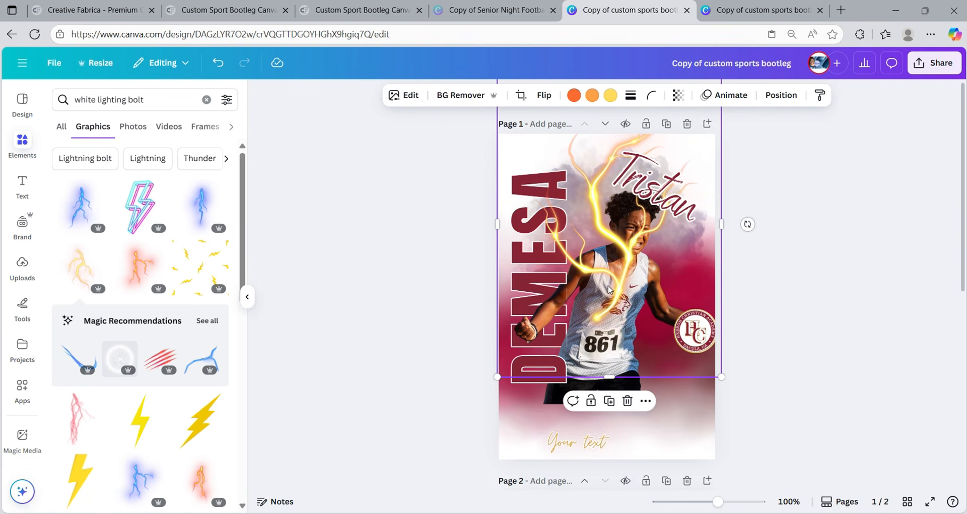
left_click_drag(610, 290, 608, 309)
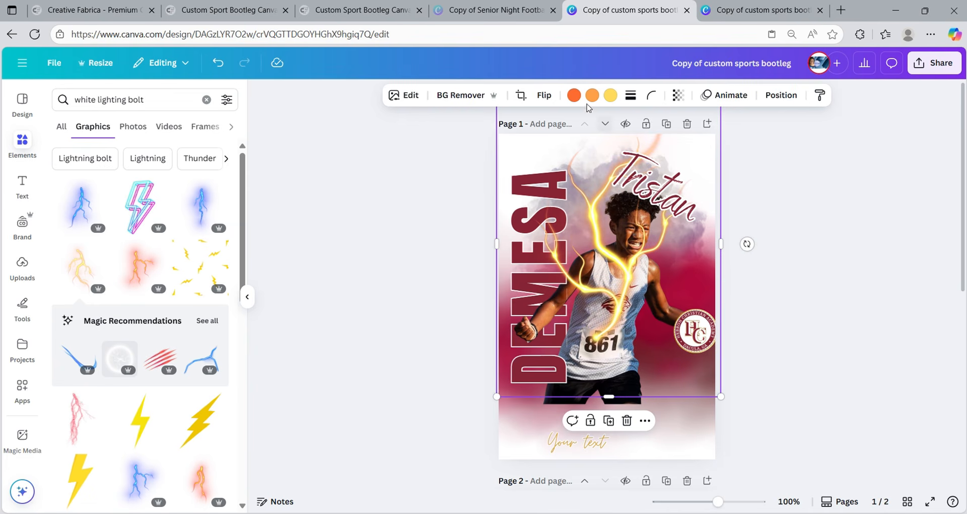
- Recolour the lightning white, #FF0000 red and Crimson, then shift it slightly up-left
left_click(574, 95)
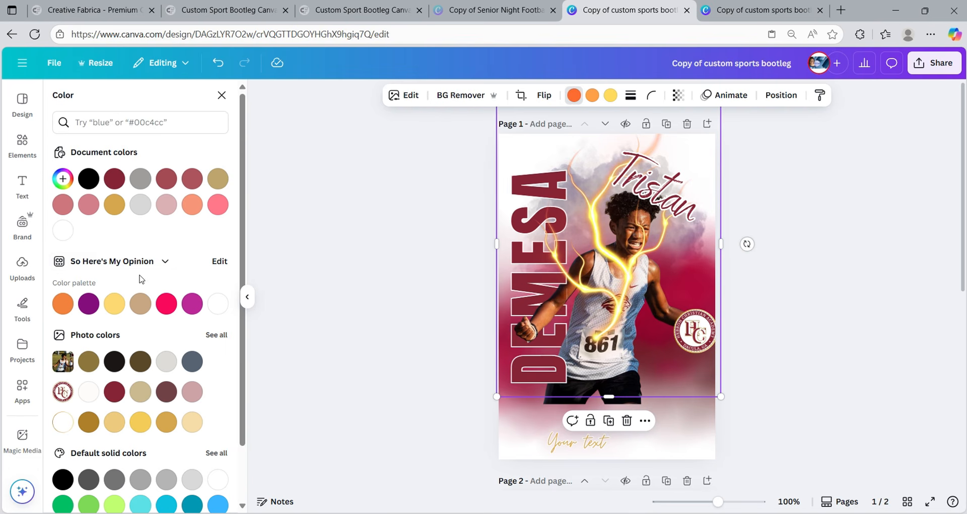
left_click(63, 230)
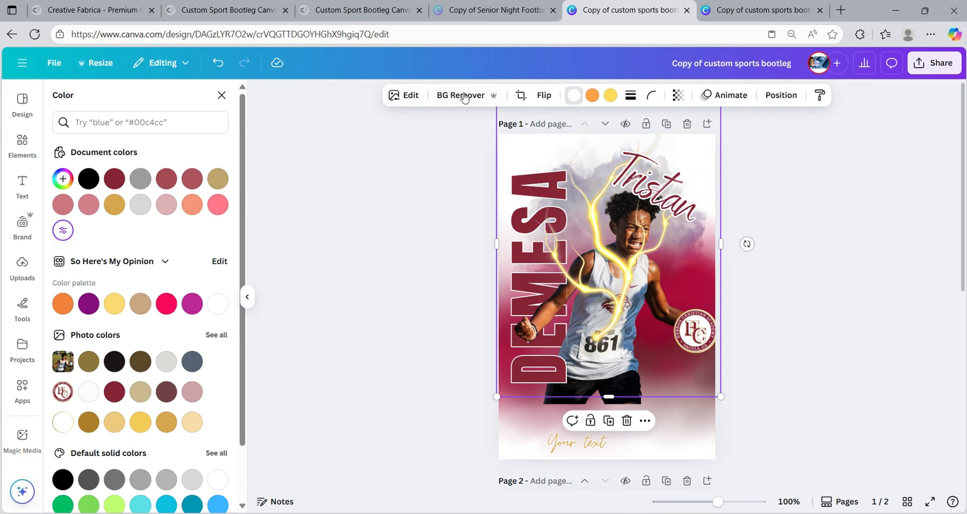
left_click(592, 95)
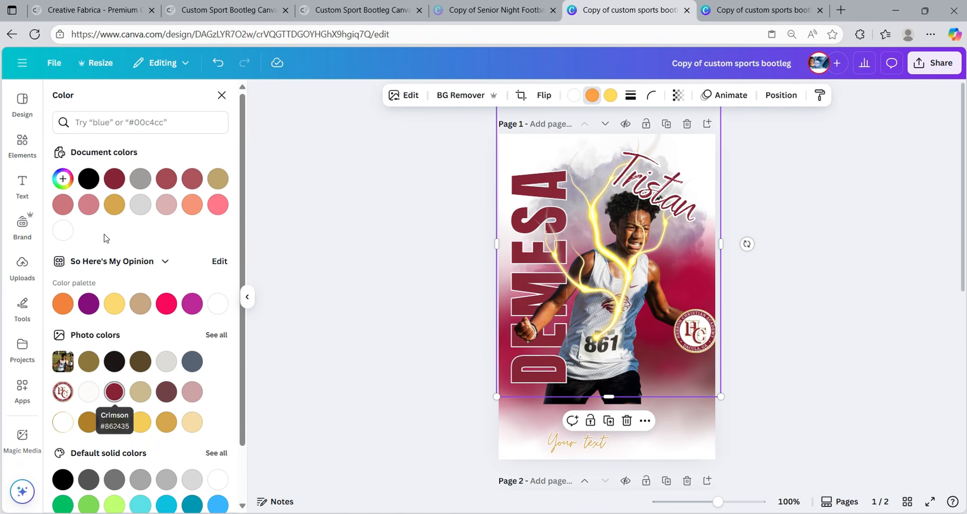
left_click(63, 179)
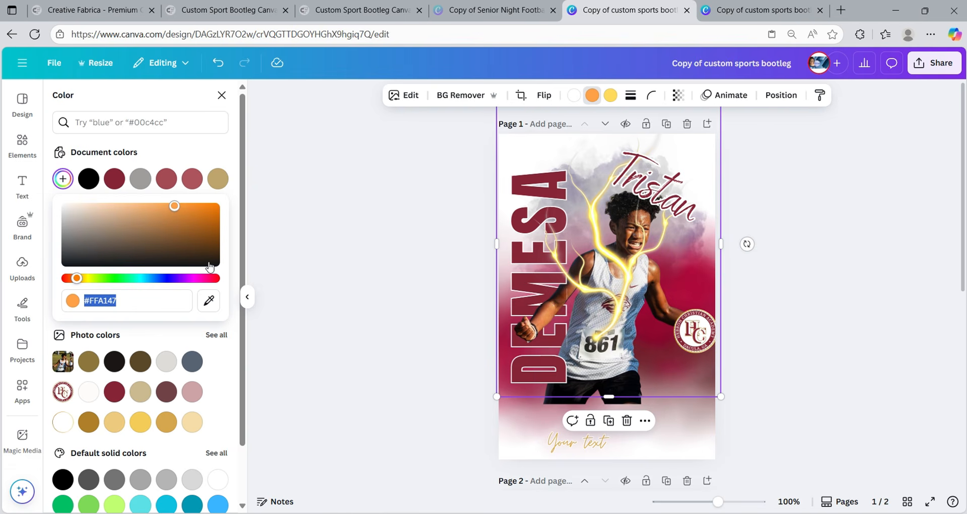
left_click(214, 277)
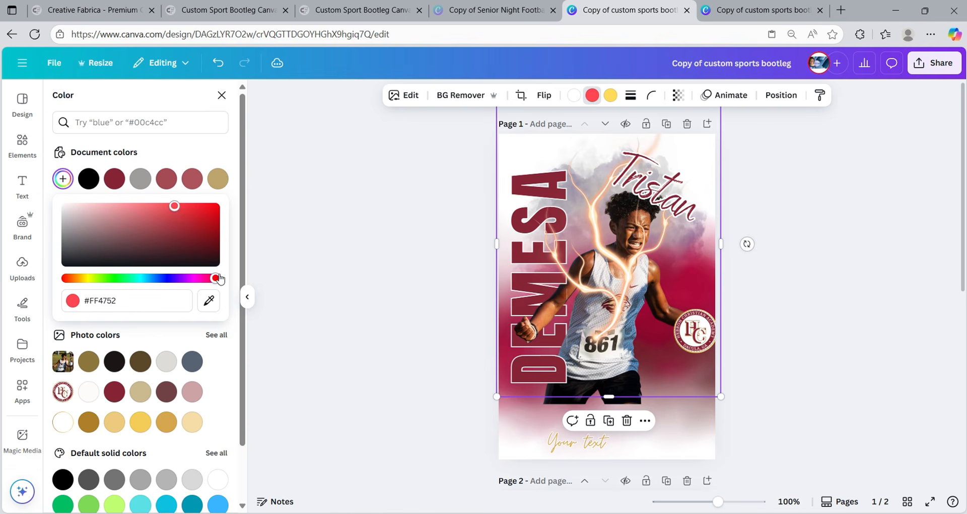
left_click(216, 278)
left_click_drag(174, 207, 222, 203)
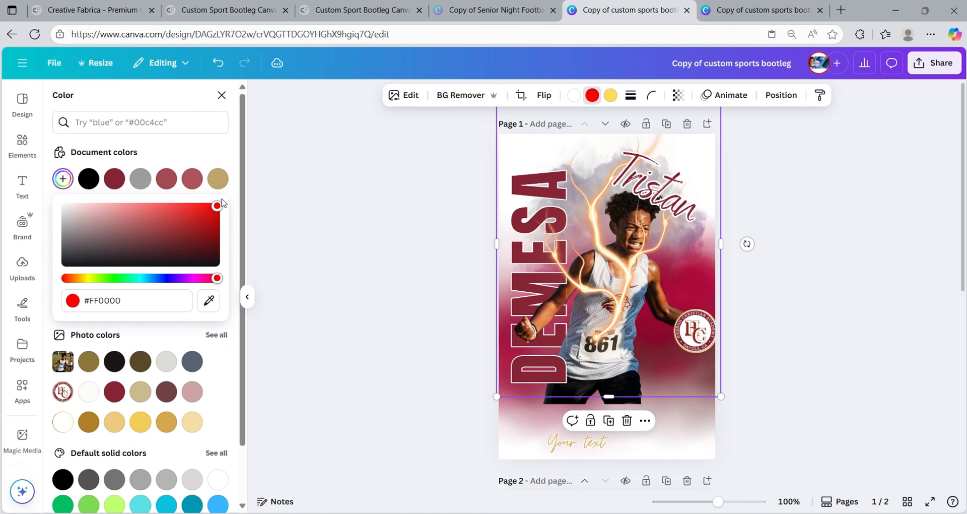
left_click(611, 96)
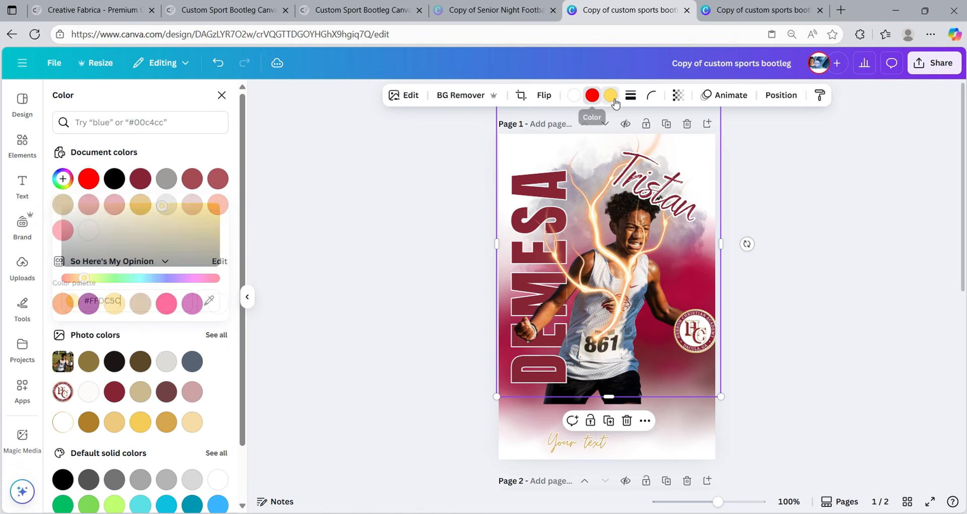
left_click(169, 305)
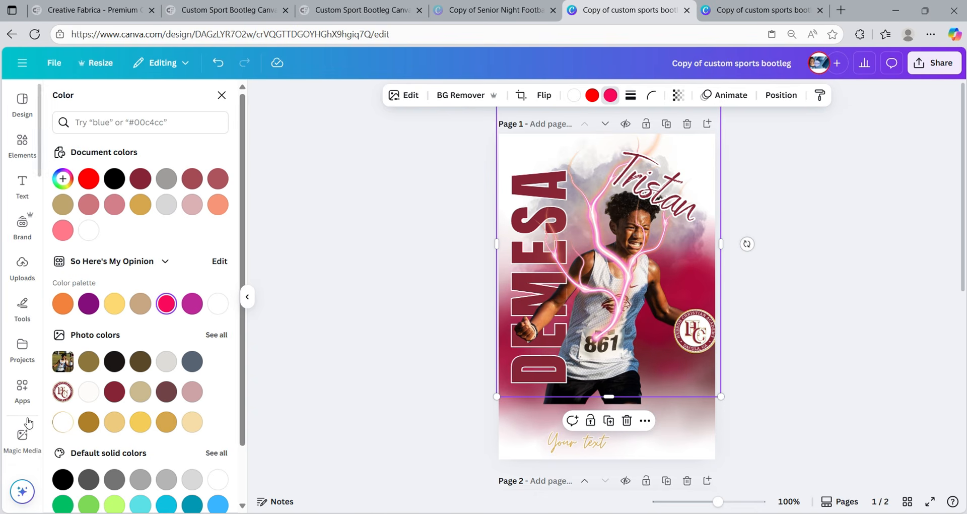
left_click(115, 398)
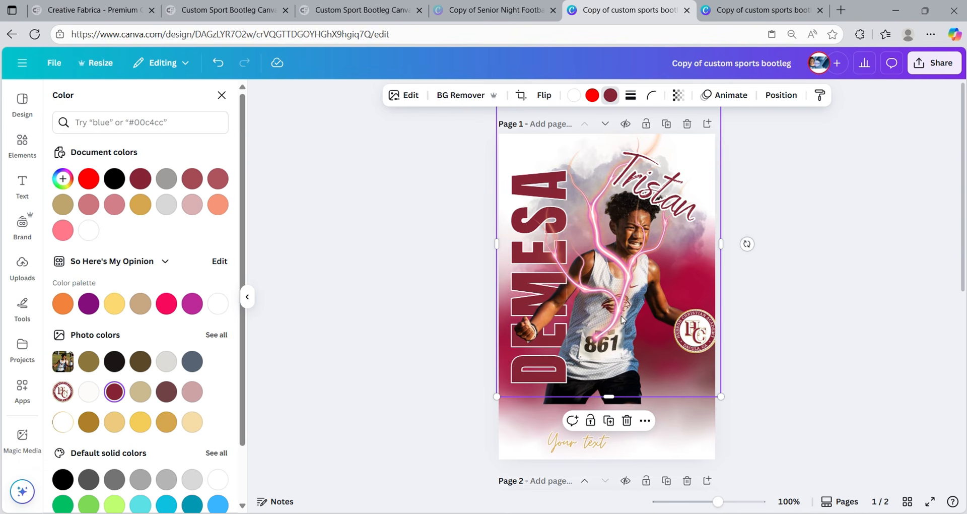
left_click_drag(622, 318, 611, 301)
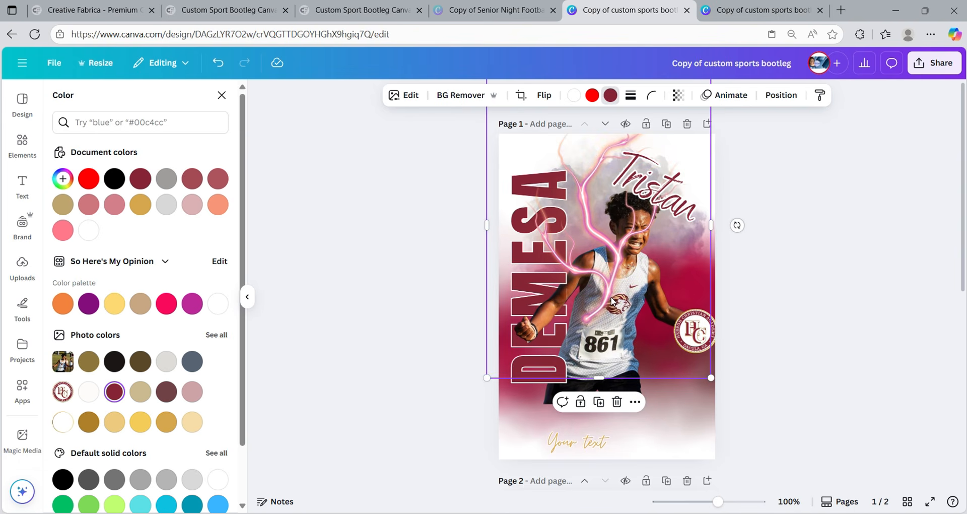
- Layer the pink lightning bolt behind the runner, and add a copy on the poster's right, also behind him
left_click(784, 96)
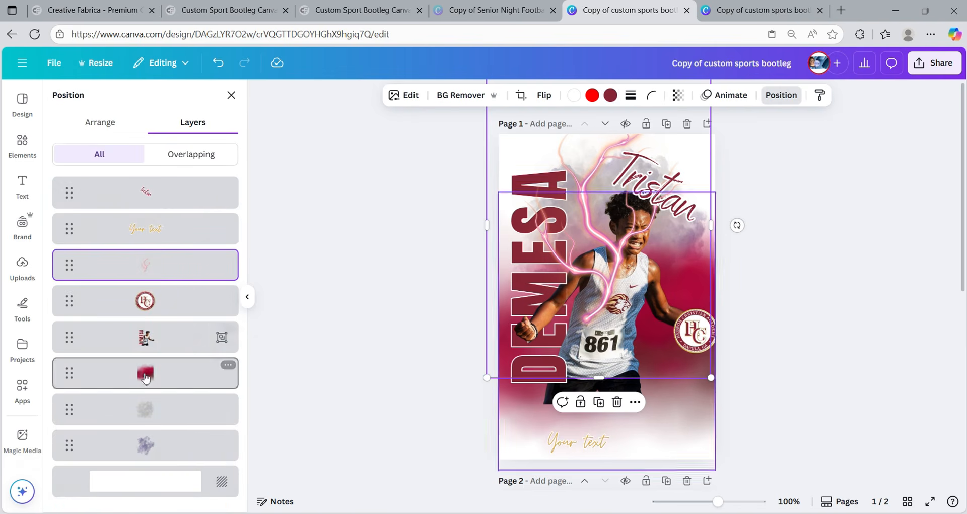
left_click_drag(168, 274, 166, 361)
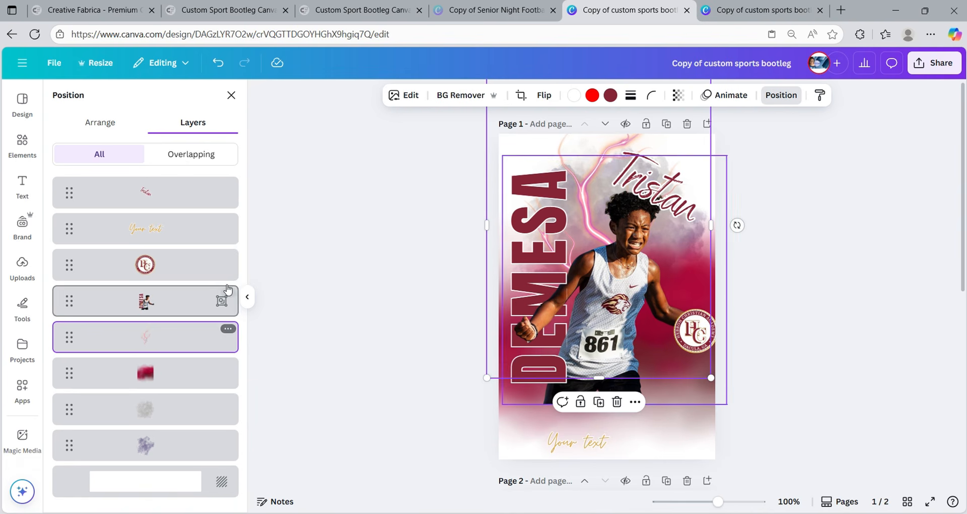
left_click(599, 402)
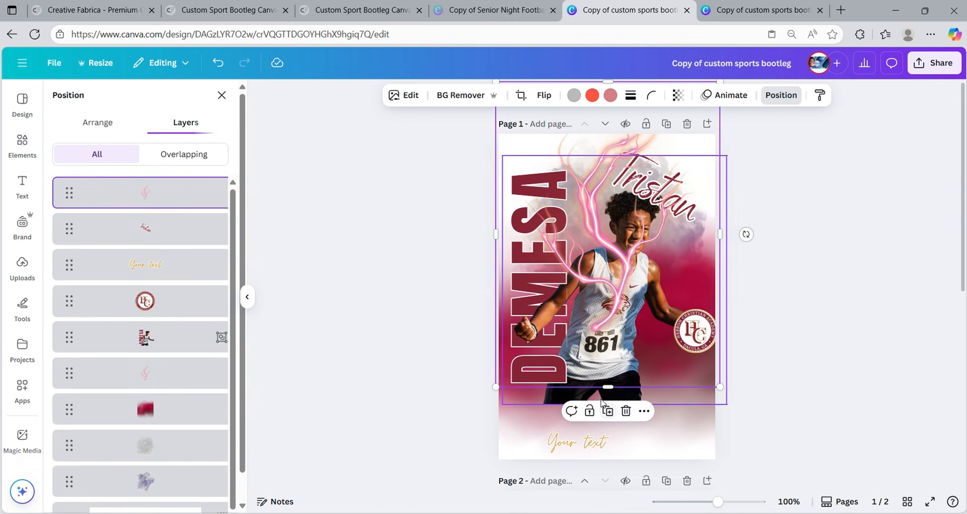
left_click_drag(619, 296, 653, 346)
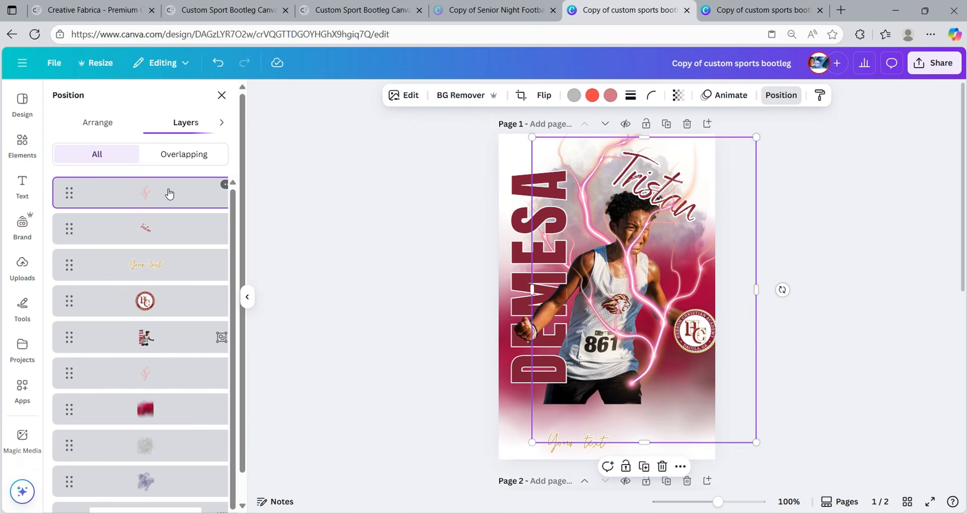
left_click_drag(166, 194, 164, 349)
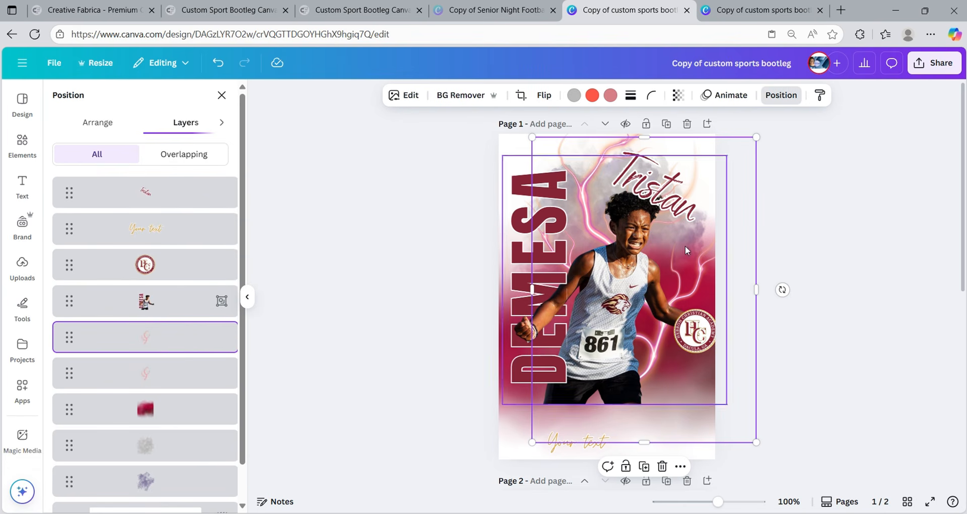
left_click(843, 203)
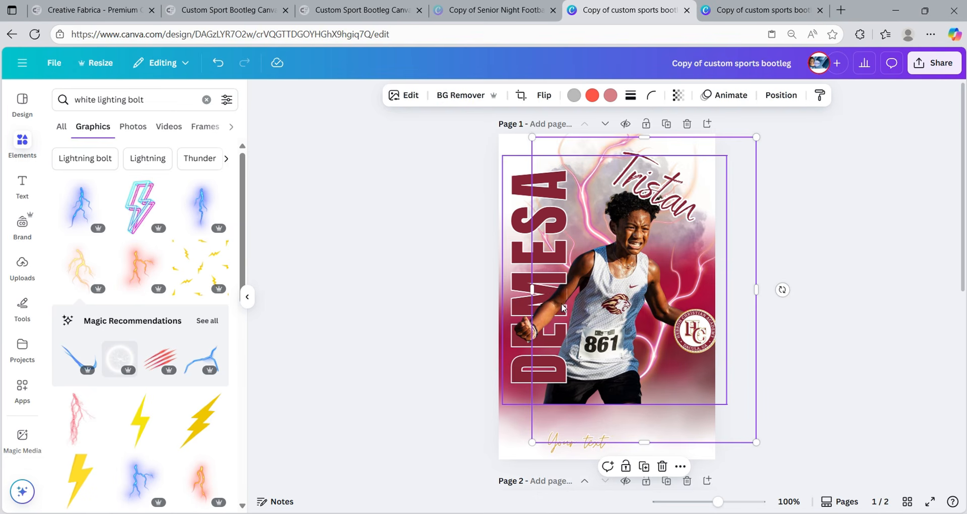
- Add a text box reading 'HCA CROSS COUNTRY', enlarge it to about 20.5, and place it just above Your text
left_click(22, 184)
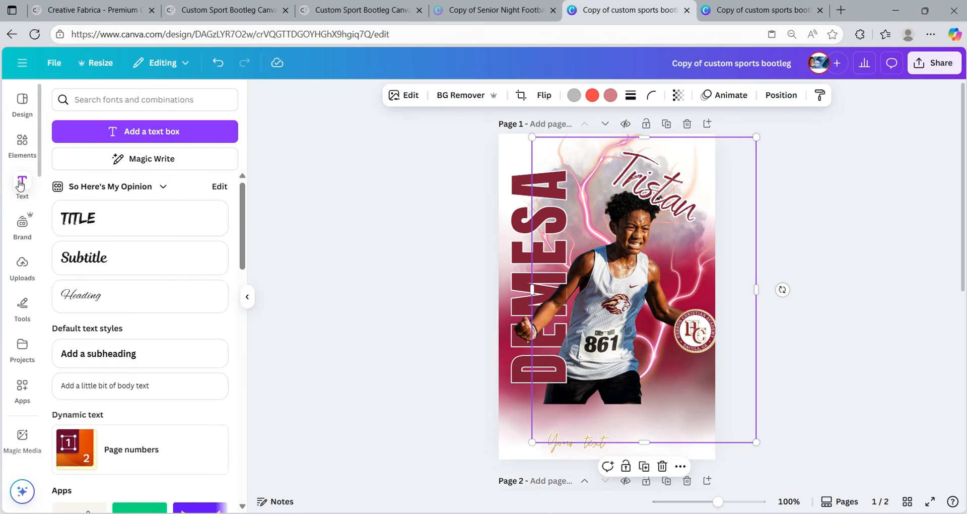
left_click(148, 133)
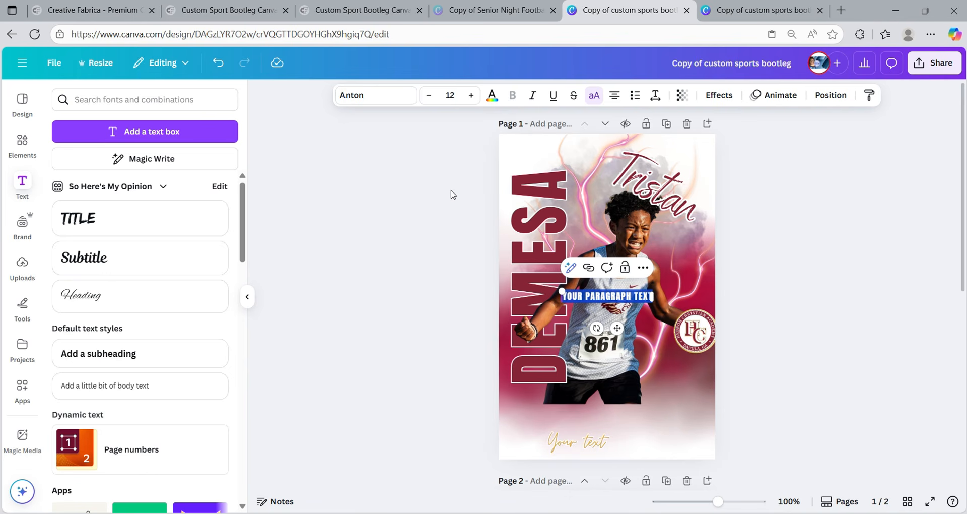
type("HCA")
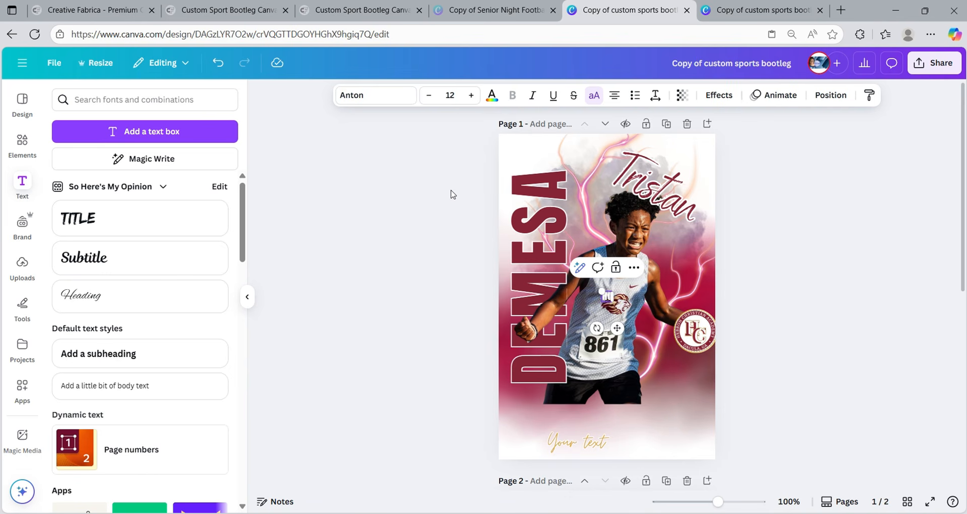
type("A CROSS COUNTR")
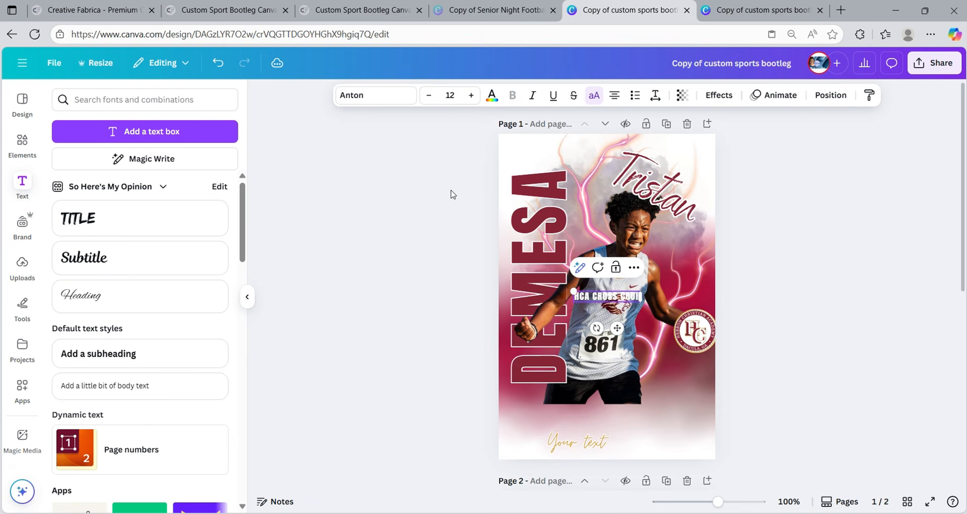
key("BackSpace")
key("BackSpace")
key("BackSpace")
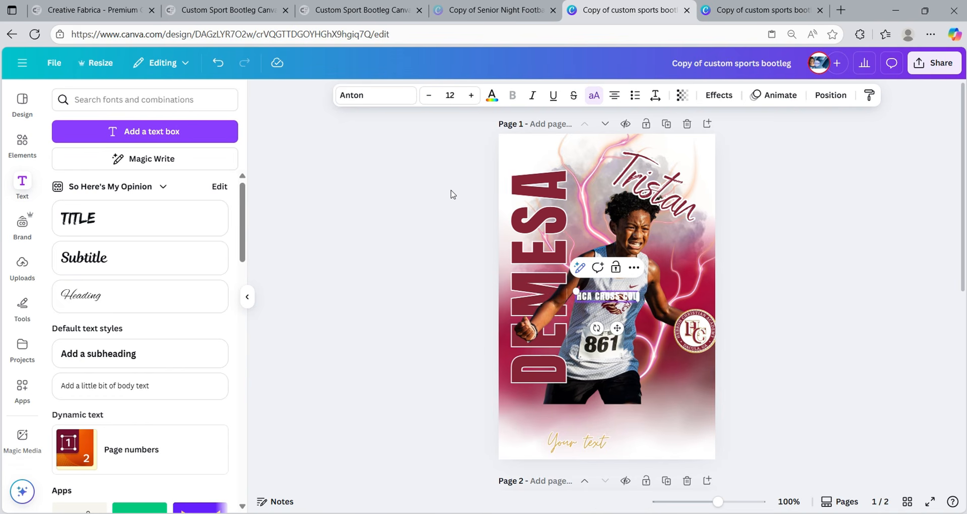
type("NTRY")
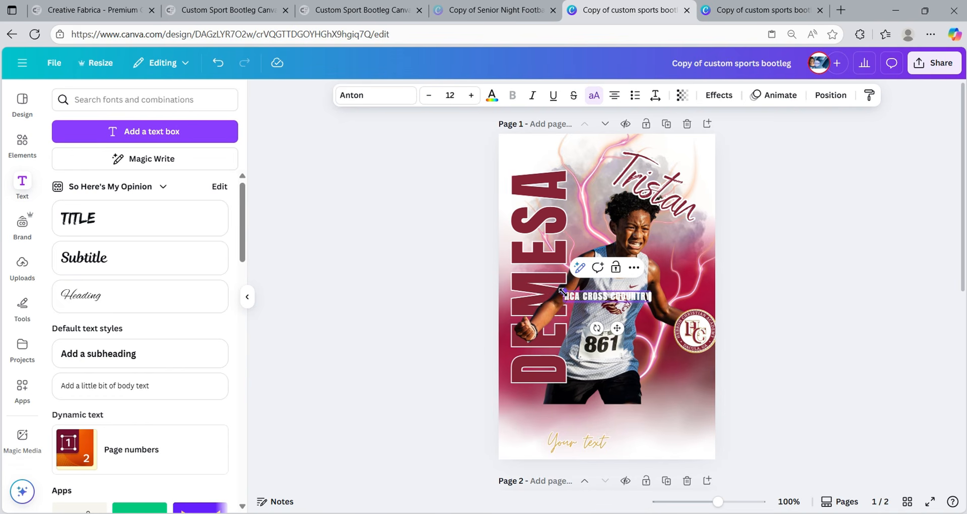
left_click_drag(563, 291, 502, 283)
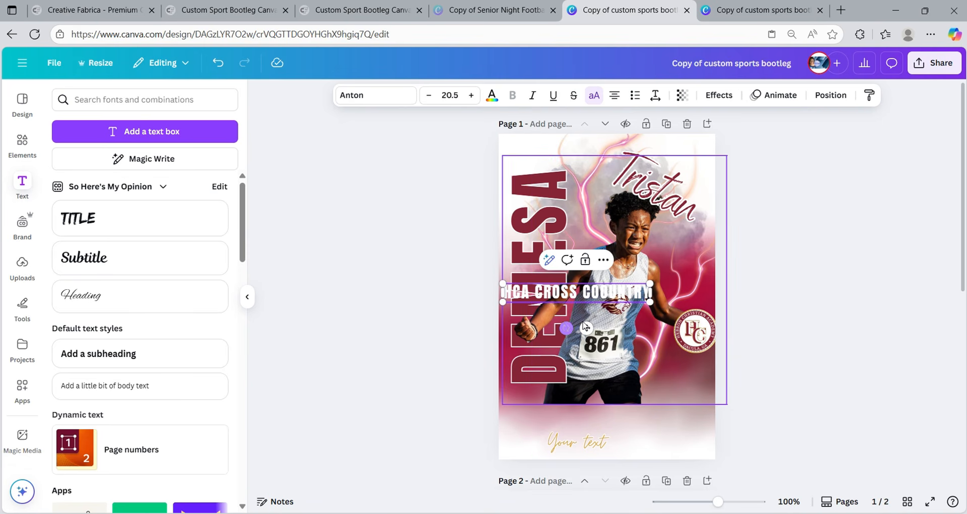
left_click_drag(586, 328, 612, 449)
left_click(627, 411)
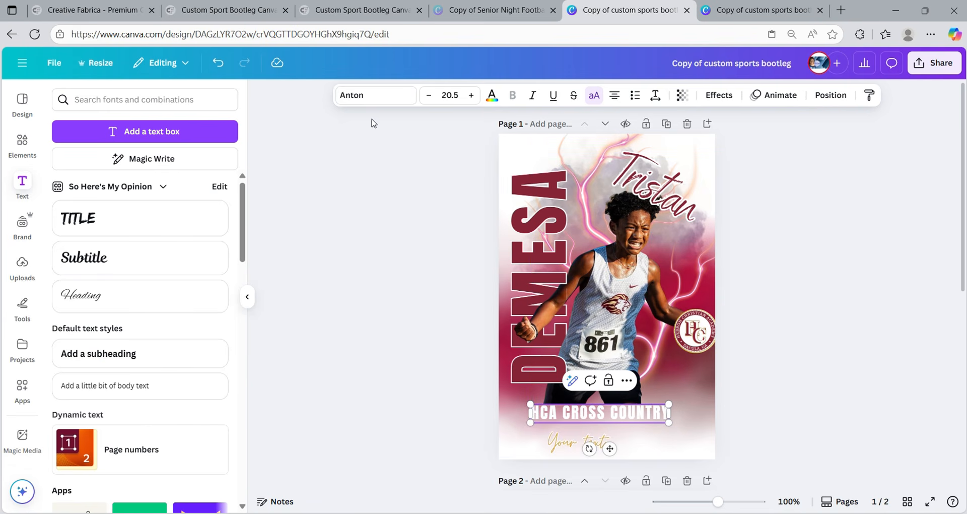
- Set the heading to Zing Rust Base and stretch it to about 31.8 across the poster width
left_click(366, 96)
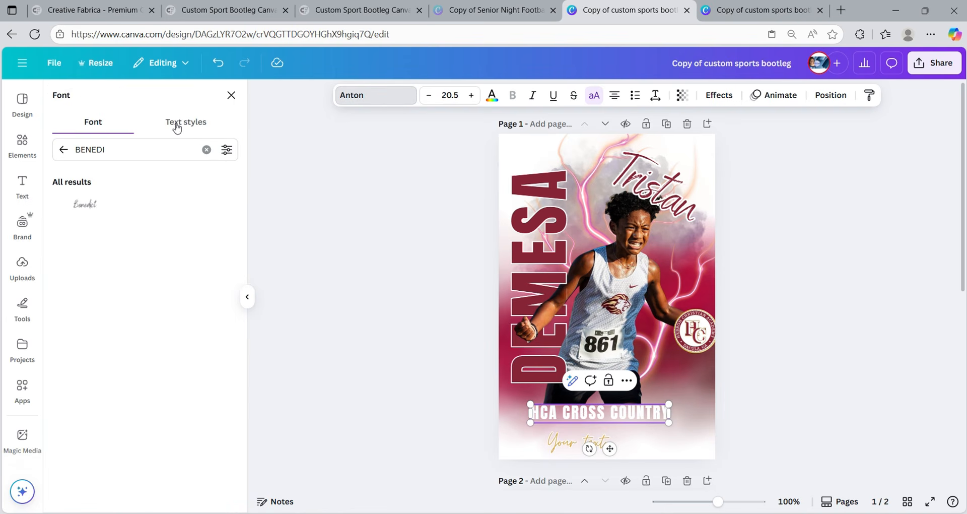
left_click(206, 150)
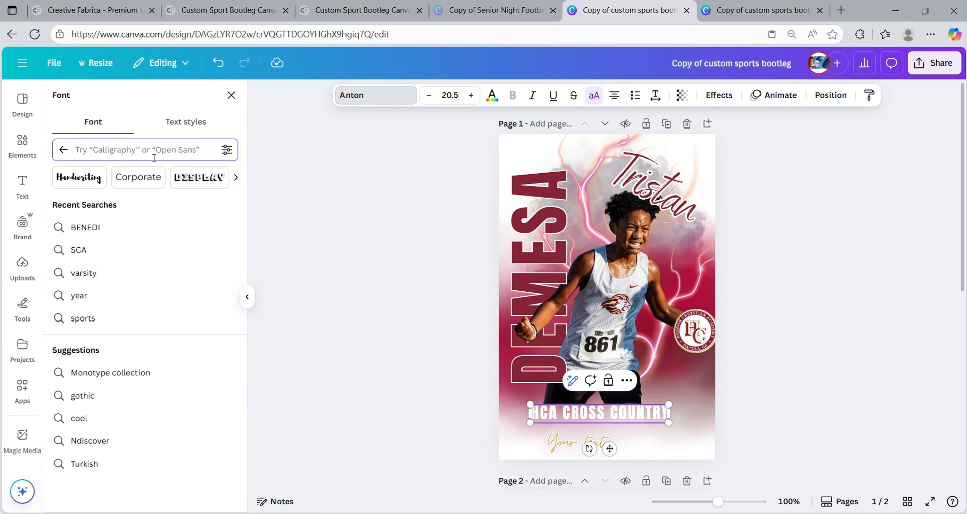
type("zing")
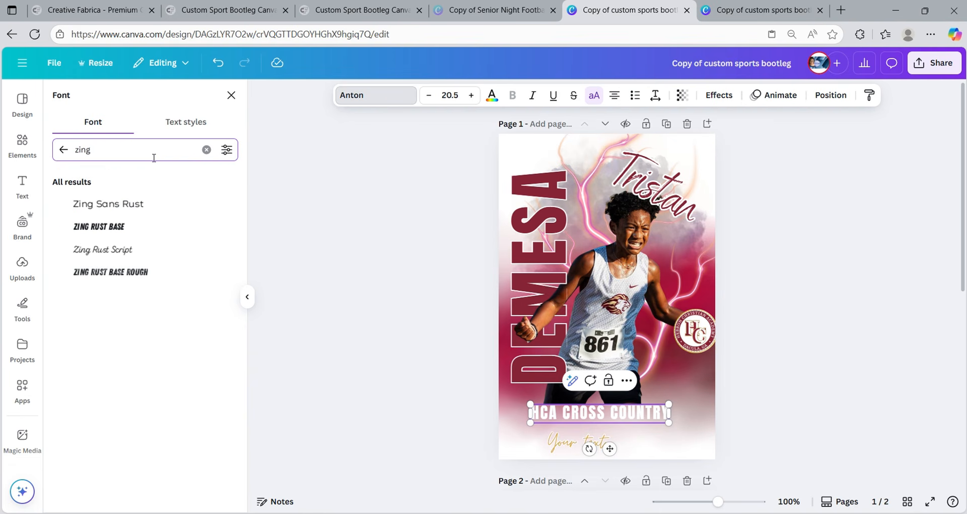
left_click(105, 230)
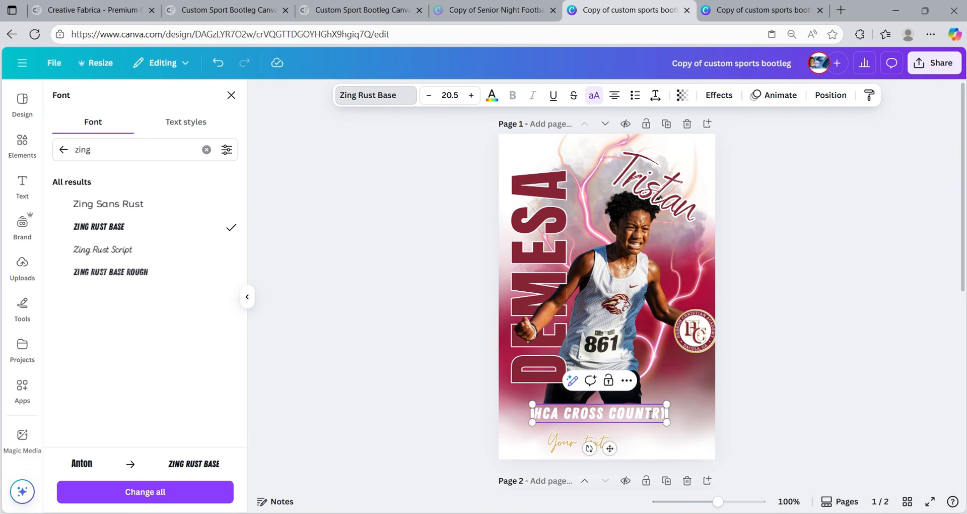
left_click_drag(667, 421, 711, 428)
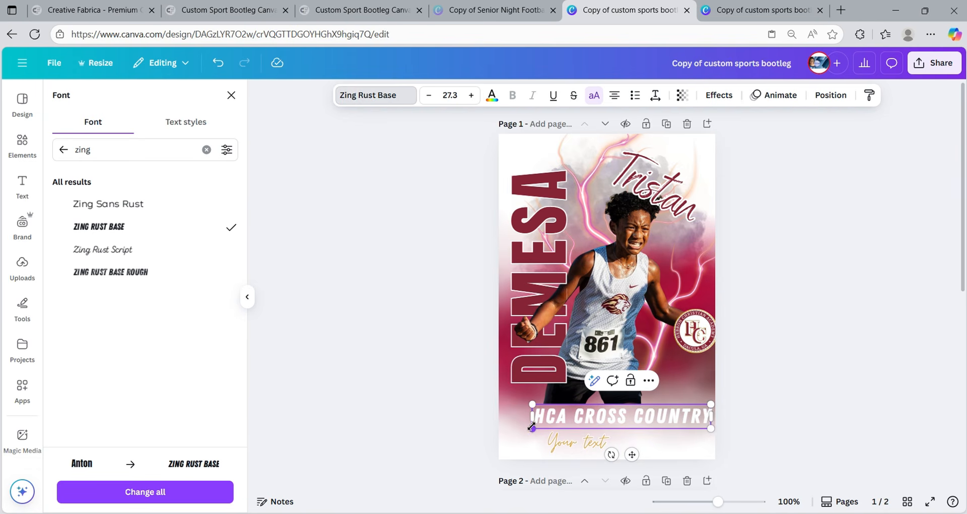
left_click_drag(531, 428, 503, 434)
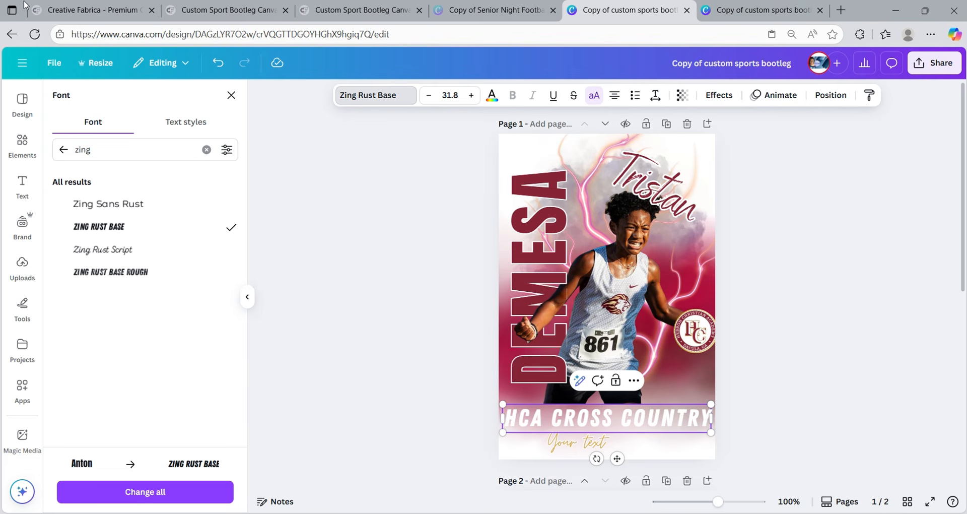
- Try tan and then olive as the HCA CROSS COUNTRY heading colour
left_click(493, 93)
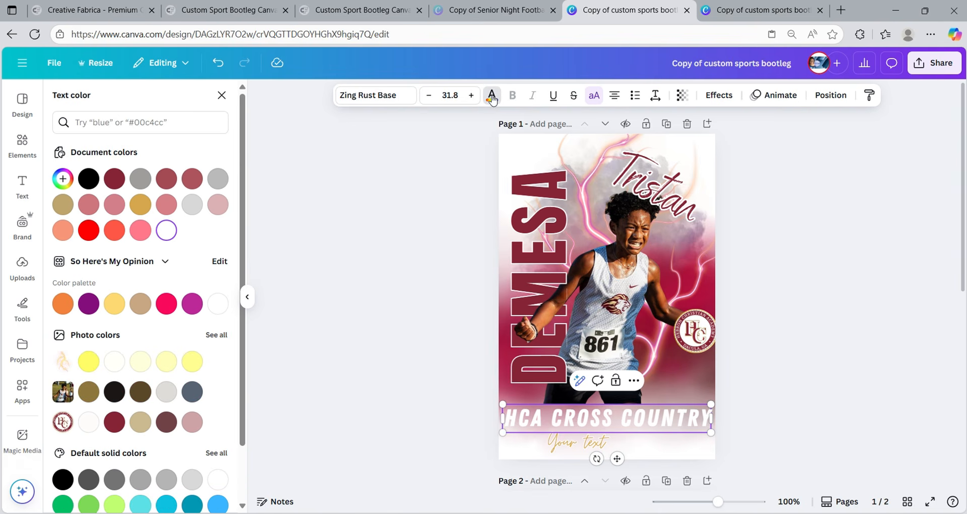
left_click(62, 204)
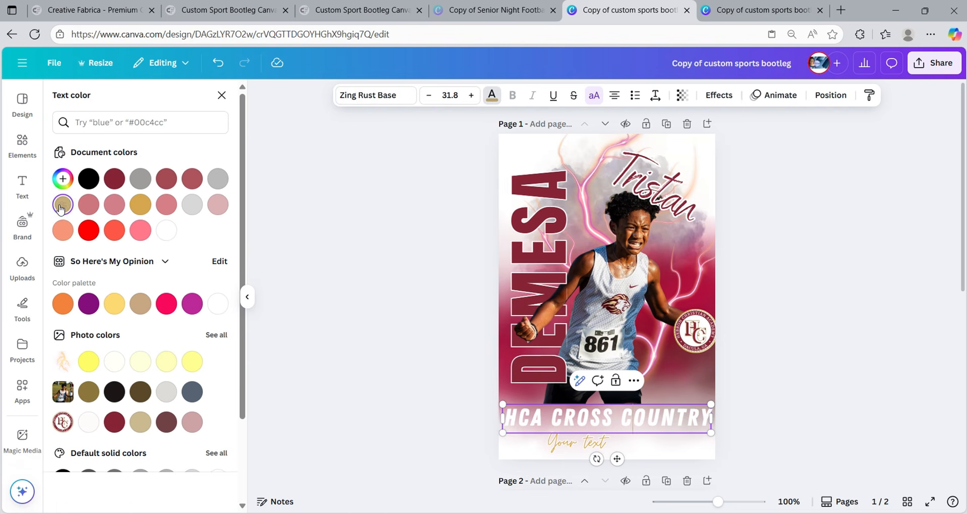
triple_click(621, 408)
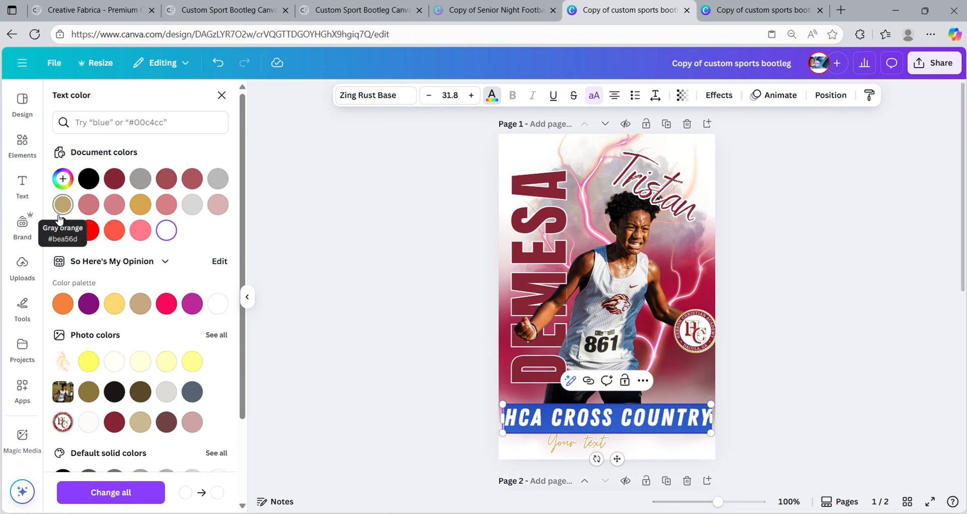
left_click(86, 396)
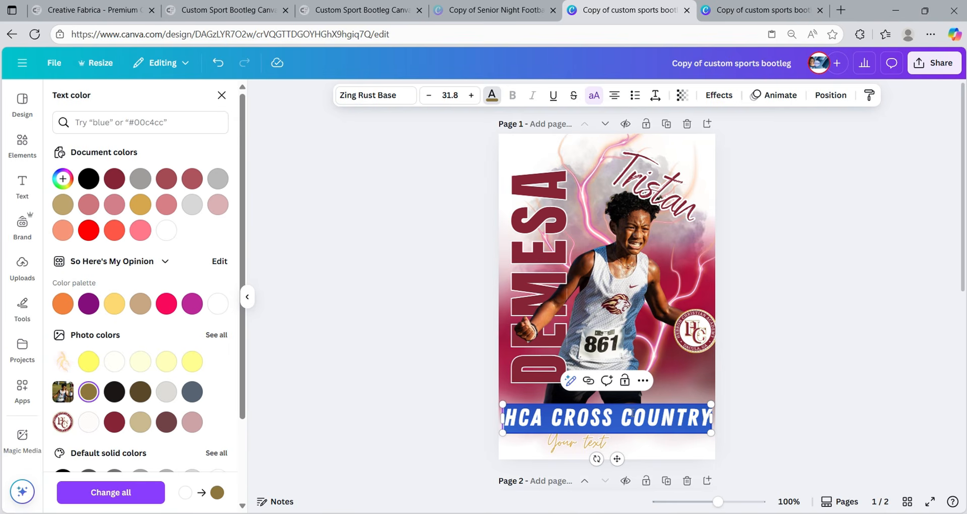
left_click(756, 415)
left_click(754, 446)
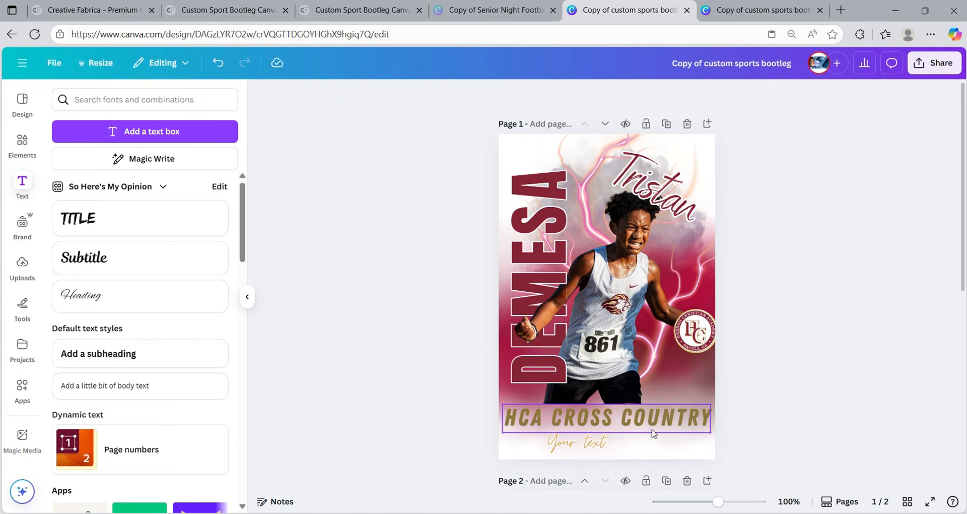
- Recolour the heading gold to match the Your text script, then reselect the heading line
double_click(677, 421)
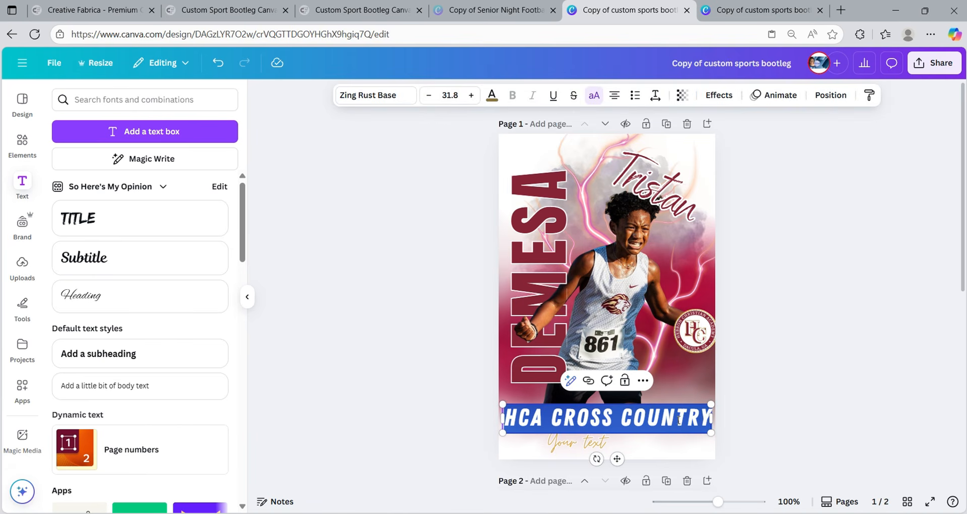
left_click(492, 96)
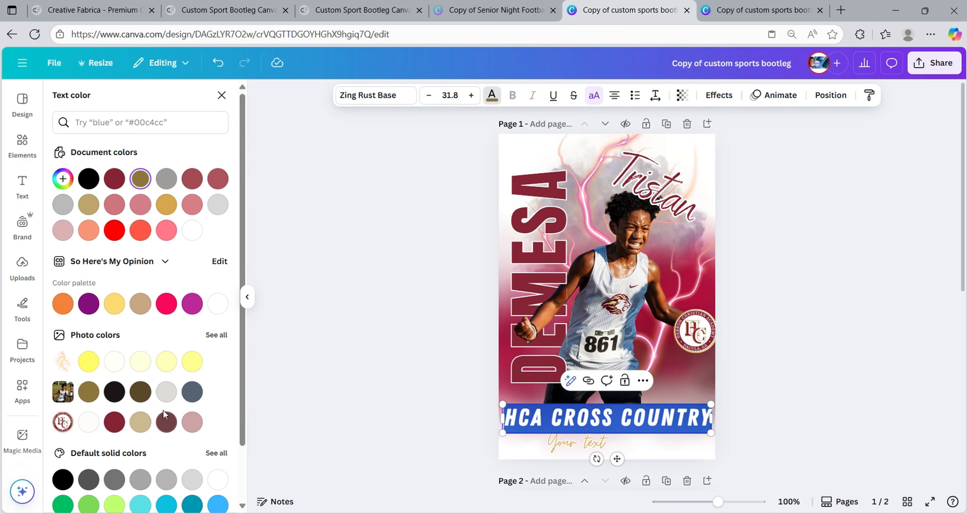
left_click(167, 204)
left_click(663, 305)
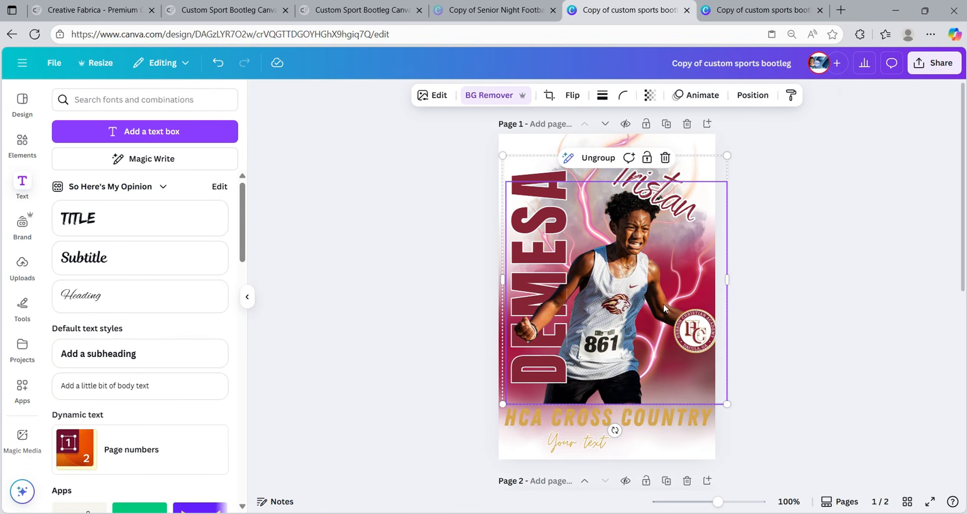
left_click(645, 420)
double_click(645, 420)
left_click(645, 420)
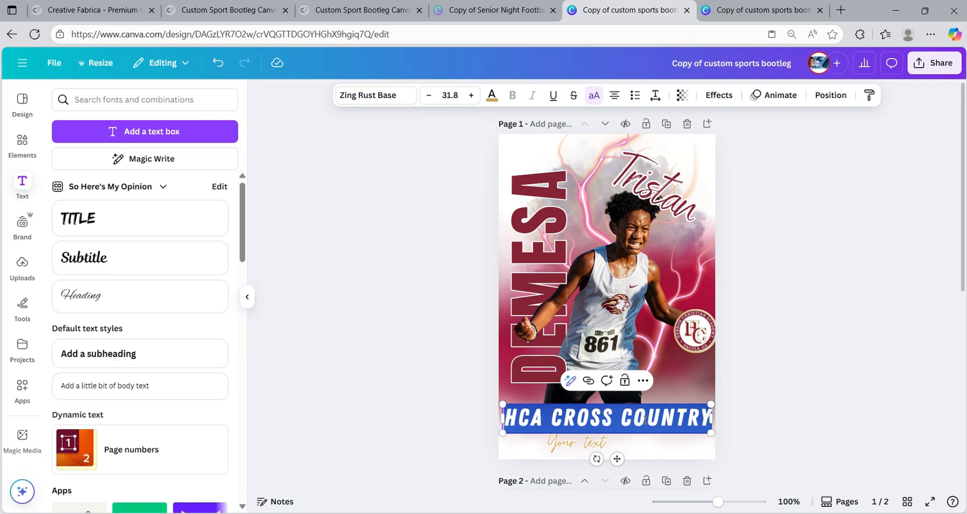
- Give the heading a crimson Outline effect with thickness 93
left_click(726, 100)
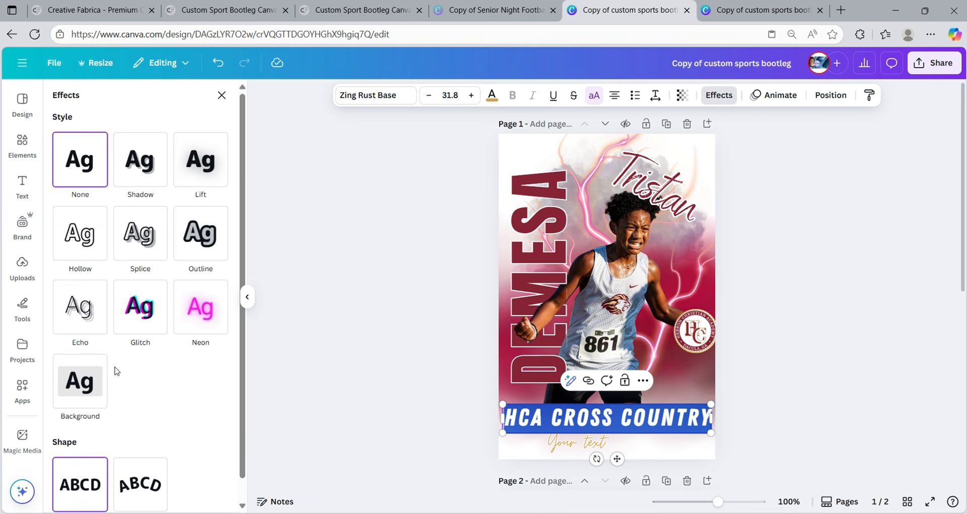
left_click(195, 247)
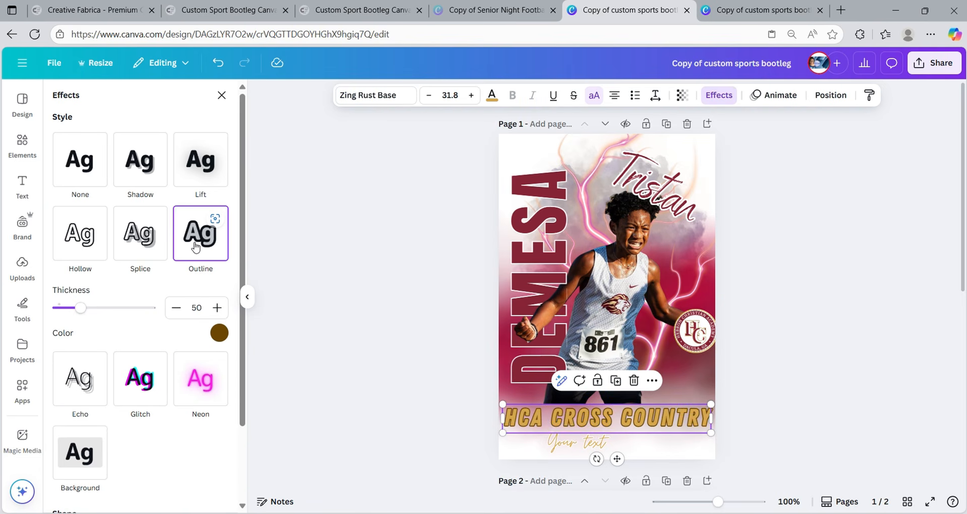
left_click(219, 334)
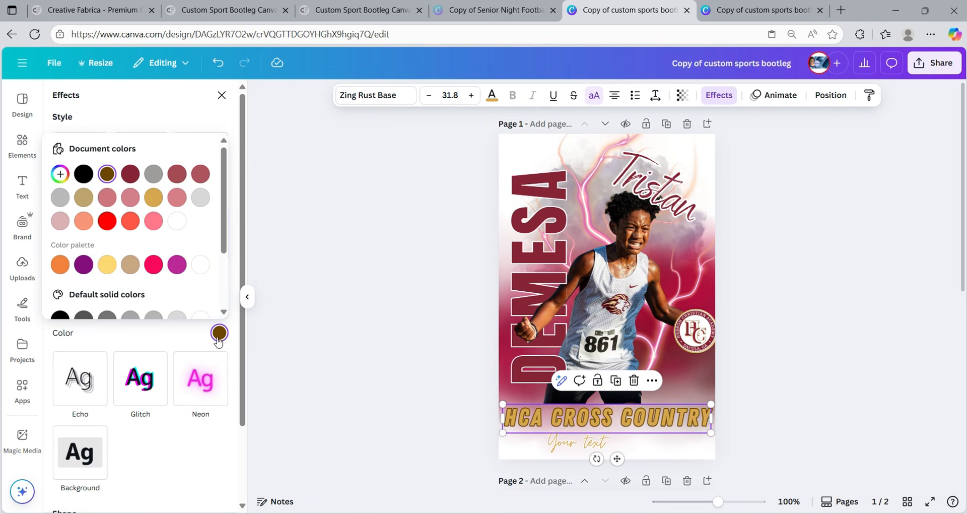
scroll(132, 262, "down", 2)
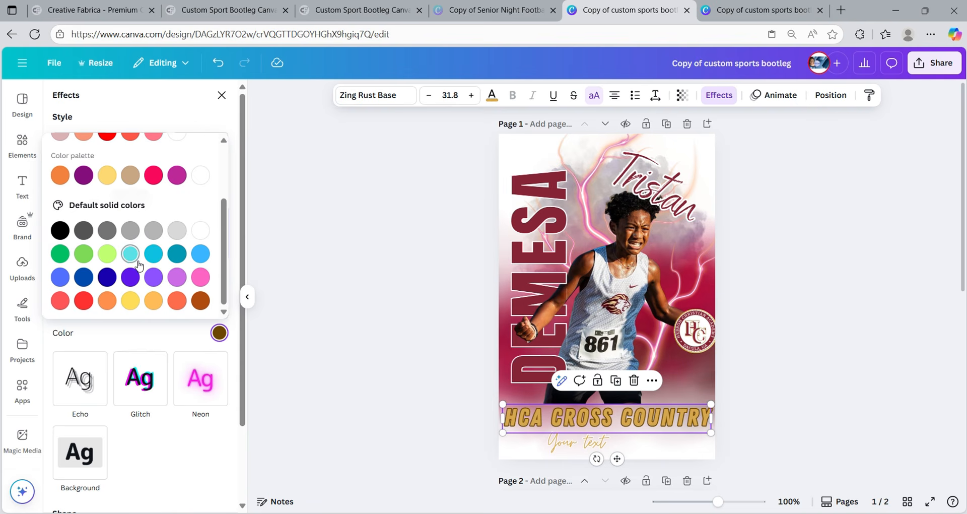
scroll(138, 263, "up", 2)
scroll(139, 264, "down", 2)
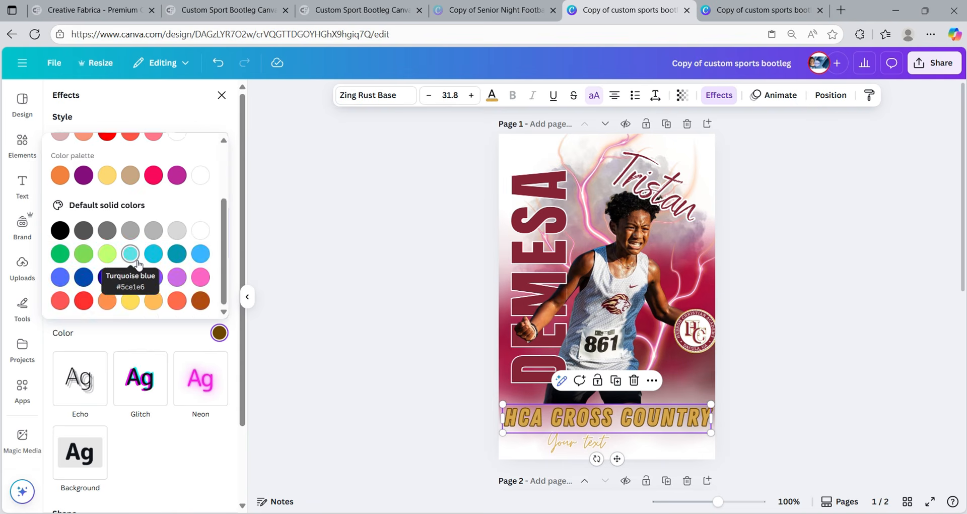
scroll(139, 264, "up", 2)
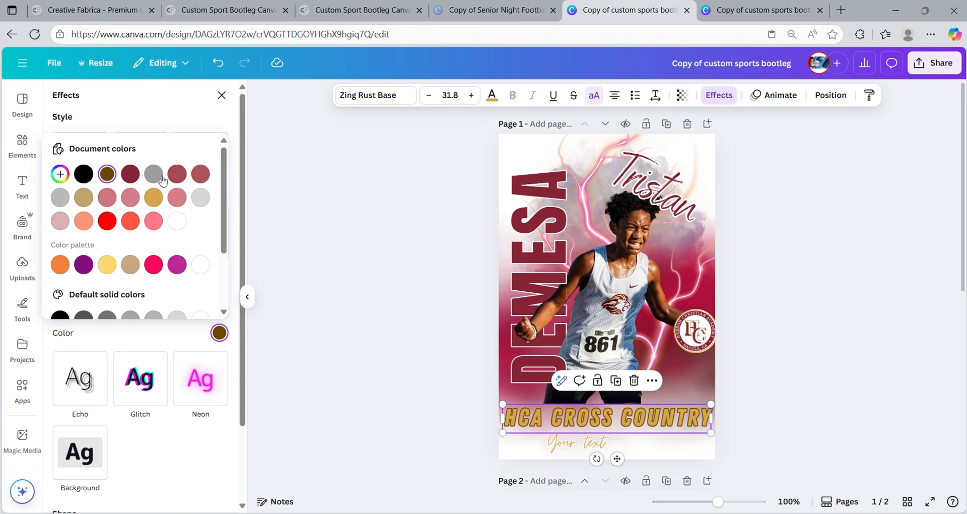
left_click(126, 177)
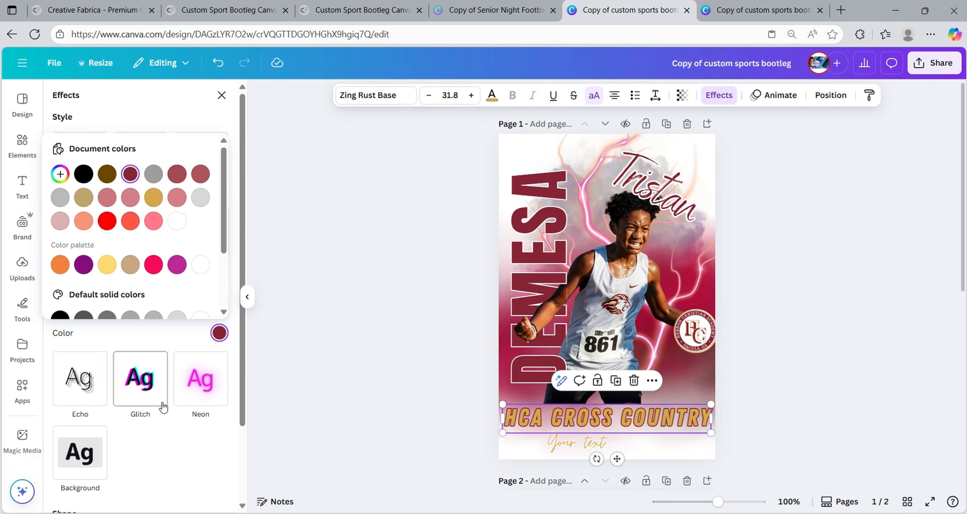
scroll(141, 316, "down", 5)
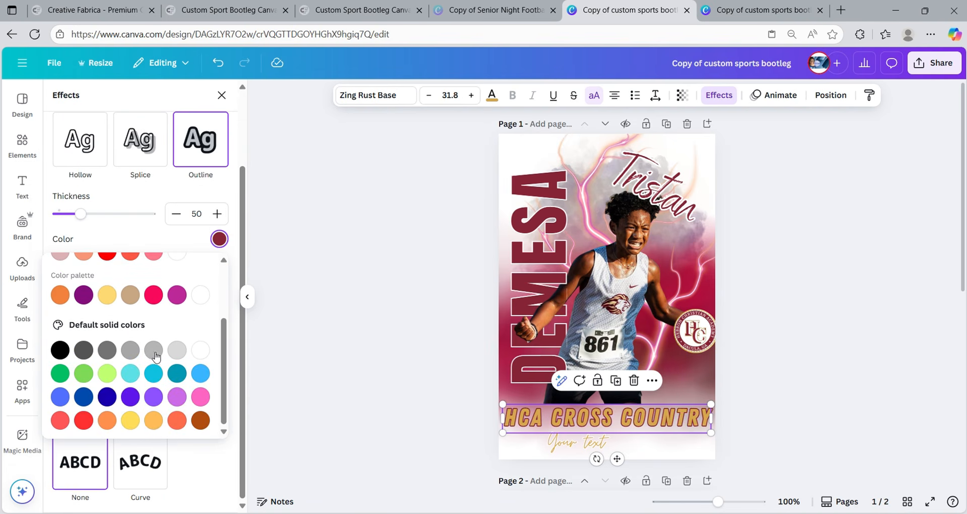
scroll(132, 353, "up", 3)
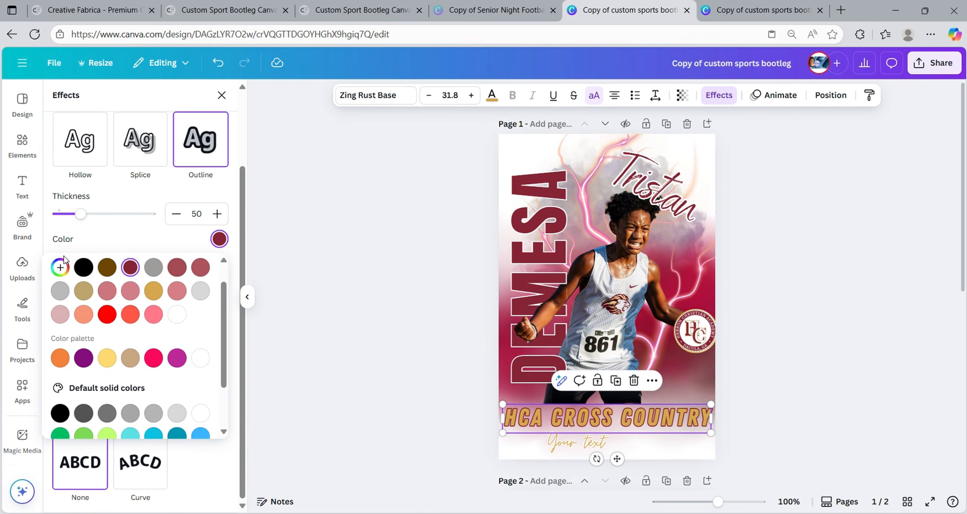
left_click_drag(80, 214, 101, 219)
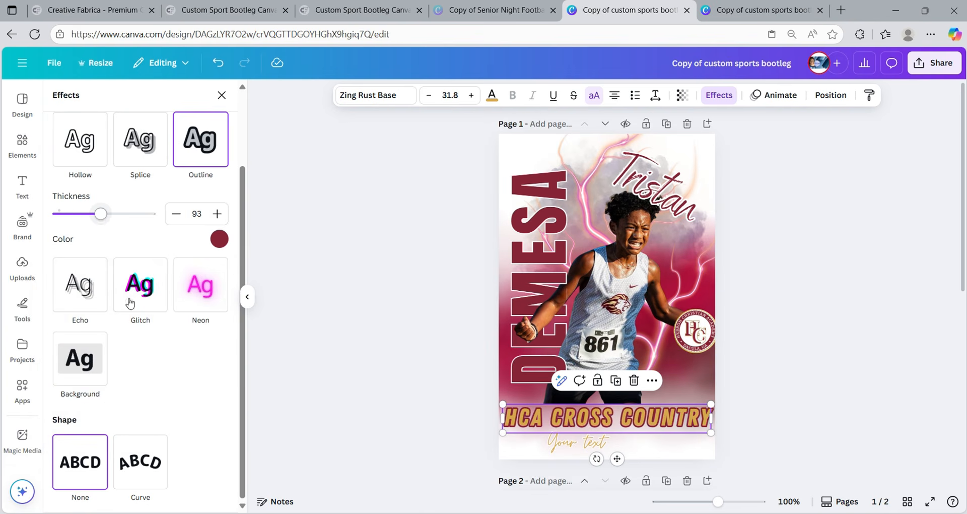
- Bend the heading into a -29 Curve arching above Your text, then view page 2
left_click(154, 462)
scroll(153, 460, "down", 2)
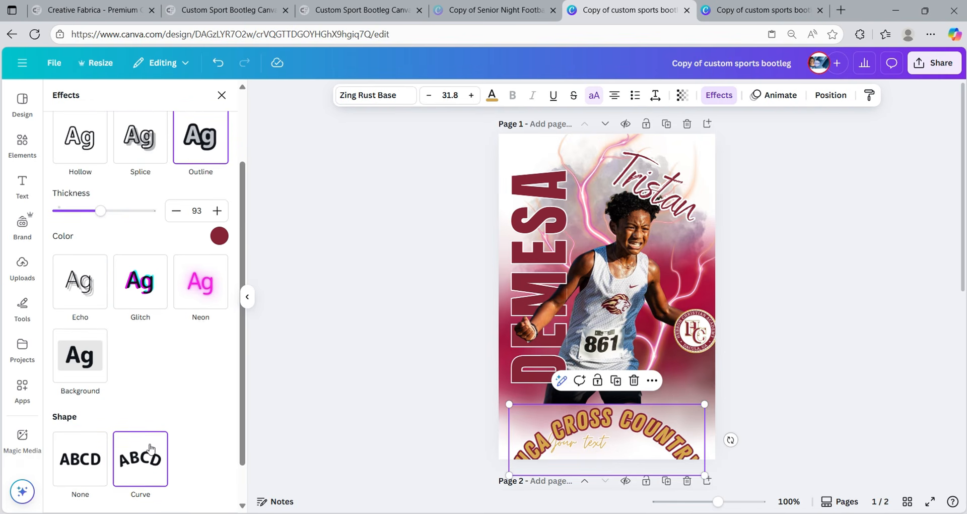
left_click_drag(130, 490, 97, 481)
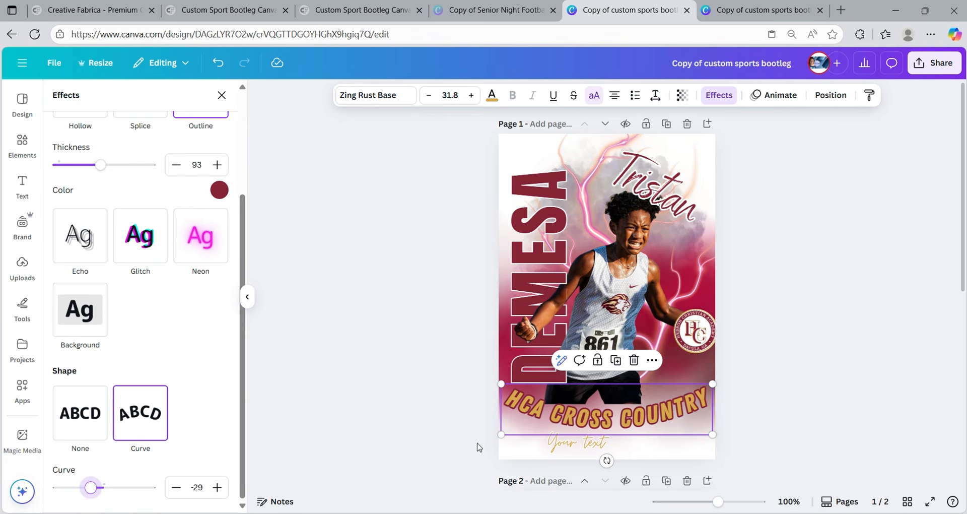
left_click(845, 374)
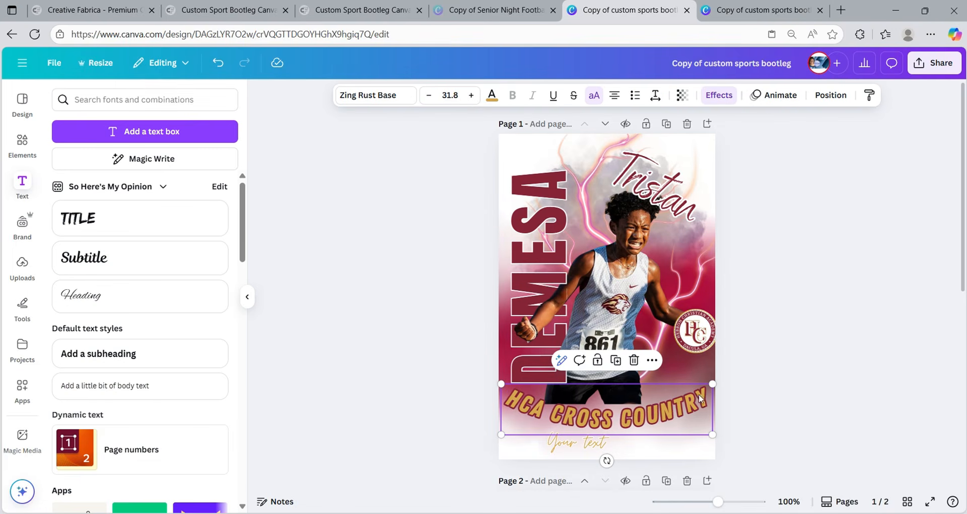
left_click(802, 377)
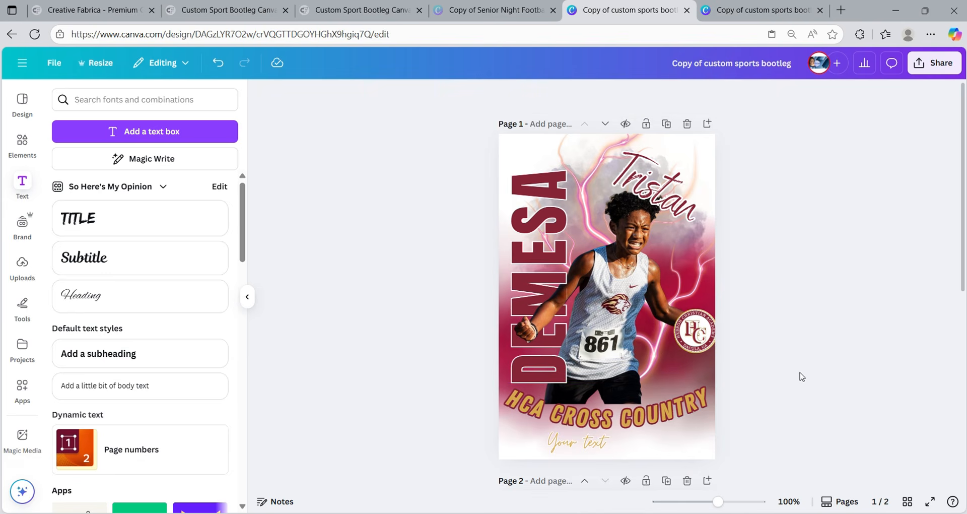
left_click_drag(718, 502, 714, 504)
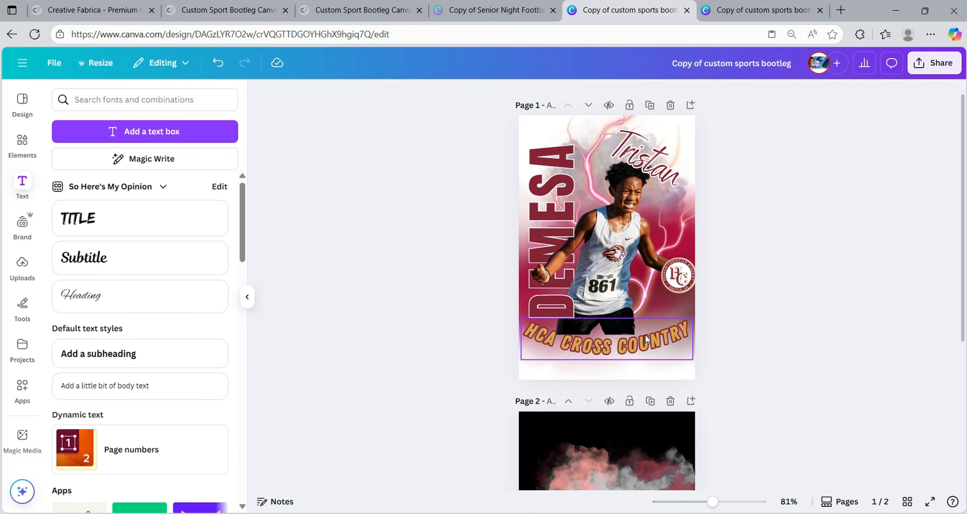
- Search Elements for 'white smoke' graphics
scroll(669, 458, "down", 2)
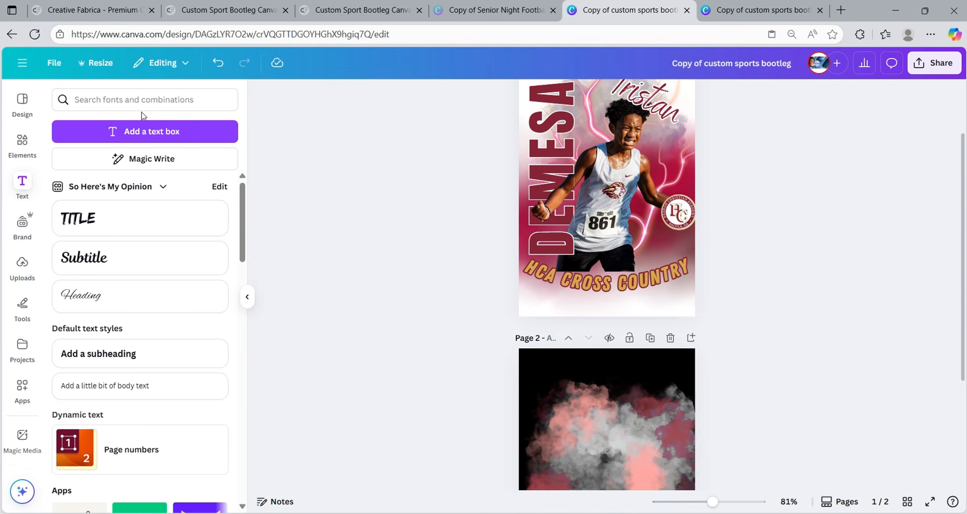
left_click(22, 144)
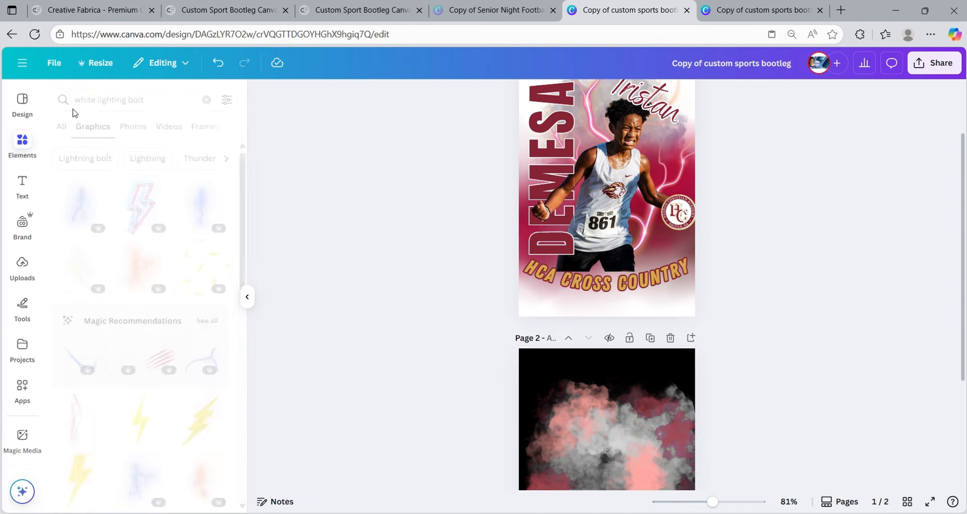
double_click(127, 101)
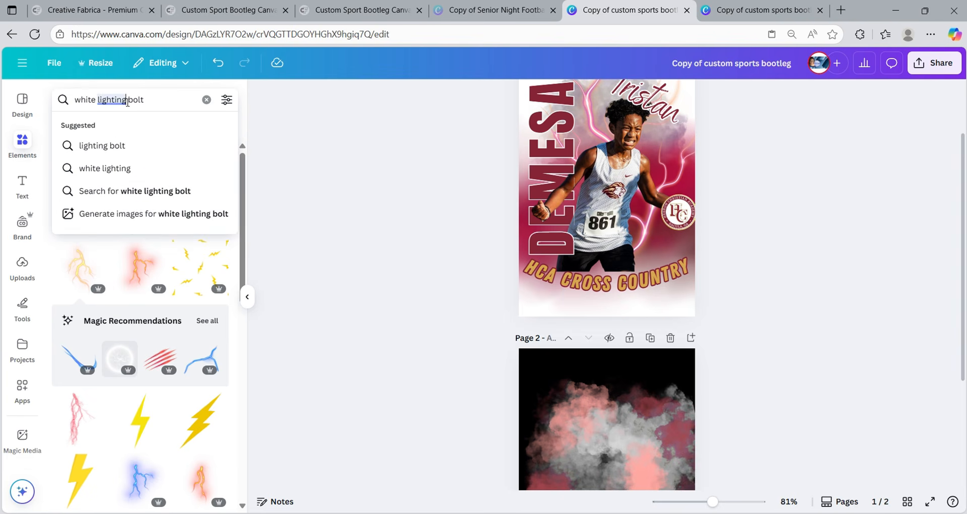
type("white smo")
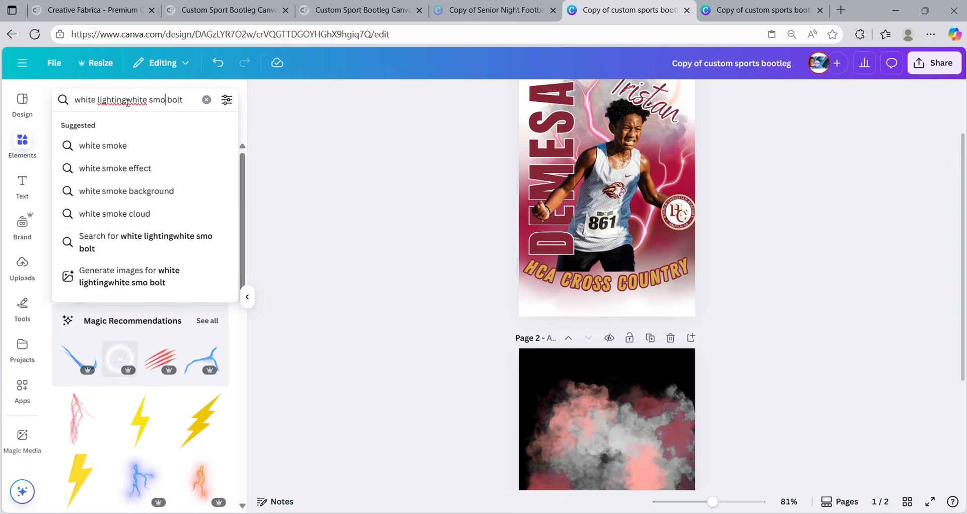
type("ke")
key("Return")
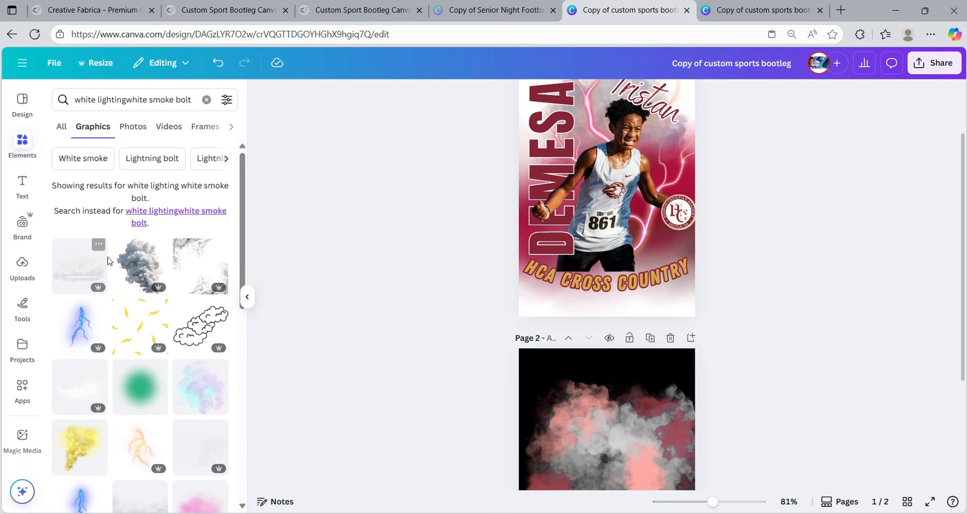
left_click(92, 160)
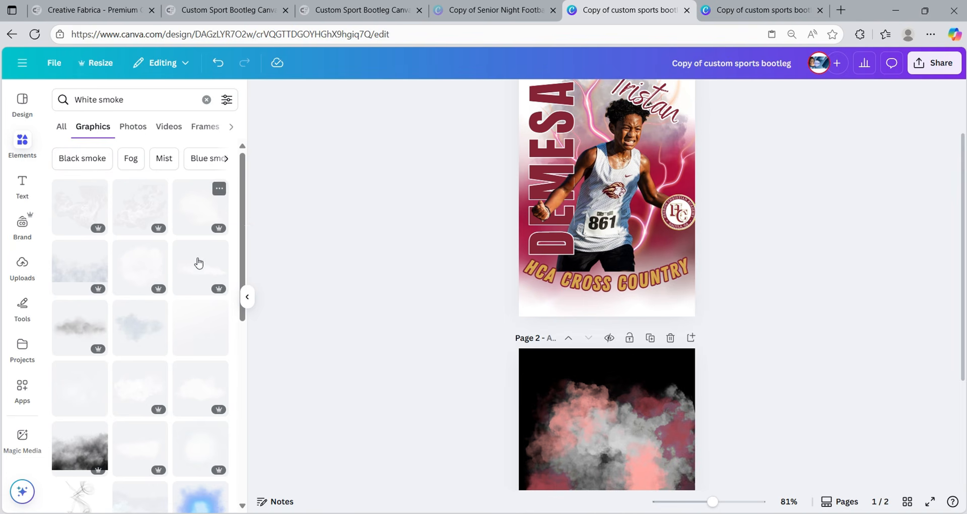
- Place a shortened white smoke graphic across the lower poster, then switch to the other poster copy
scroll(169, 382, "down", 3)
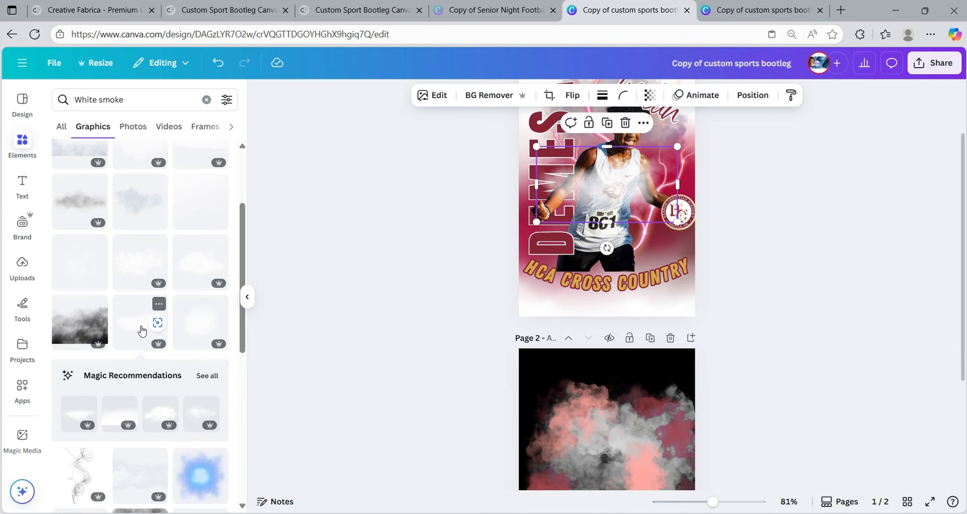
left_click_drag(623, 195, 624, 279)
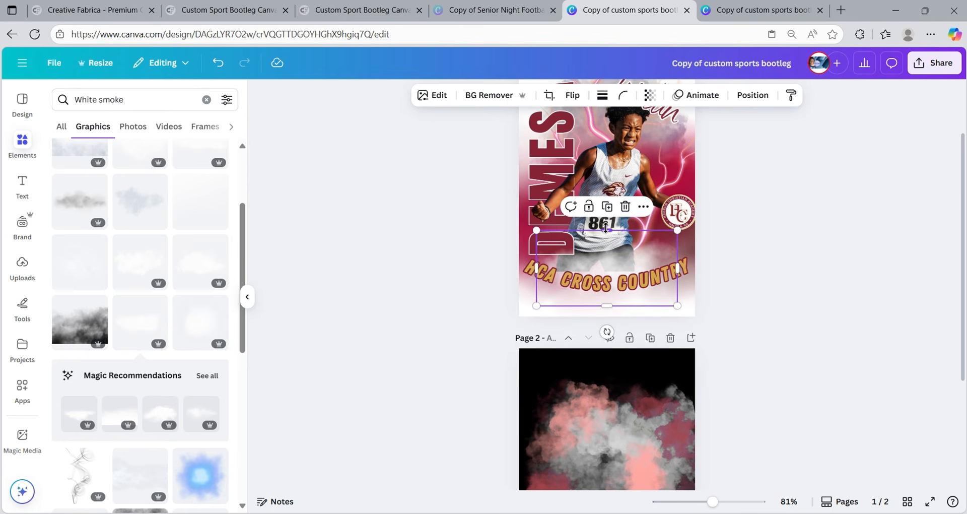
mouse_move(607, 230)
left_mouse_down()
mouse_move(607, 254)
mouse_move(607, 239)
left_mouse_up()
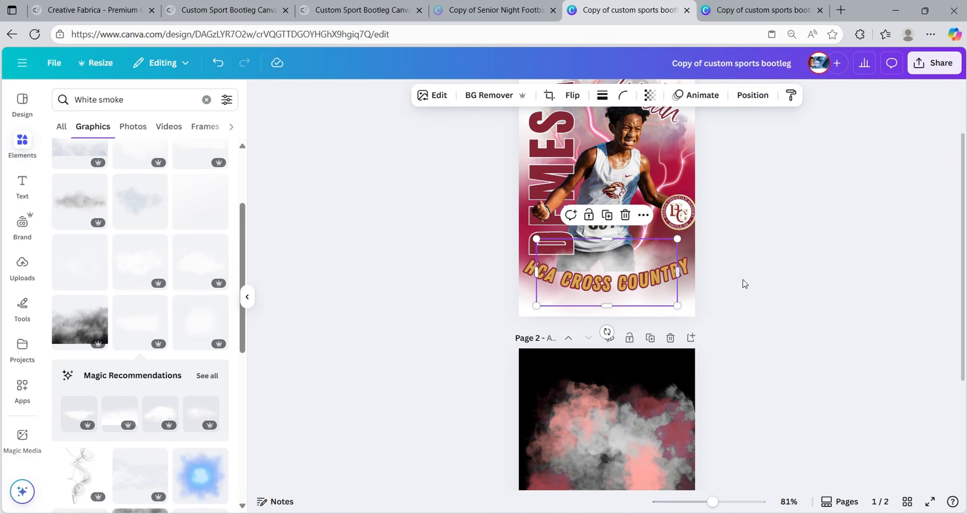
left_click(815, 277)
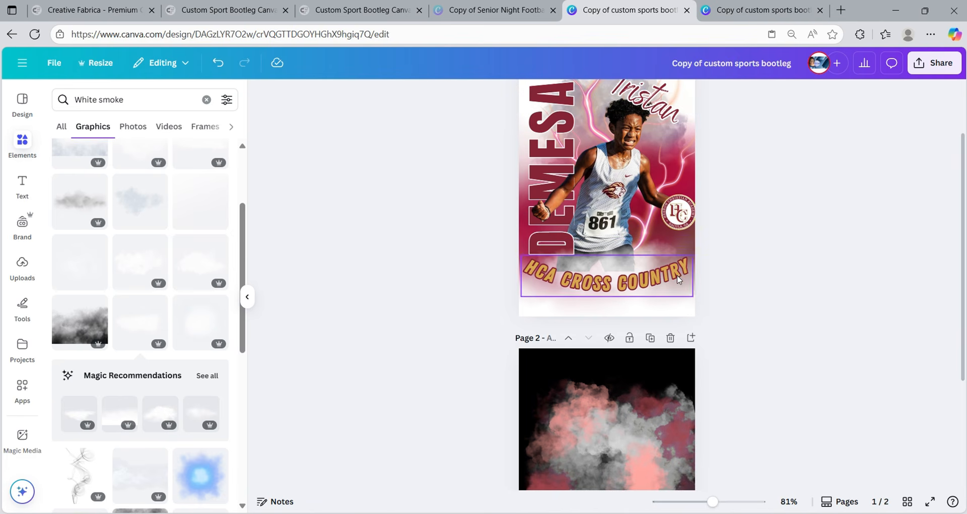
left_click(759, 17)
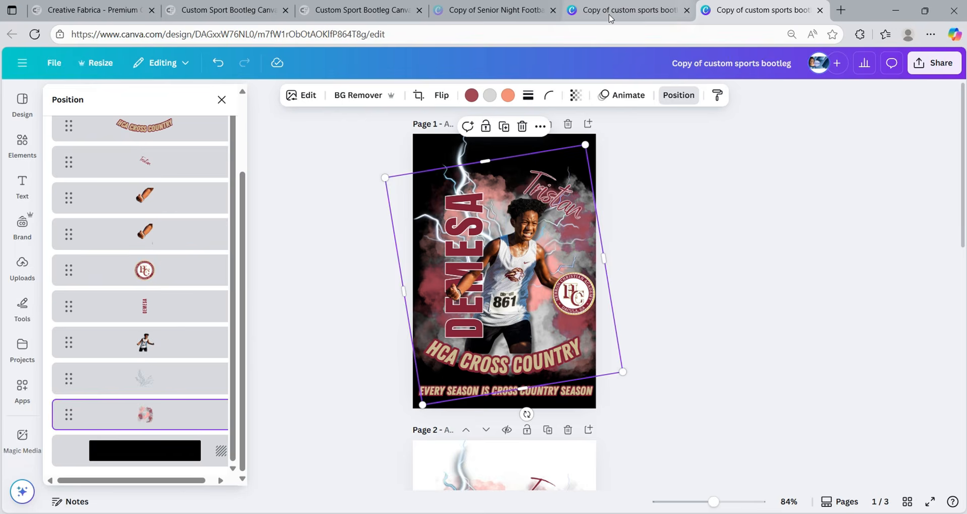
- Back on the edited poster, enlarge the HCA CROSS COUNTRY title to 33.8 and nudge it
left_click(613, 15)
left_click(628, 290)
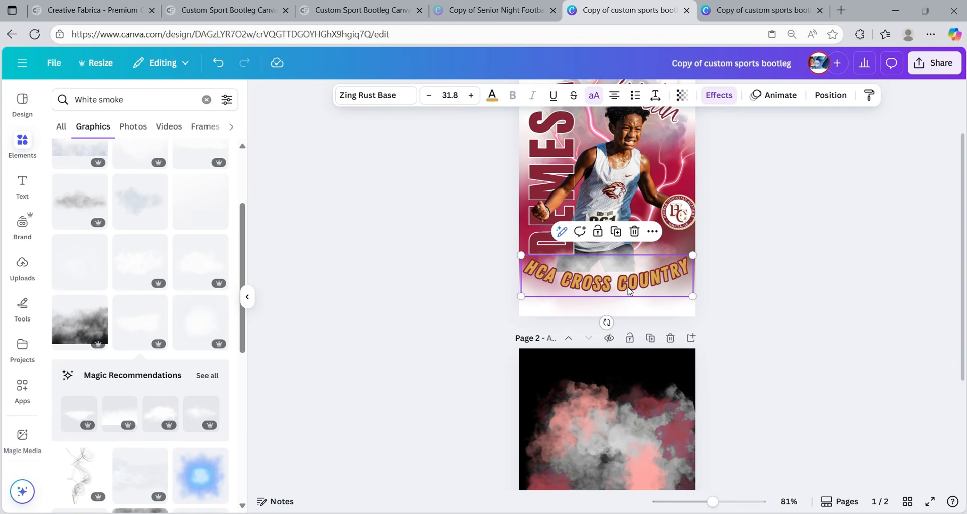
left_click(472, 96)
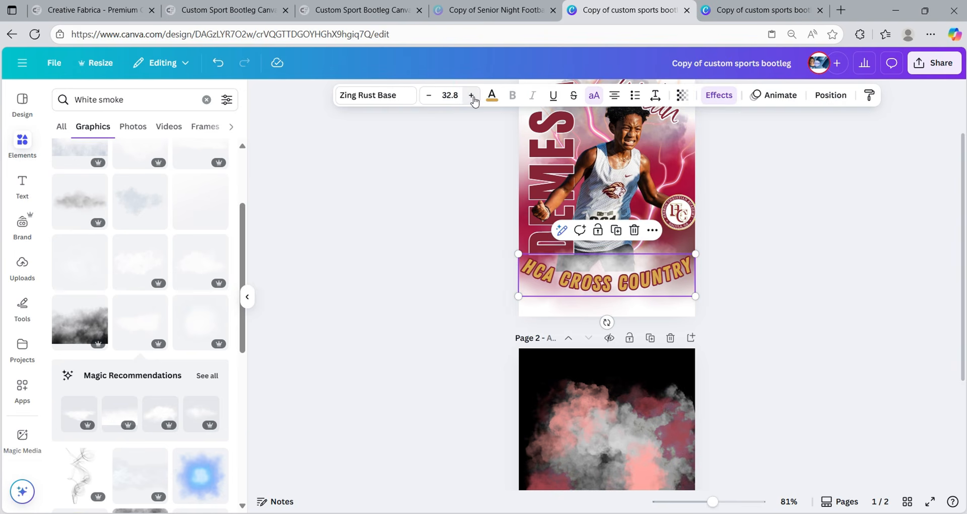
left_click(471, 96)
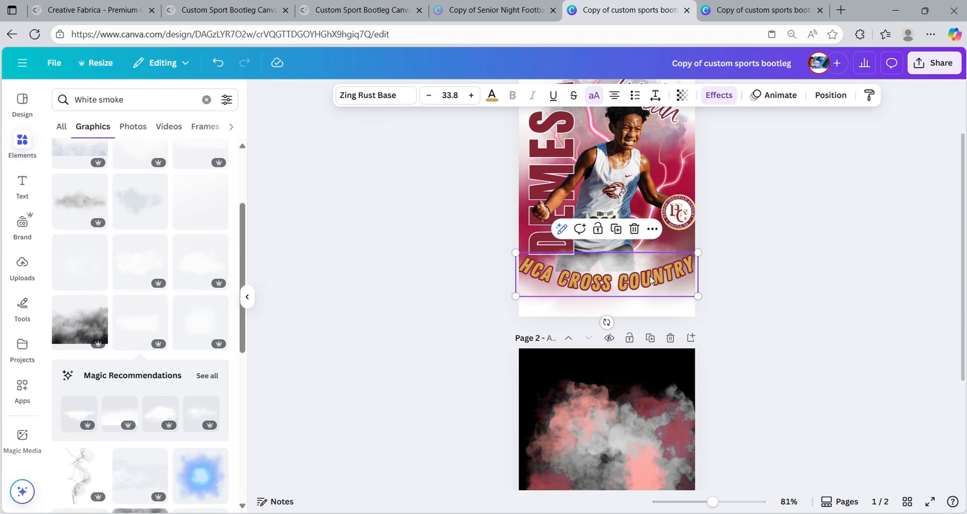
left_click_drag(650, 280, 651, 286)
- Shift the smoke graphic up-left and move its layer below the title
left_click(614, 261)
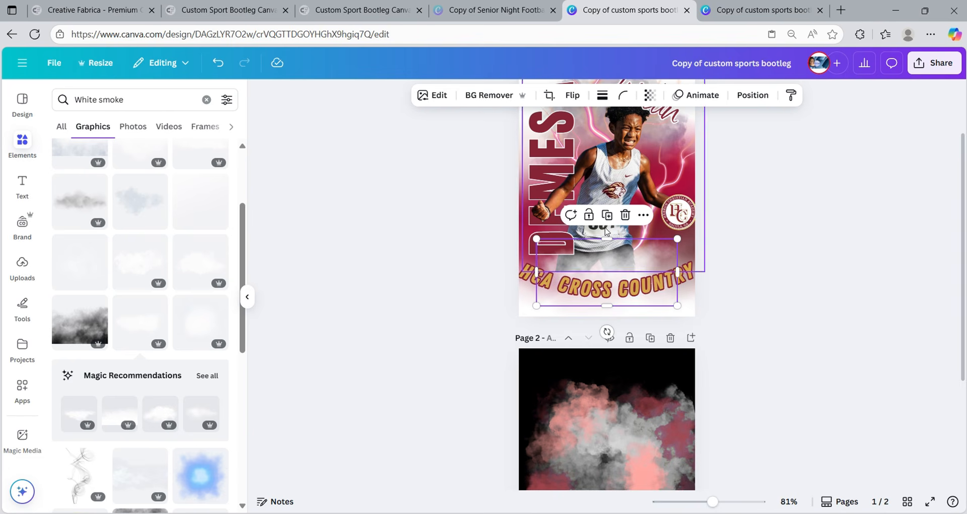
left_click_drag(613, 273, 604, 268)
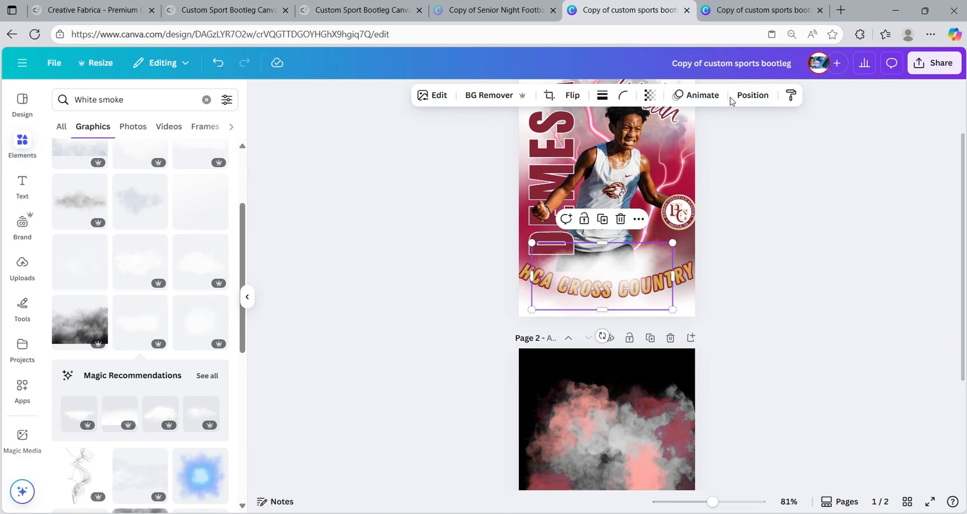
left_click(745, 96)
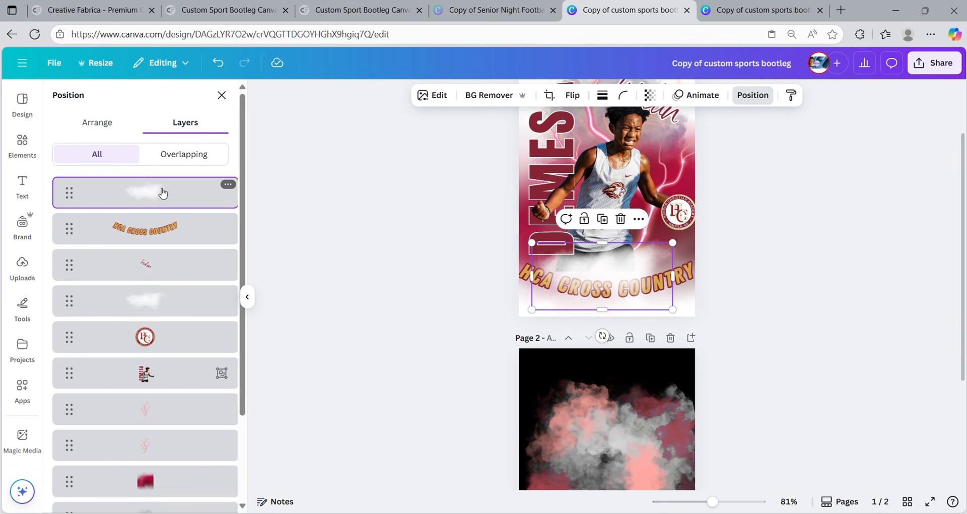
left_click_drag(162, 192, 172, 299)
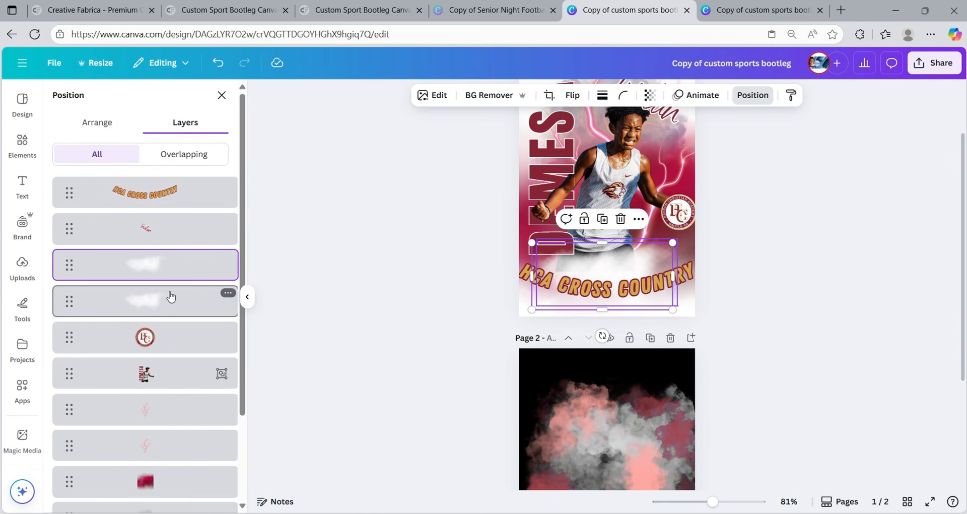
left_click(804, 316)
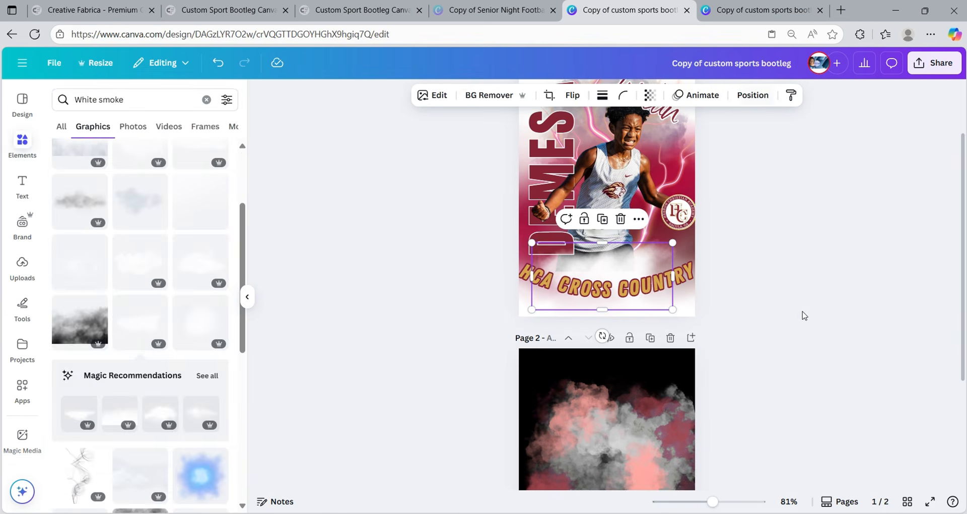
left_click(804, 316)
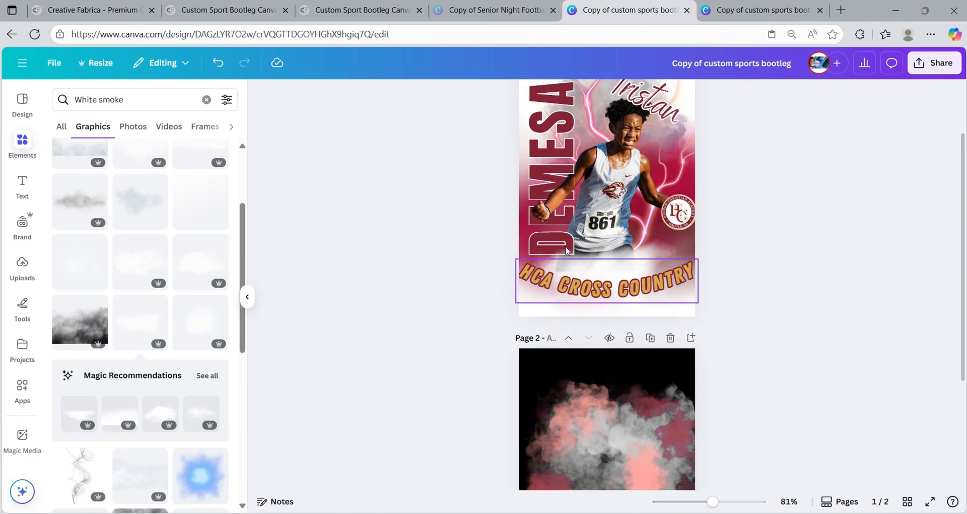
- Shrink the HCA CROSS COUNTRY title by two font-size steps
left_click(570, 282)
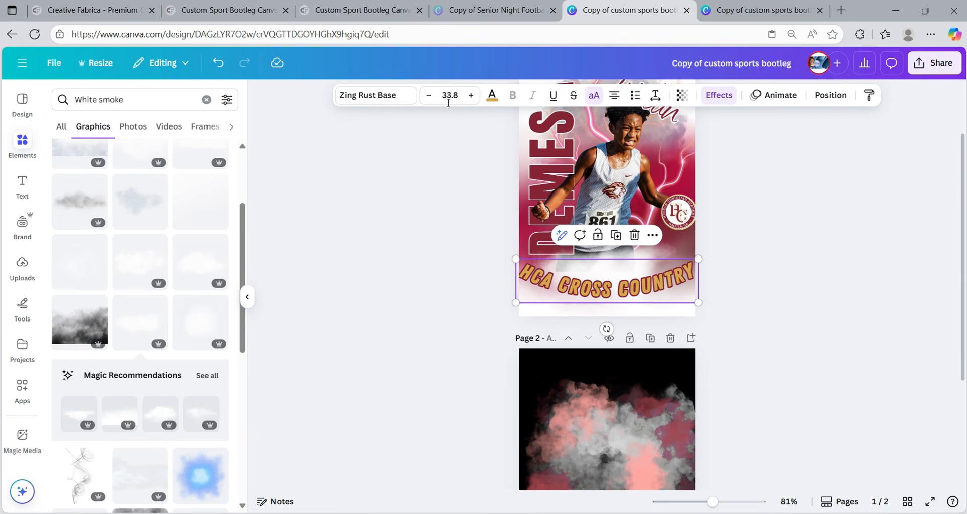
left_click(429, 95)
left_click(429, 96)
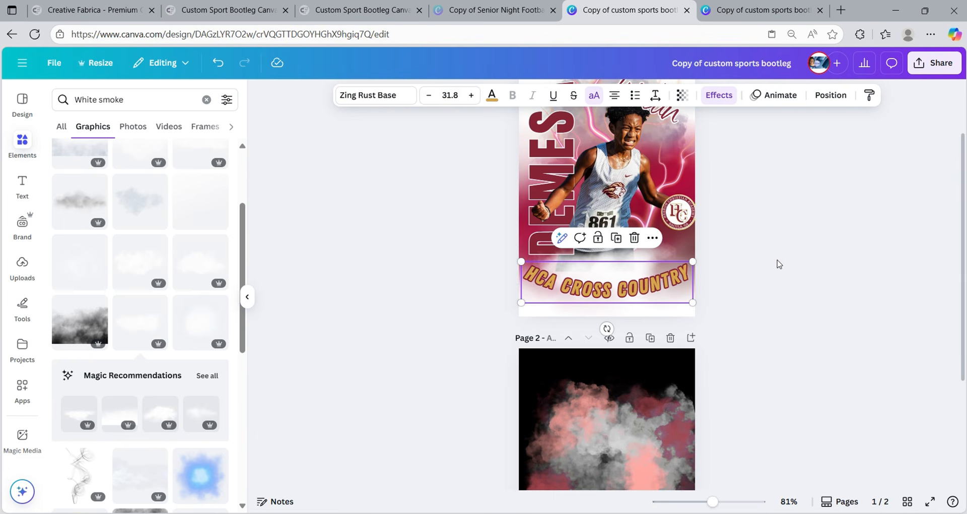
left_click(814, 290)
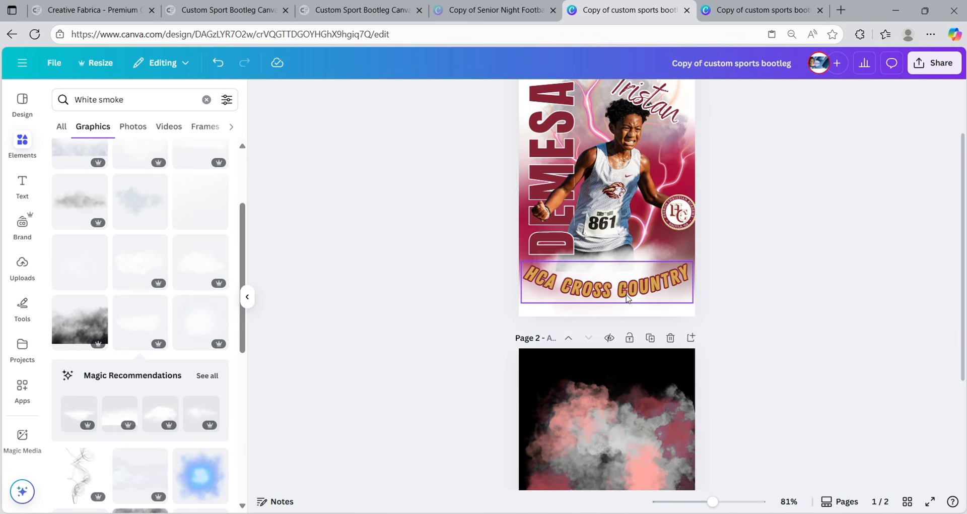
- Duplicate the title, set the copy's Shape effect to None, and reduce it to 22.8
left_click(654, 300)
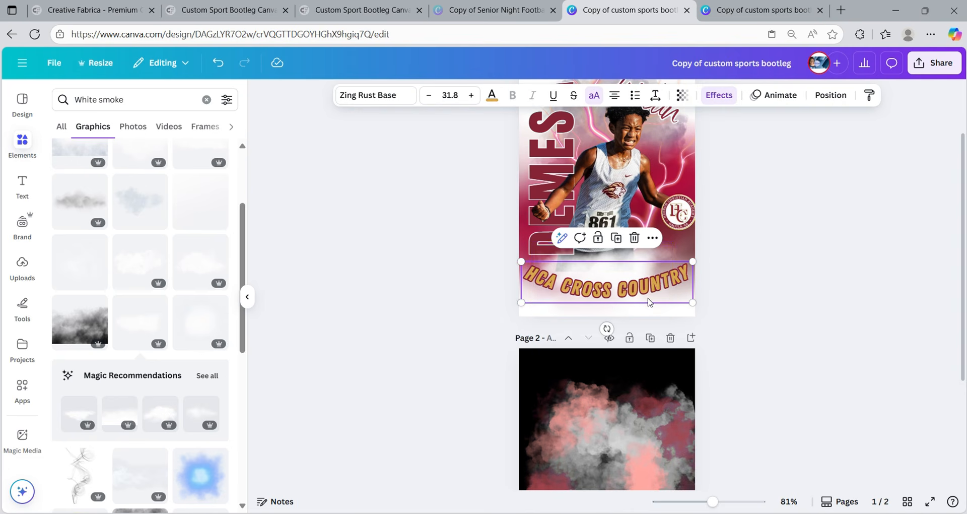
left_click(616, 238)
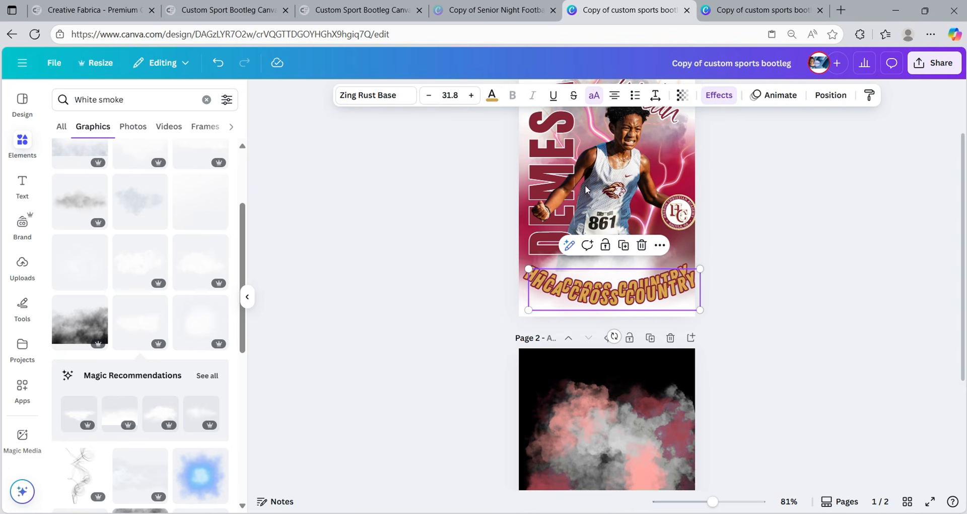
left_click(427, 95)
left_click(428, 96)
left_click(427, 95)
left_click(427, 96)
left_click(428, 96)
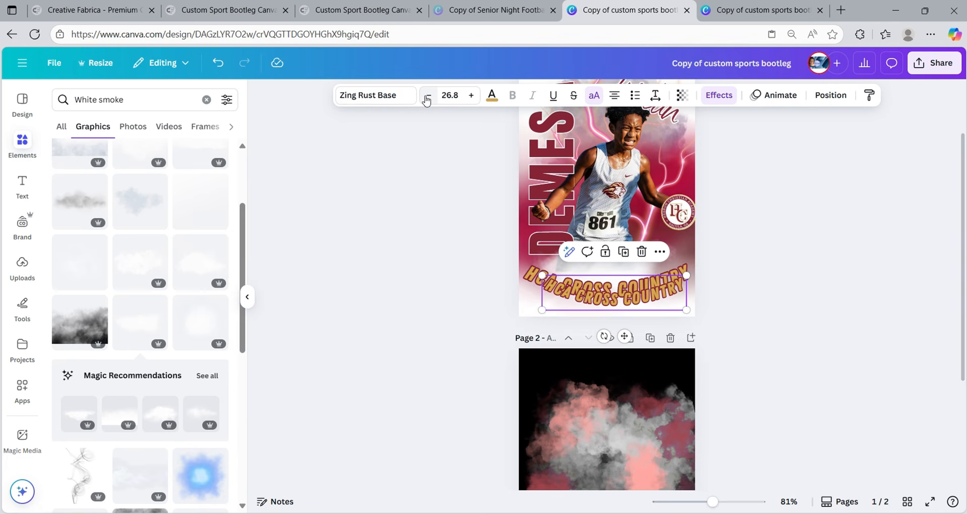
left_click(719, 94)
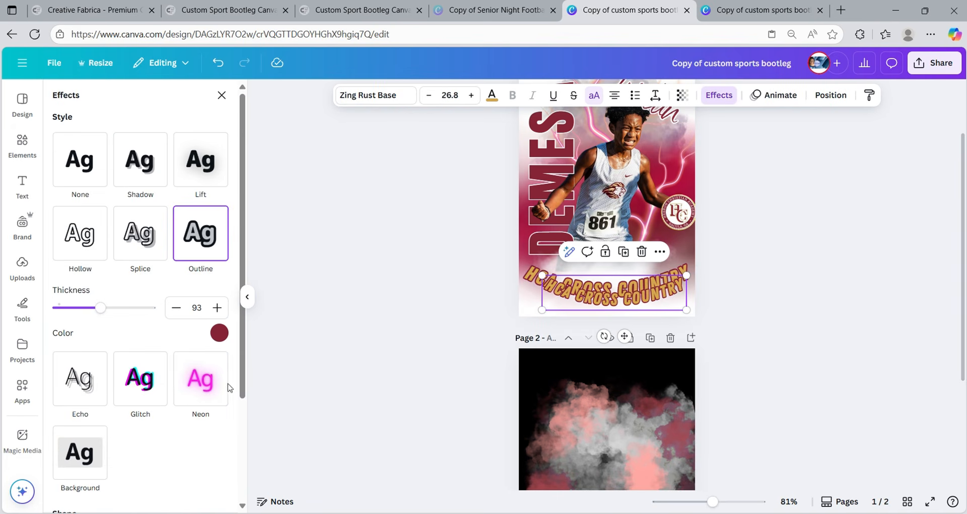
scroll(169, 323, "down", 4)
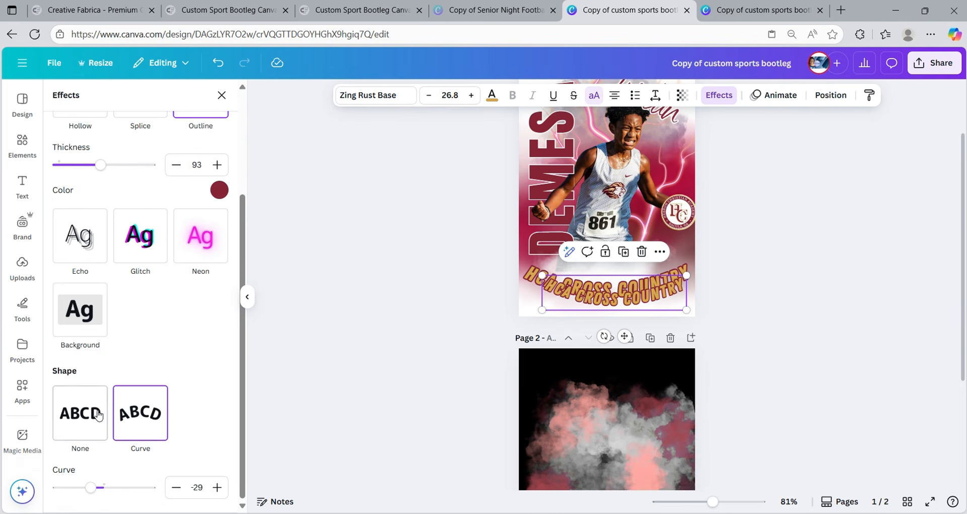
left_click(95, 418)
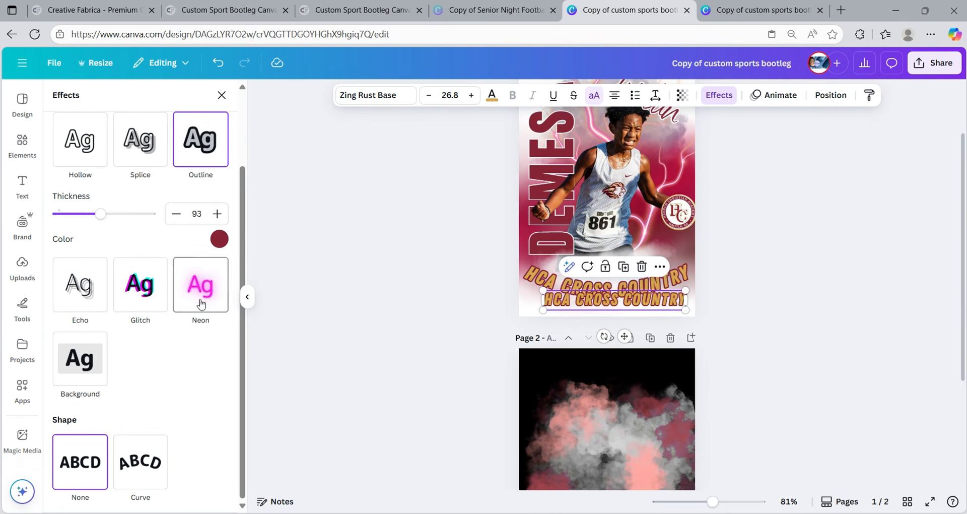
left_click(428, 99)
left_click(428, 98)
left_click(427, 98)
left_click(428, 98)
left_click(428, 99)
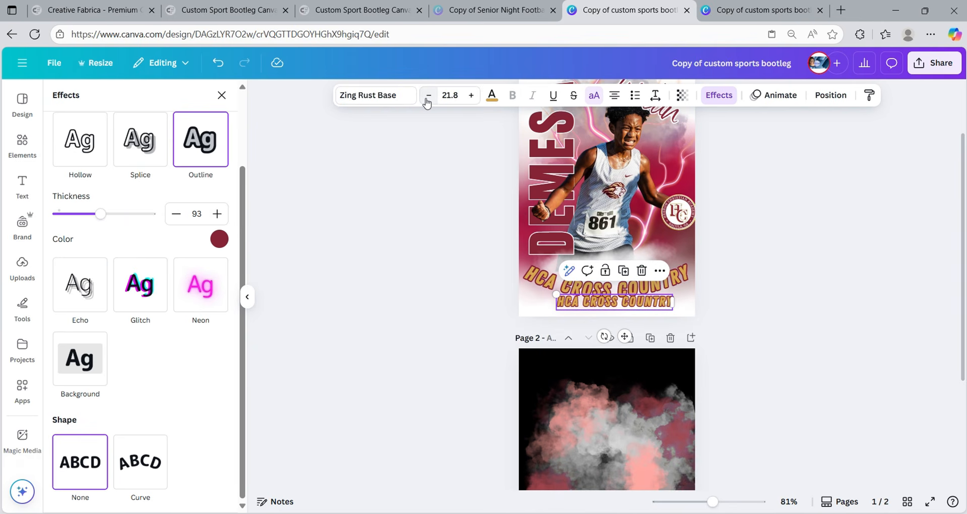
- Move the straight copy to the poster's bottom edge and widen it to full page width
left_click_drag(621, 303, 692, 306)
double_click(618, 307)
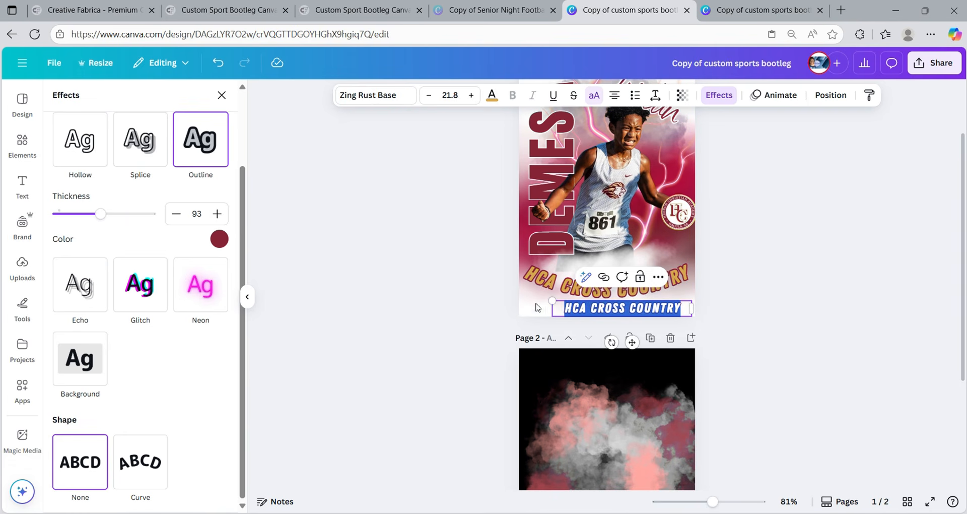
left_click_drag(552, 304, 542, 305)
left_click_drag(632, 342, 598, 340)
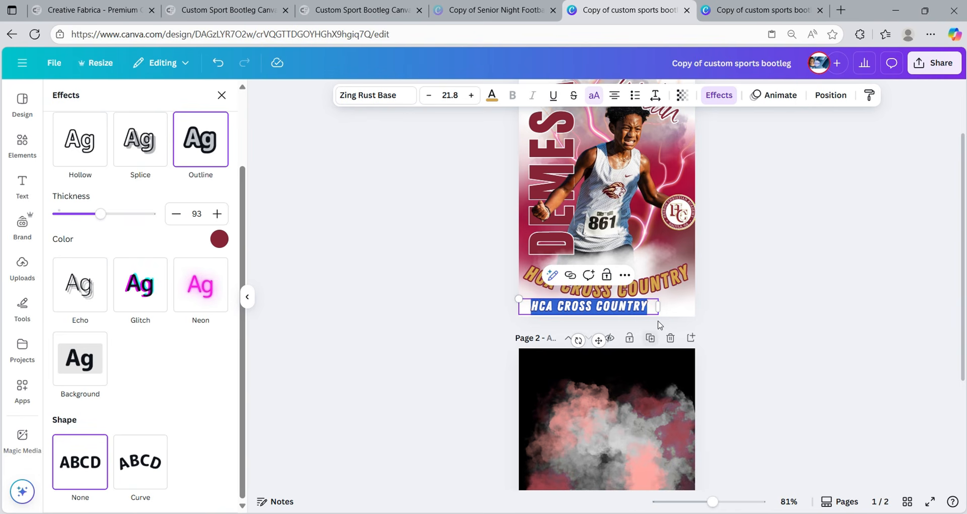
left_click_drag(661, 310, 694, 306)
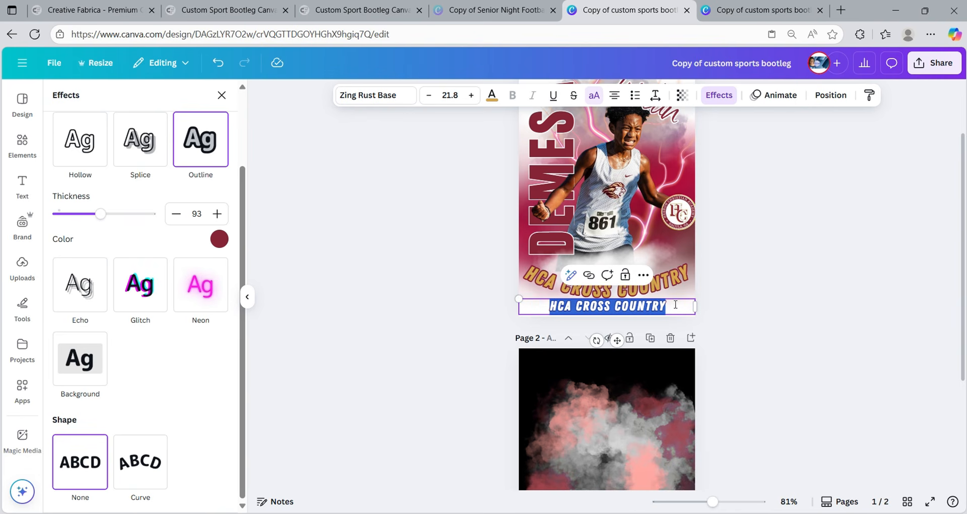
- Retype the bottom copy to read 'EVERY SEASON IS CROSS COUNTRY SEASON'
type("C")
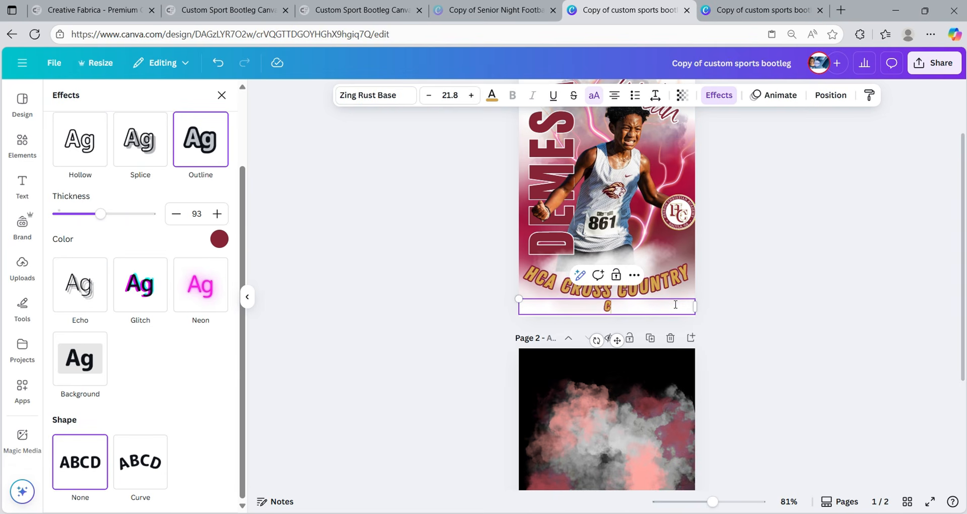
key("BackSpace")
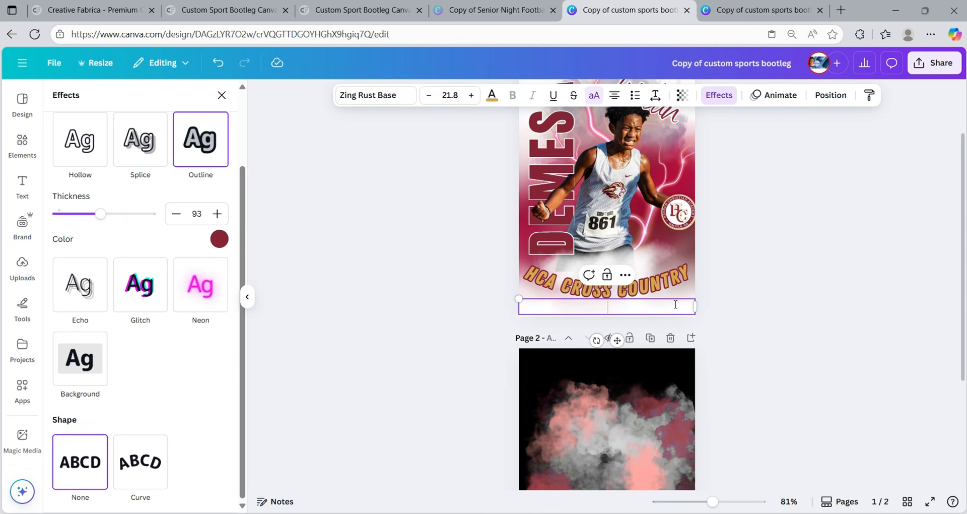
type("EVERY ")
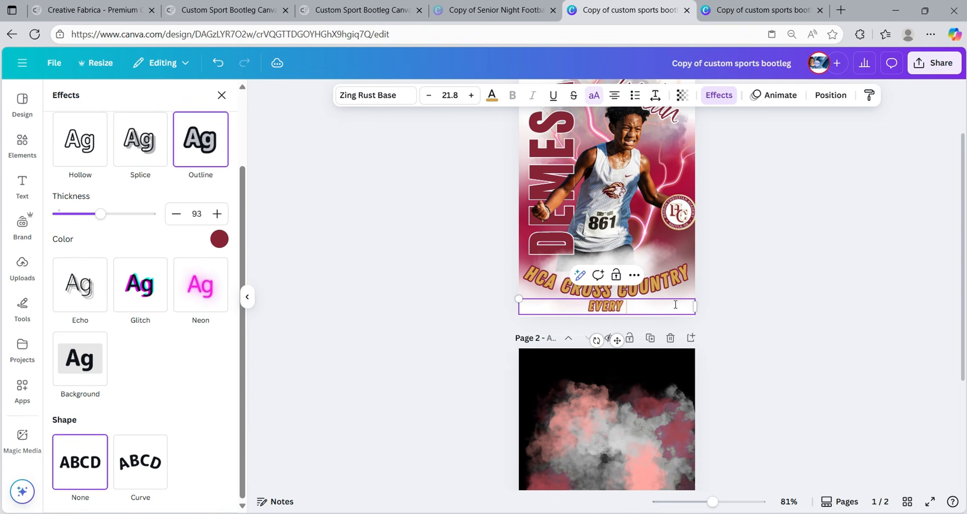
type("SEASON ")
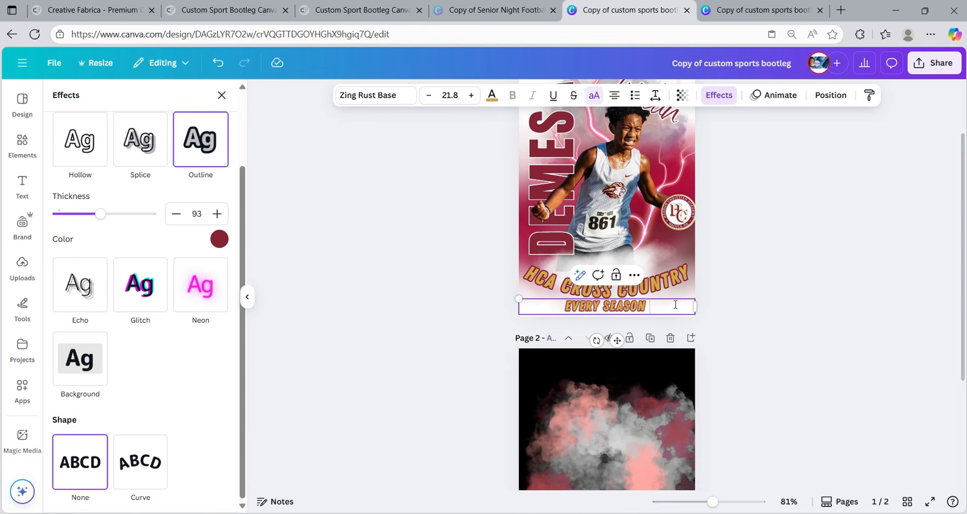
type("IS CRR")
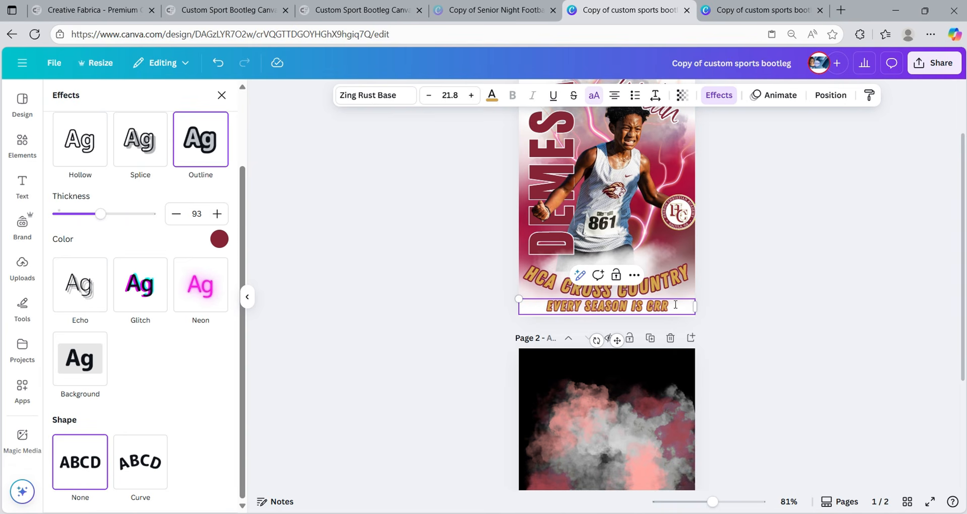
type("OSS")
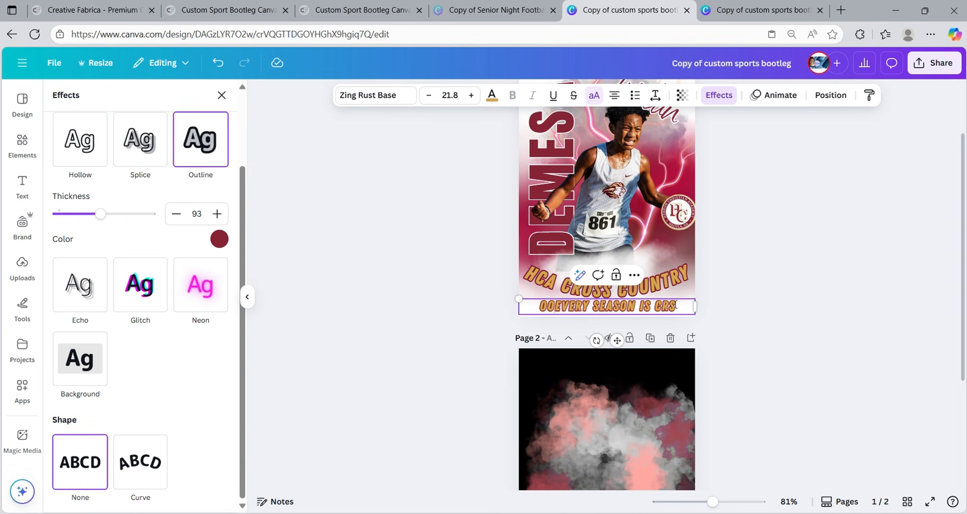
key("BackSpace")
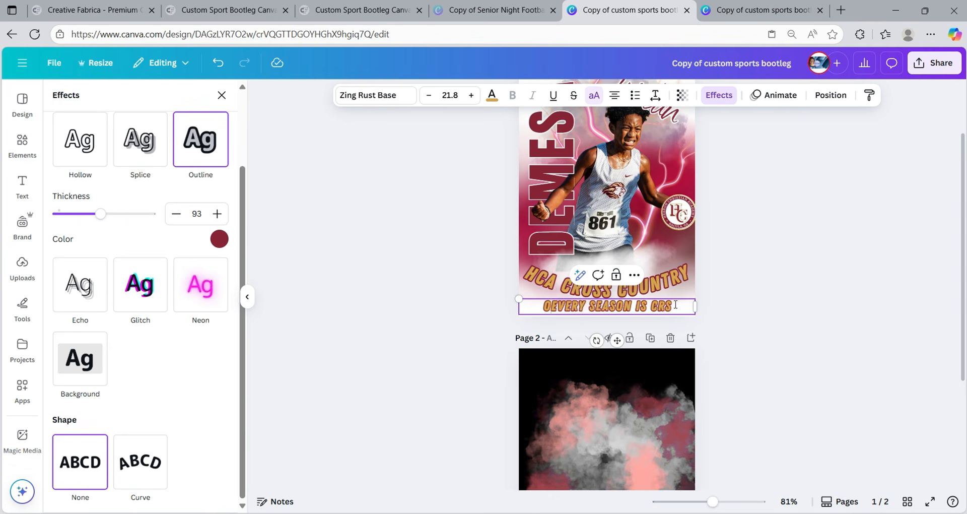
key("BackSpace")
key("BackSpace")
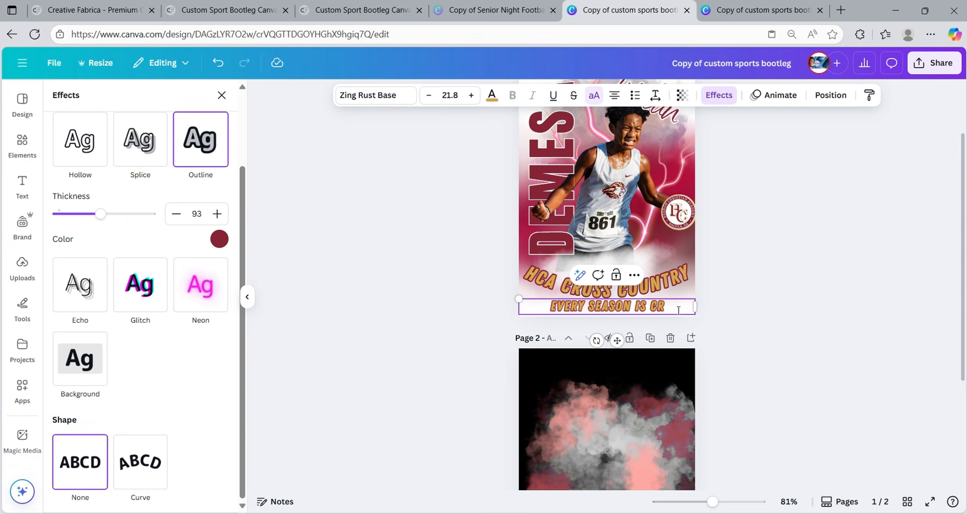
type("OSS C")
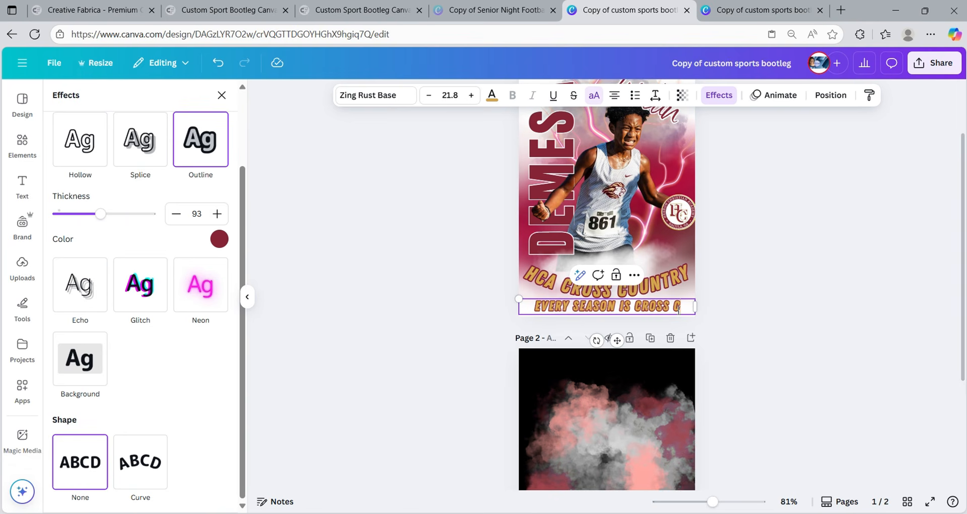
type("OUN")
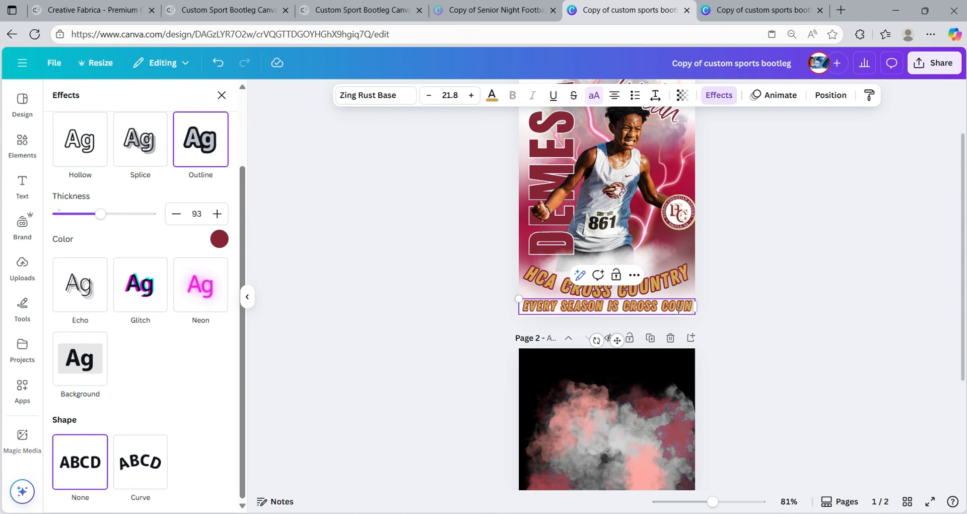
type("RT")
key("BackSpace")
key("BackSpace")
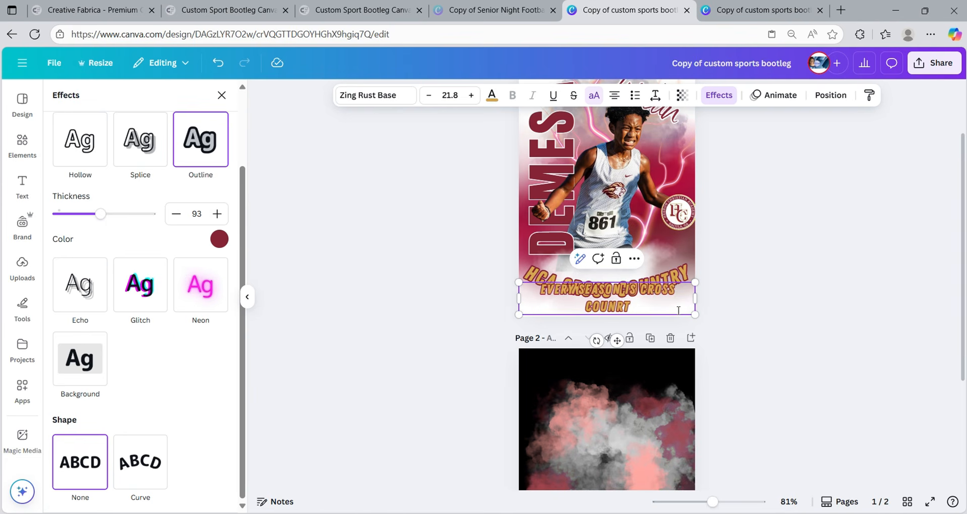
type("TRY SEASON")
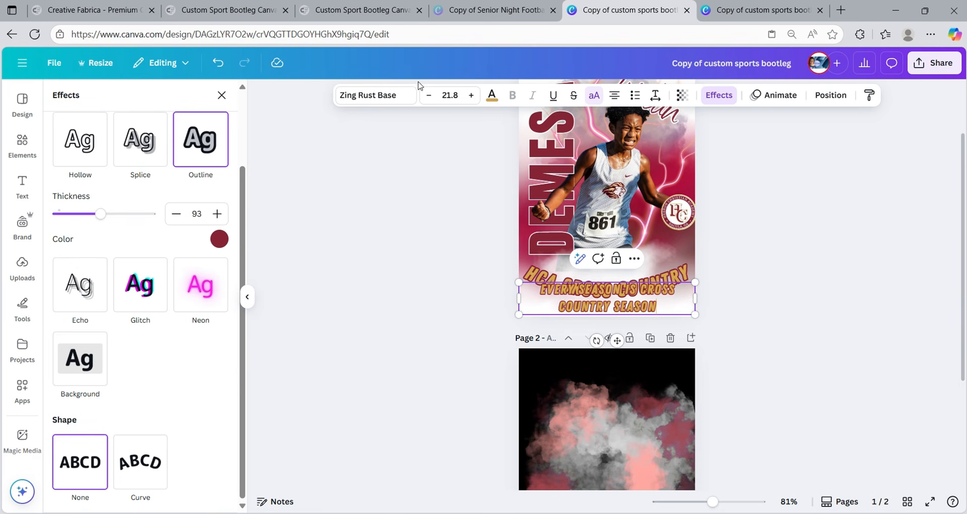
- Shrink the tagline by four font-size steps to 16.8 so it fits
left_click(429, 97)
left_click(429, 97)
left_click(429, 97)
left_click(429, 97)
left_click(429, 97)
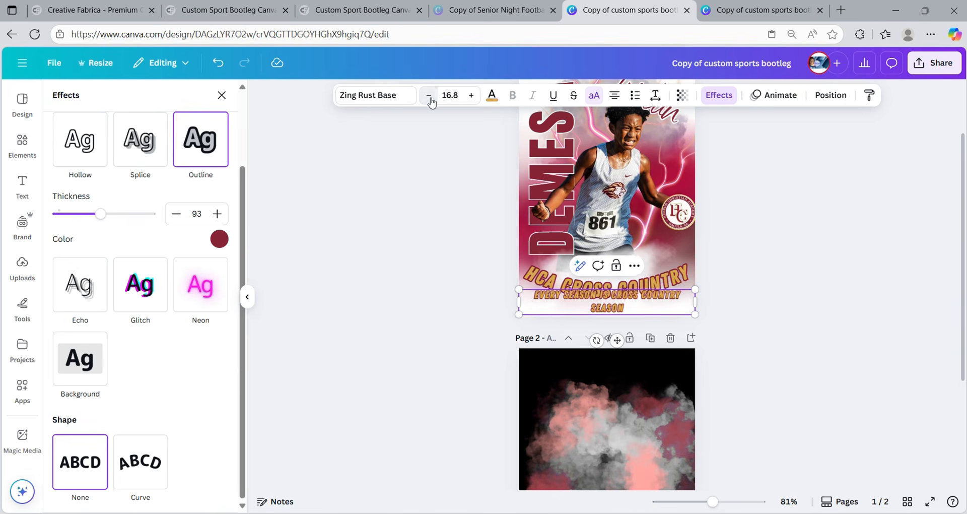
left_click(429, 97)
left_click(429, 96)
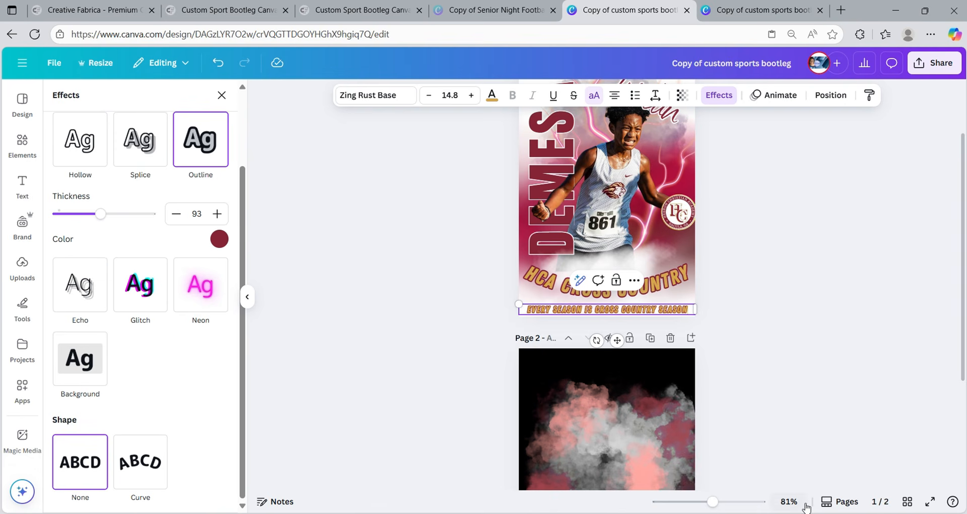
- Inspect the tagline up close, compare with the other poster copy, then raise it to 15.8
mouse_move(713, 501)
left_mouse_down()
mouse_move(734, 506)
mouse_move(726, 503)
left_mouse_up()
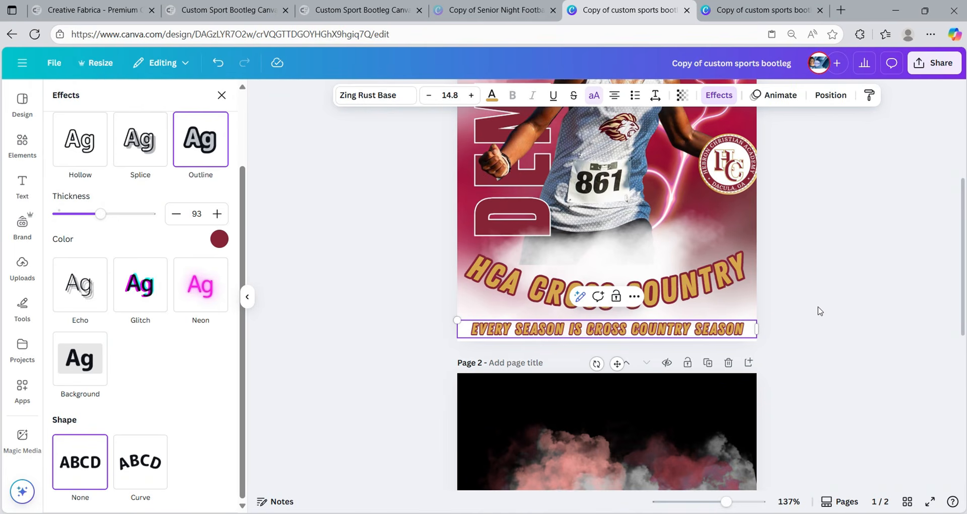
scroll(820, 311, "up", 3)
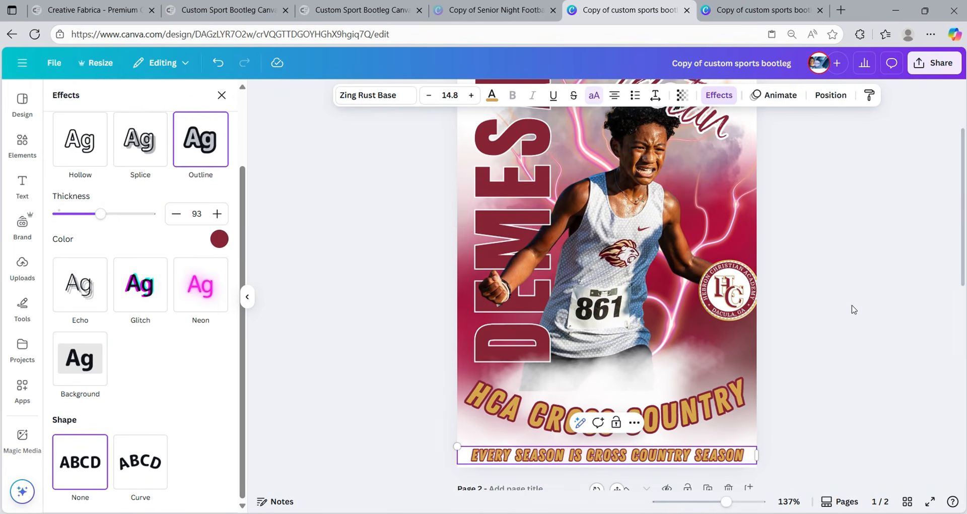
left_click_drag(725, 502, 713, 504)
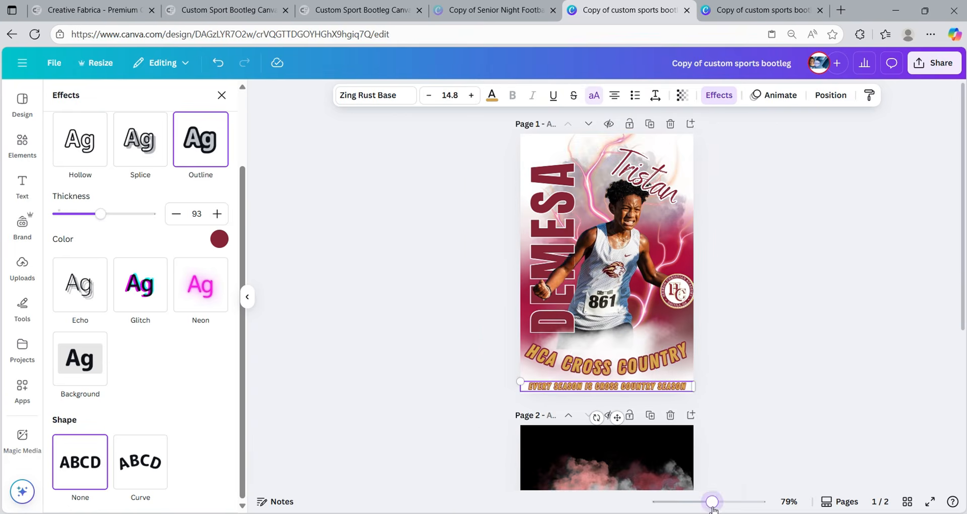
left_click(826, 338)
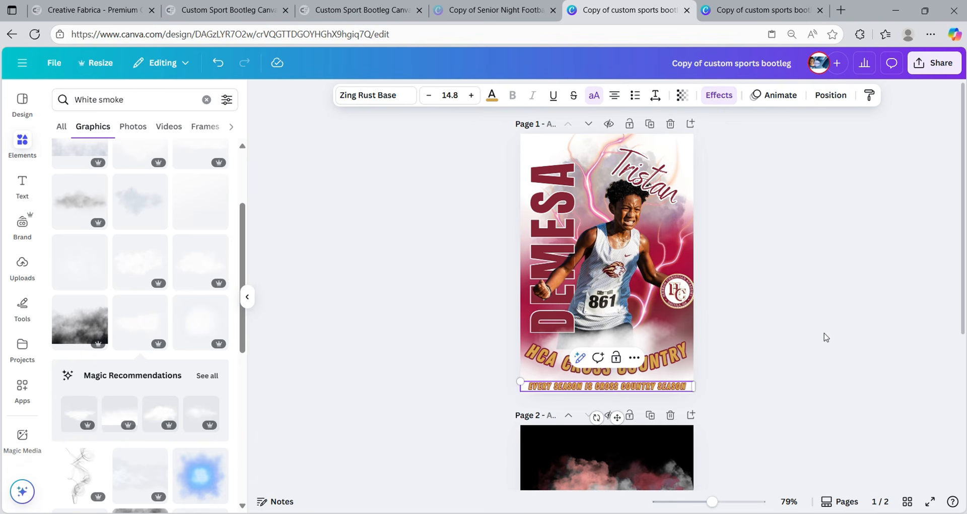
left_click(762, 12)
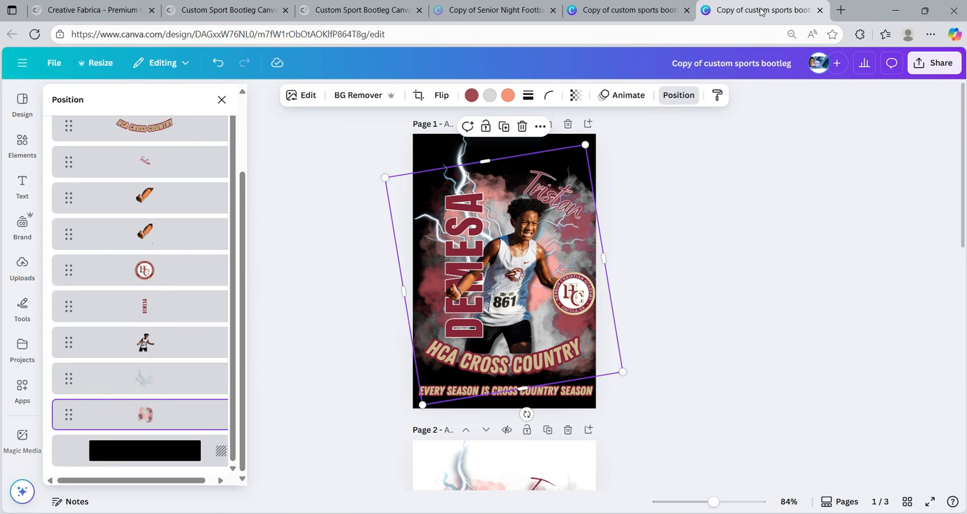
left_click(752, 212)
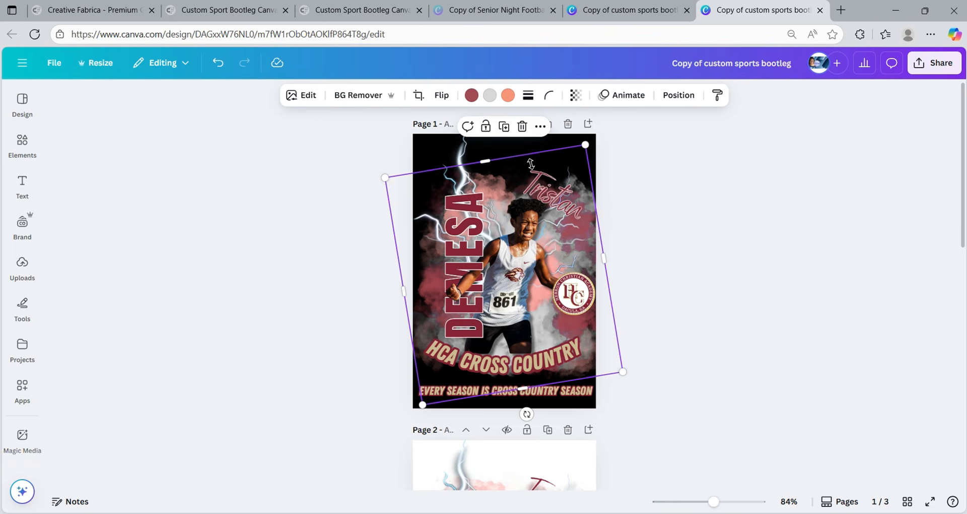
left_click(606, 19)
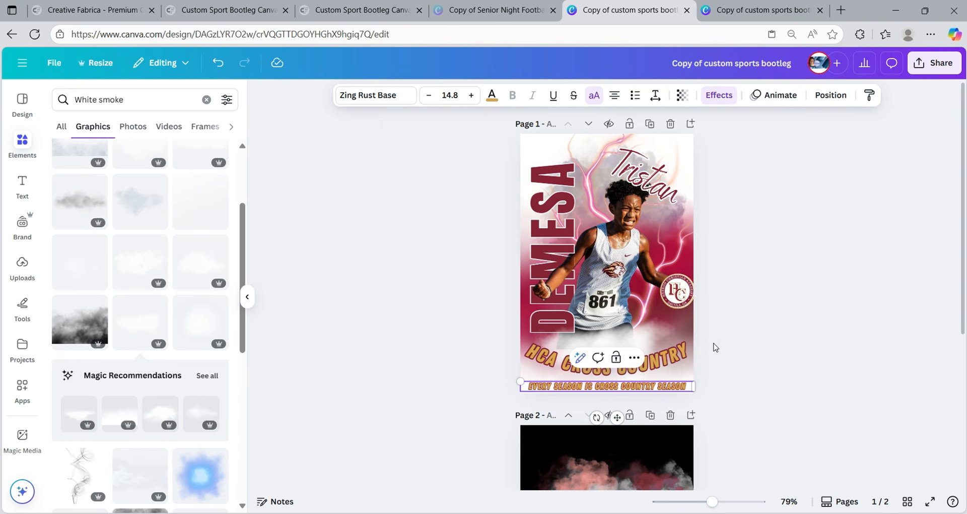
left_click(472, 96)
- Delete the black smoke second page from the design
left_click(746, 244)
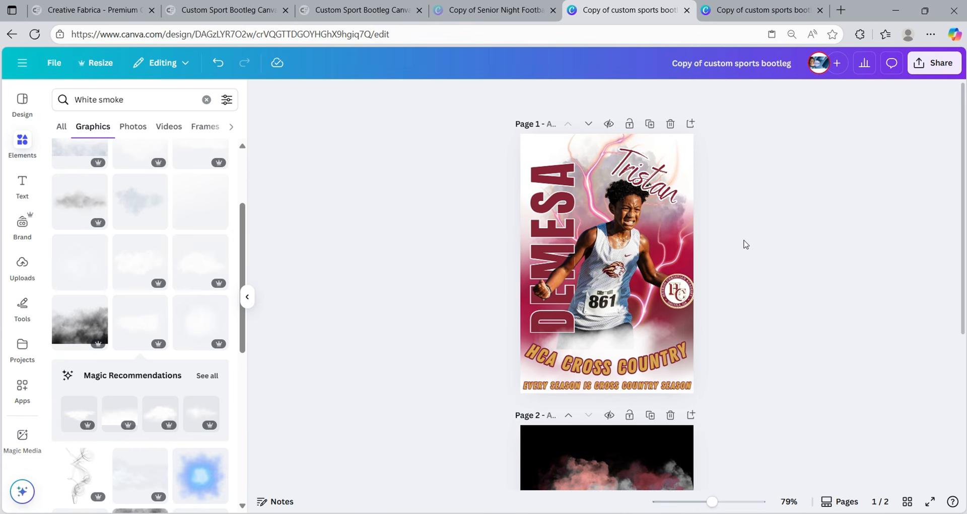
left_click(670, 414)
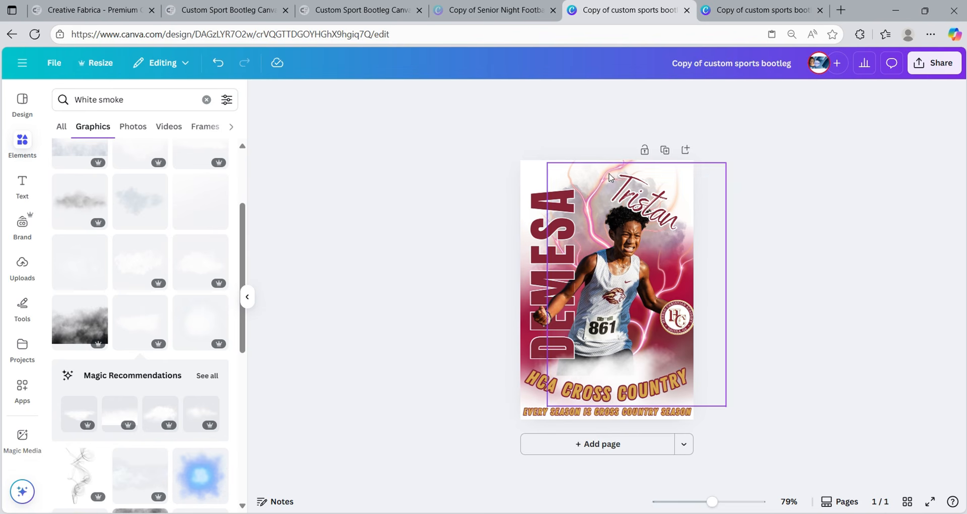
left_click_drag(507, 164, 693, 422)
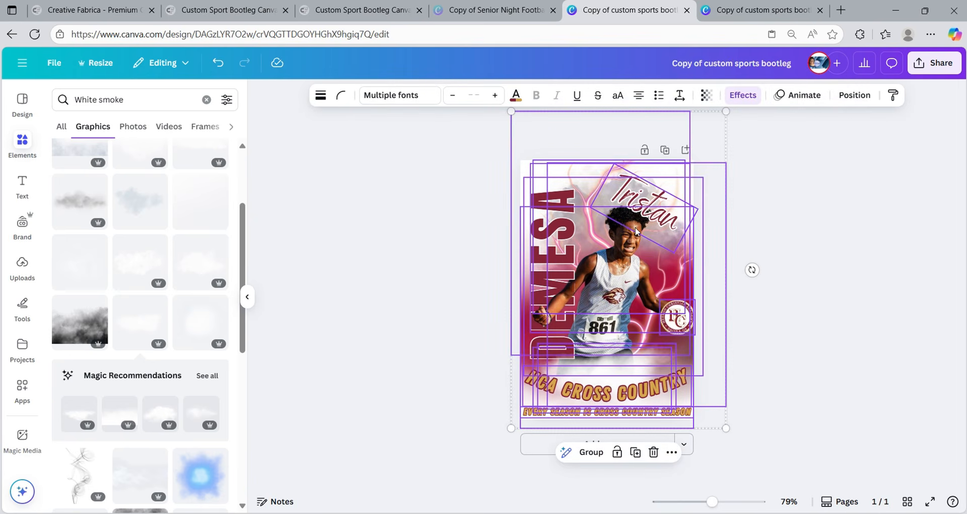
left_click(772, 225)
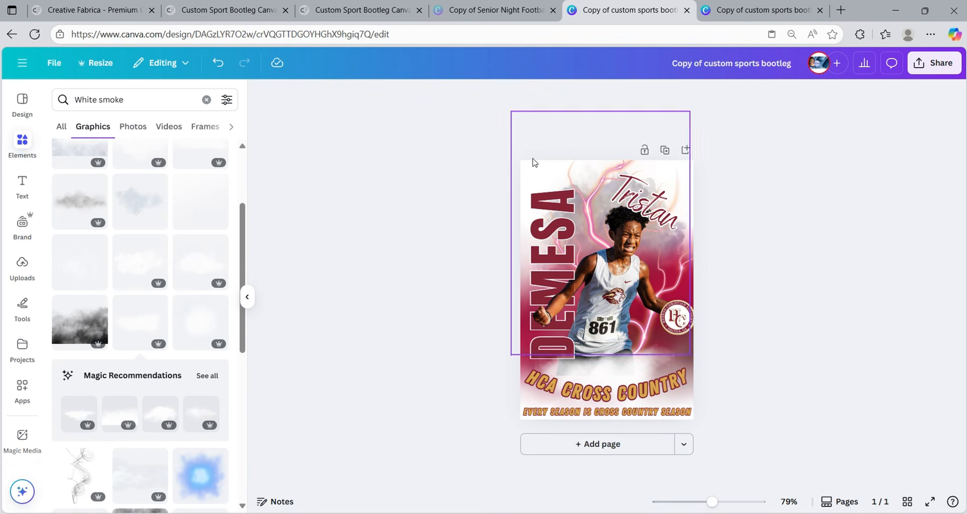
- Trim the smoke image's top and left edges so it sits inside the page
left_click(532, 181)
left_click(464, 152)
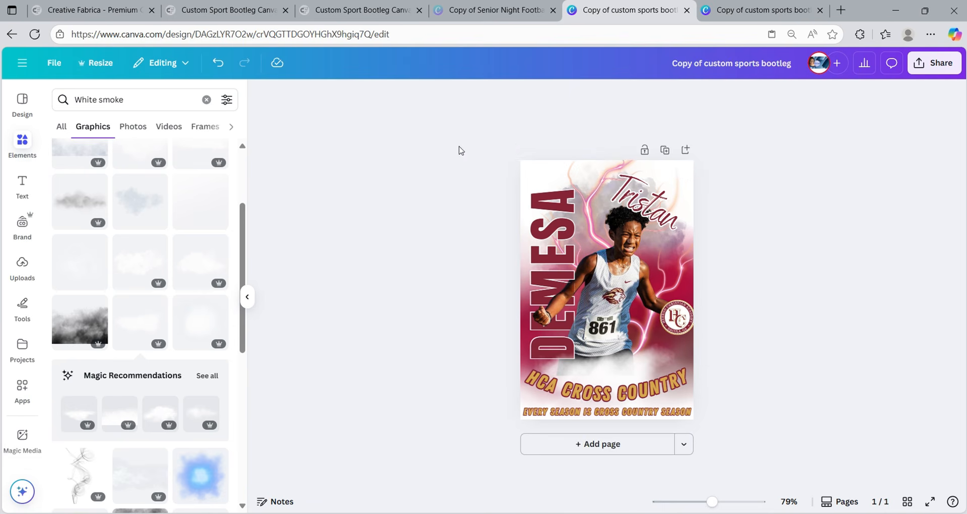
left_click(544, 160)
left_click_drag(602, 108, 601, 162)
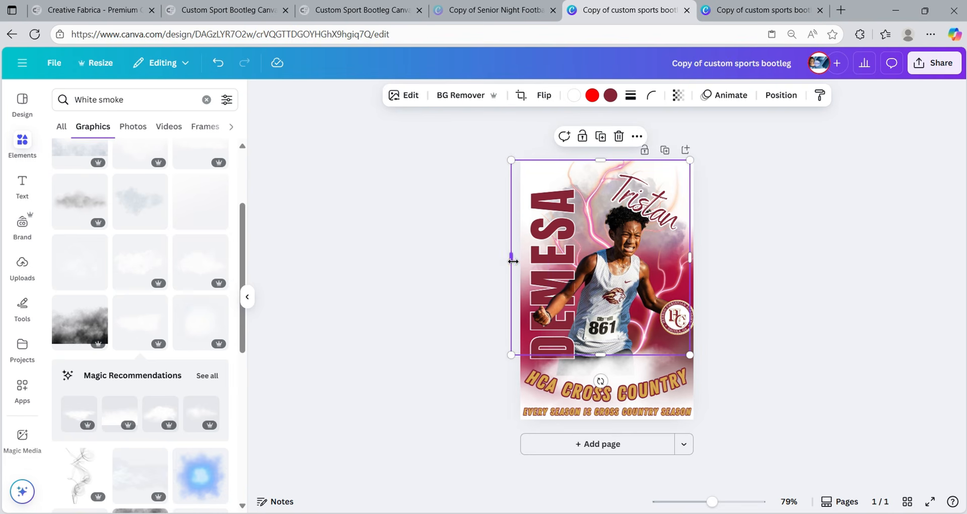
left_click_drag(511, 258, 520, 259)
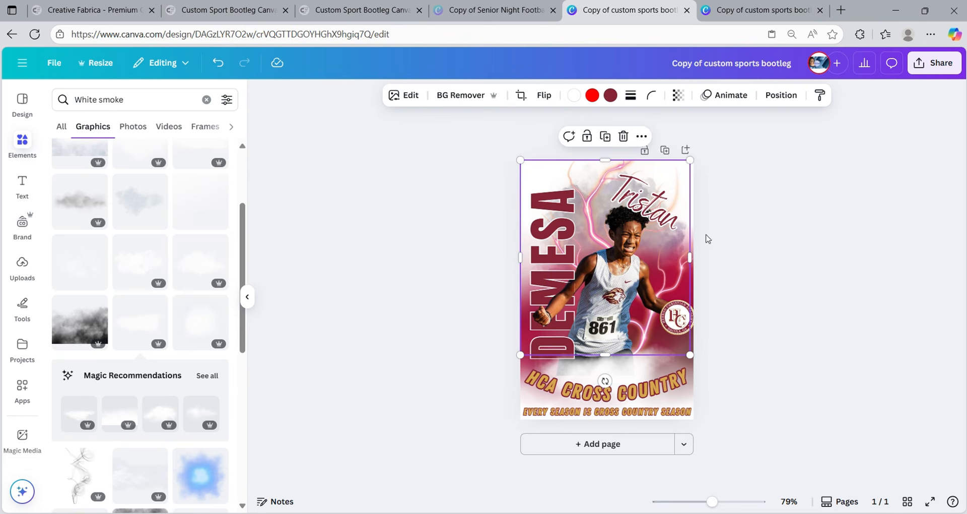
left_click(725, 280)
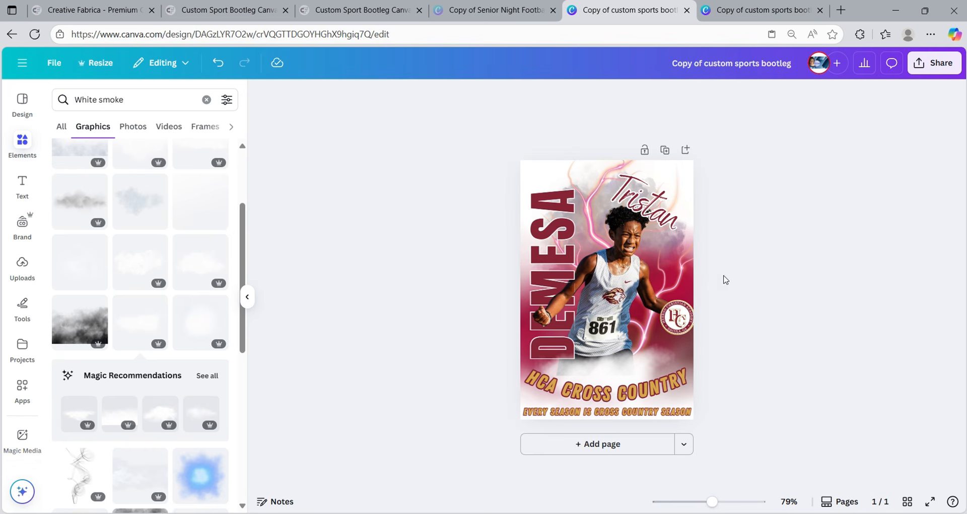
- Ungroup the player photo from the DEMESA text and narrow the photo from the right
left_click(696, 288)
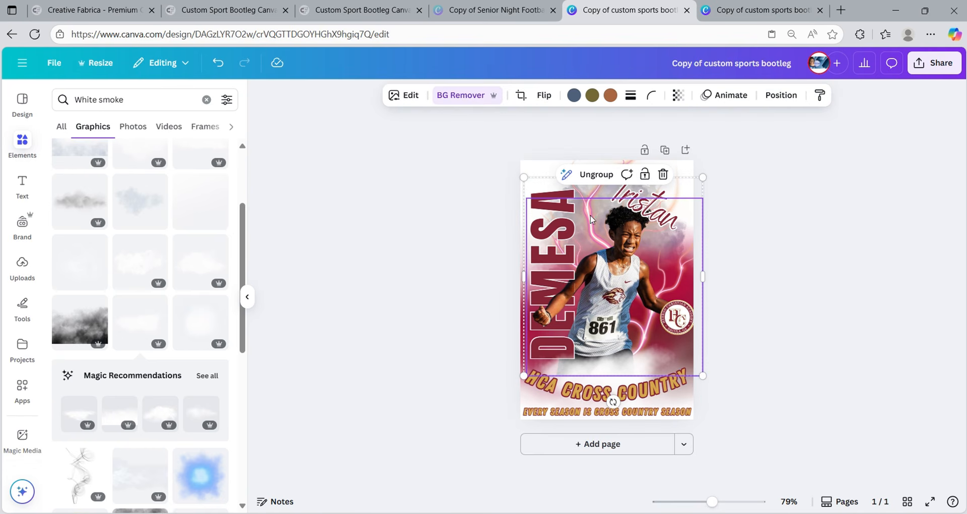
left_click(596, 175)
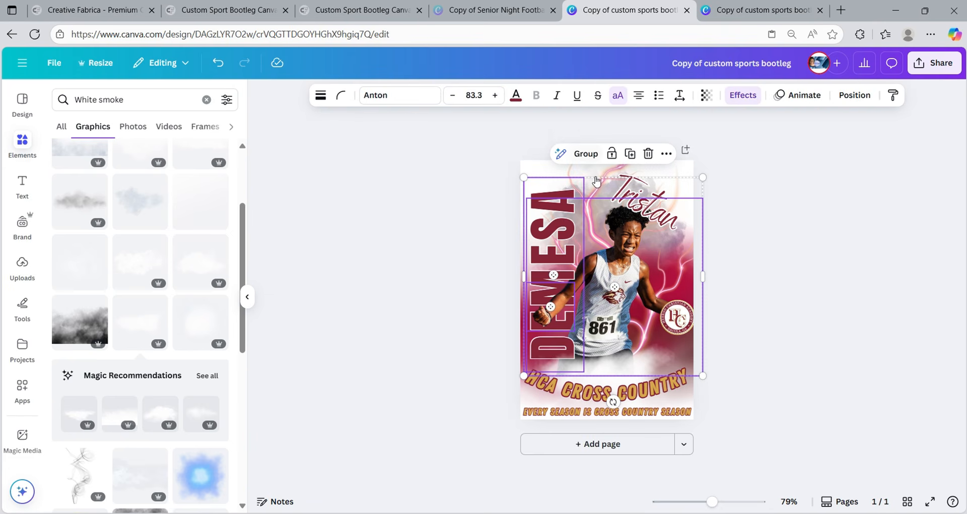
left_click(758, 279)
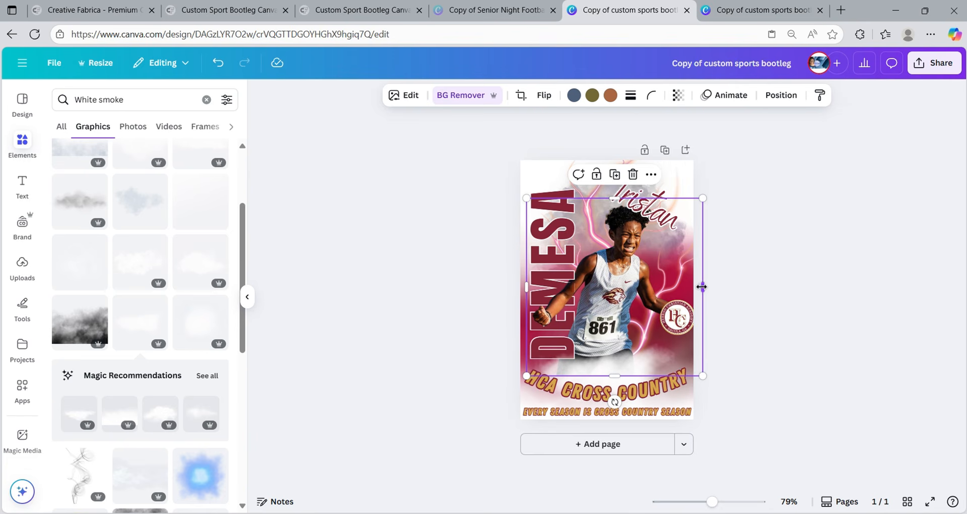
left_click_drag(702, 287, 694, 286)
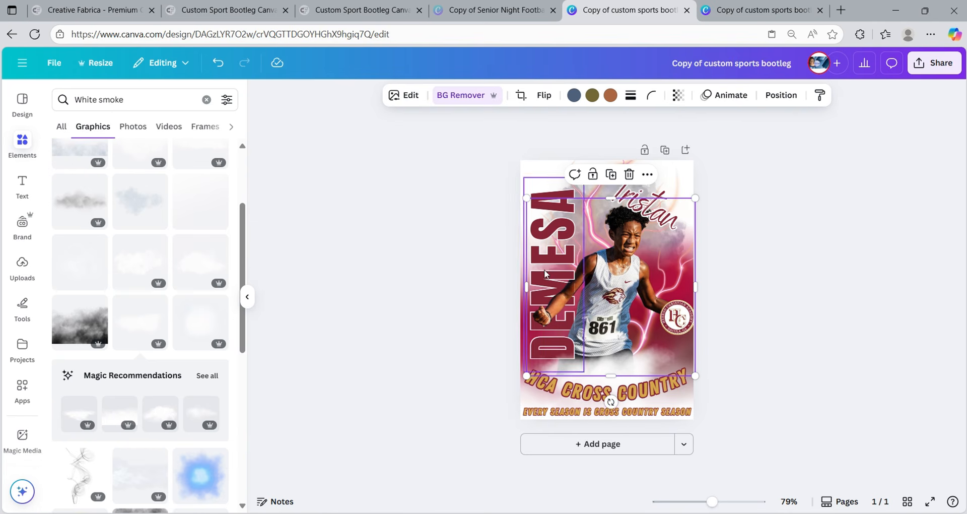
- Narrow the large overlay graphic to the page width and stretch it down to the tagline
left_click(676, 185)
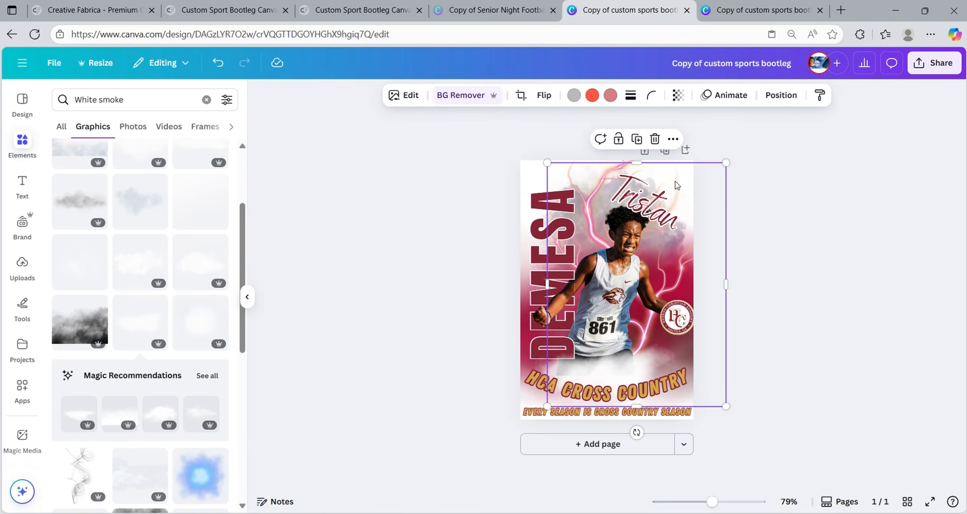
left_click_drag(724, 285, 693, 287)
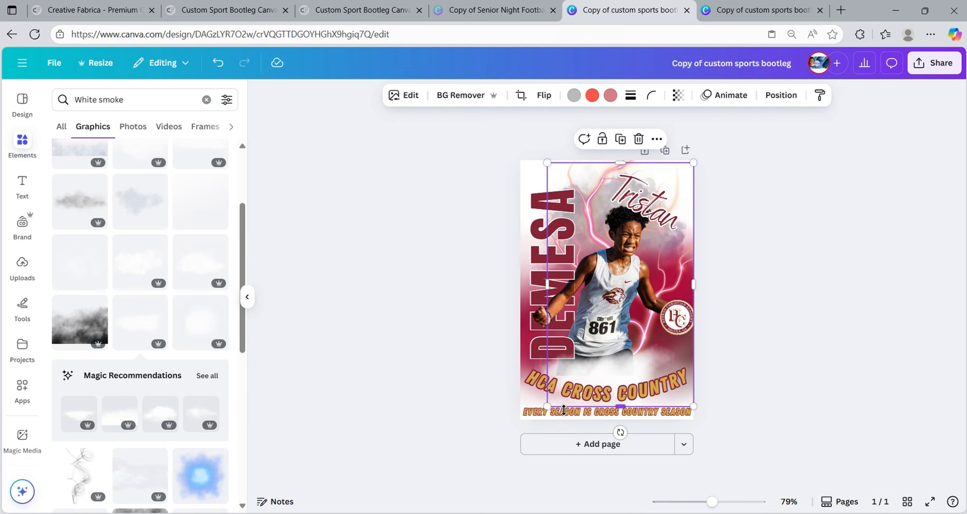
left_click_drag(562, 406, 563, 409)
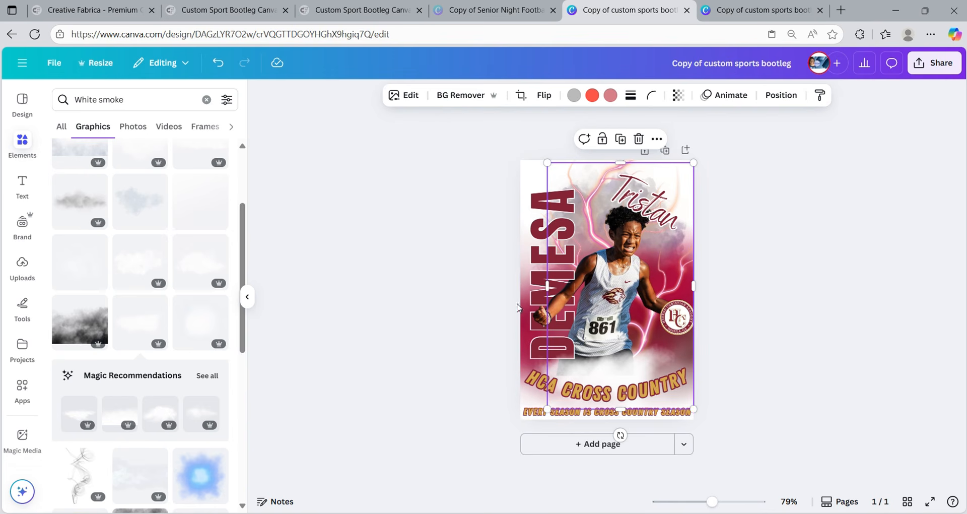
left_click(512, 164)
left_click_drag(466, 162, 716, 433)
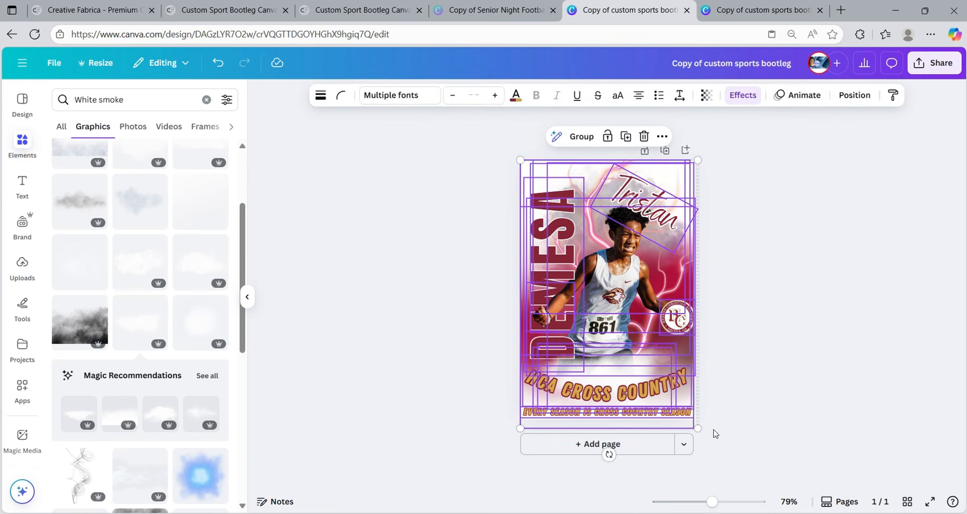
- Group all the poster elements and duplicate the page twice, making three copies
left_click(581, 136)
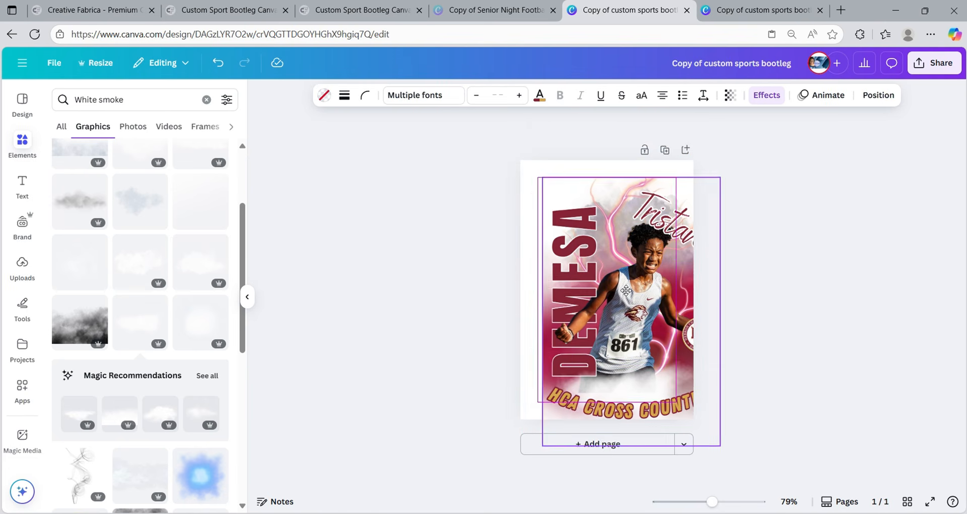
mouse_move(592, 275)
left_mouse_down()
mouse_move(614, 291)
mouse_move(545, 277)
mouse_move(590, 273)
left_mouse_up()
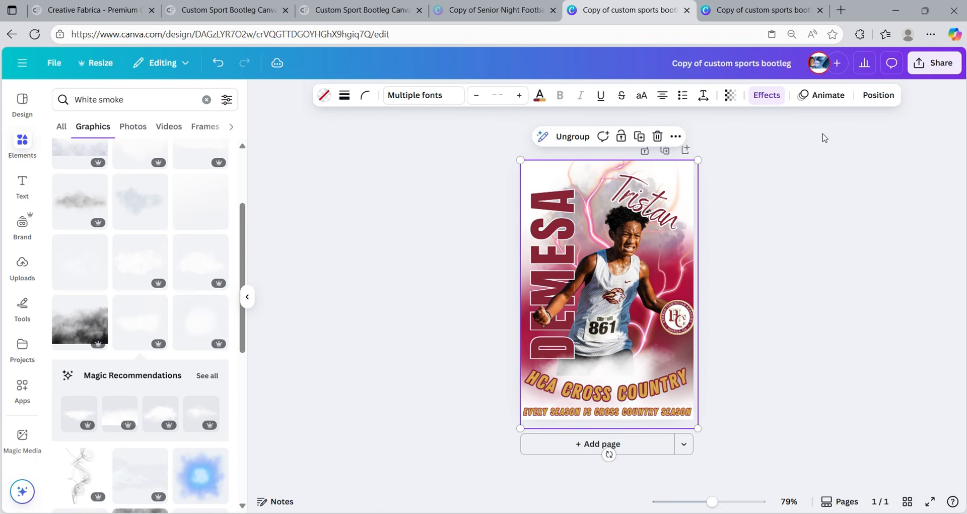
left_click(879, 96)
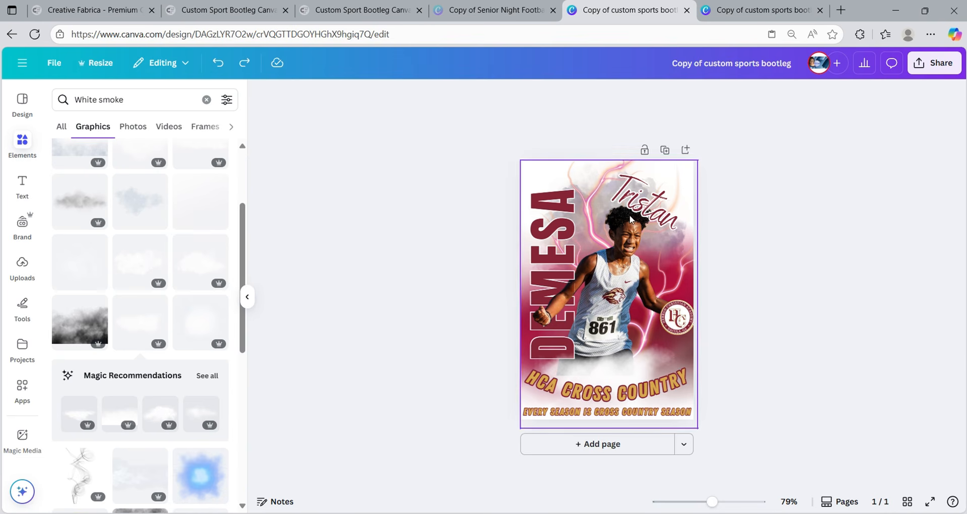
left_click(665, 150)
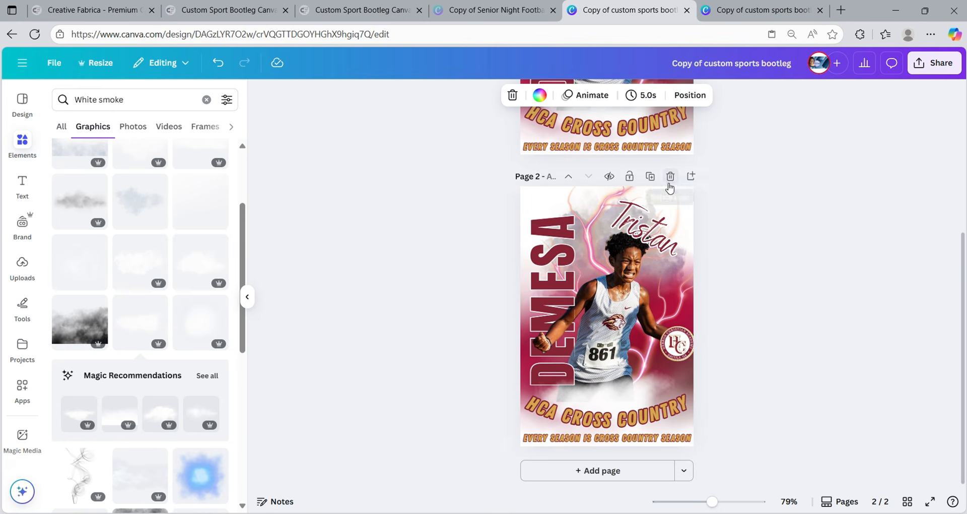
left_click(650, 177)
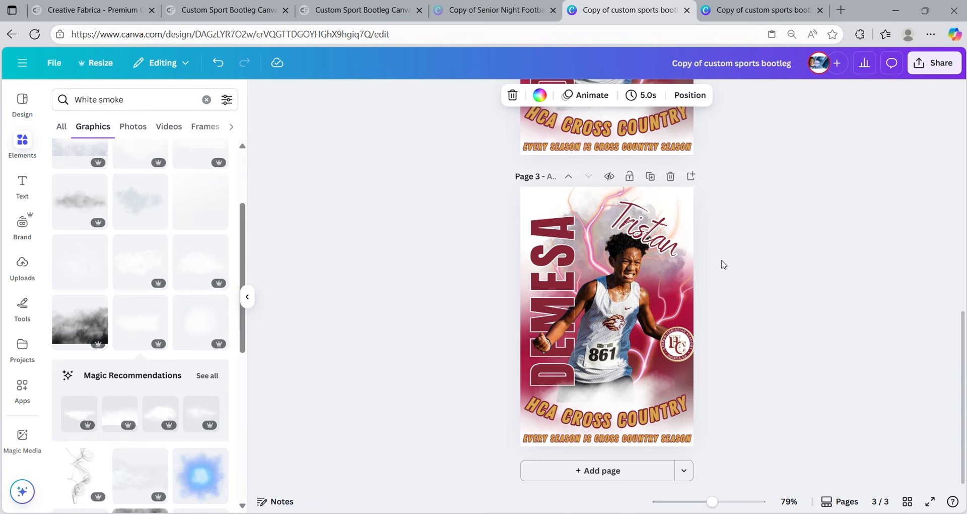
scroll(720, 263, "up", 10)
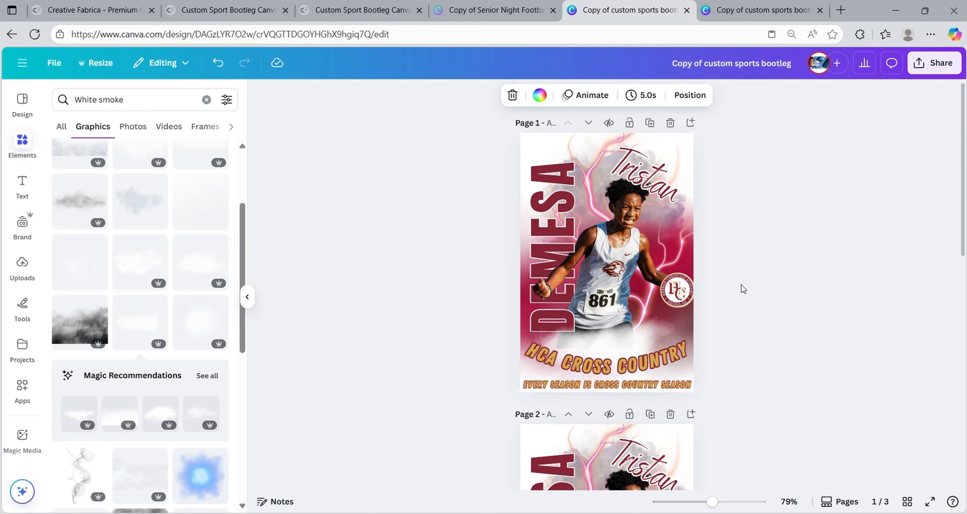
scroll(743, 287, "down", 4)
- Ungroup the page 2 poster and select its large image
left_click(691, 250)
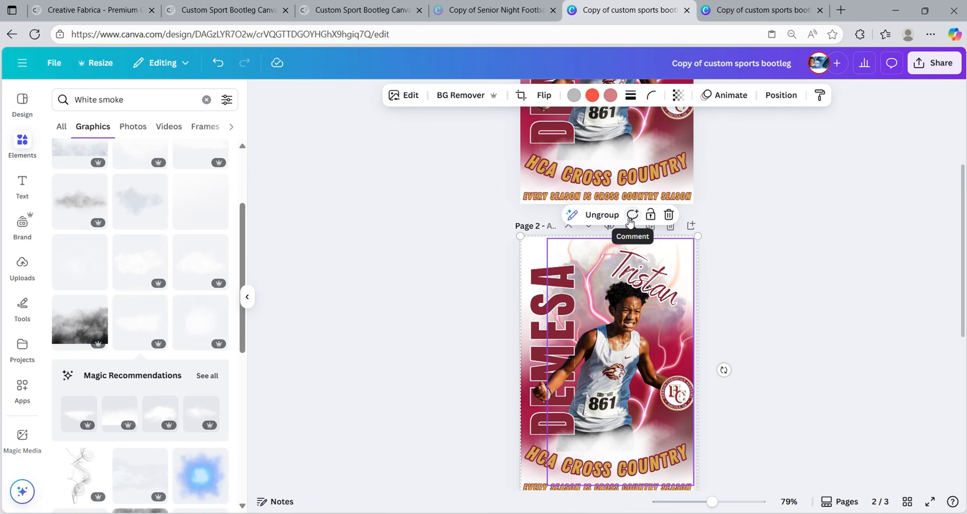
left_click(602, 214)
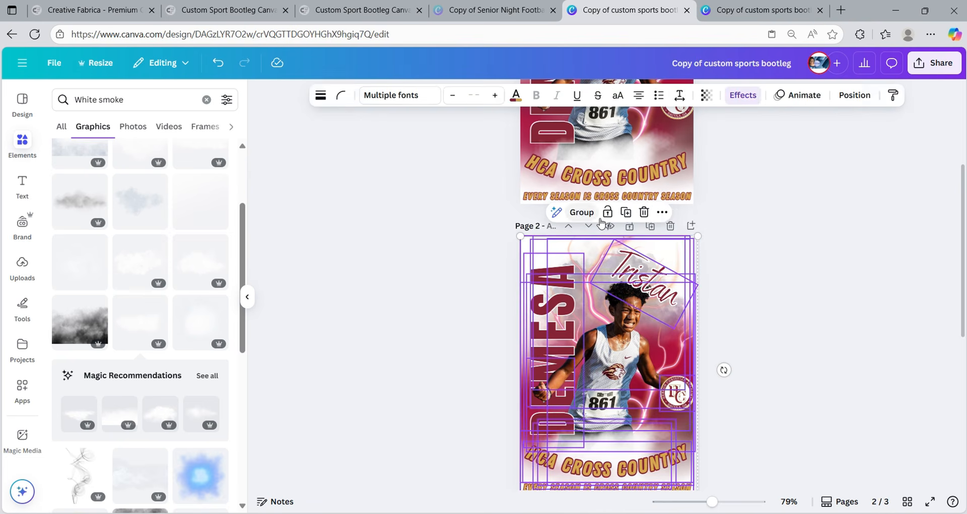
left_click(769, 255)
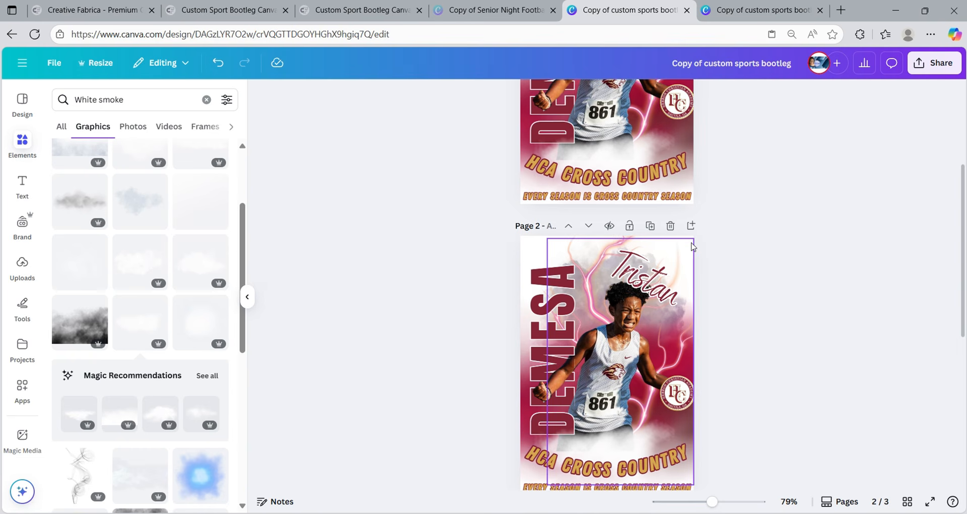
left_click(669, 262)
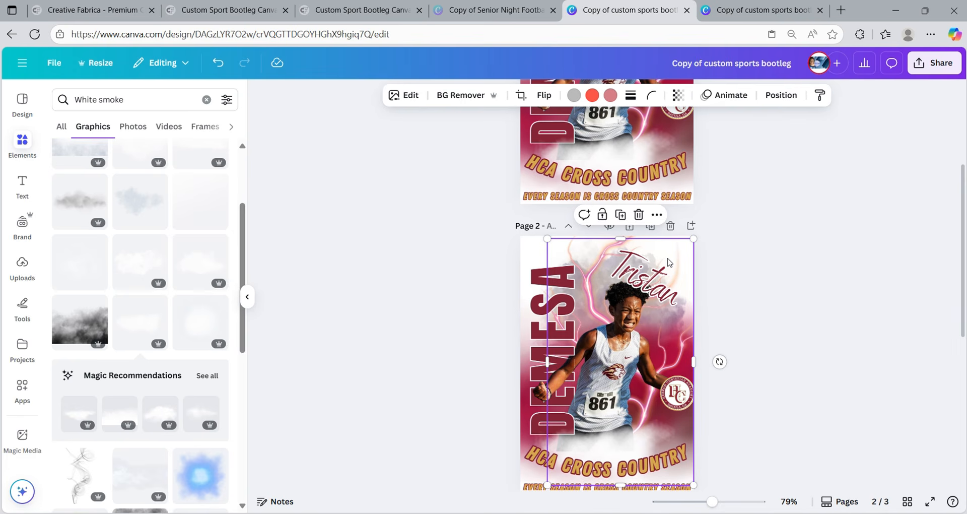
- Select page 2's background layer from the Layers list and colour it black
left_click(780, 95)
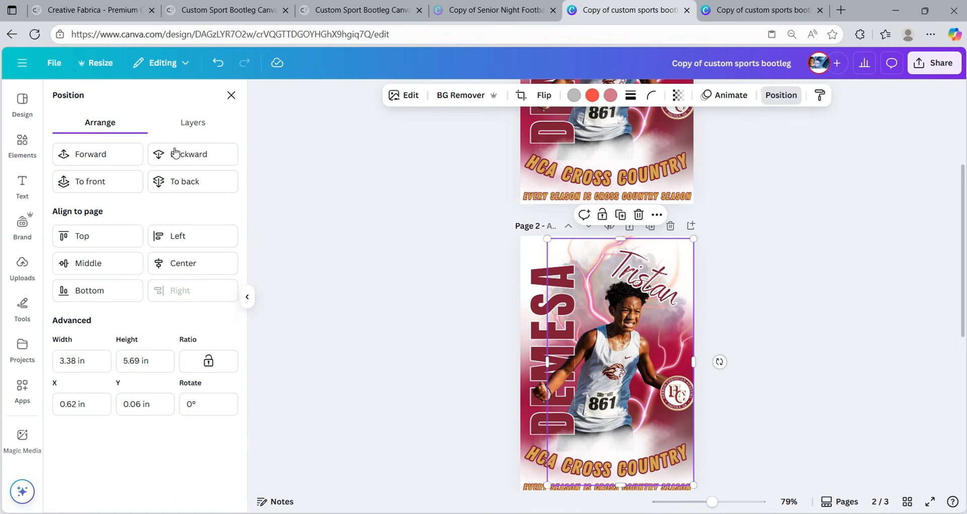
left_click(206, 126)
scroll(181, 277, "down", 4)
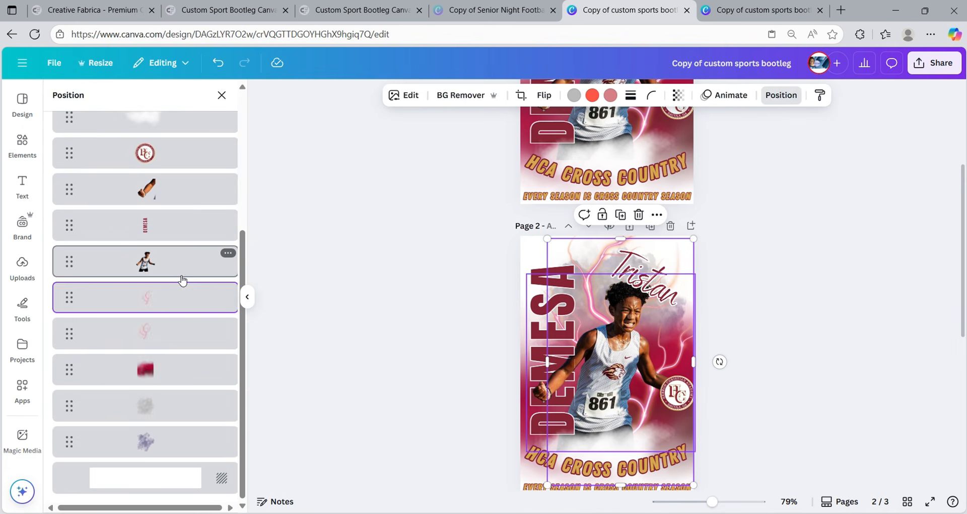
left_click(148, 485)
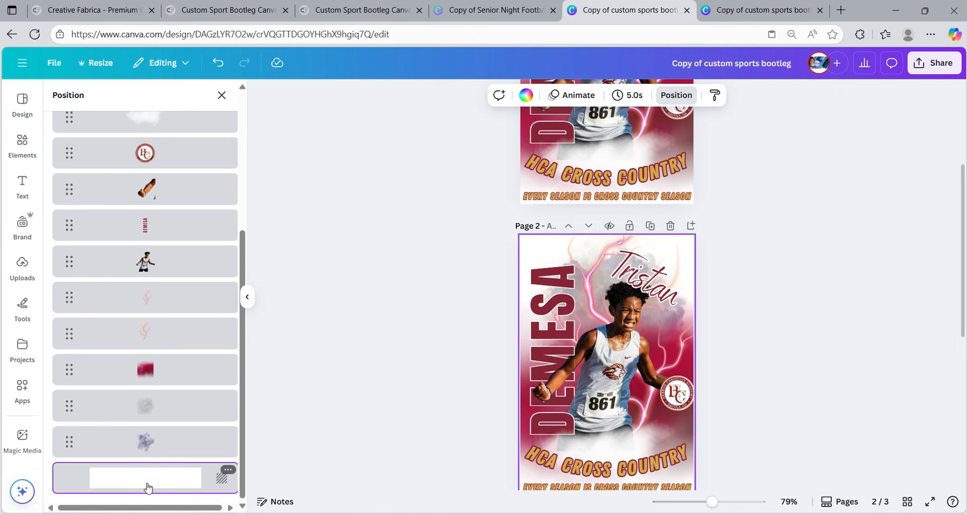
left_click(525, 95)
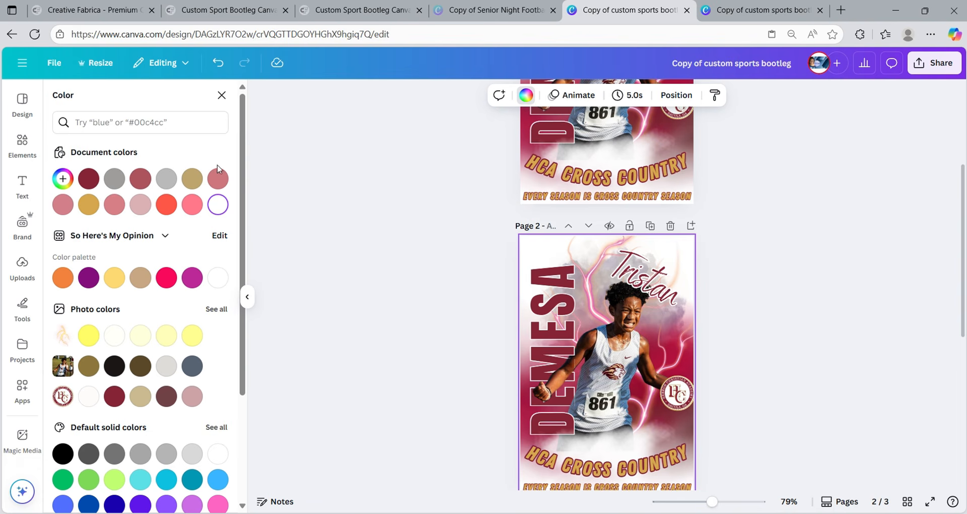
left_click(114, 367)
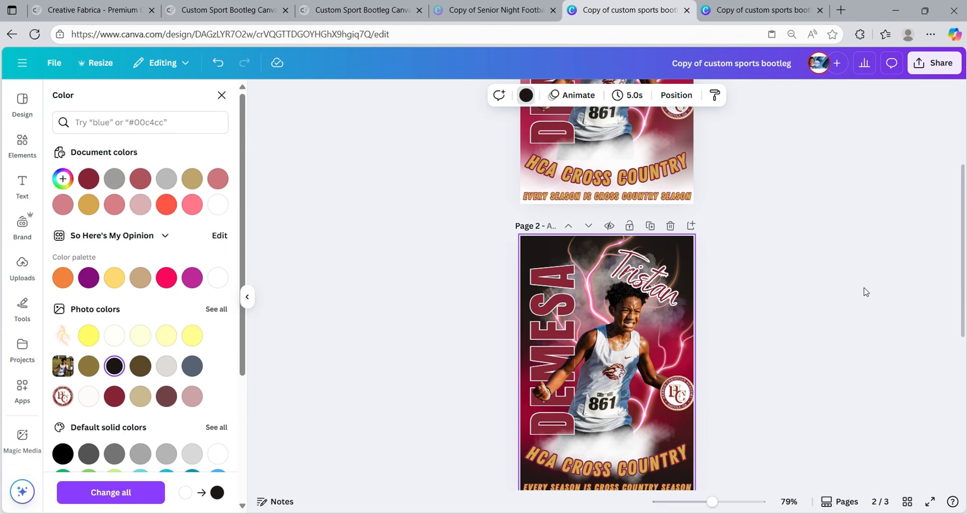
scroll(858, 290, "down", 4)
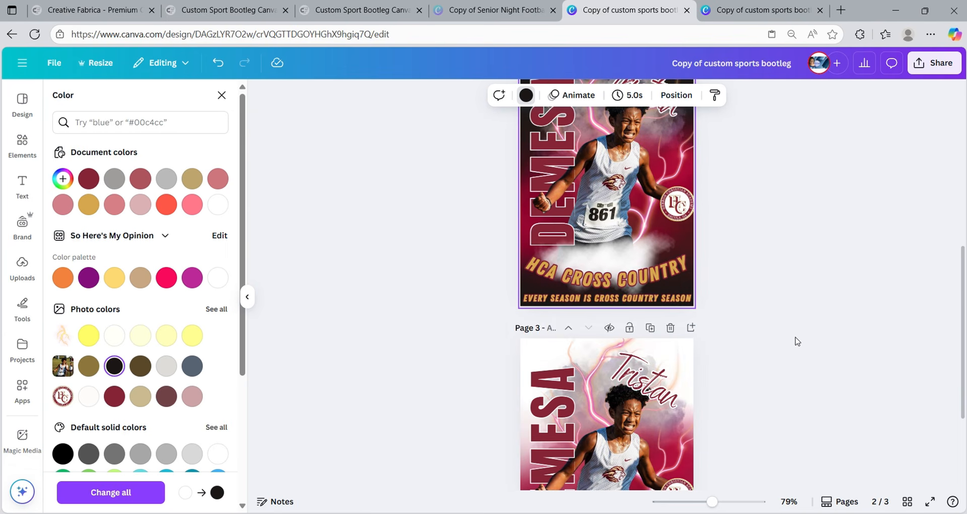
left_click(688, 348)
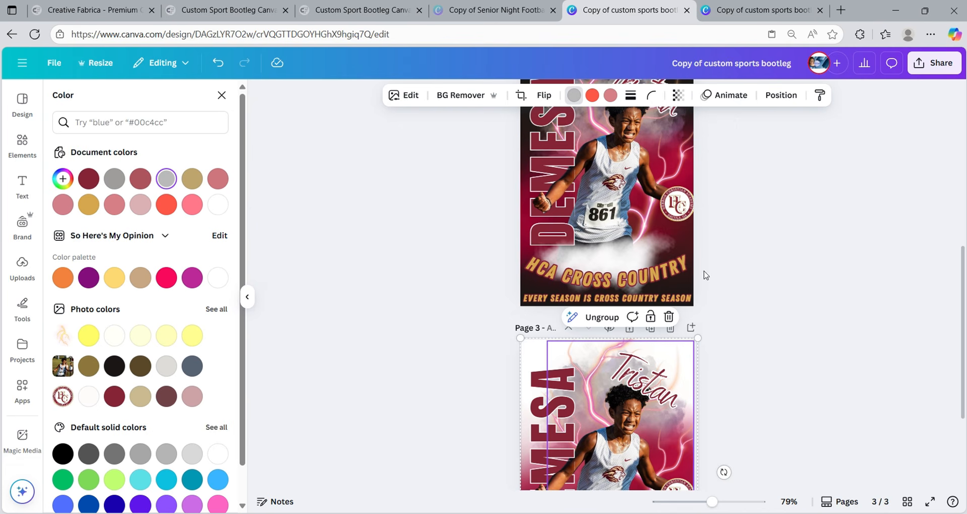
- Select page 3's background layer and try olive, tan, dark mauve and dusty pink colours
left_click(780, 95)
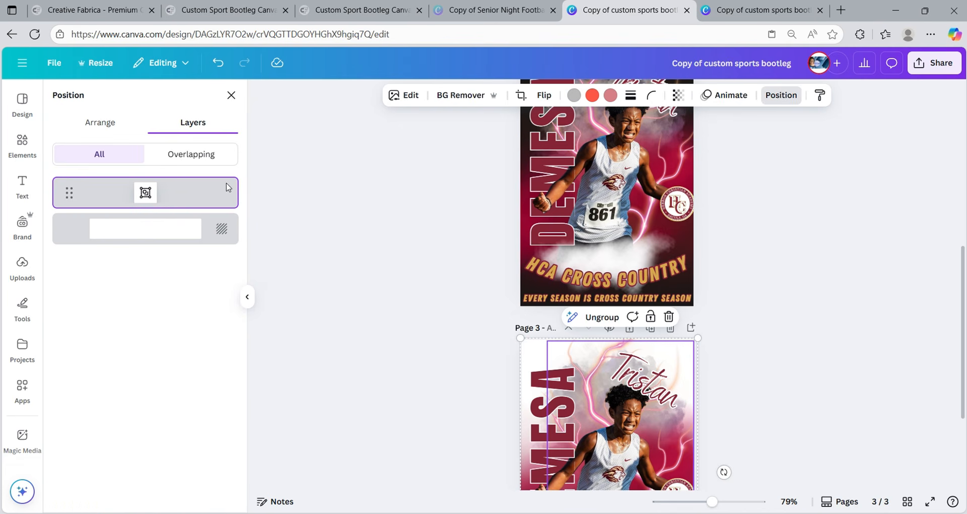
left_click(123, 232)
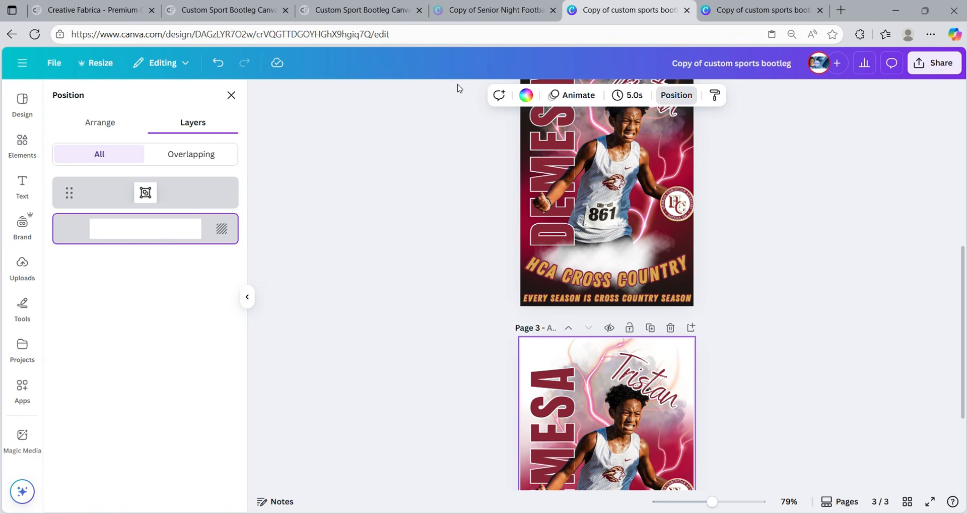
left_click(526, 97)
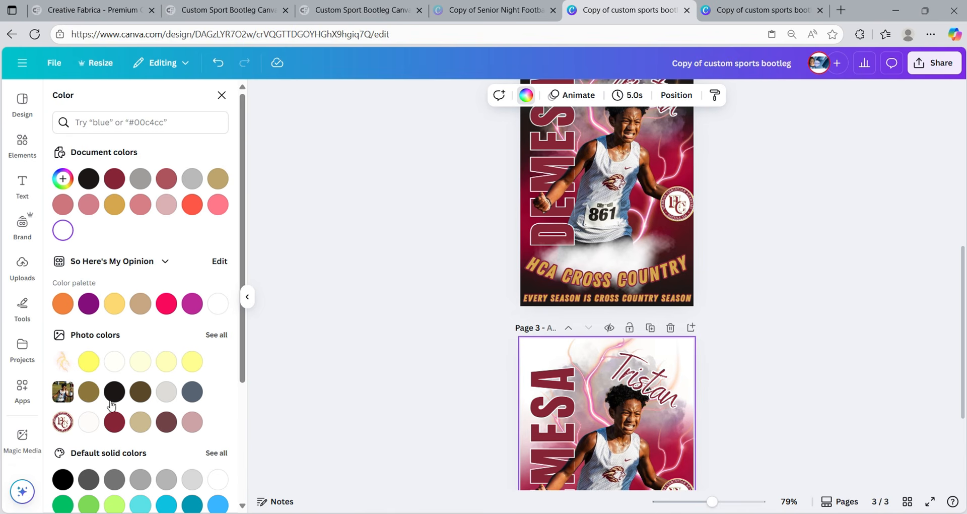
left_click(93, 396)
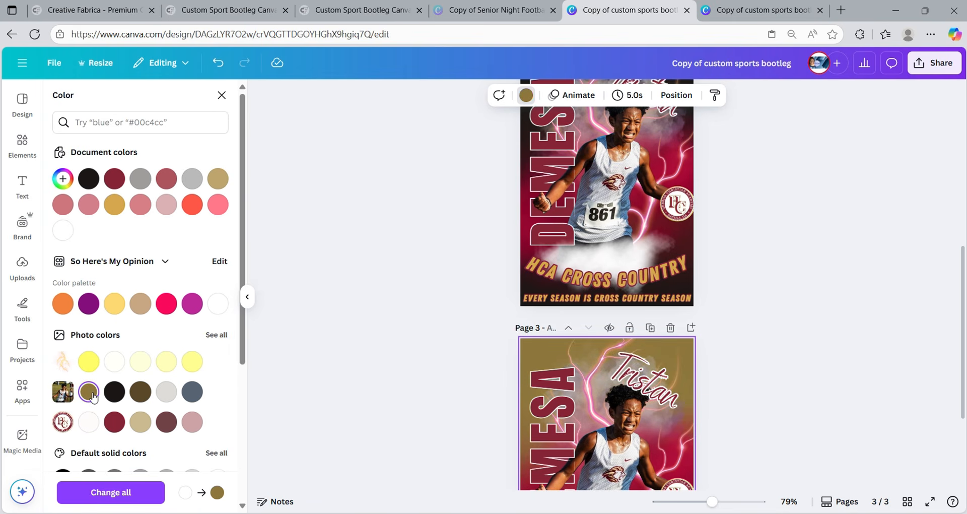
left_click(140, 424)
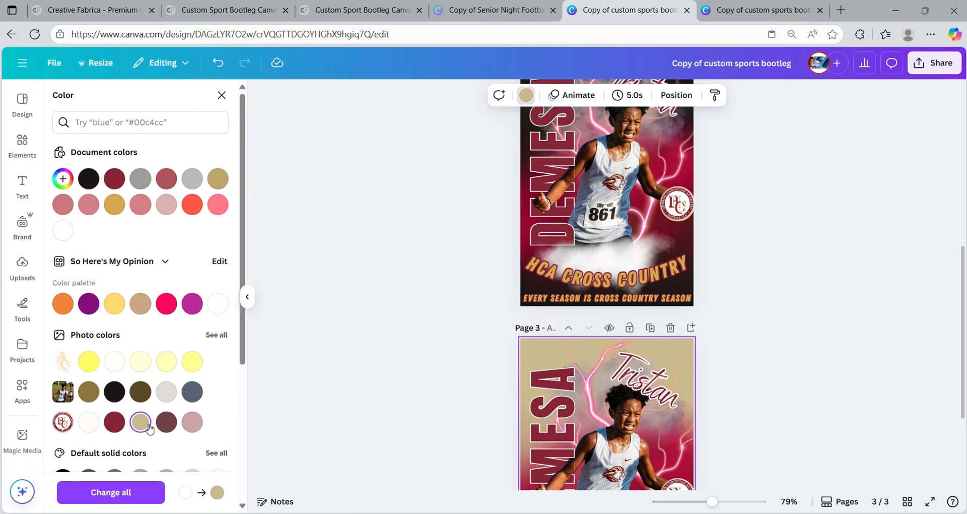
left_click(167, 423)
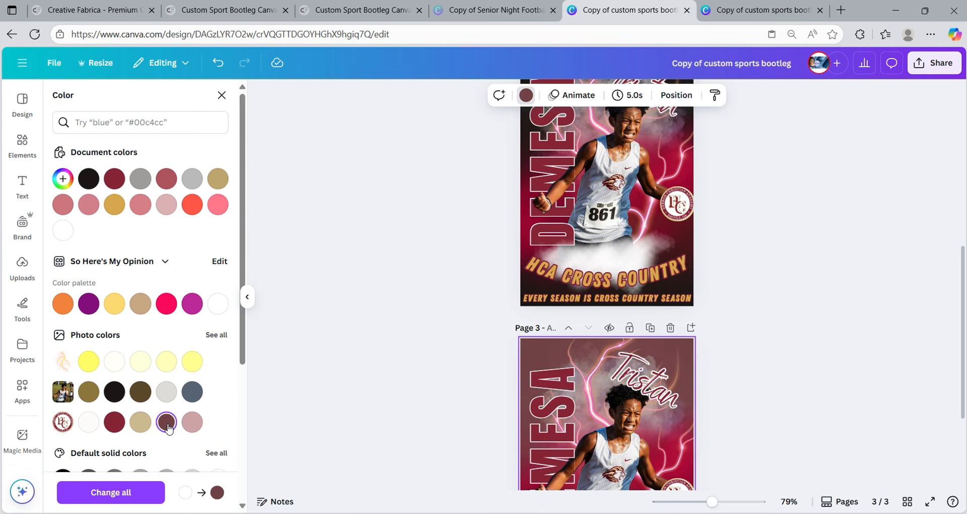
left_click(192, 425)
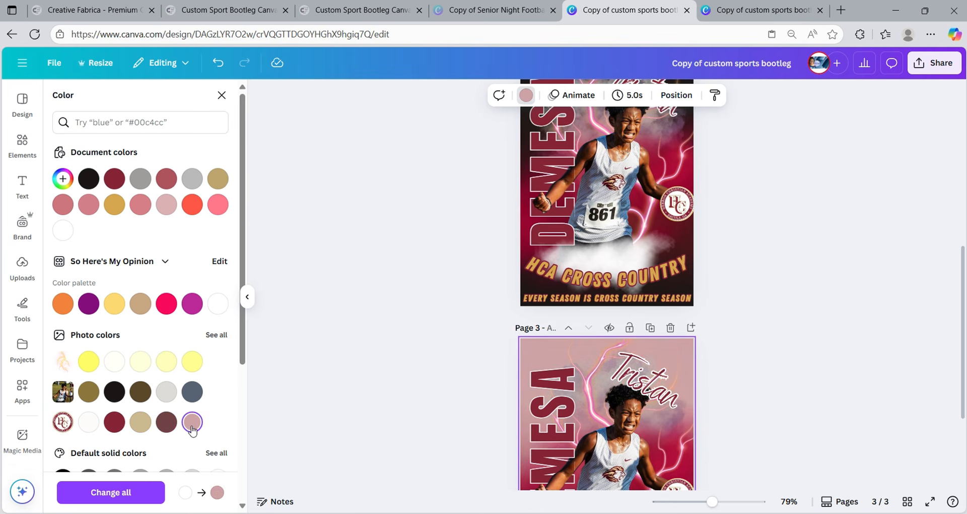
- After testing black-to-gold and black-to-grey gradients, set tan and view all pages in grid view
scroll(128, 299, "down", 5)
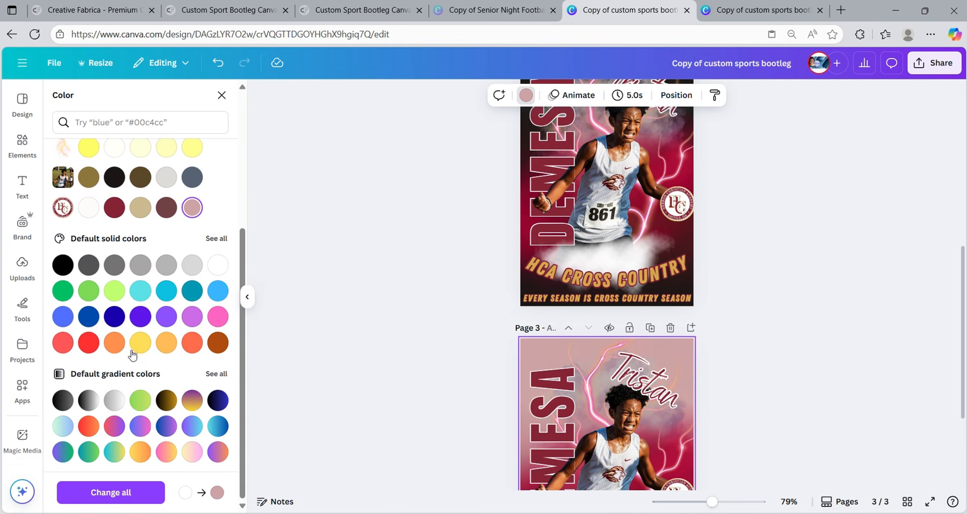
left_click(165, 403)
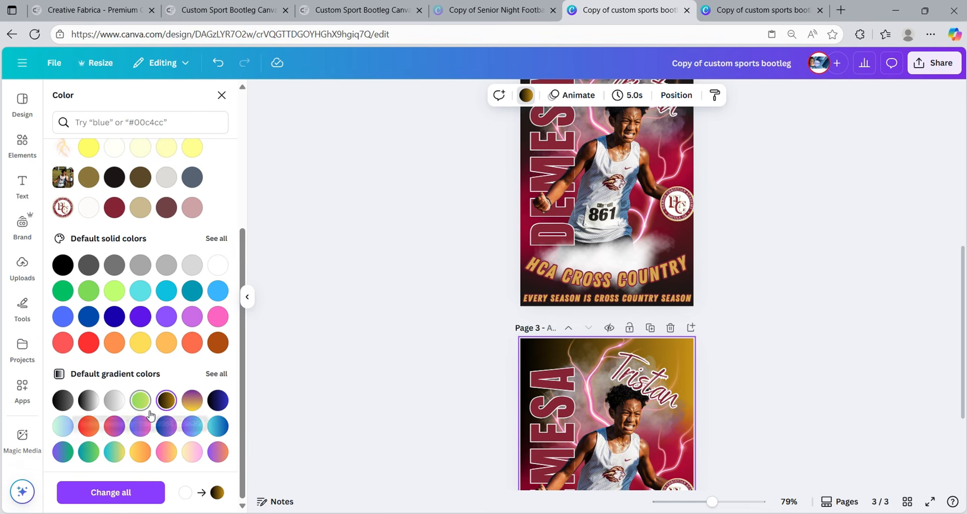
left_click(85, 404)
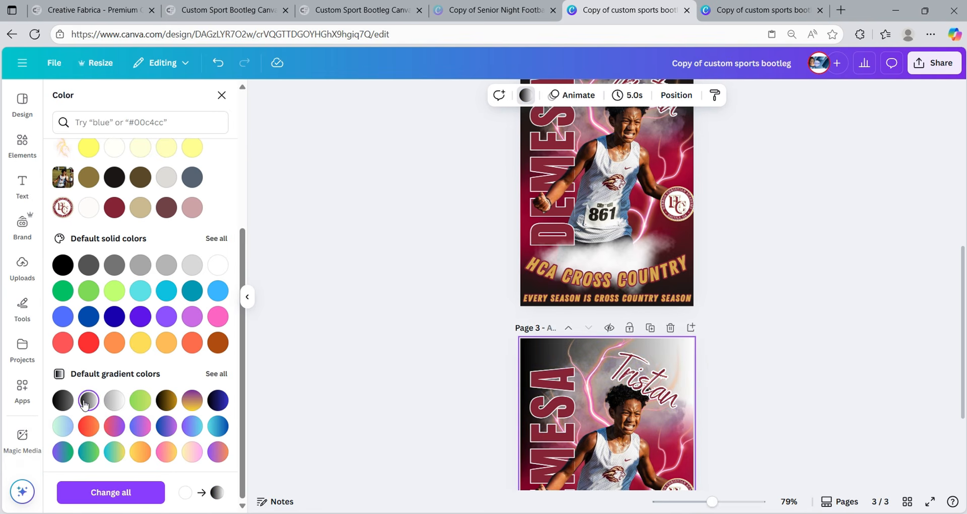
scroll(675, 355, "down", 3)
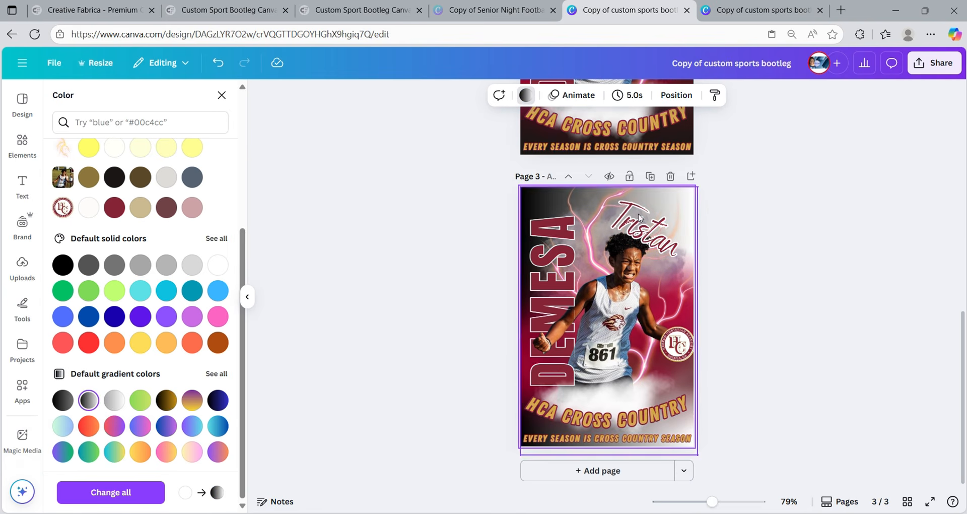
scroll(201, 362, "up", 4)
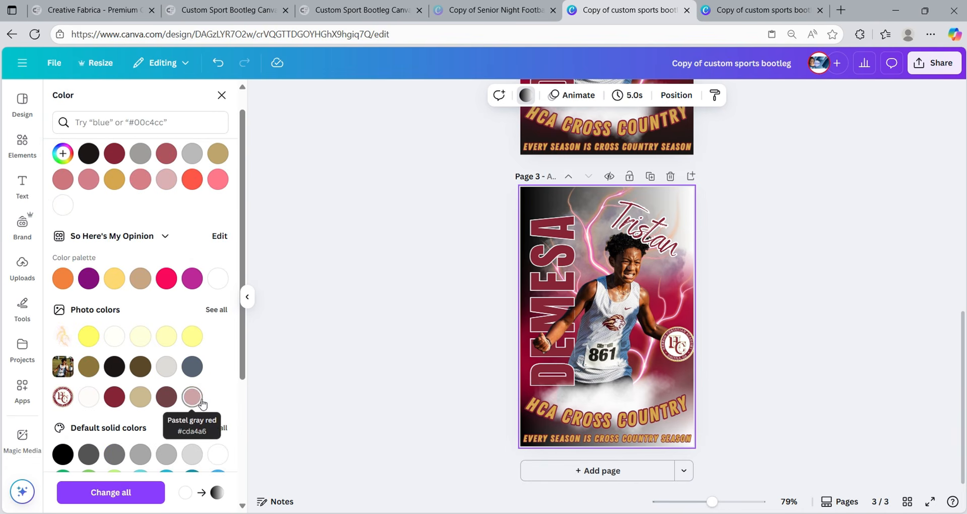
left_click(143, 399)
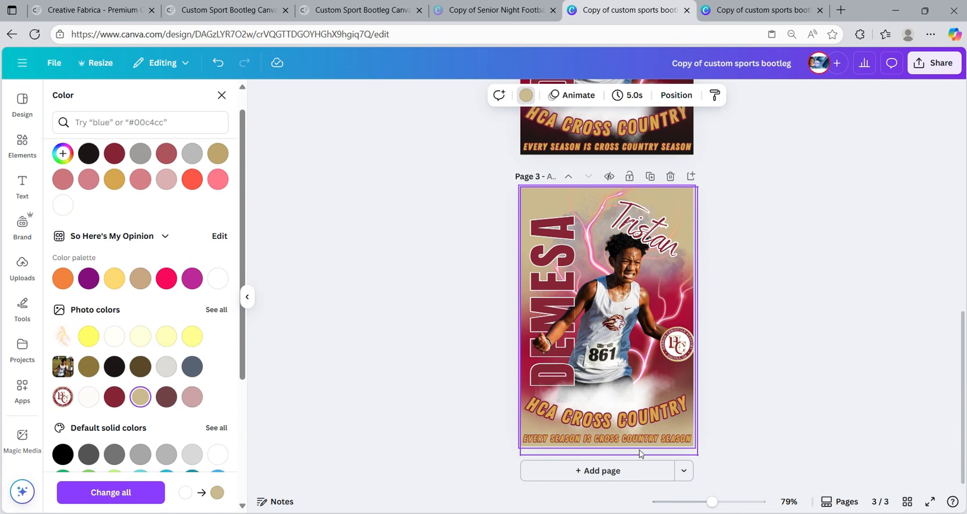
left_click(909, 503)
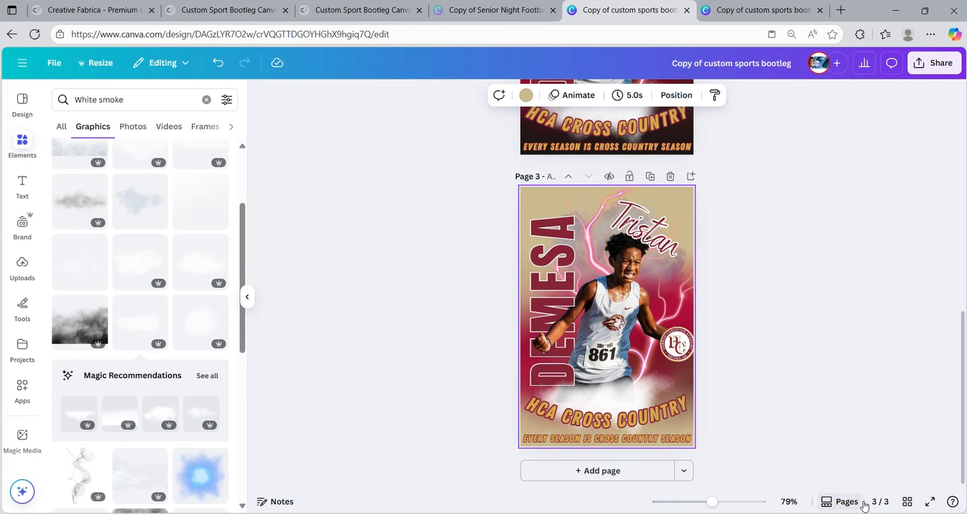
left_click(907, 501)
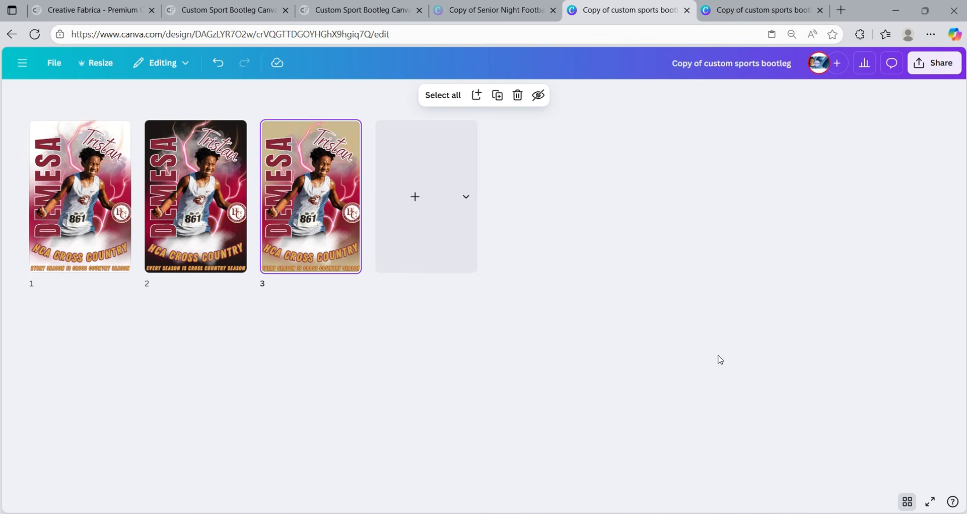